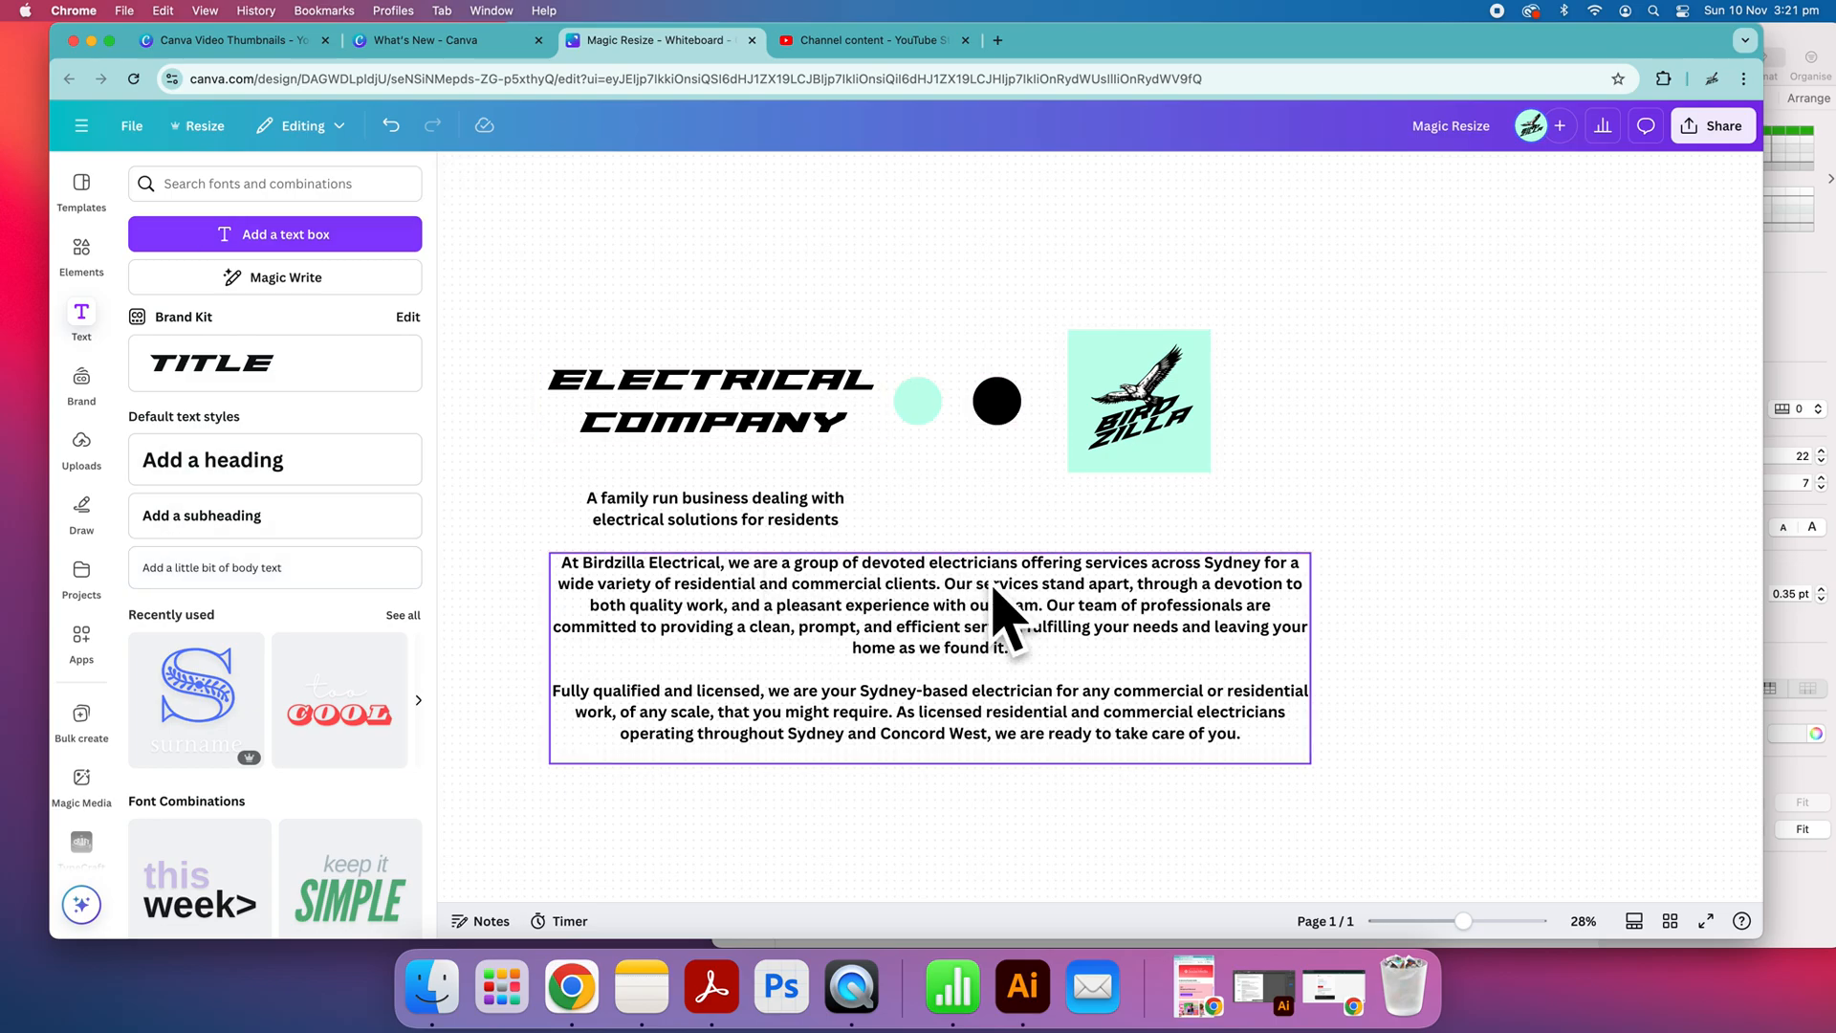
# Move the body text box slightly lower to leave a gap beneath the tagline
pyautogui.moveTo(931, 596); pyautogui.dragTo(918, 635)
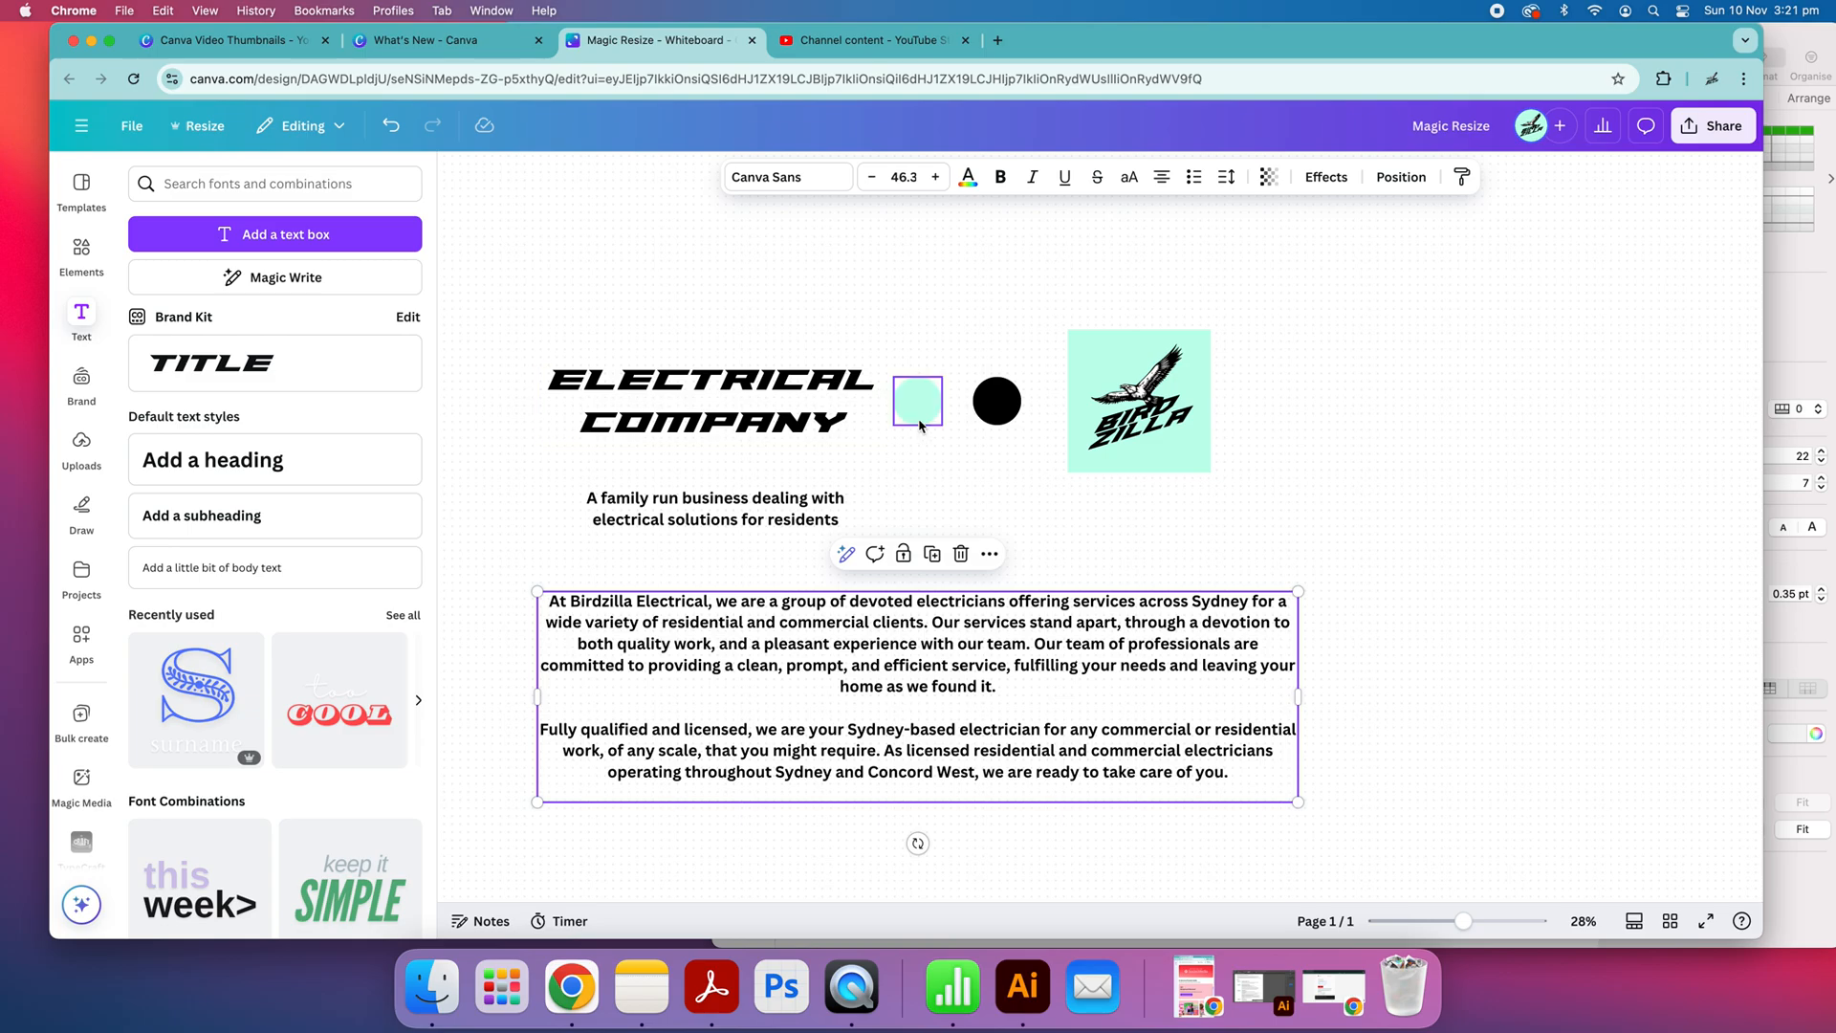
pyautogui.moveTo(914, 344); pyautogui.dragTo(988, 481)
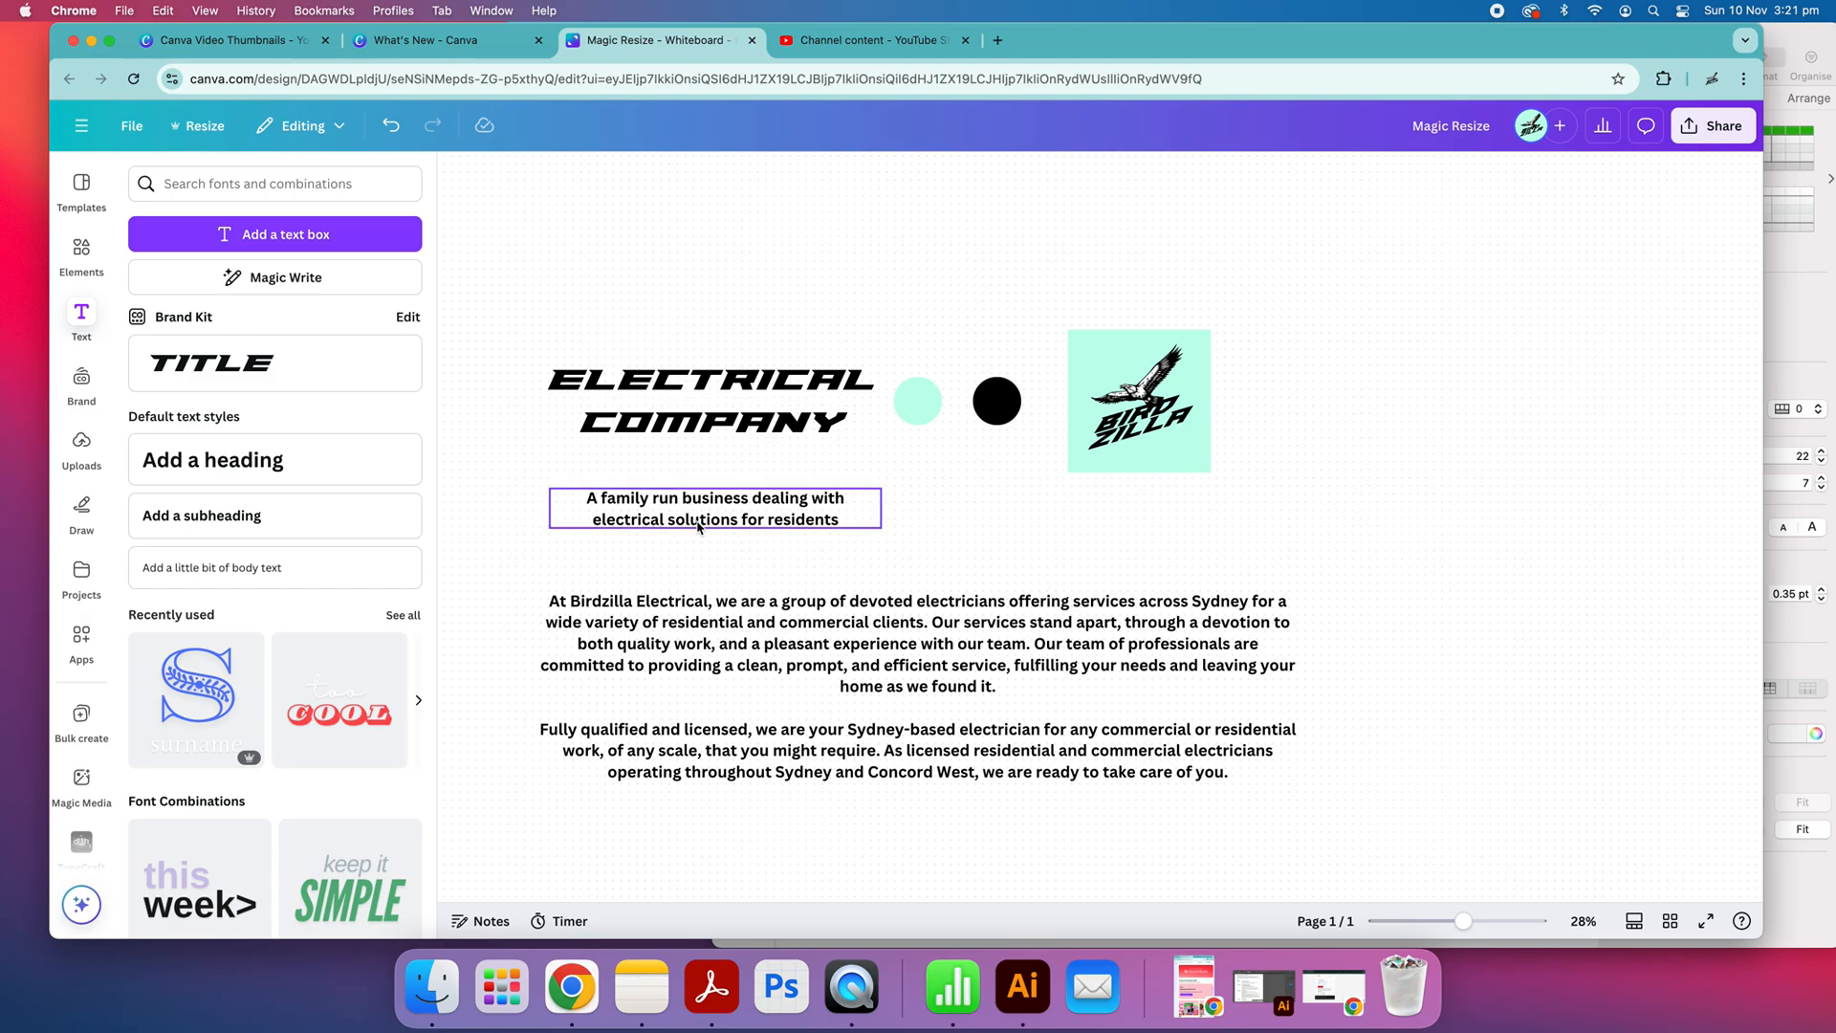
pyautogui.moveTo(842, 686); pyautogui.dragTo(848, 671)
pyautogui.click(919, 483)
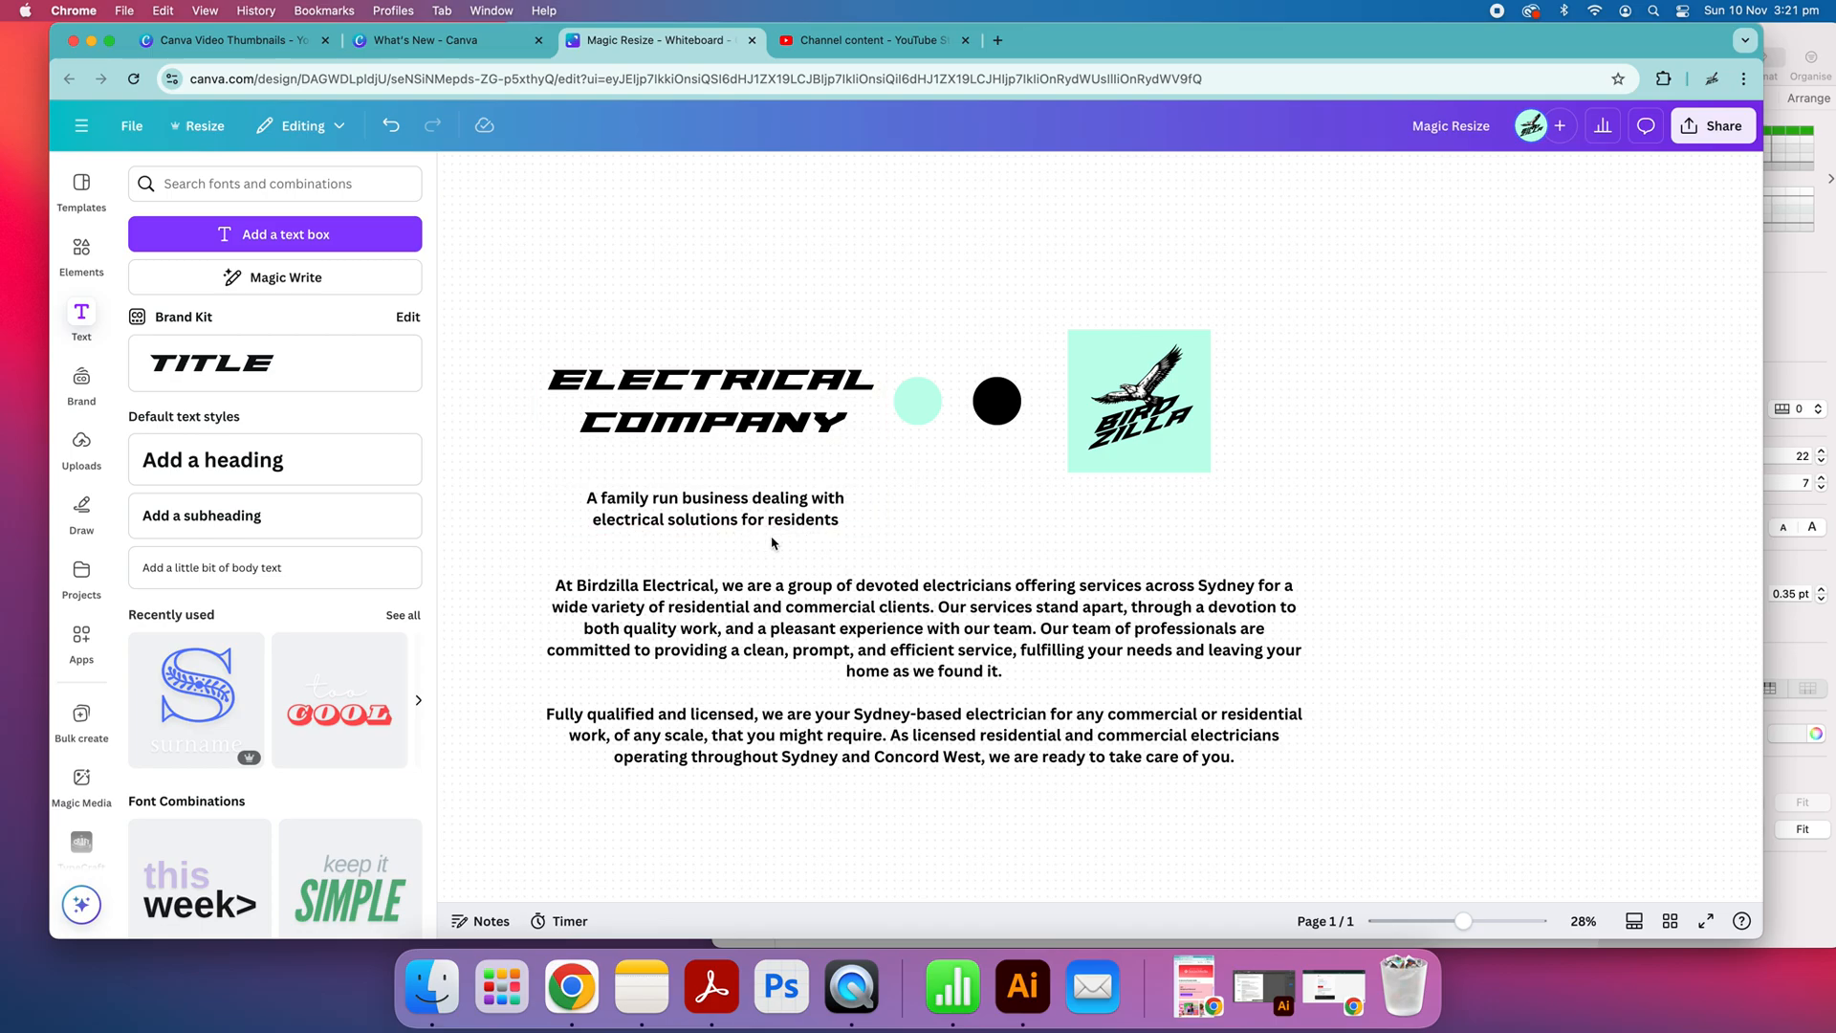
pyautogui.hscroll(4, 774, 543)
pyautogui.scroll(-2, 774, 543)
pyautogui.hscroll(-5, 860, 558)
pyautogui.scroll(2, 861, 557)
pyautogui.scroll(1, 857, 557)
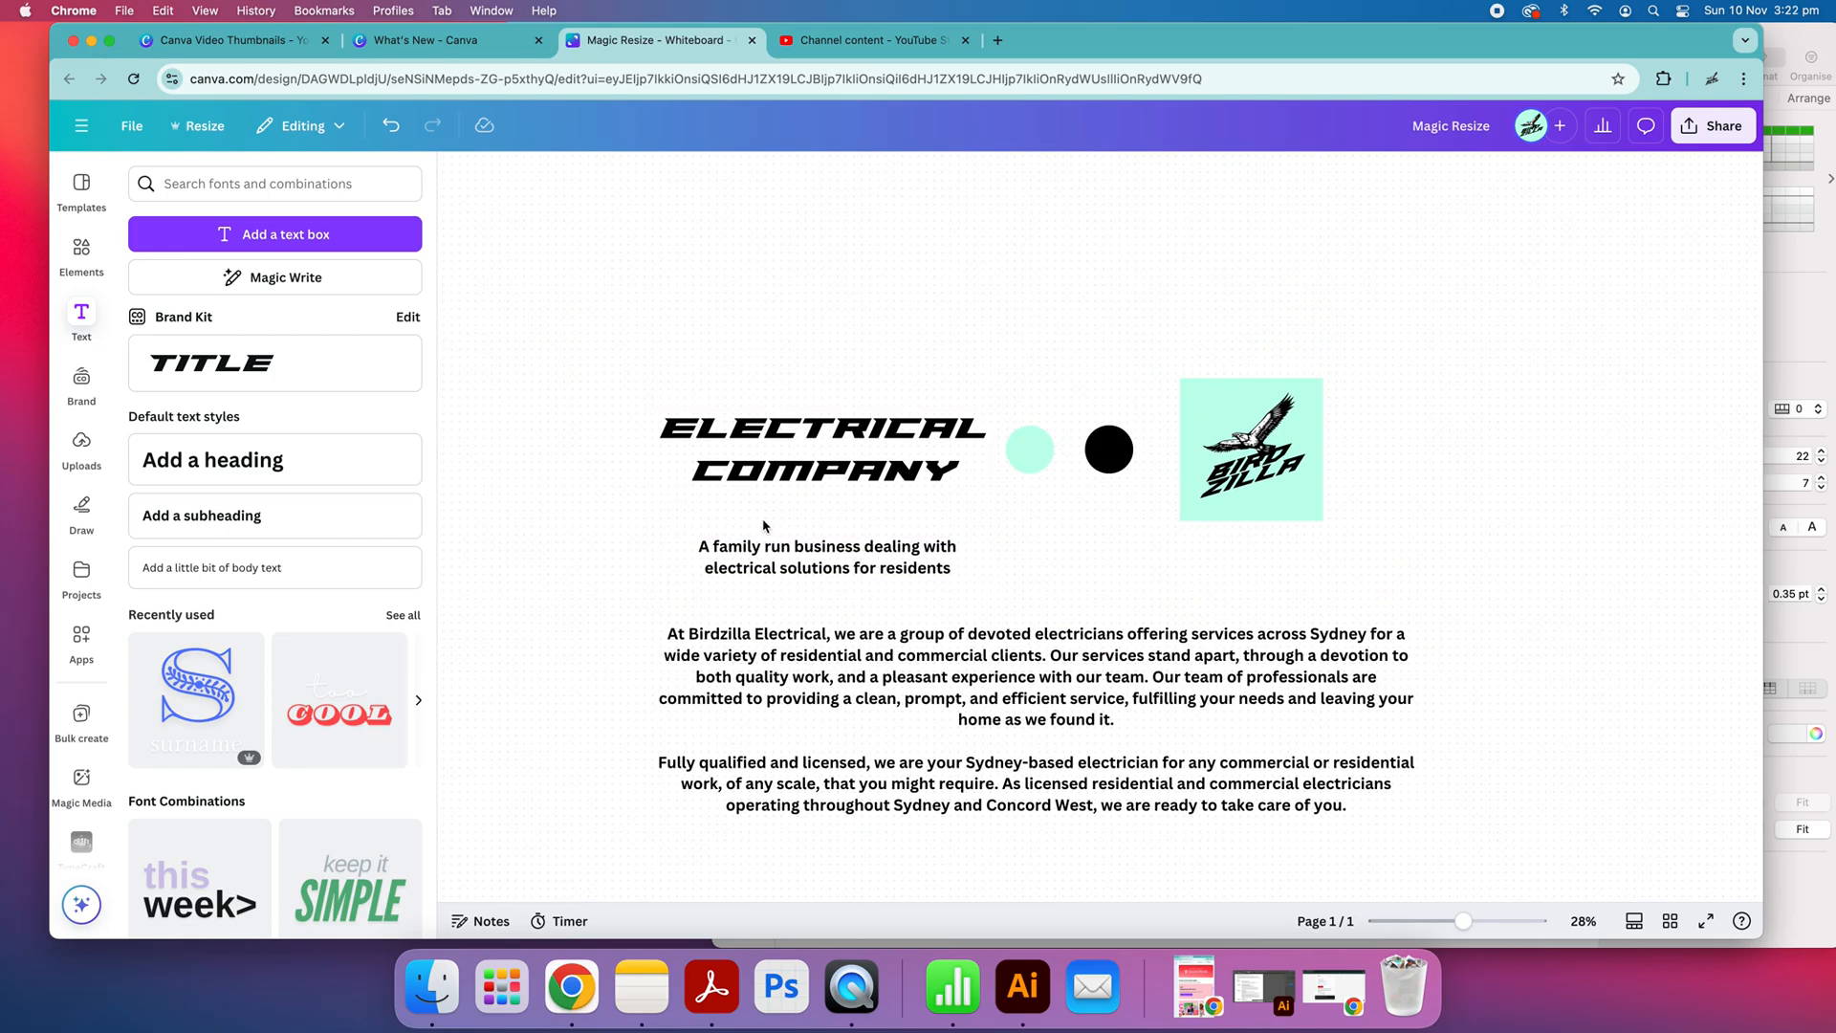
pyautogui.scroll(-4, 760, 527)
pyautogui.hscroll(2, 757, 529)
pyautogui.scroll(1, 757, 529)
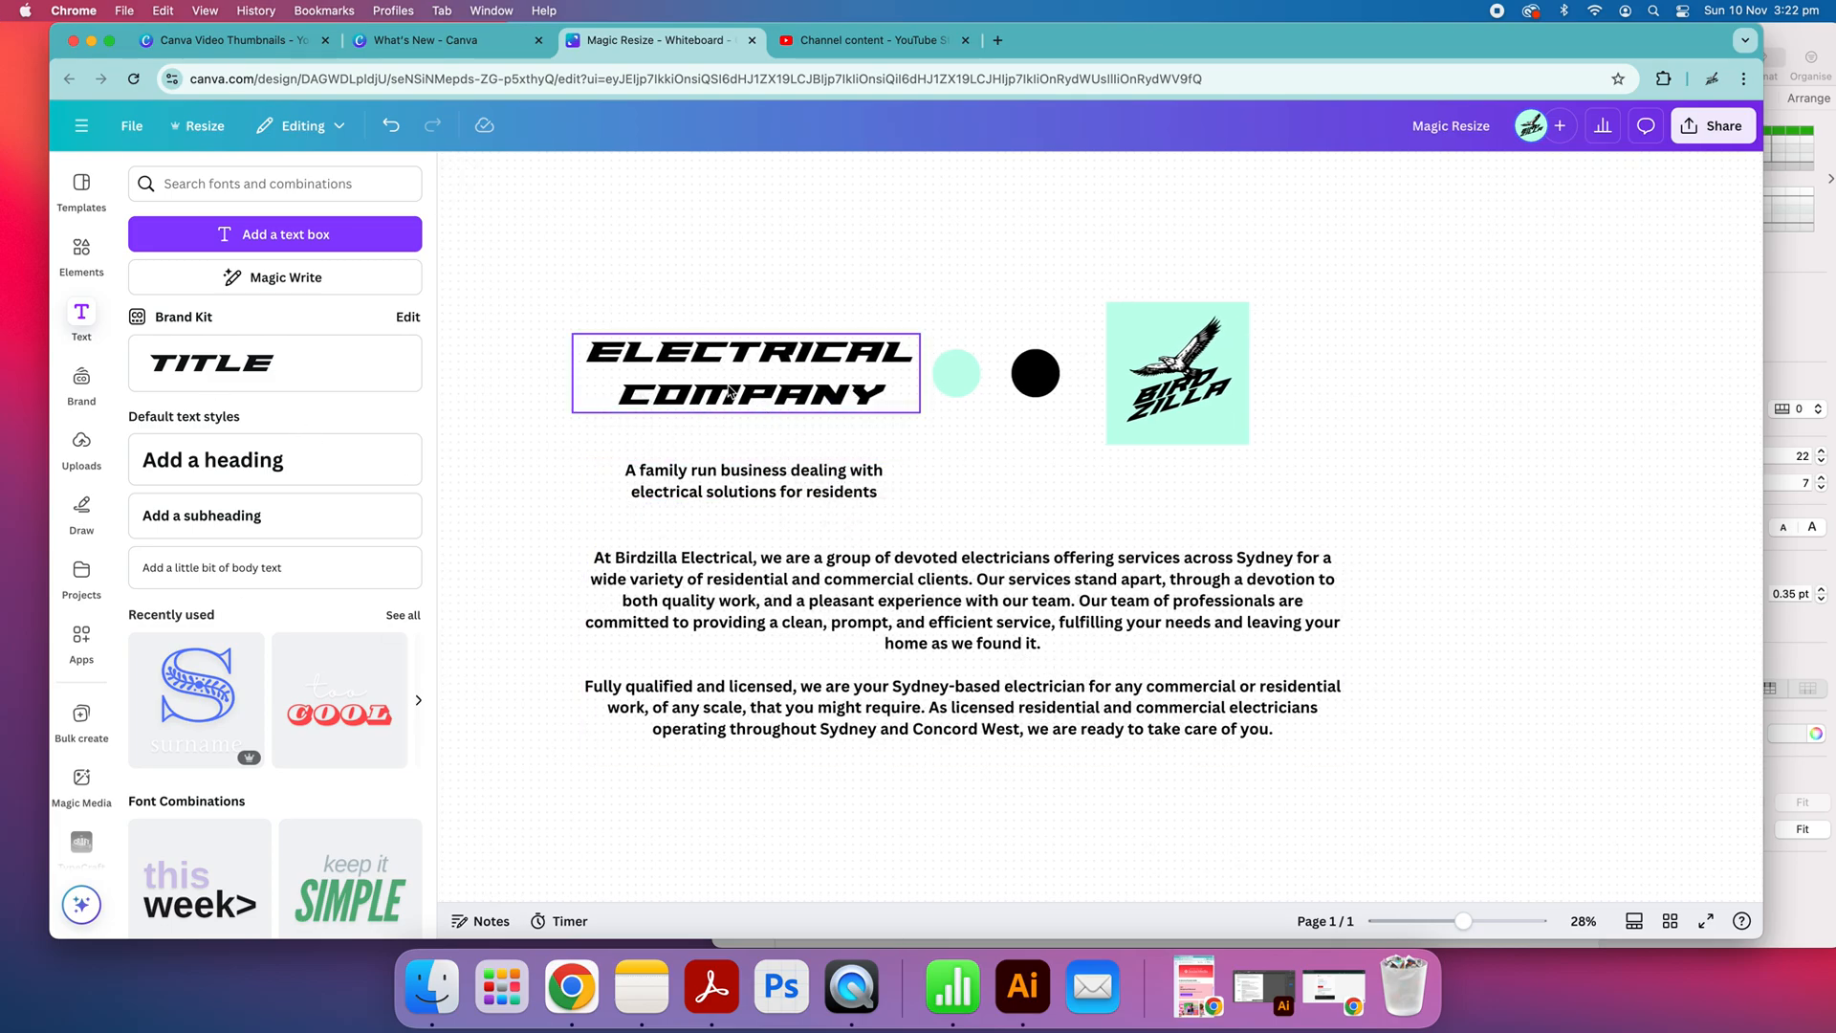
# Replace the "ELECTRICAL COMPANY" heading text with "BIRDZILLA" and "ELECTRICAL" on two lines
pyautogui.click(795, 375)
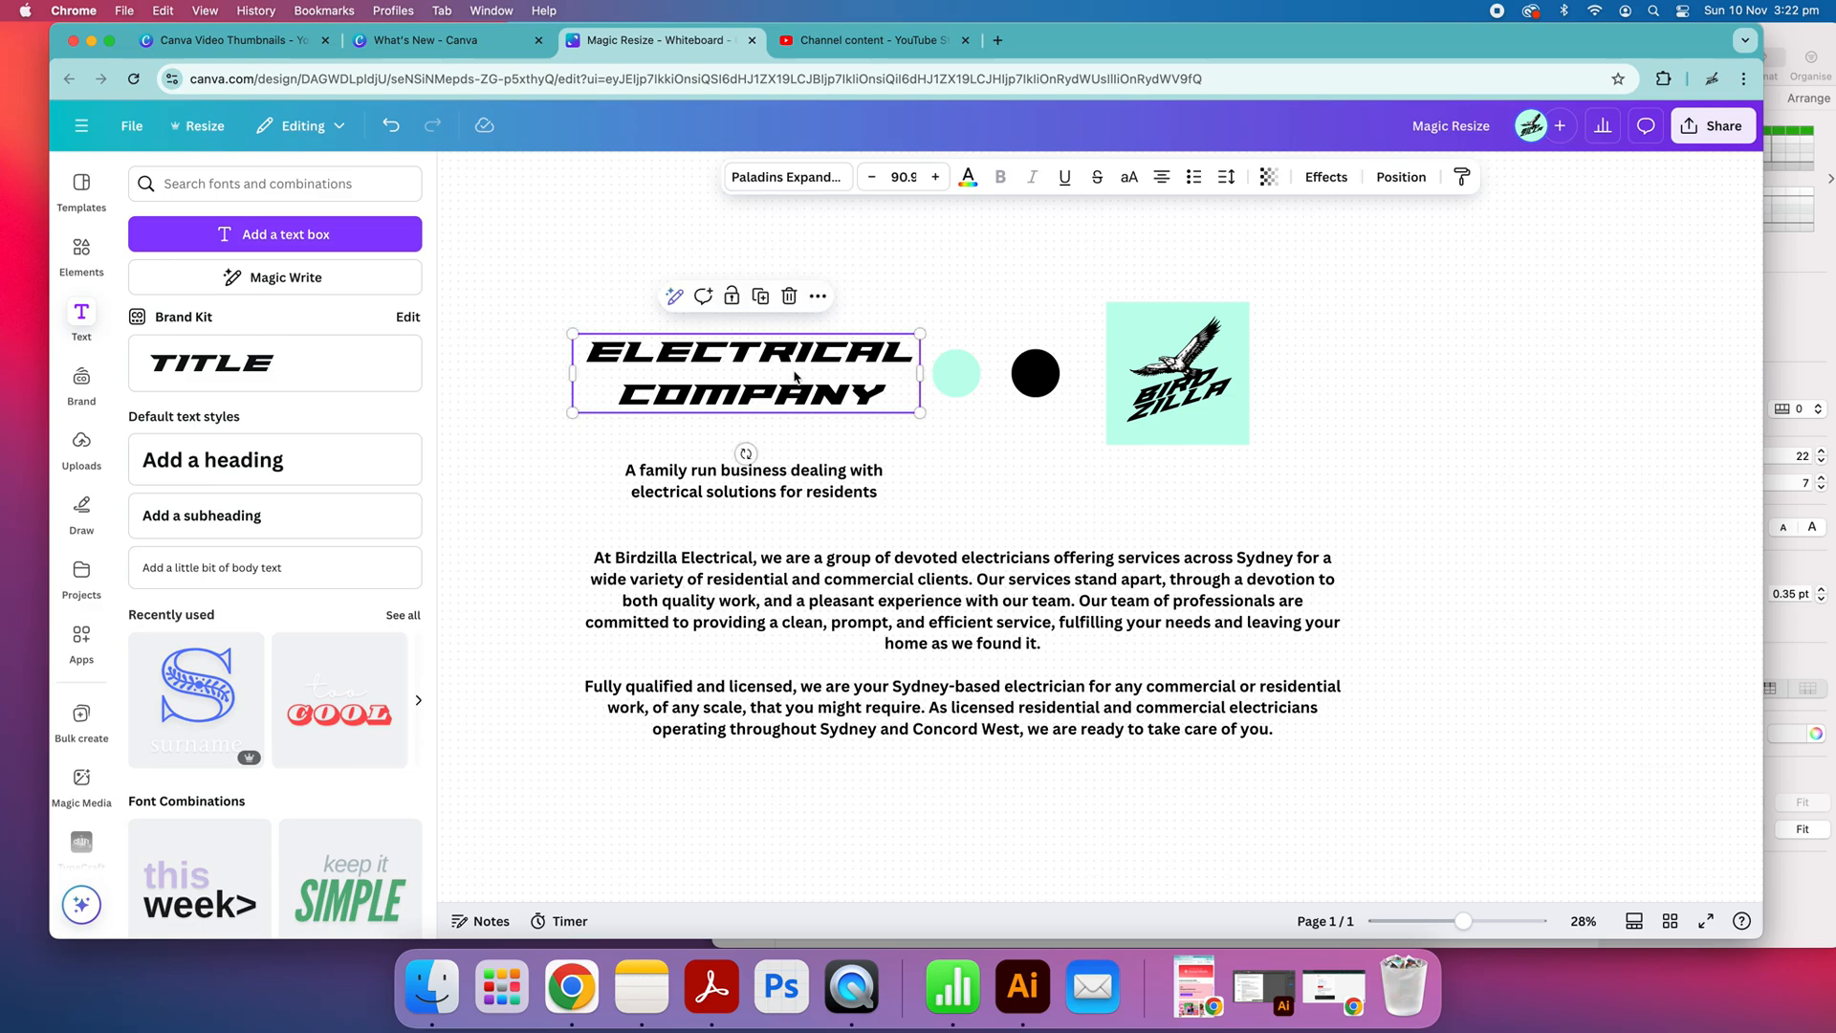
pyautogui.click(794, 371)
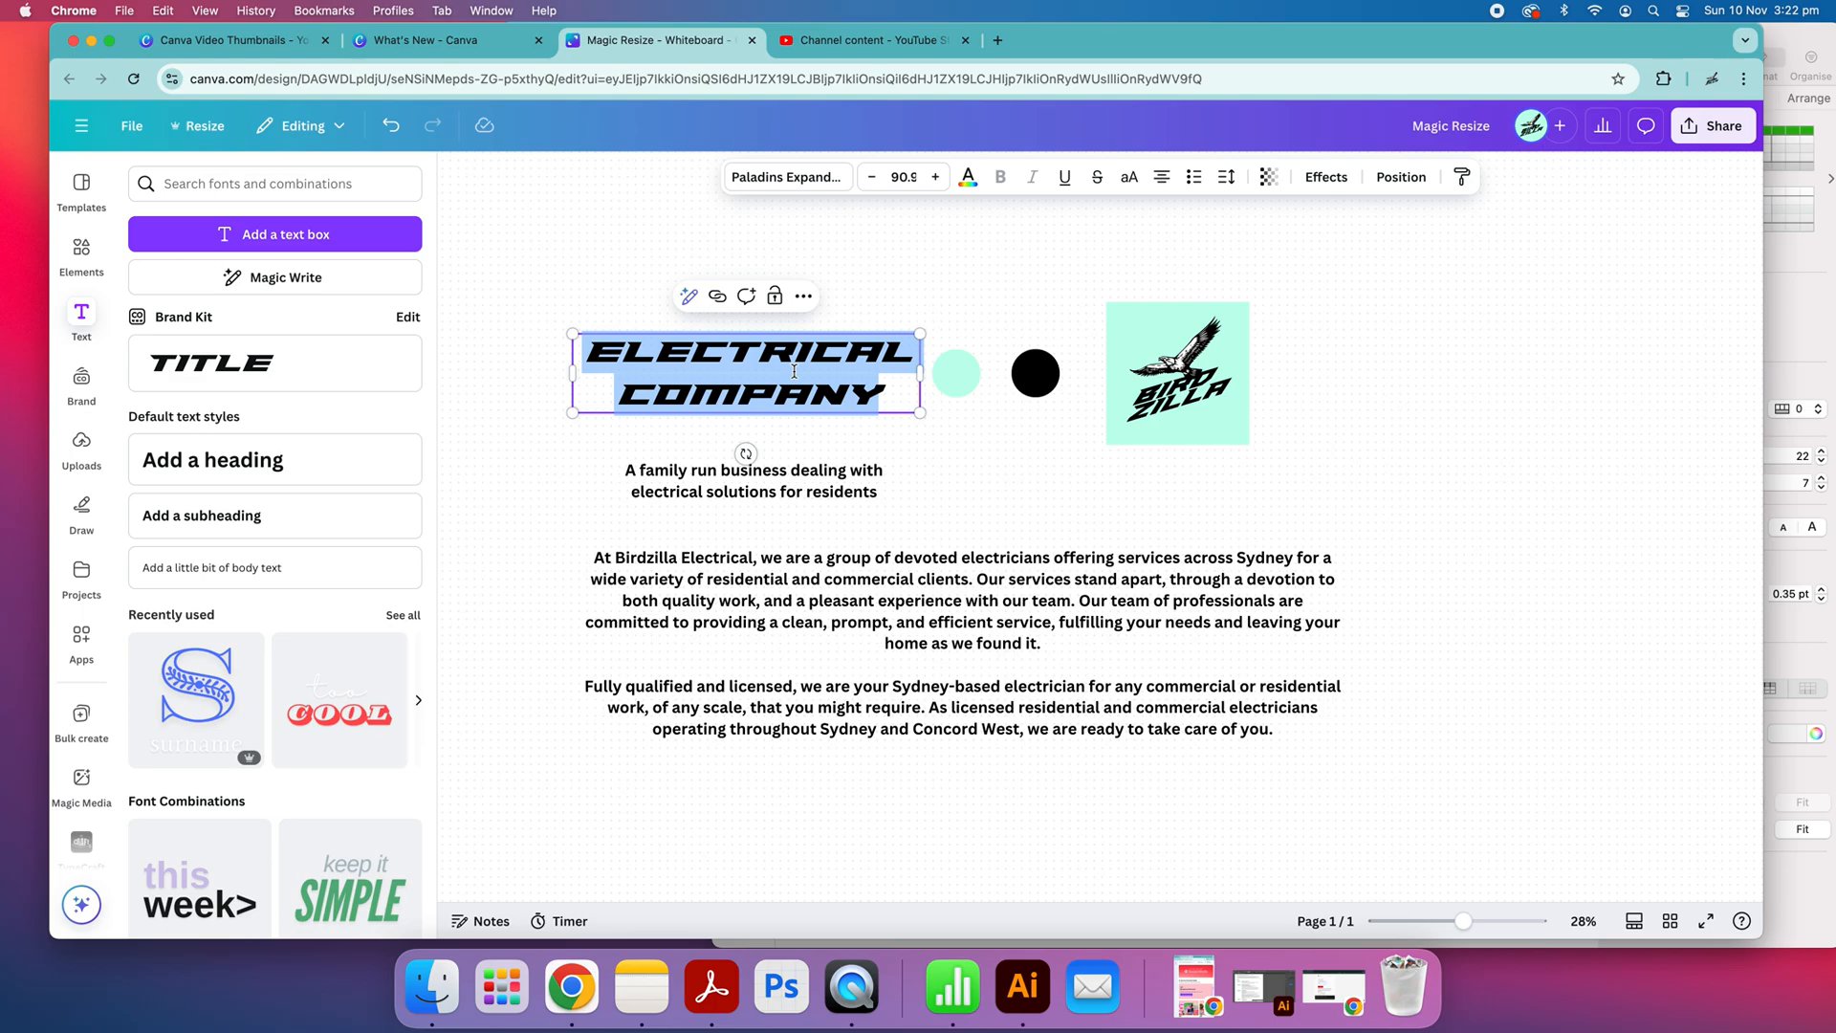
pyautogui.write('BIRDZILLA')
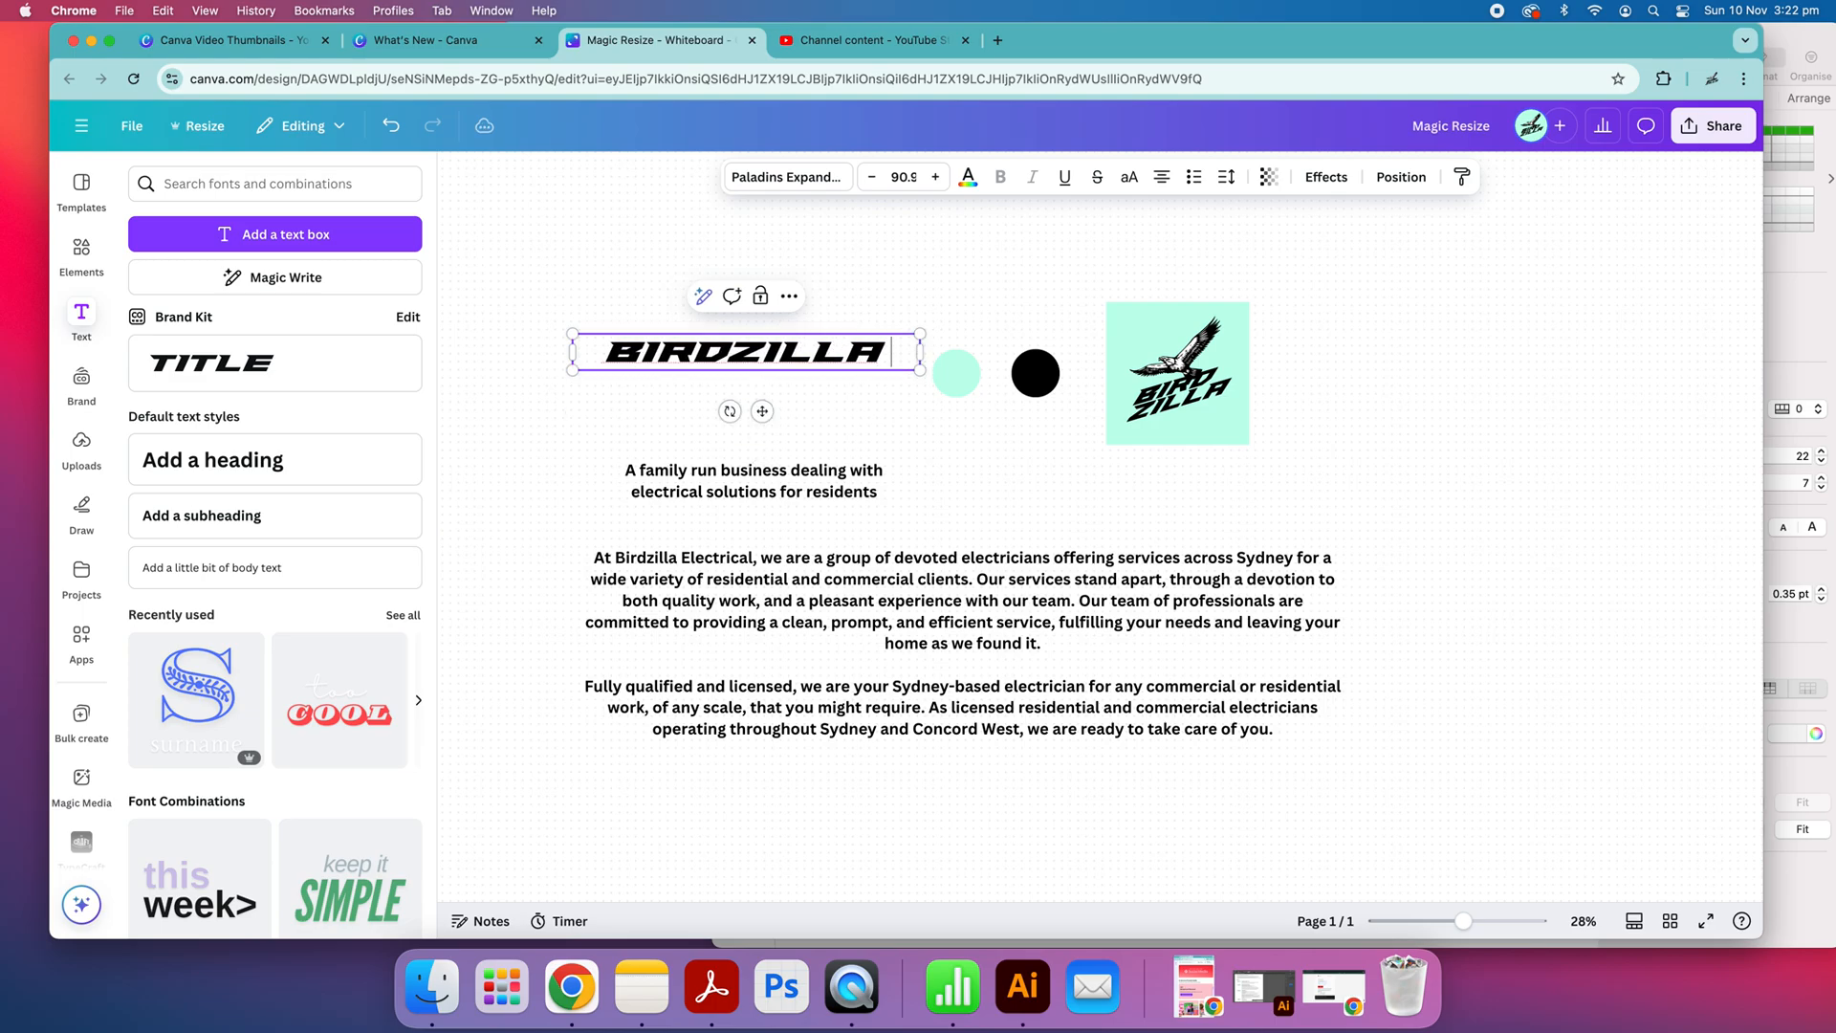
pyautogui.press('Return')
pyautogui.write('ELECTRICAL')
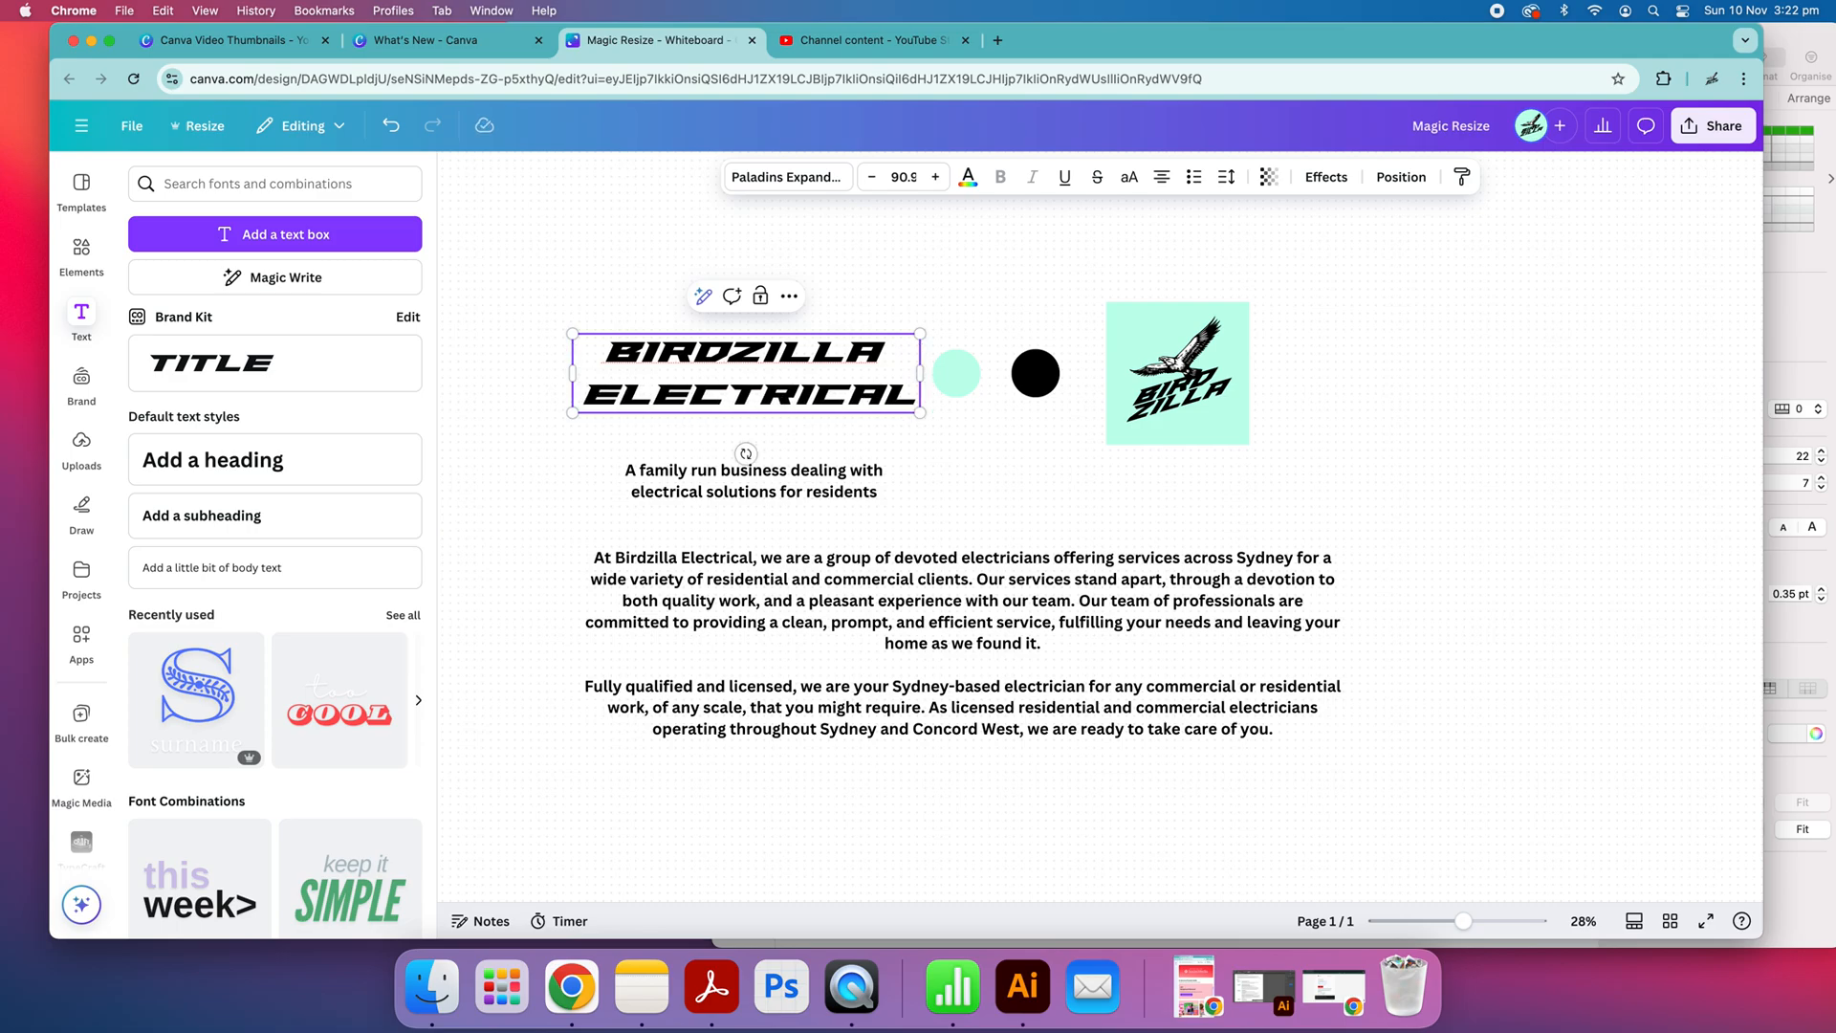
pyautogui.click(1175, 516)
# Move the "A family run business" tagline slightly up, closer to the heading
pyautogui.scroll(-1, 865, 484)
pyautogui.click(892, 460)
pyautogui.moveTo(892, 460)
pyautogui.mouseDown()
pyautogui.moveTo(782, 457)
pyautogui.moveTo(876, 448)
pyautogui.mouseUp()
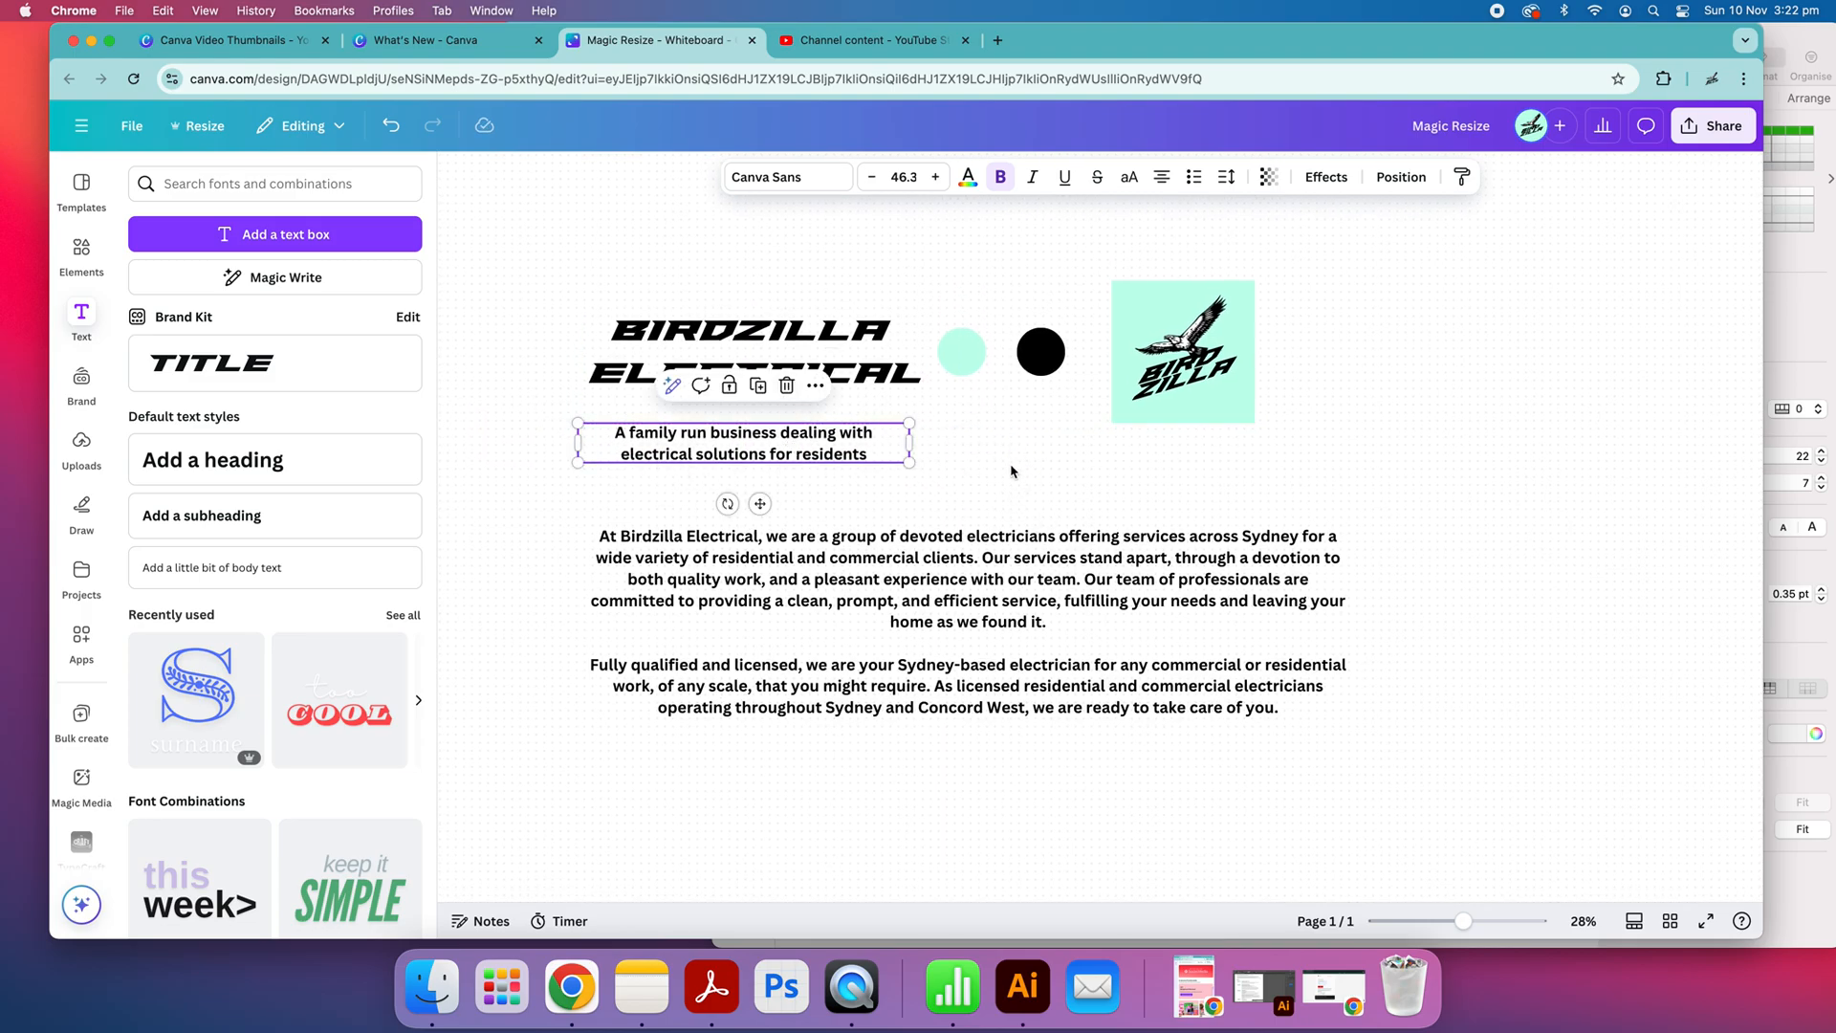
# Remove "and Concord West," after "Sydney" in the last sentence of the body text
pyautogui.click(1061, 637)
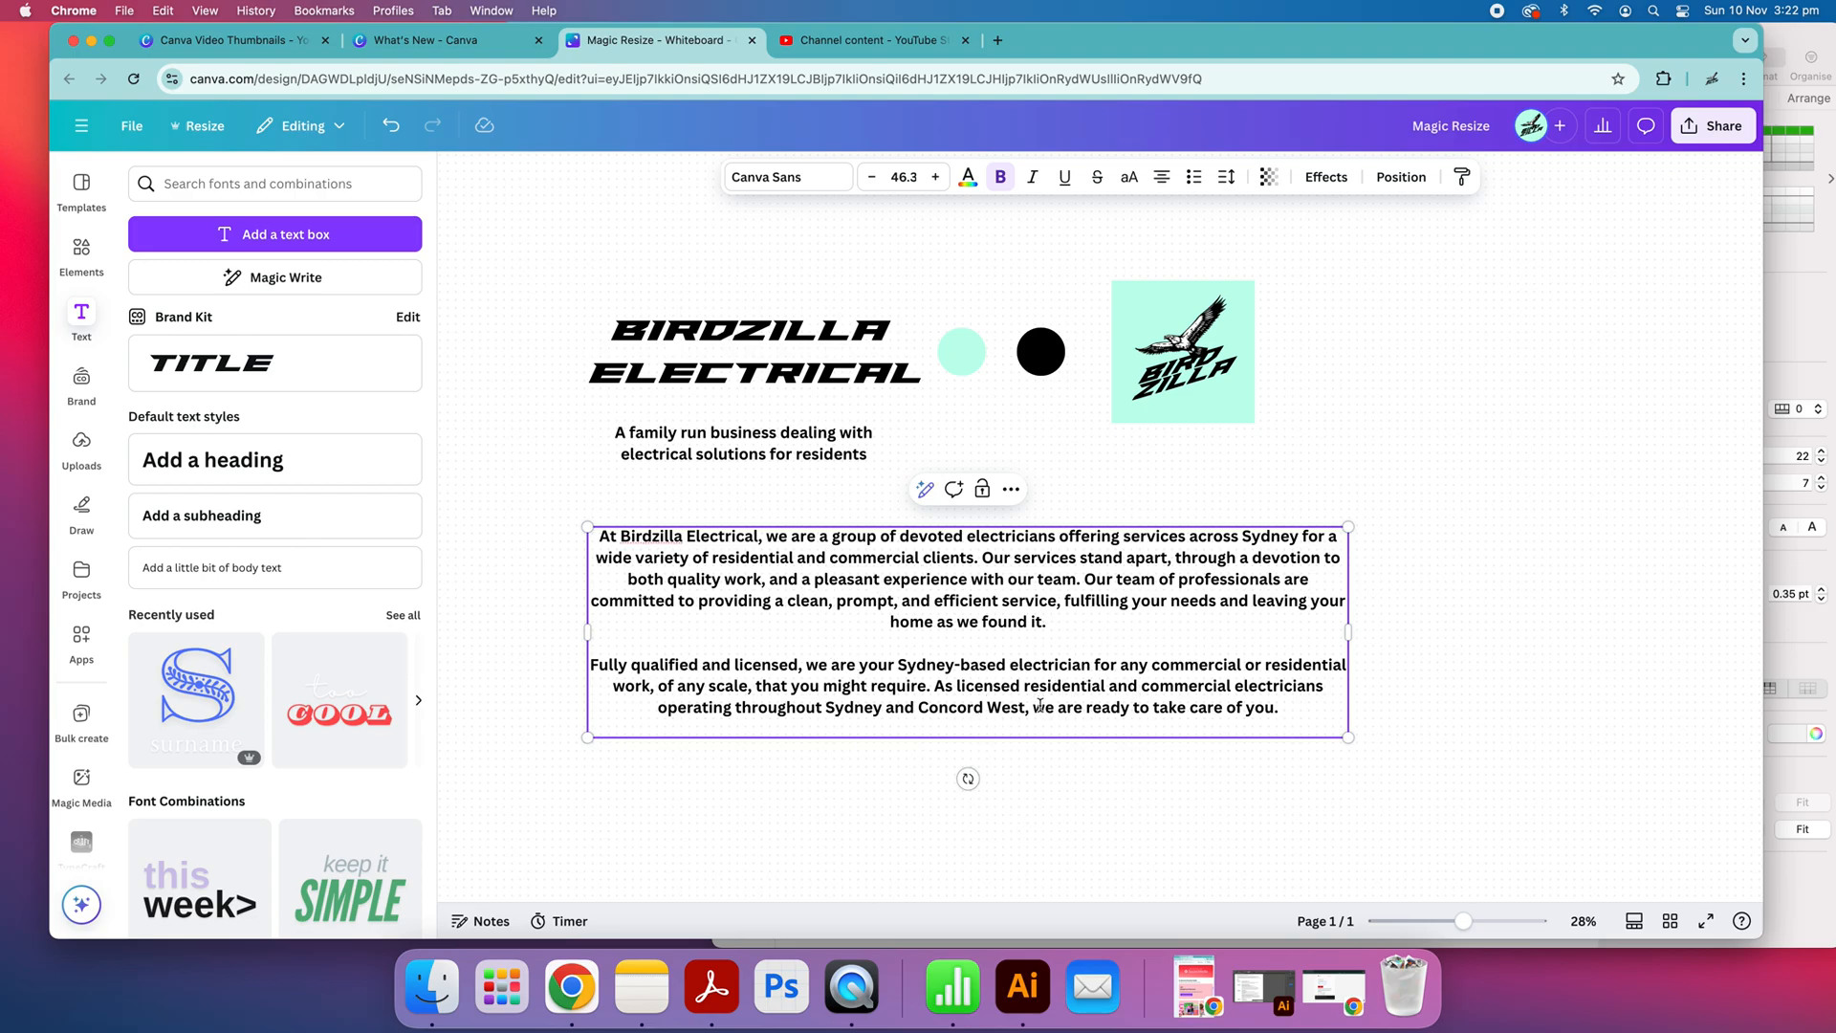
pyautogui.moveTo(1028, 709); pyautogui.dragTo(904, 717)
pyautogui.press('BackSpace')
pyautogui.press('BackSpace')
pyautogui.press('BackSpace')
pyautogui.press('BackSpace')
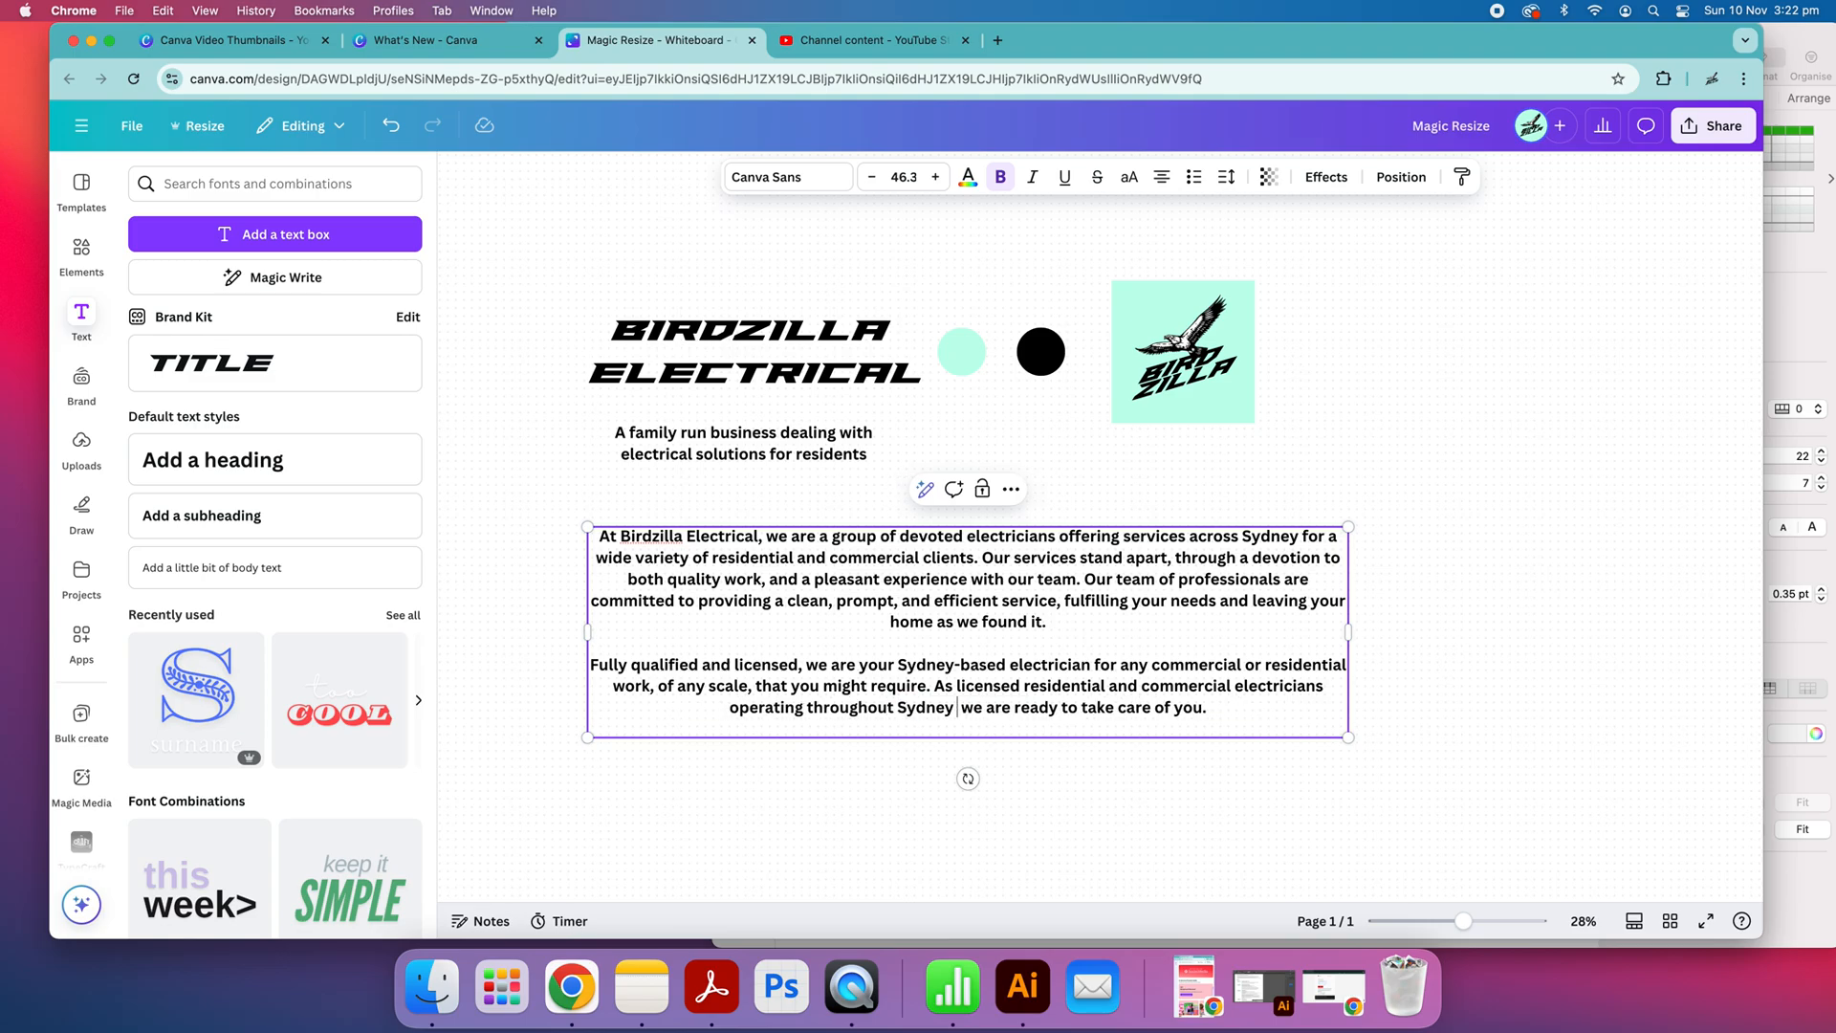
pyautogui.write('Y')
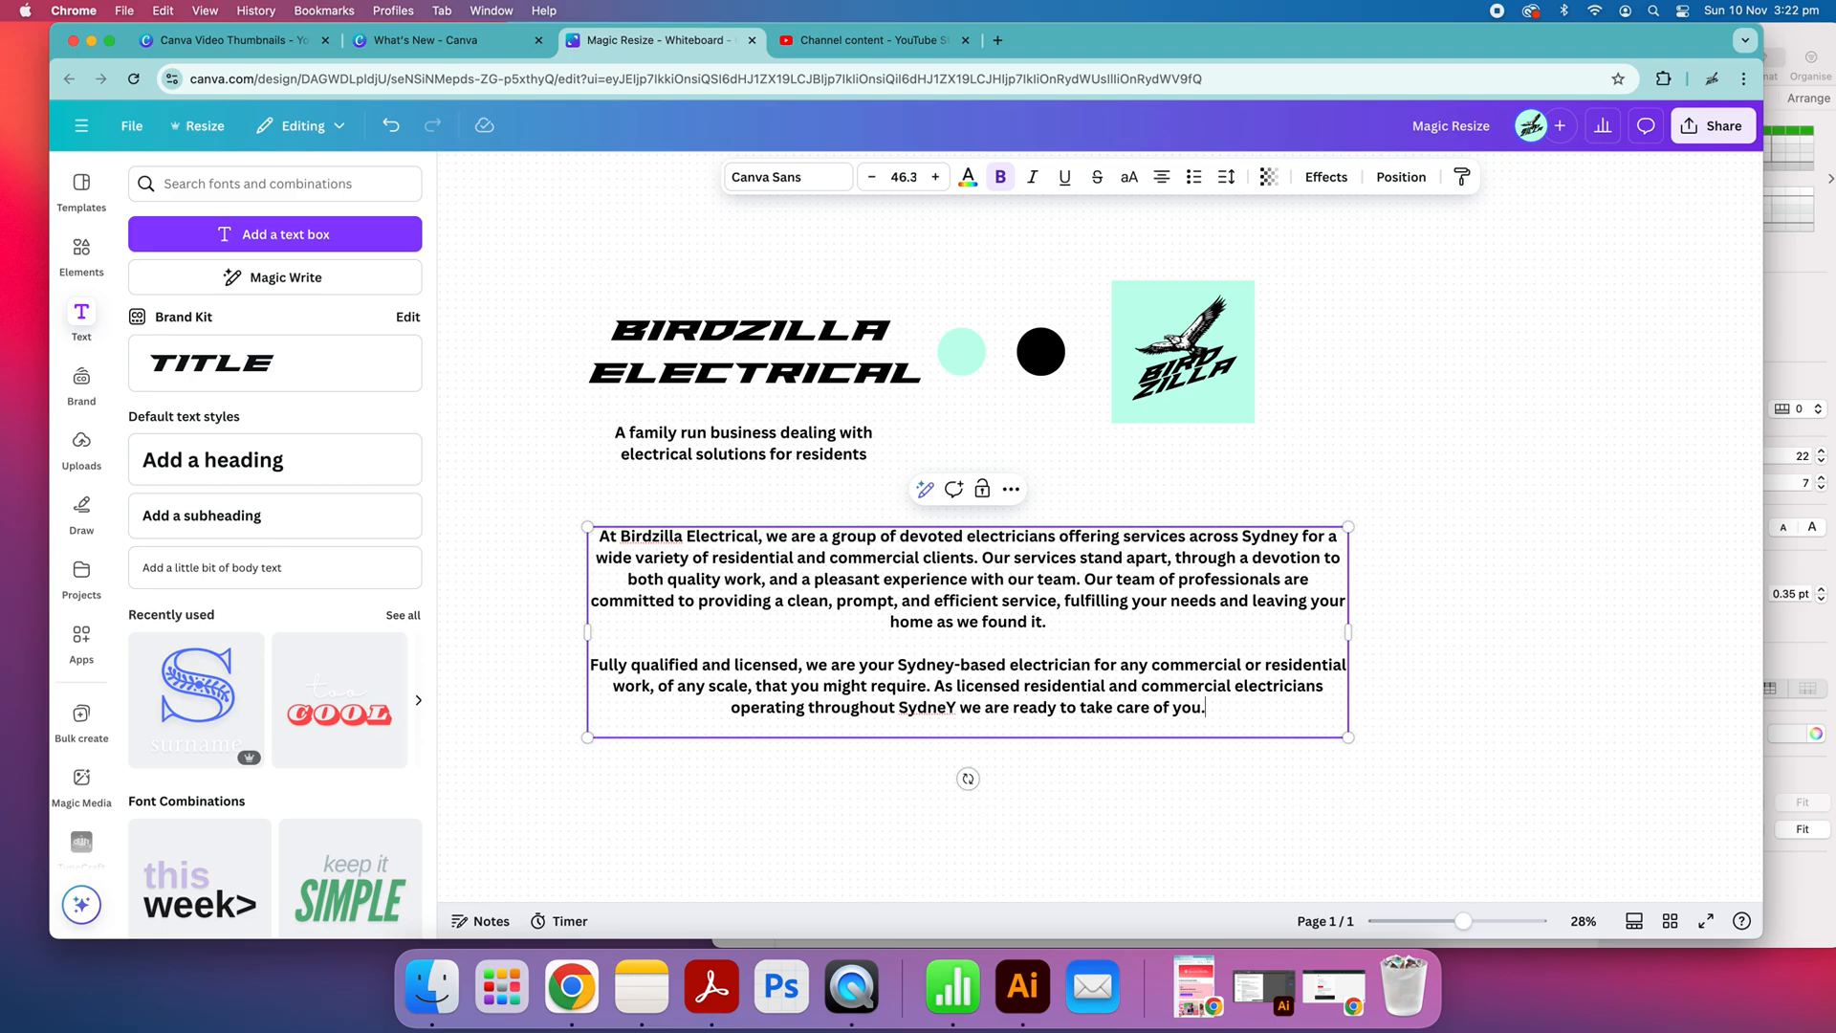
pyautogui.press('BackSpace')
pyautogui.write('y')
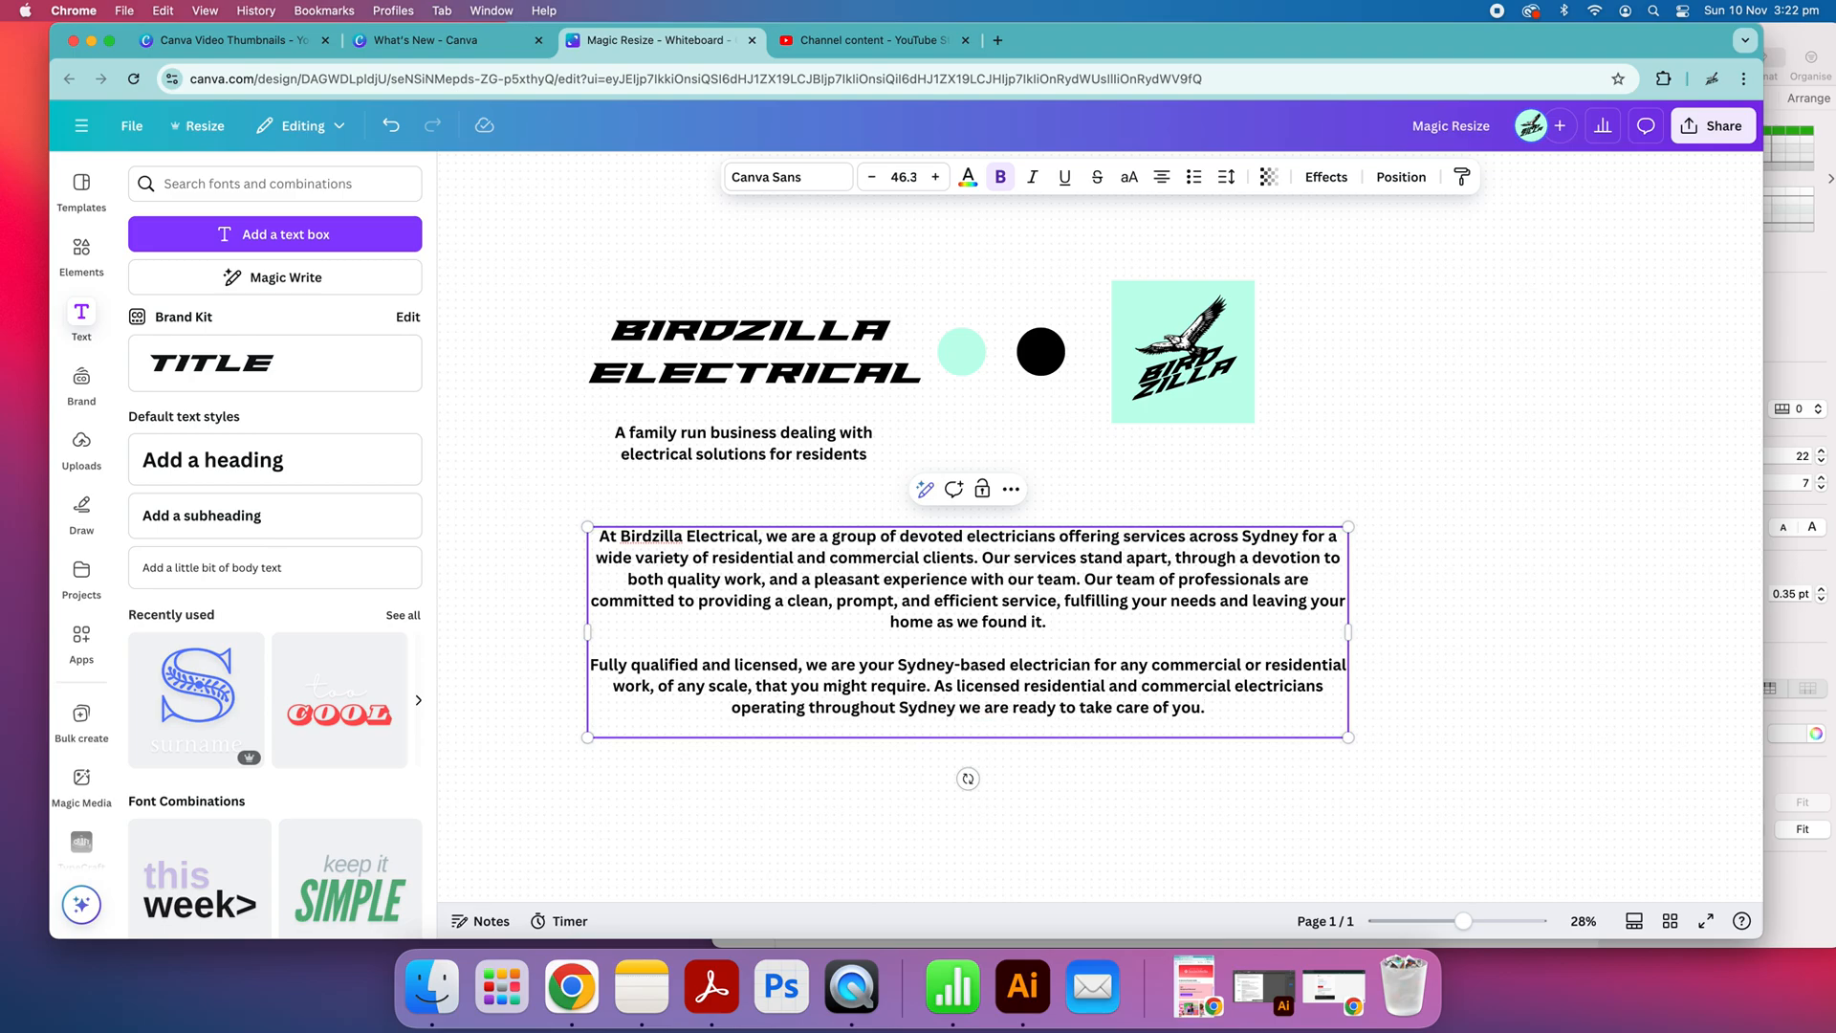
pyautogui.write('Weestern')
# Insert "Western" before "Sydney" in the last sentence and start a new paragraph at "Our services stand apart"
pyautogui.press('BackSpace')
pyautogui.press('BackSpace')
pyautogui.press('BackSpace')
pyautogui.press('BackSpace')
pyautogui.press('BackSpace')
pyautogui.press('BackSpace')
pyautogui.write('stern')
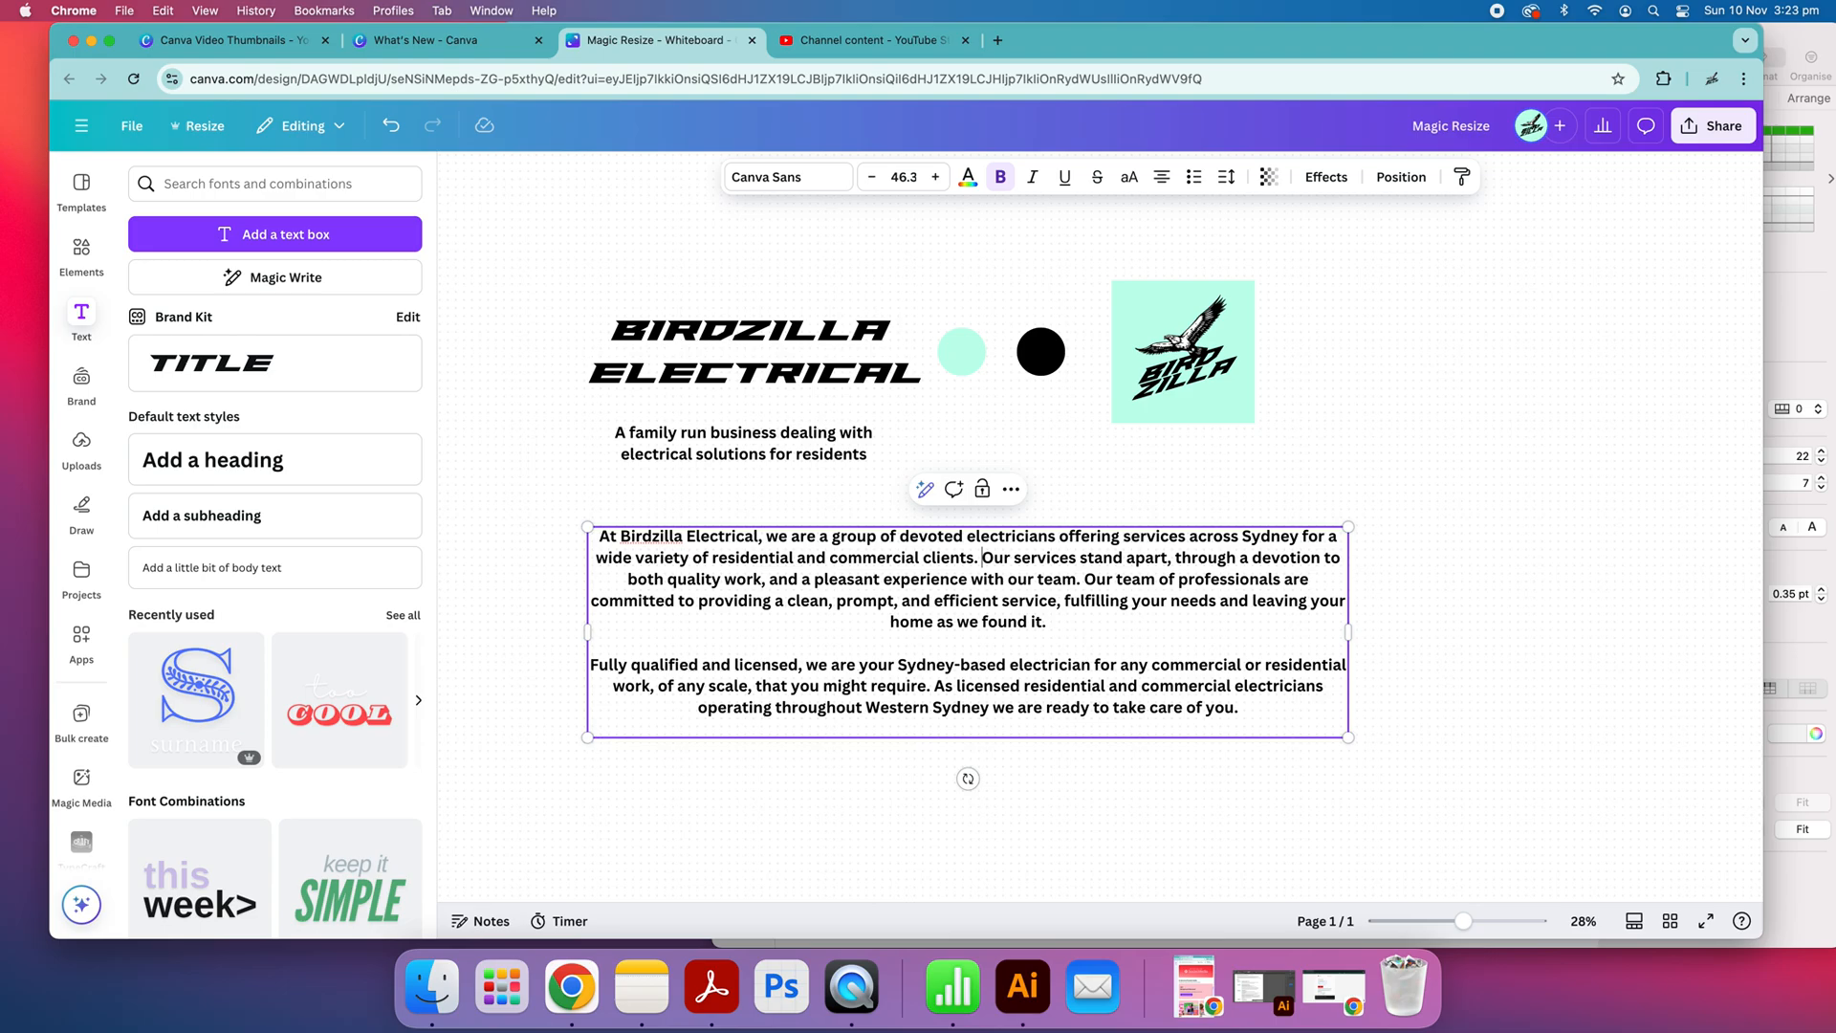
pyautogui.press('Return')
pyautogui.press('Return')
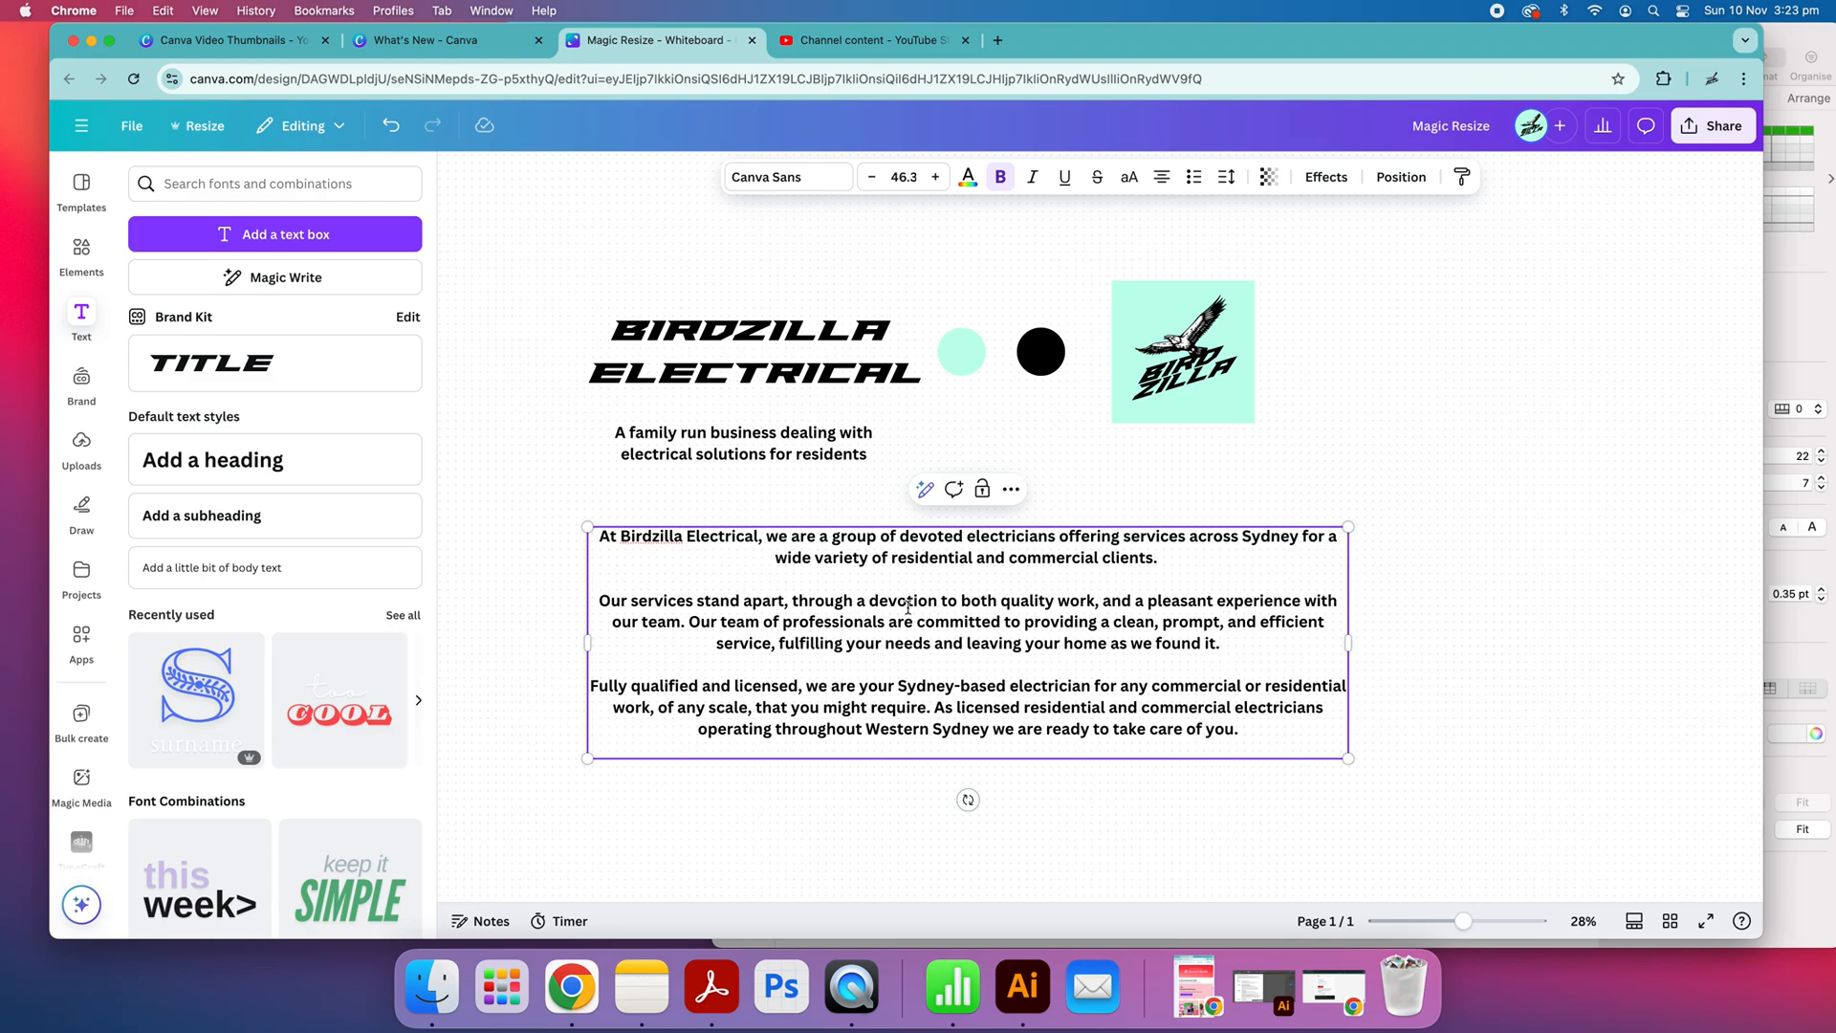
# Replace "pleasant" with "professional" in the body text's second paragraph
pyautogui.doubleClick(1184, 600)
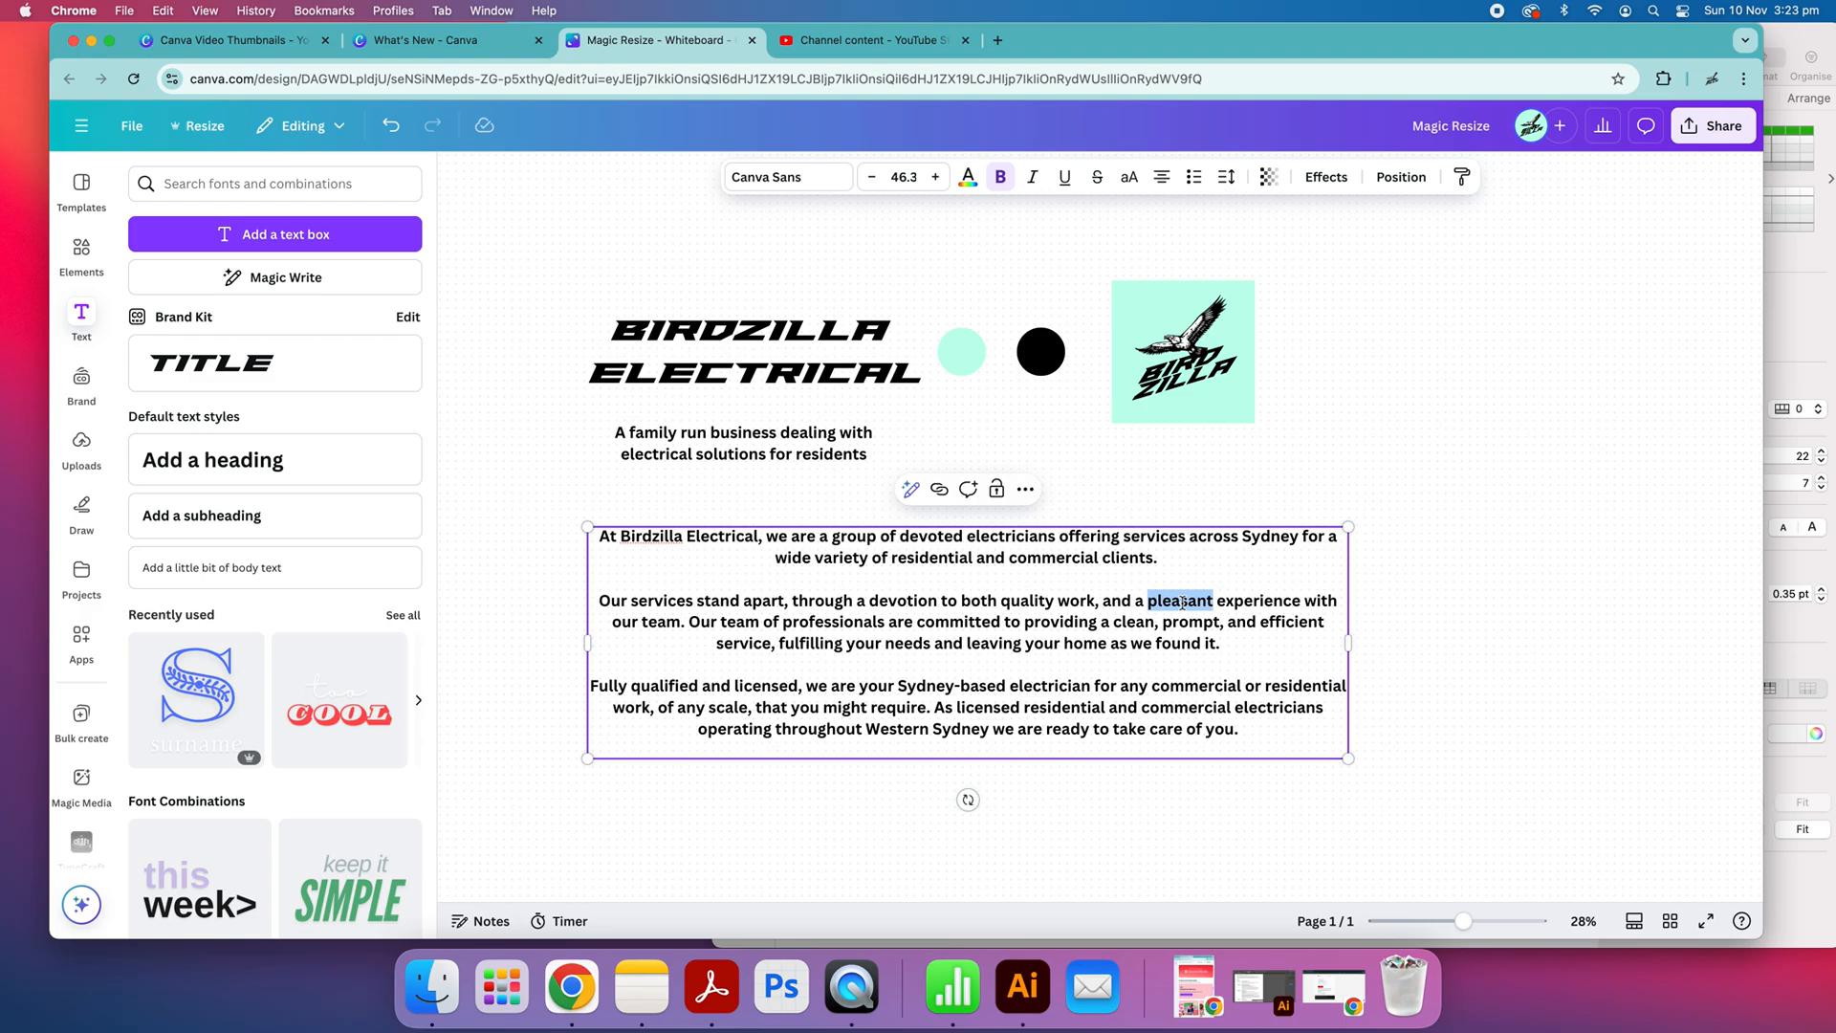
pyautogui.write('warm')
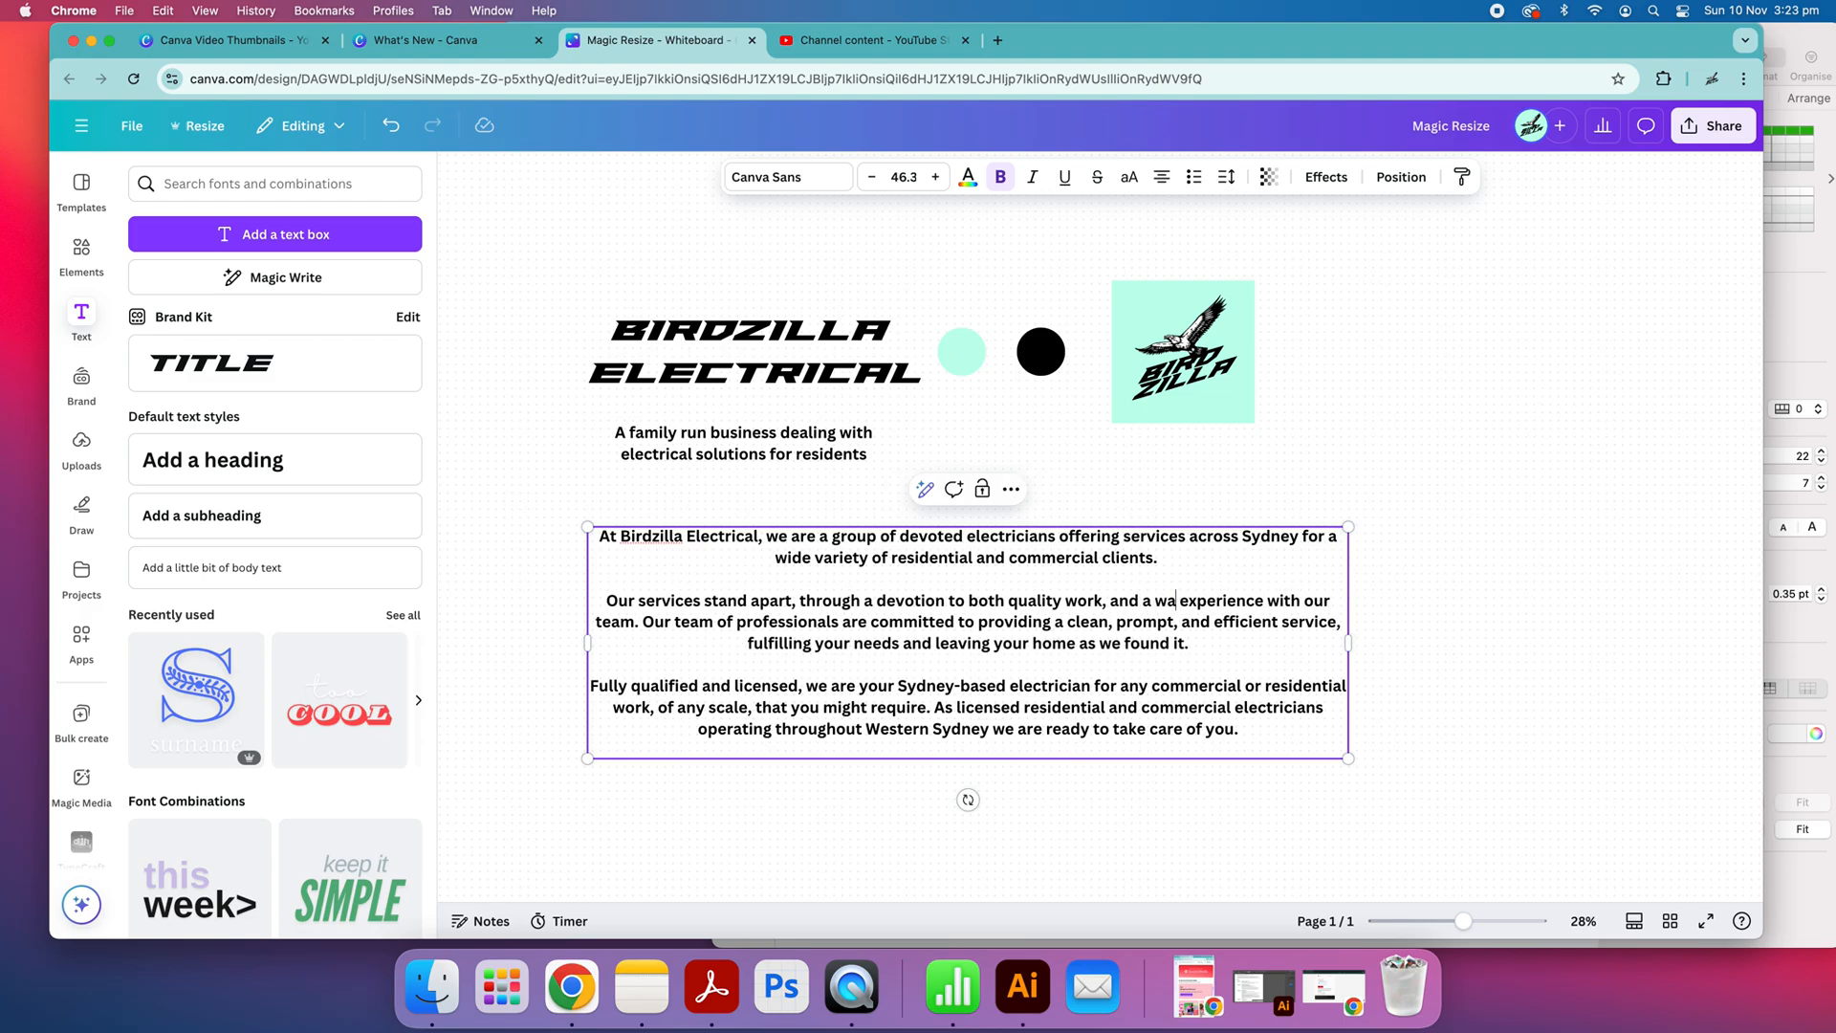
pyautogui.press('BackSpace')
pyautogui.press('BackSpace')
pyautogui.press('BackSpace')
pyautogui.press('BackSpace')
pyautogui.write('g')
pyautogui.press('BackSpace')
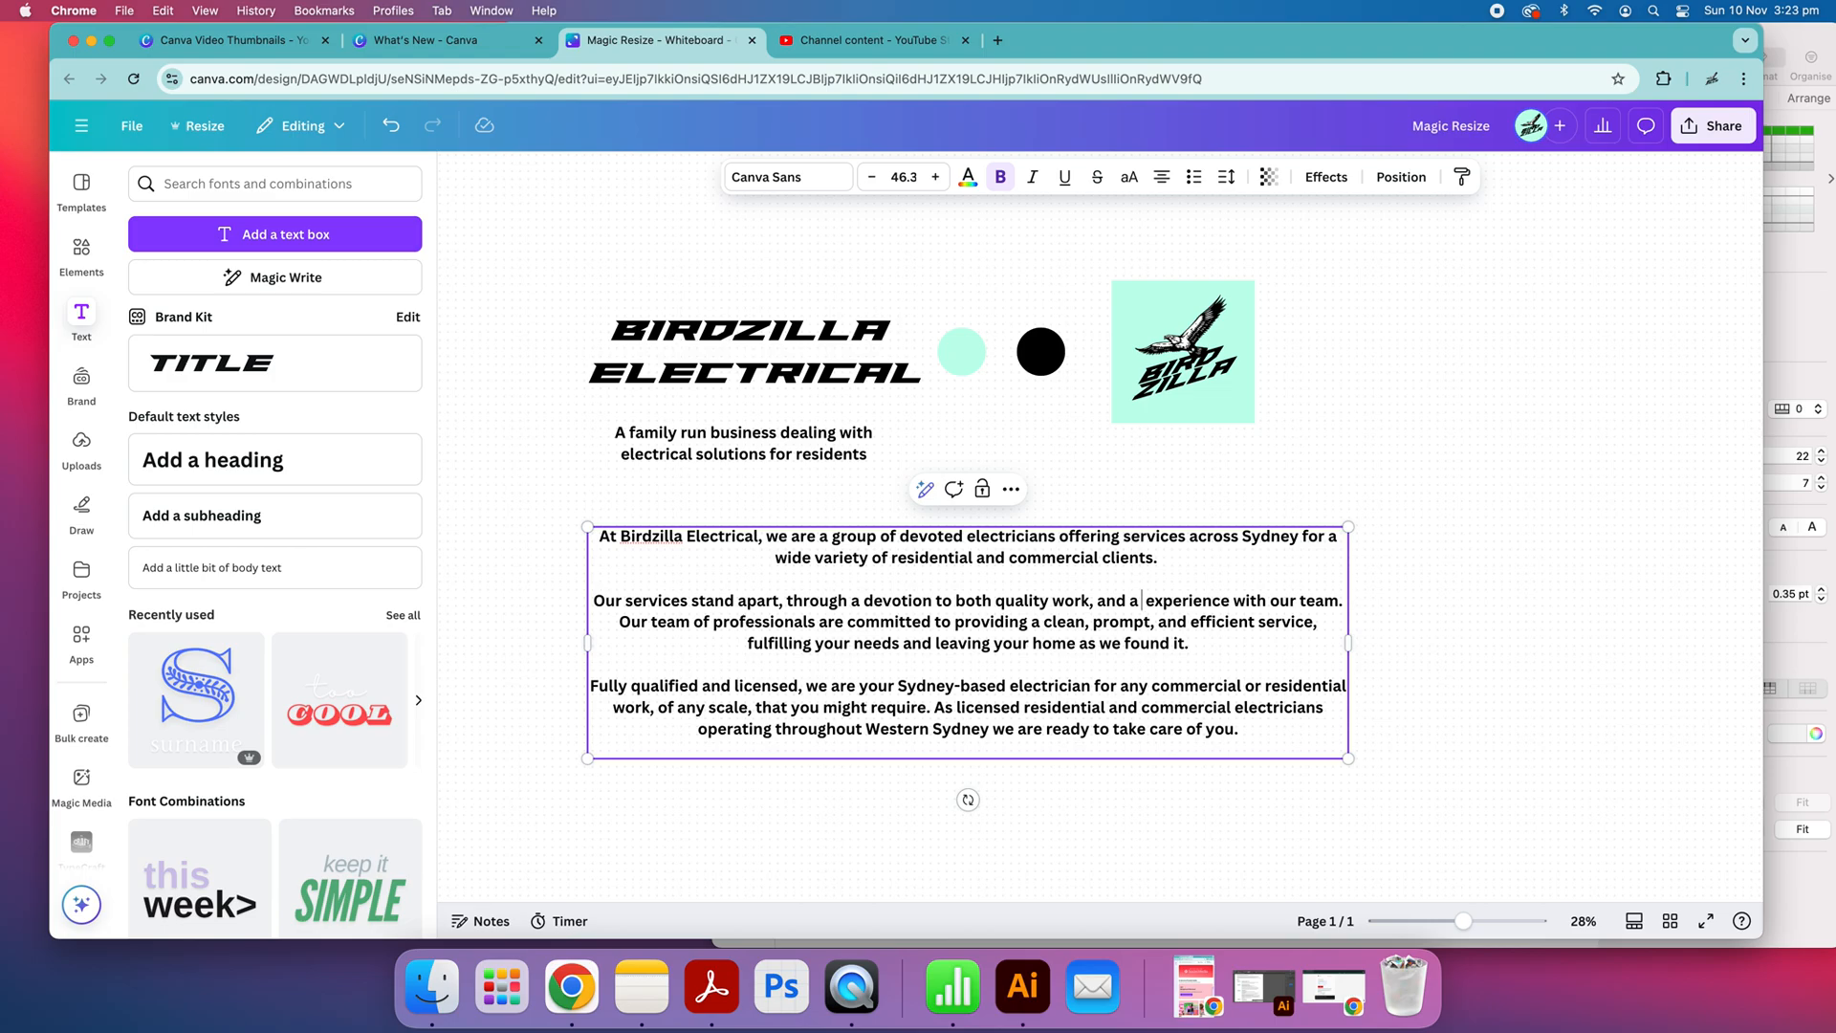
pyautogui.write('professional')
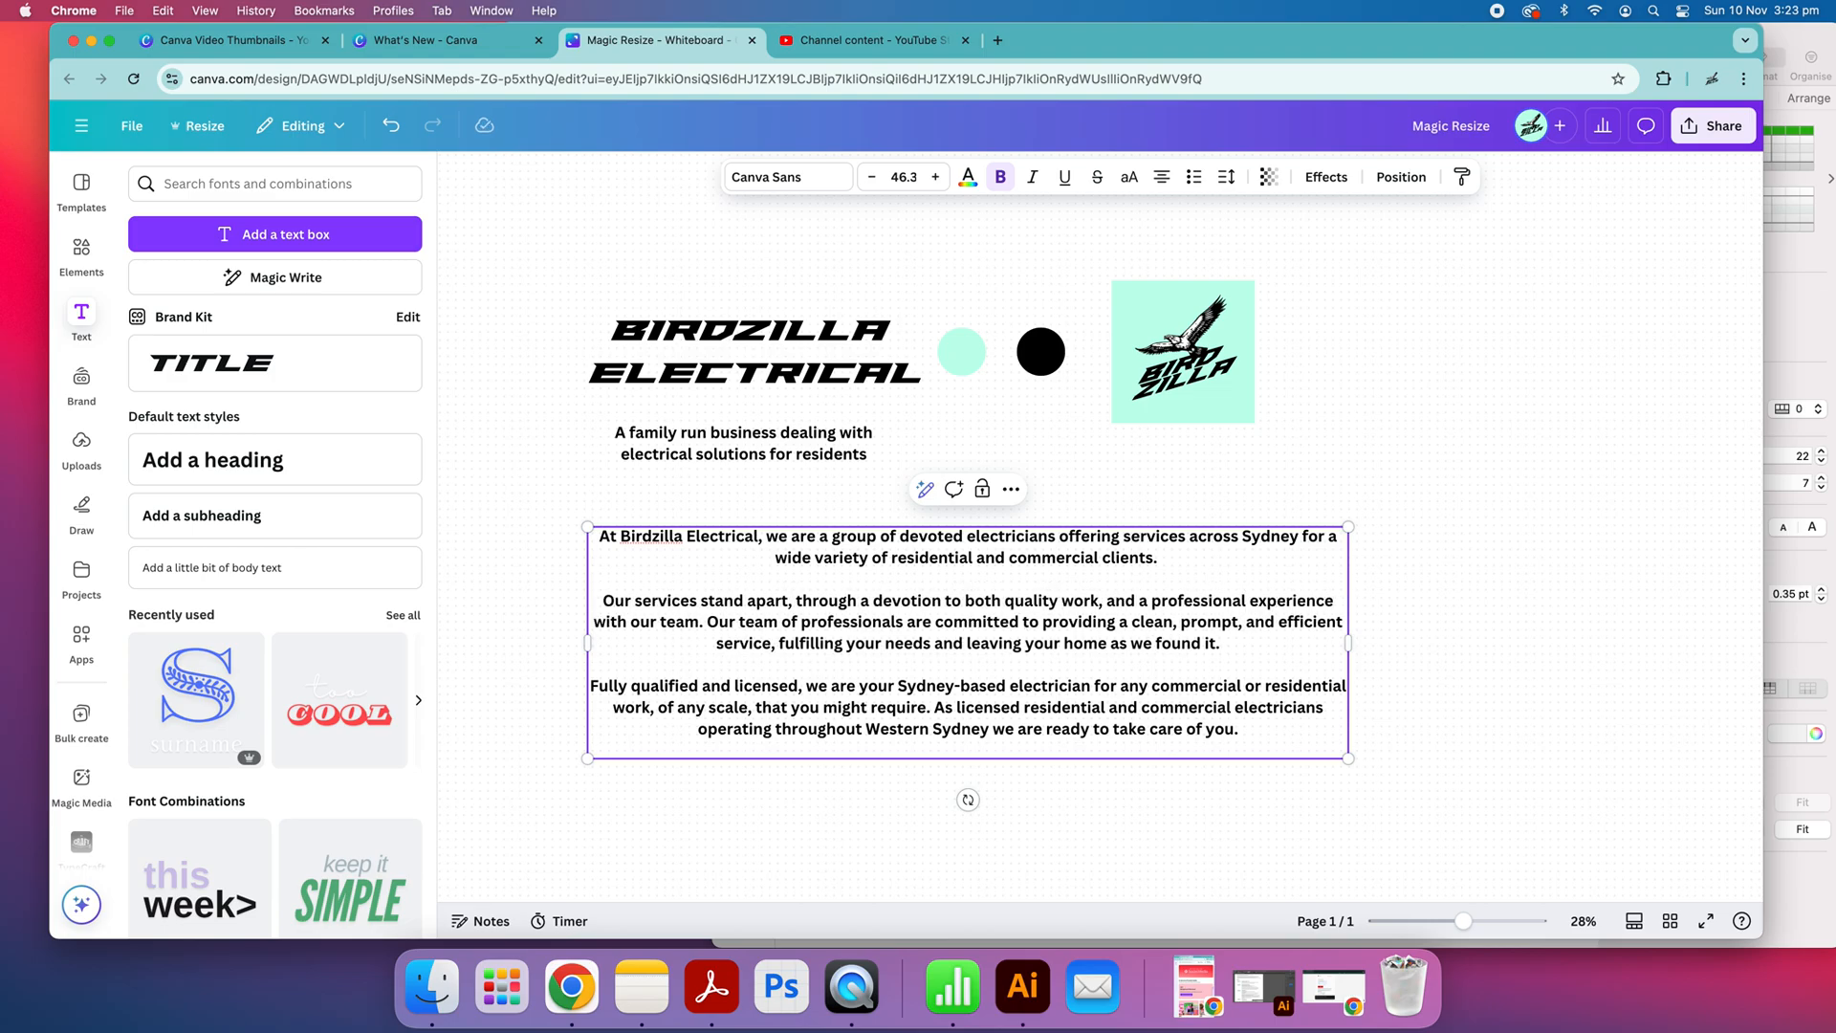
# Change the adjective before "experience" in the second paragraph to "good" and finish editing the text
pyautogui.doubleClick(1279, 598)
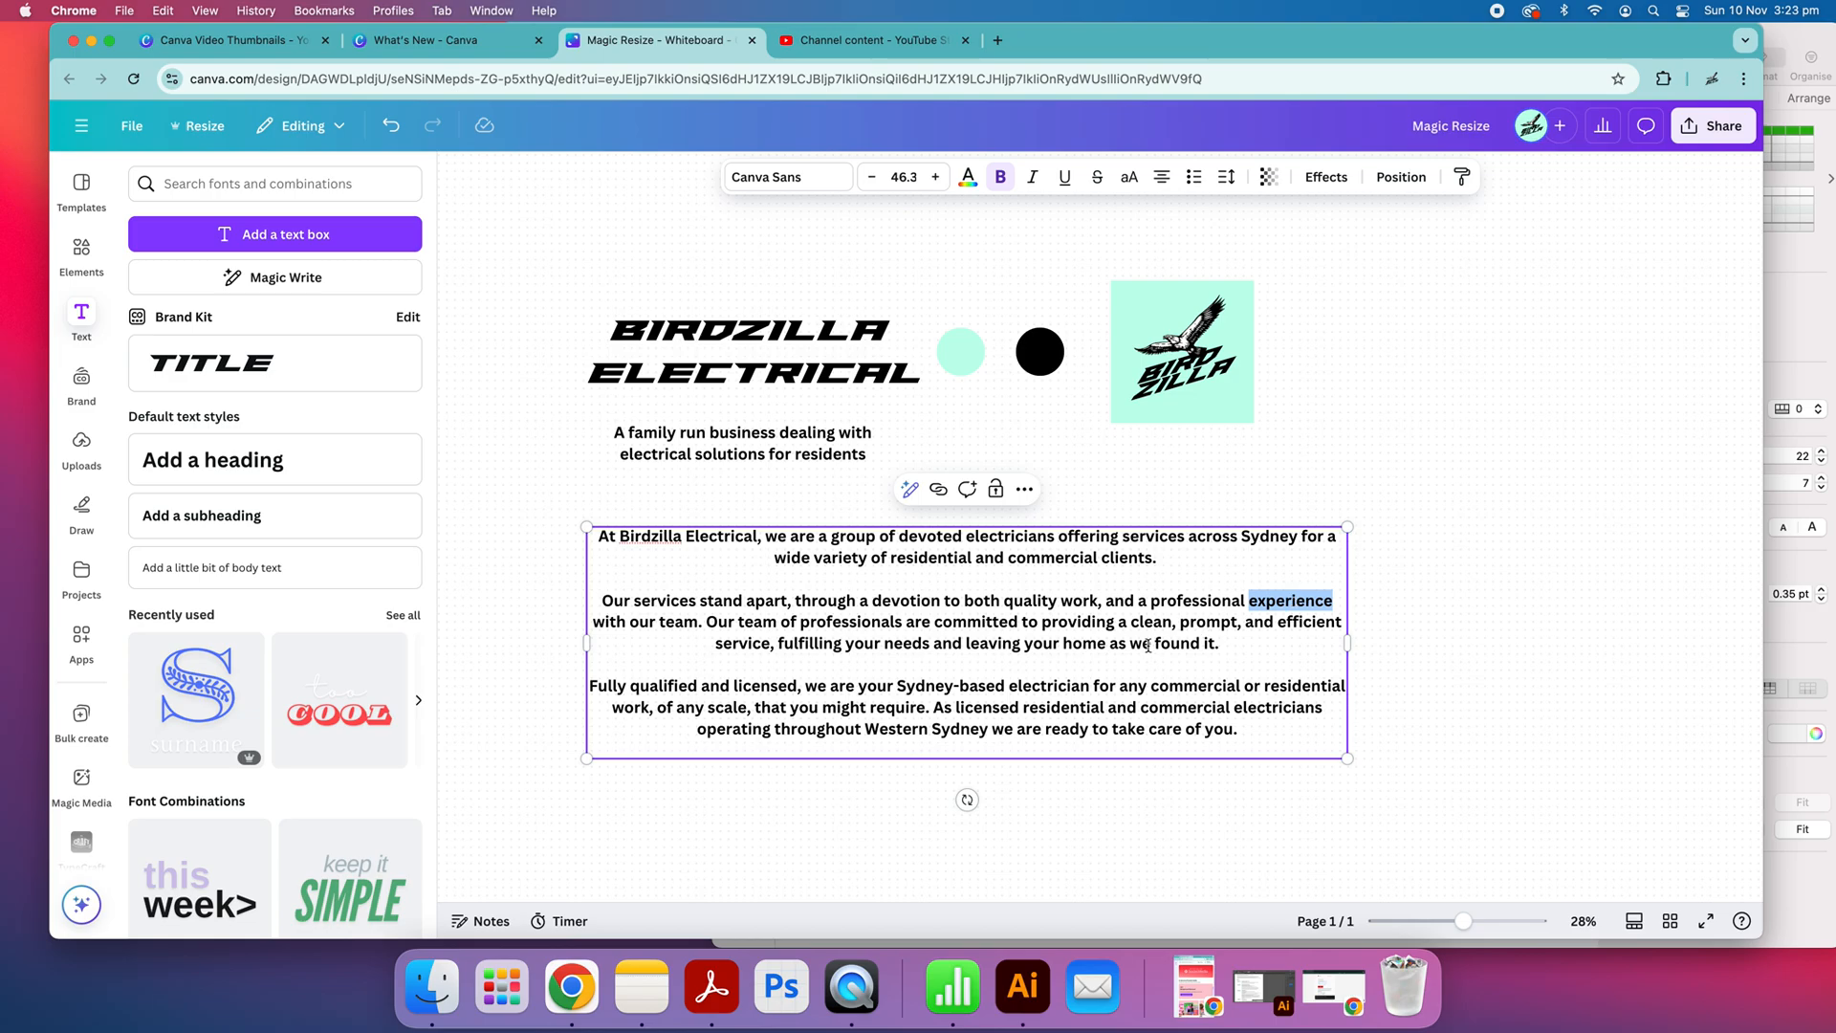
pyautogui.hscroll(1, 1156, 595)
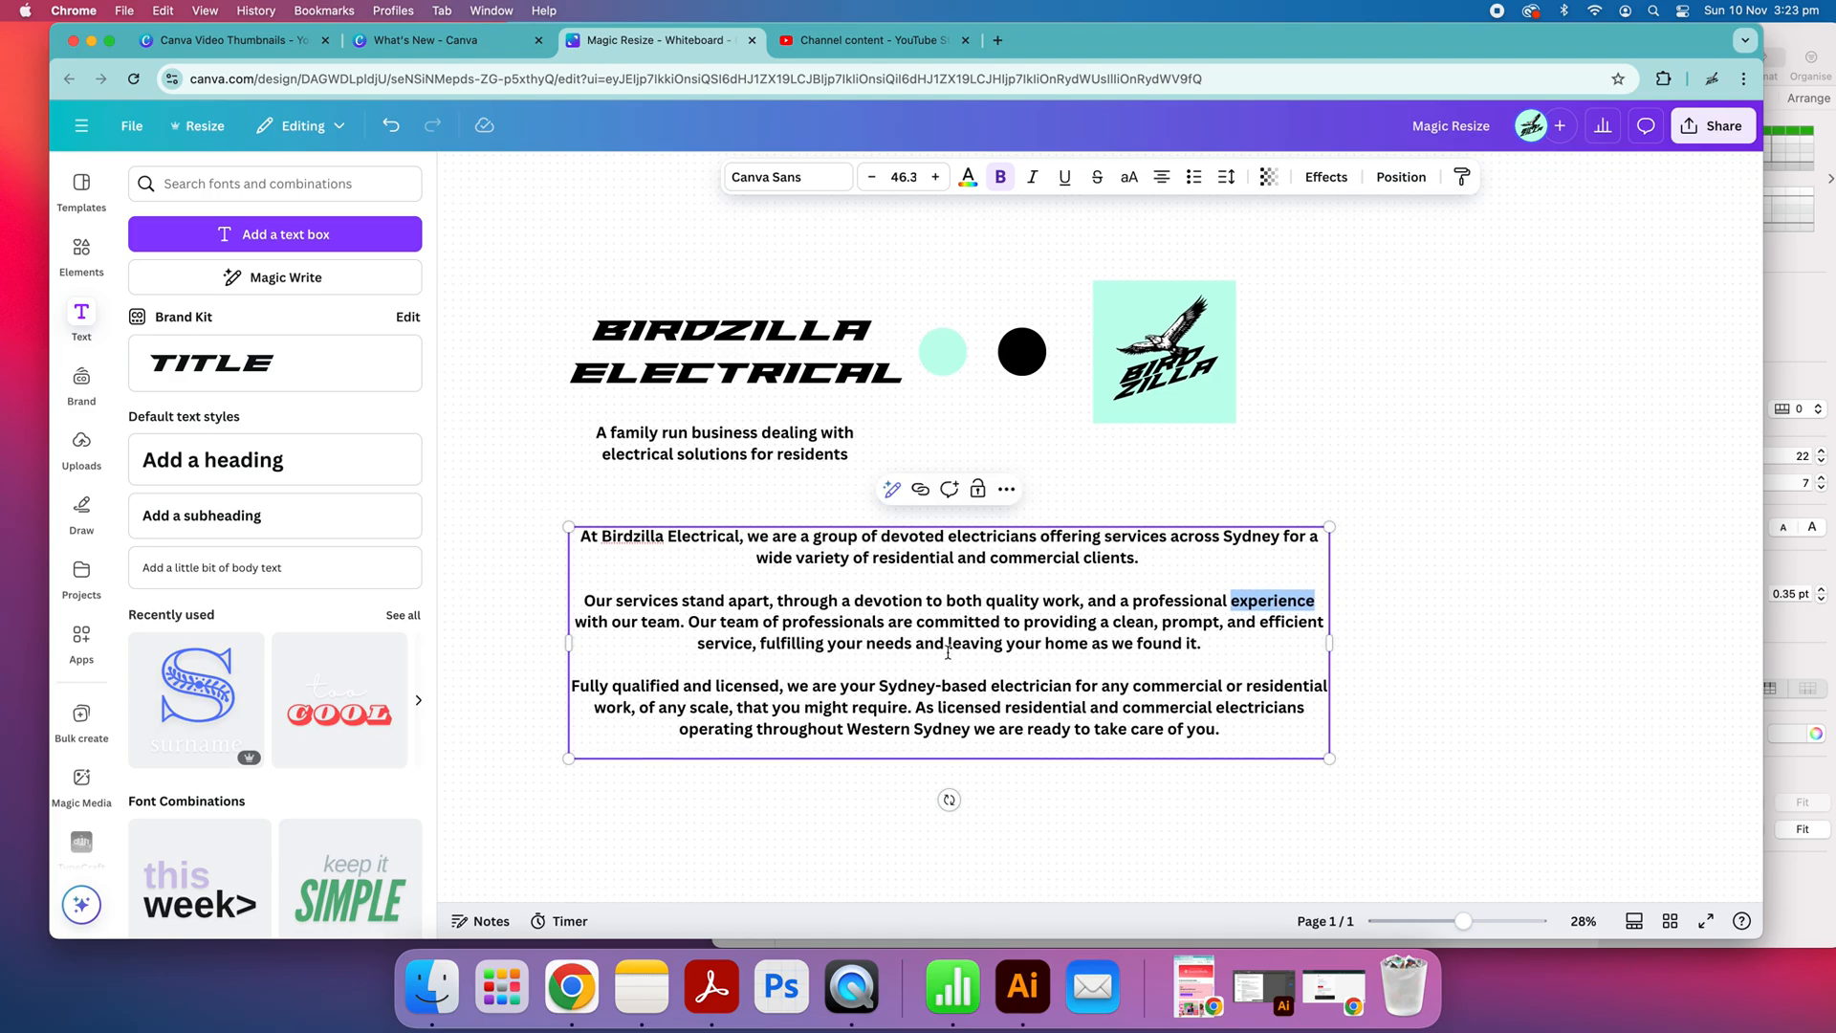
pyautogui.doubleClick(1164, 604)
pyautogui.write('good')
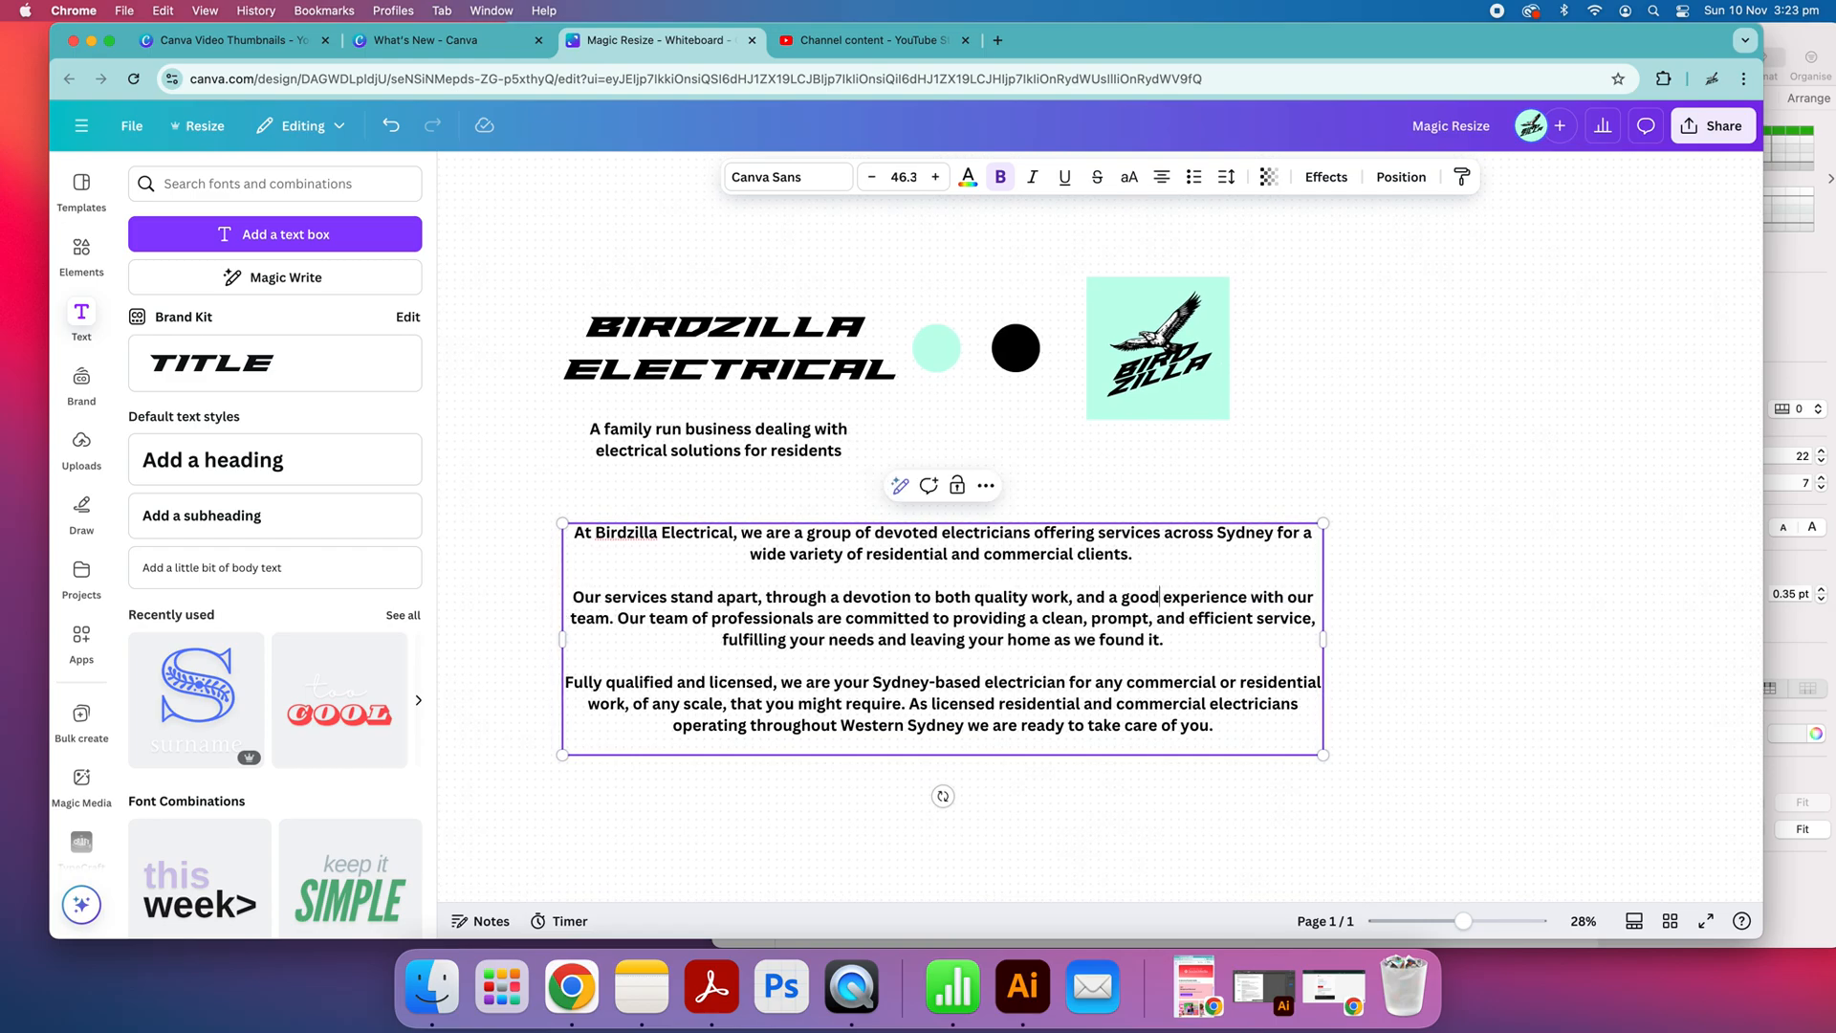
pyautogui.moveTo(692, 617); pyautogui.dragTo(1008, 639)
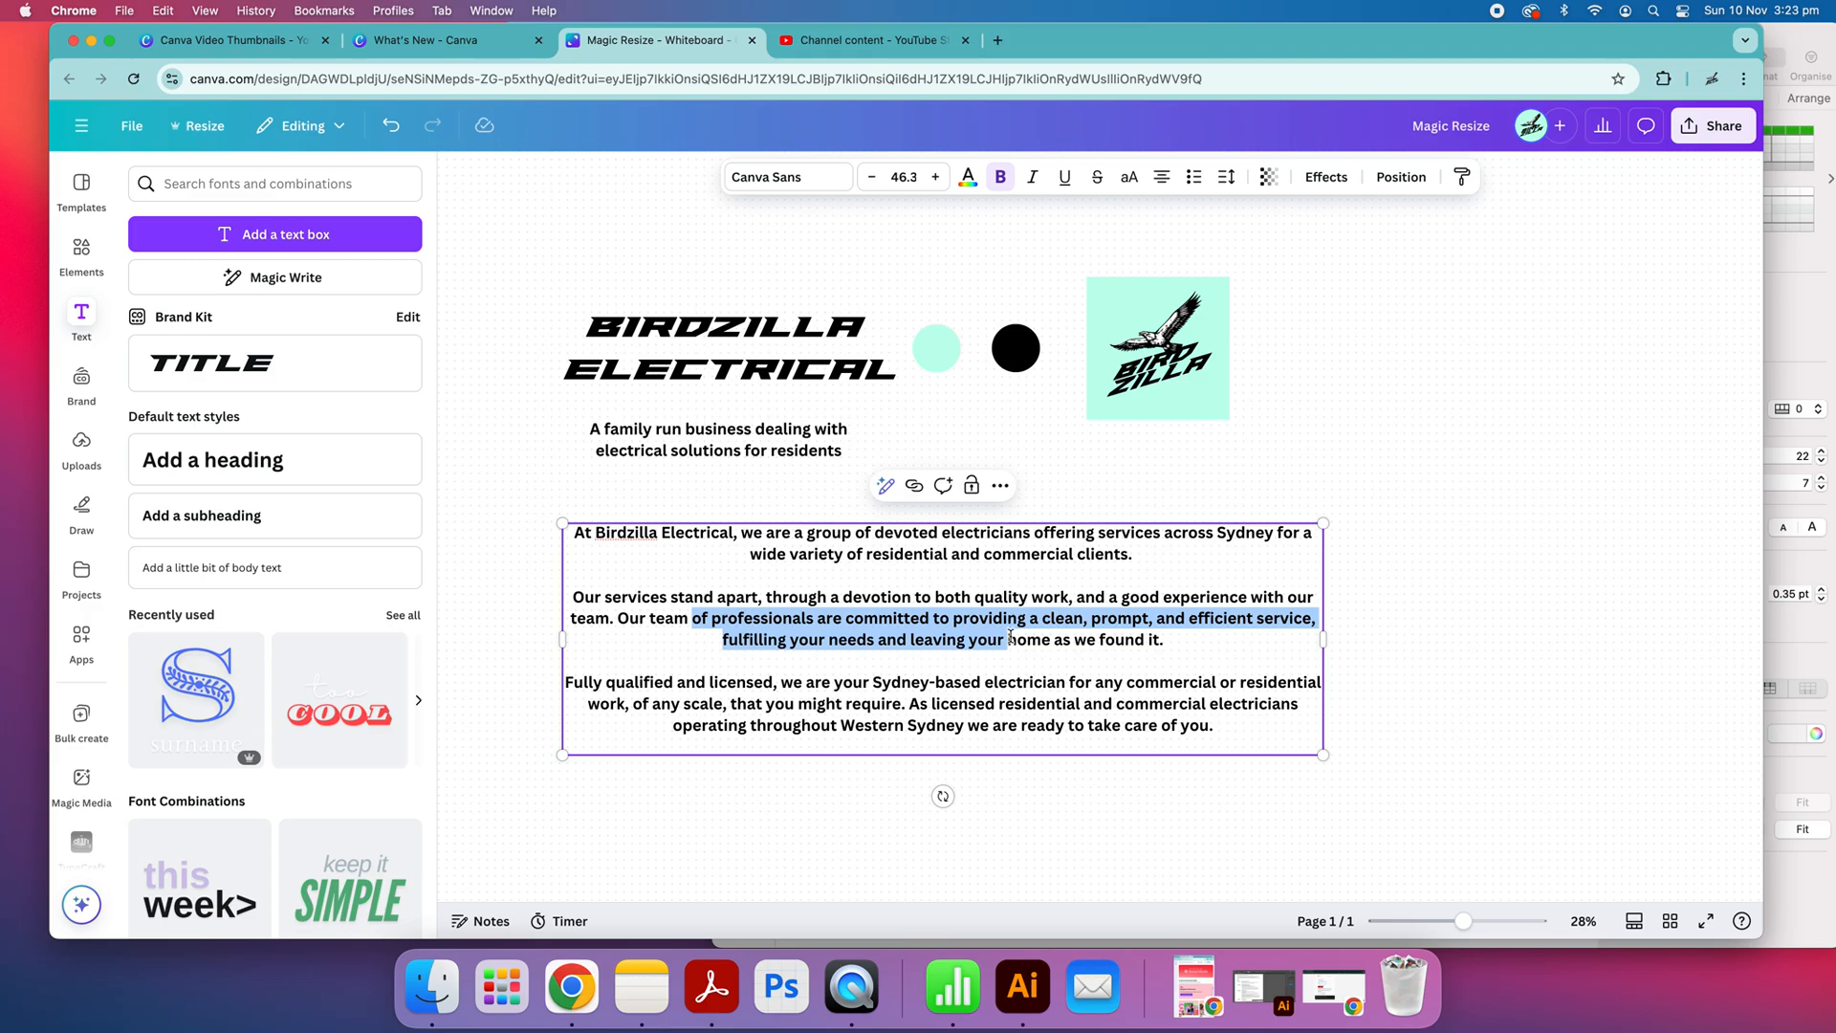
pyautogui.click(1020, 645)
pyautogui.click(1546, 612)
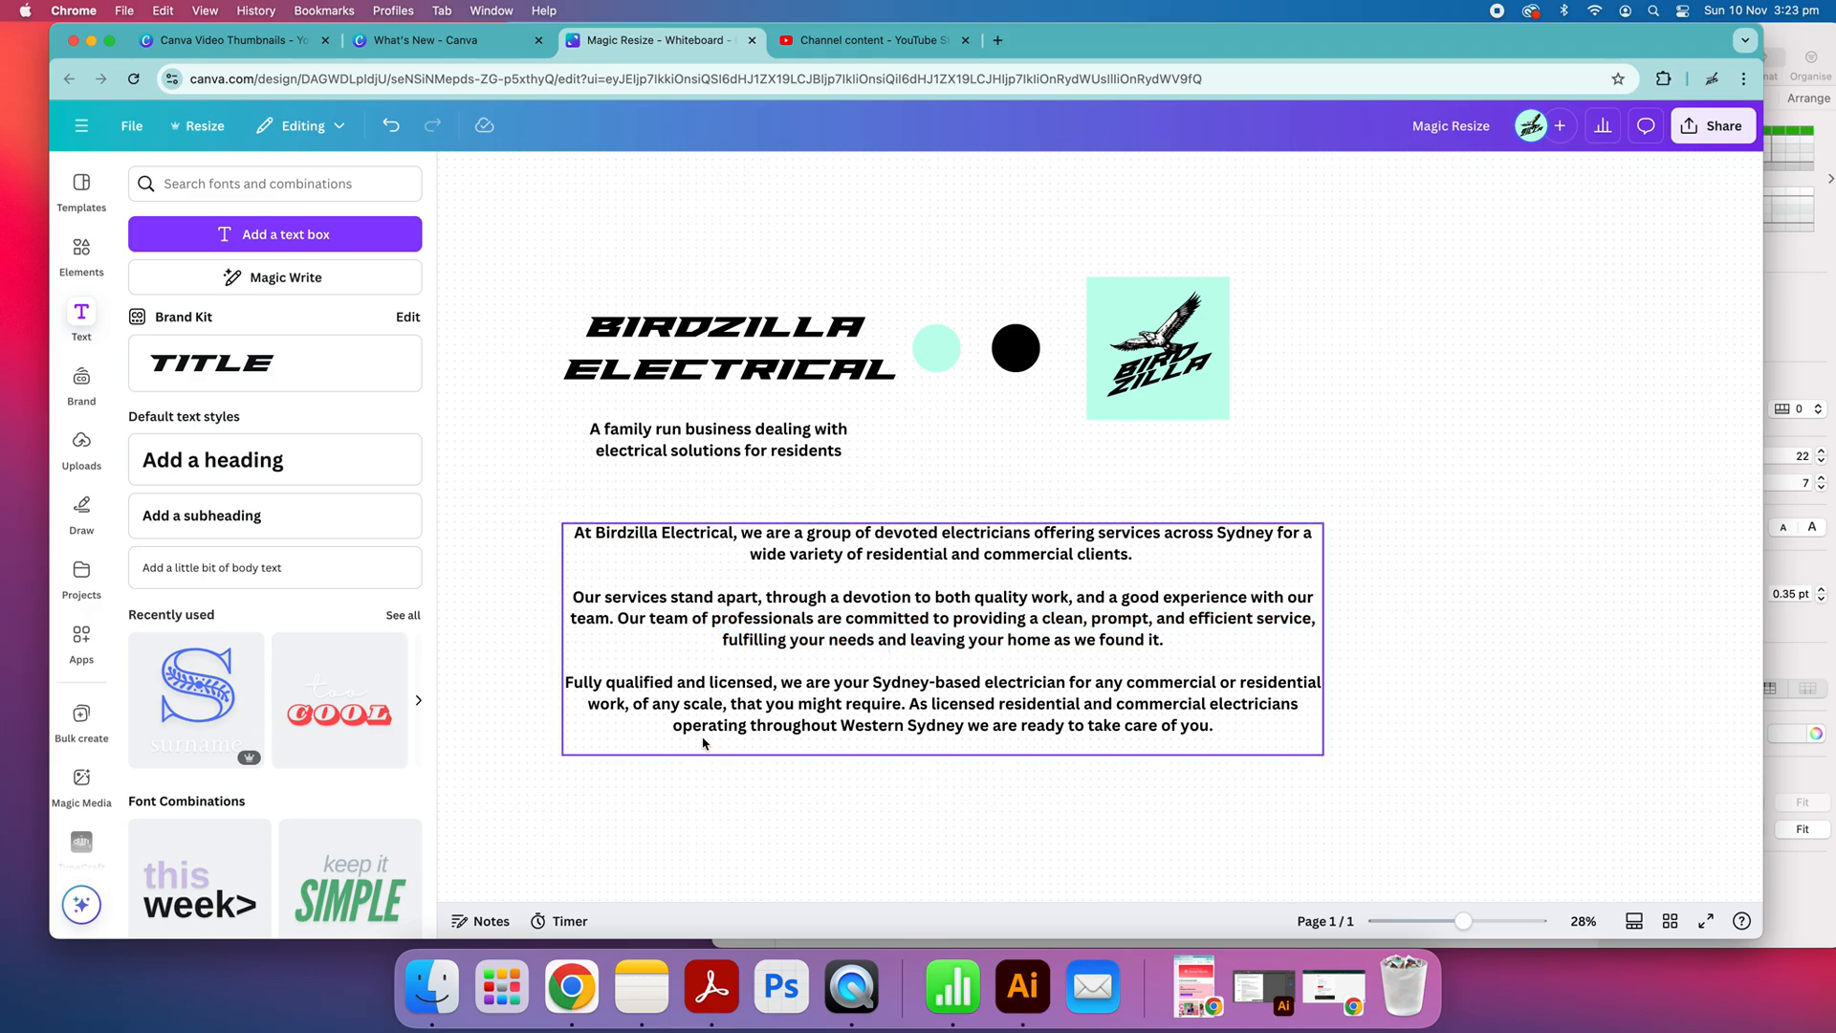
# Delete the Birdzilla logo image beside the colour circles
pyautogui.scroll(3, 1112, 531)
pyautogui.click(1112, 531)
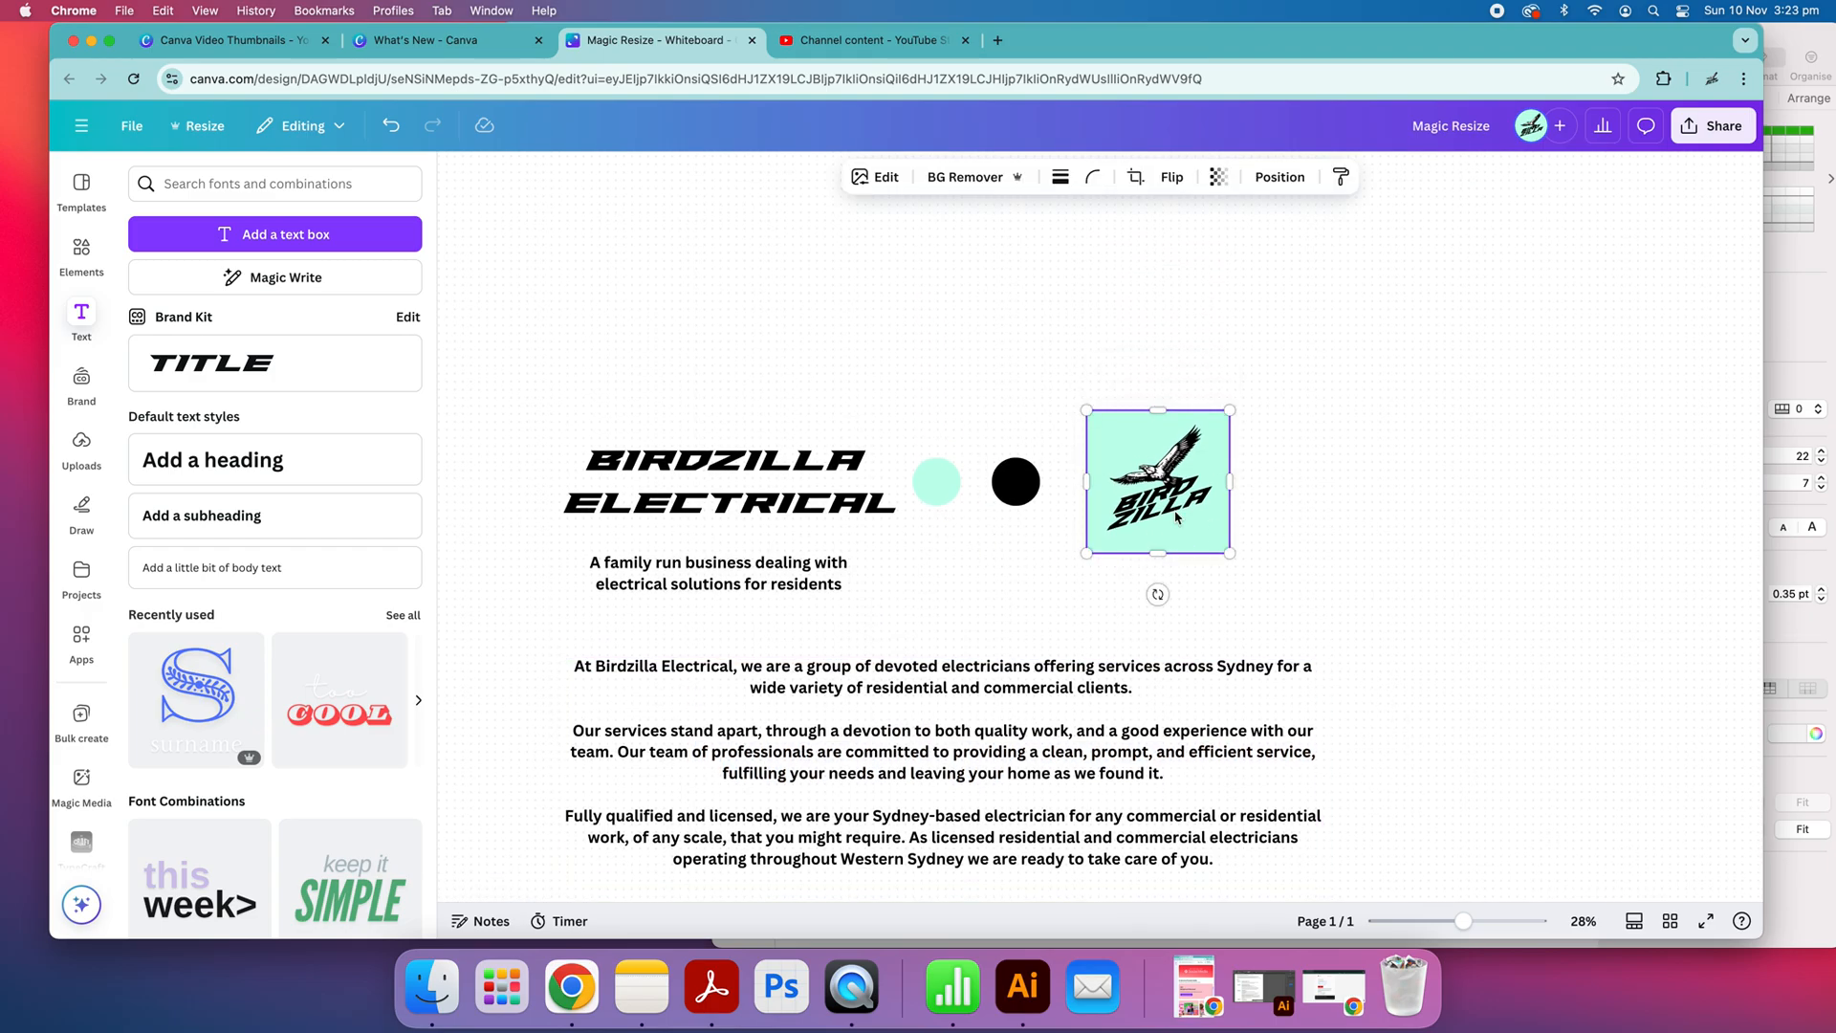
pyautogui.press('Delete')
pyautogui.scroll(-4, 1070, 503)
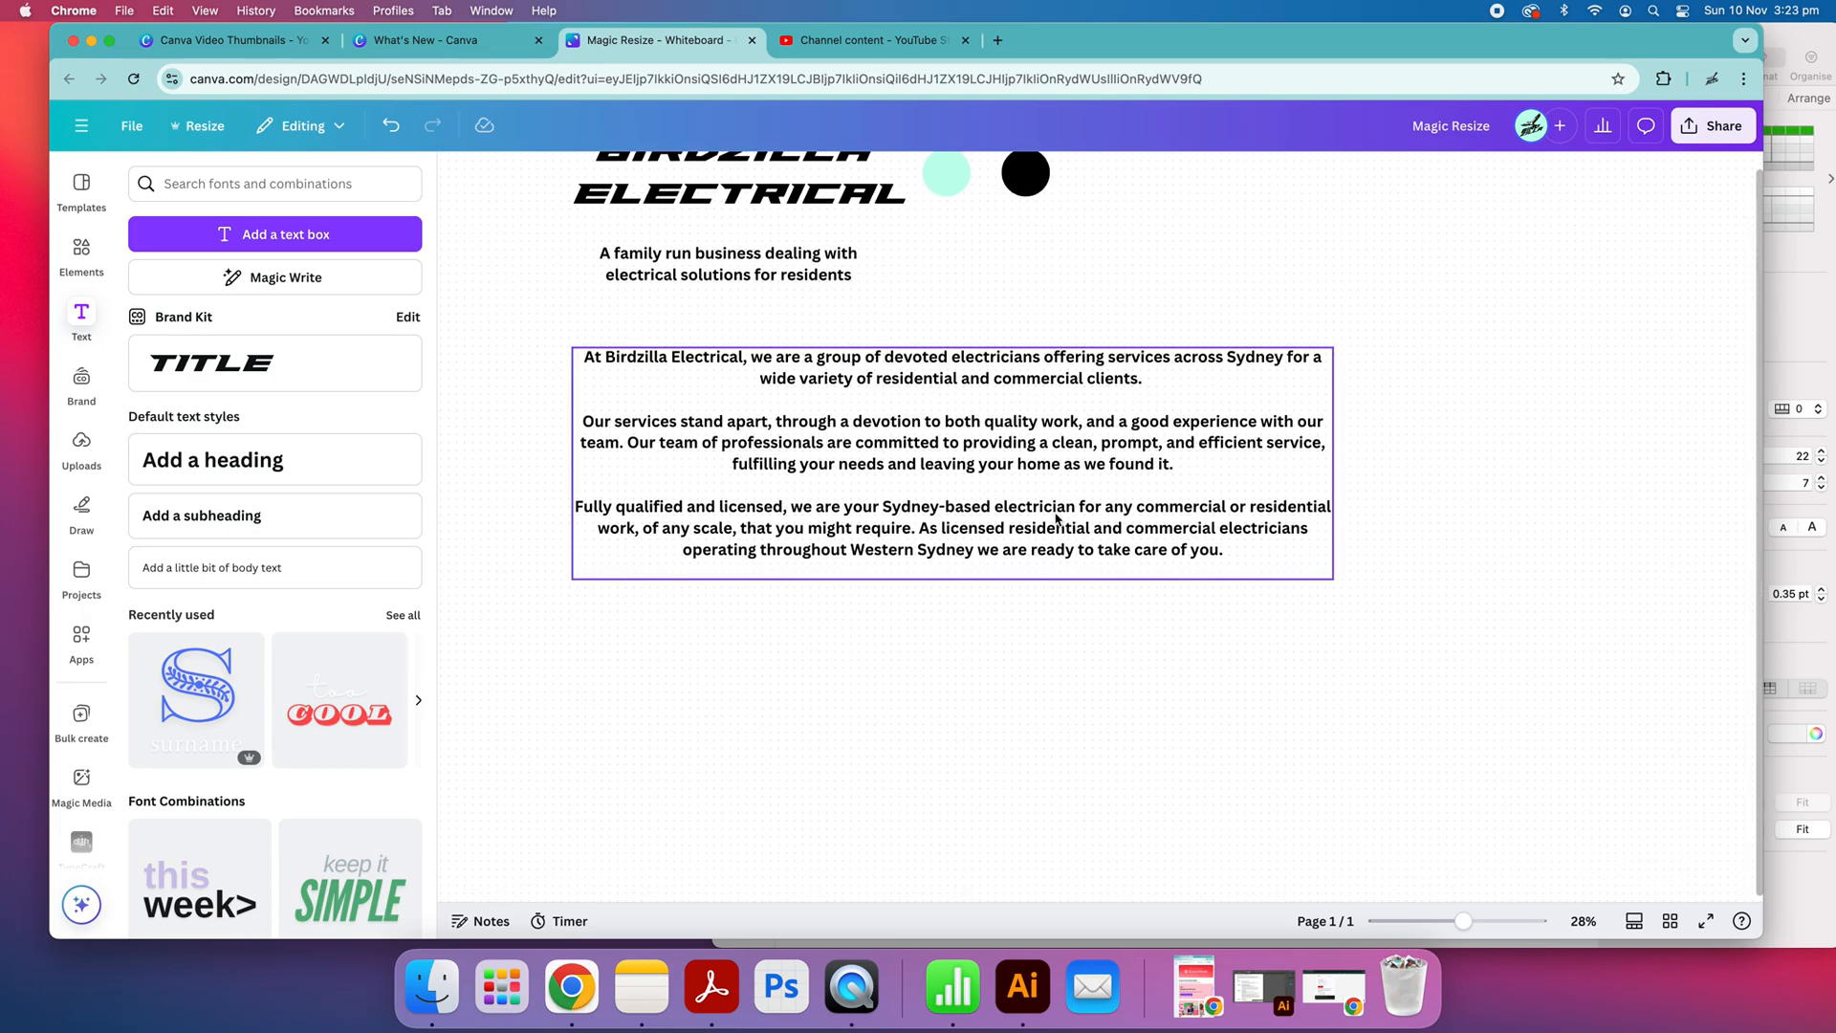
# Shift the body text box slightly to the right beneath the tagline
pyautogui.scroll(1, 1070, 503)
pyautogui.moveTo(1125, 580)
pyautogui.mouseDown()
pyautogui.moveTo(1065, 548)
pyautogui.moveTo(1148, 568)
pyautogui.mouseUp()
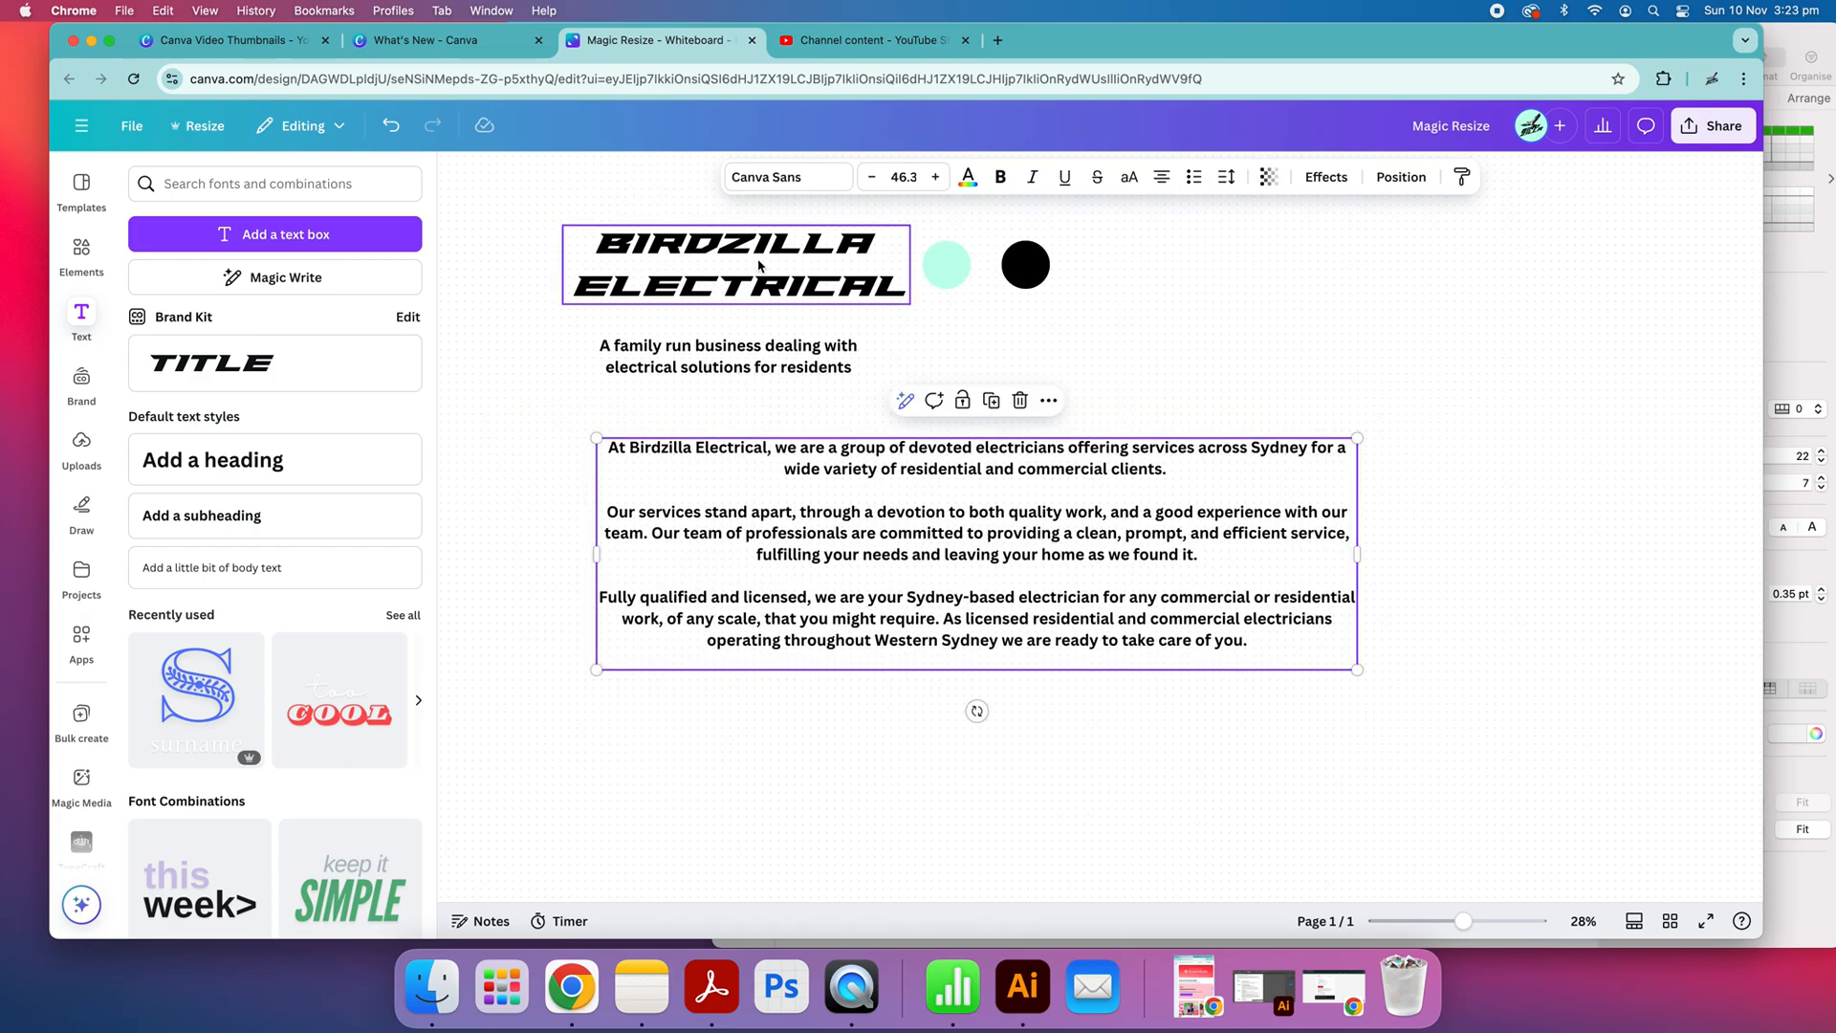
pyautogui.click(680, 247)
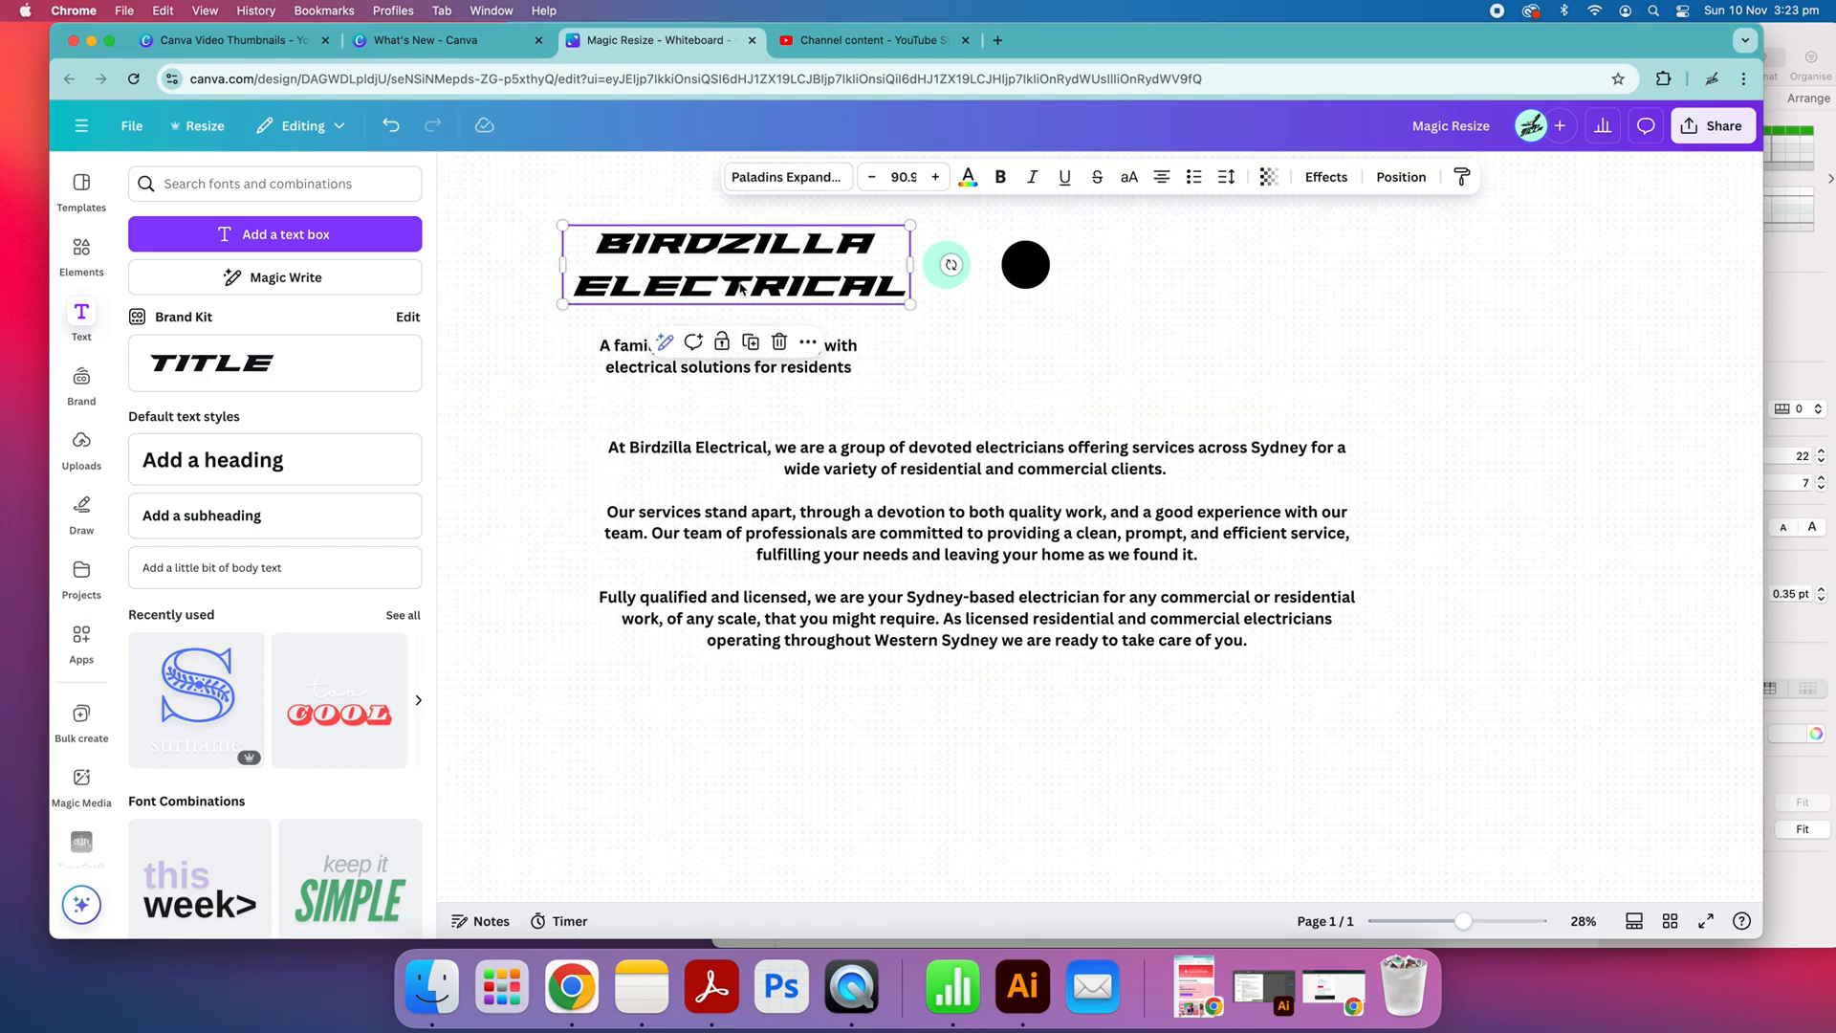
pyautogui.click(532, 564)
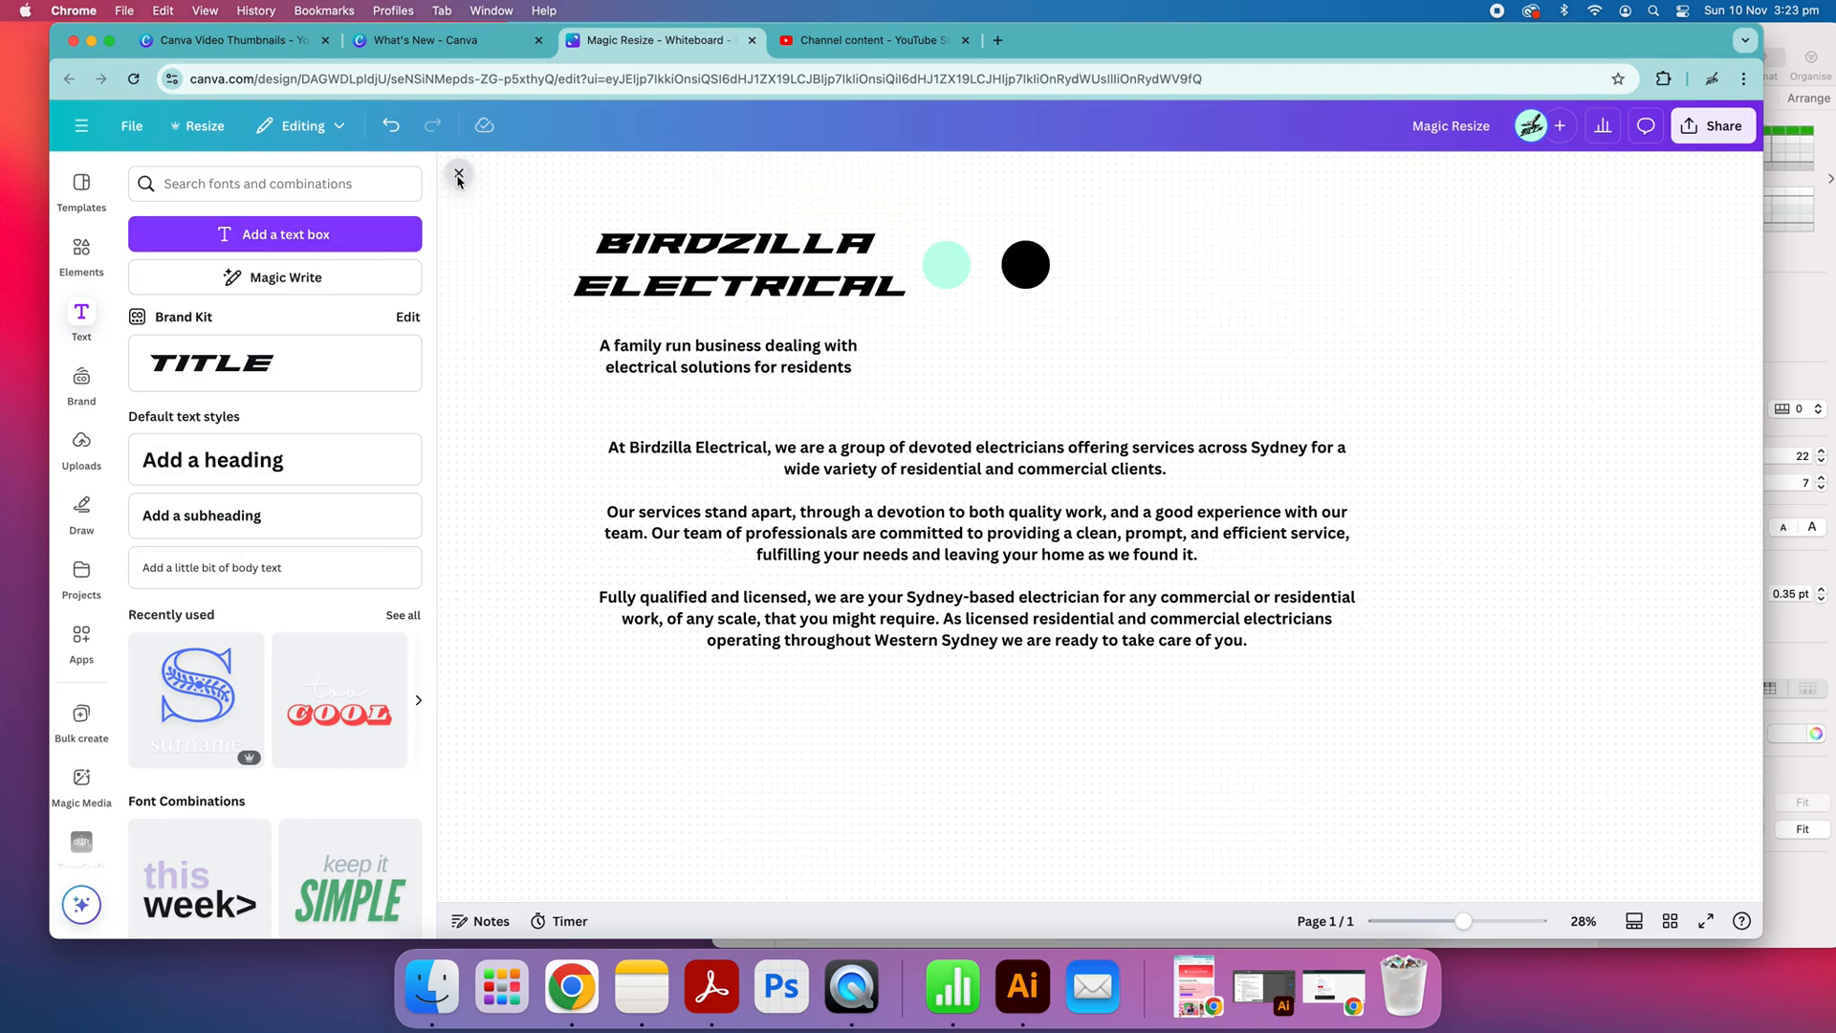
# Collapse the text side panel and move the body text box slightly up and left, closer to the tagline
pyautogui.click(460, 177)
pyautogui.click(1112, 469)
pyautogui.scroll(-2, 1114, 597)
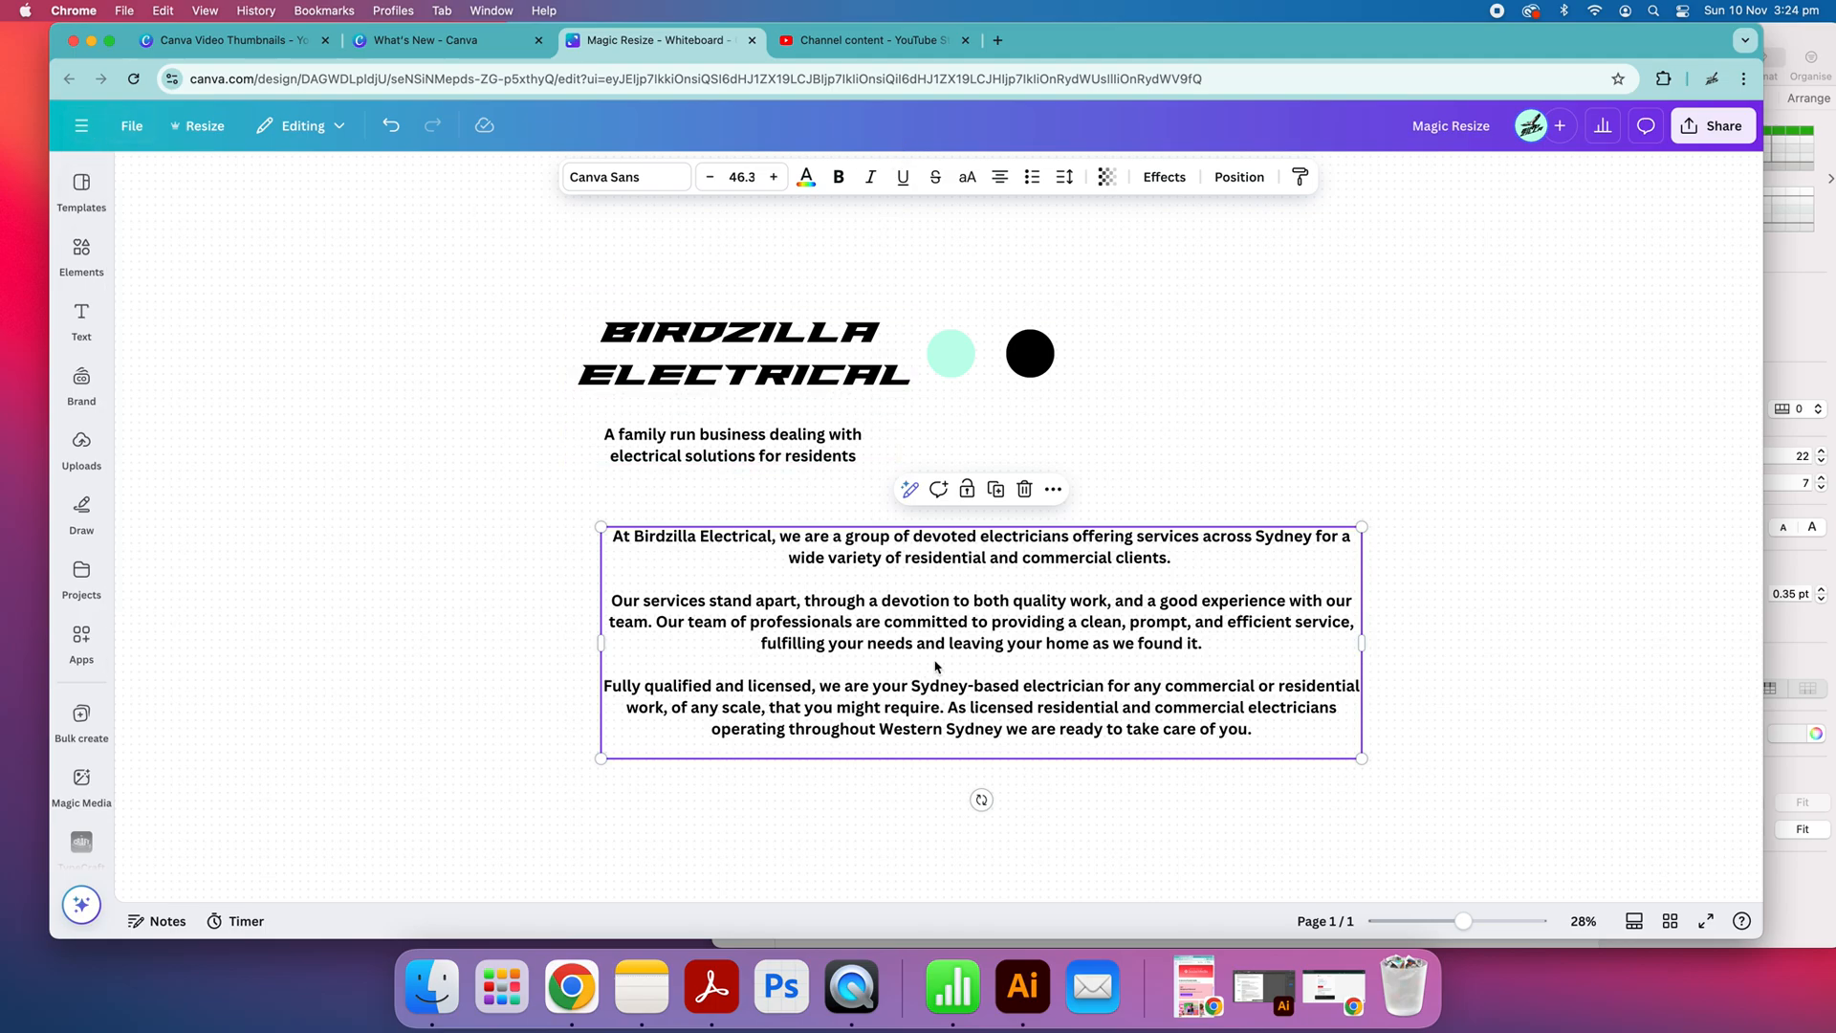
pyautogui.click(1200, 461)
pyautogui.moveTo(996, 638); pyautogui.dragTo(979, 623)
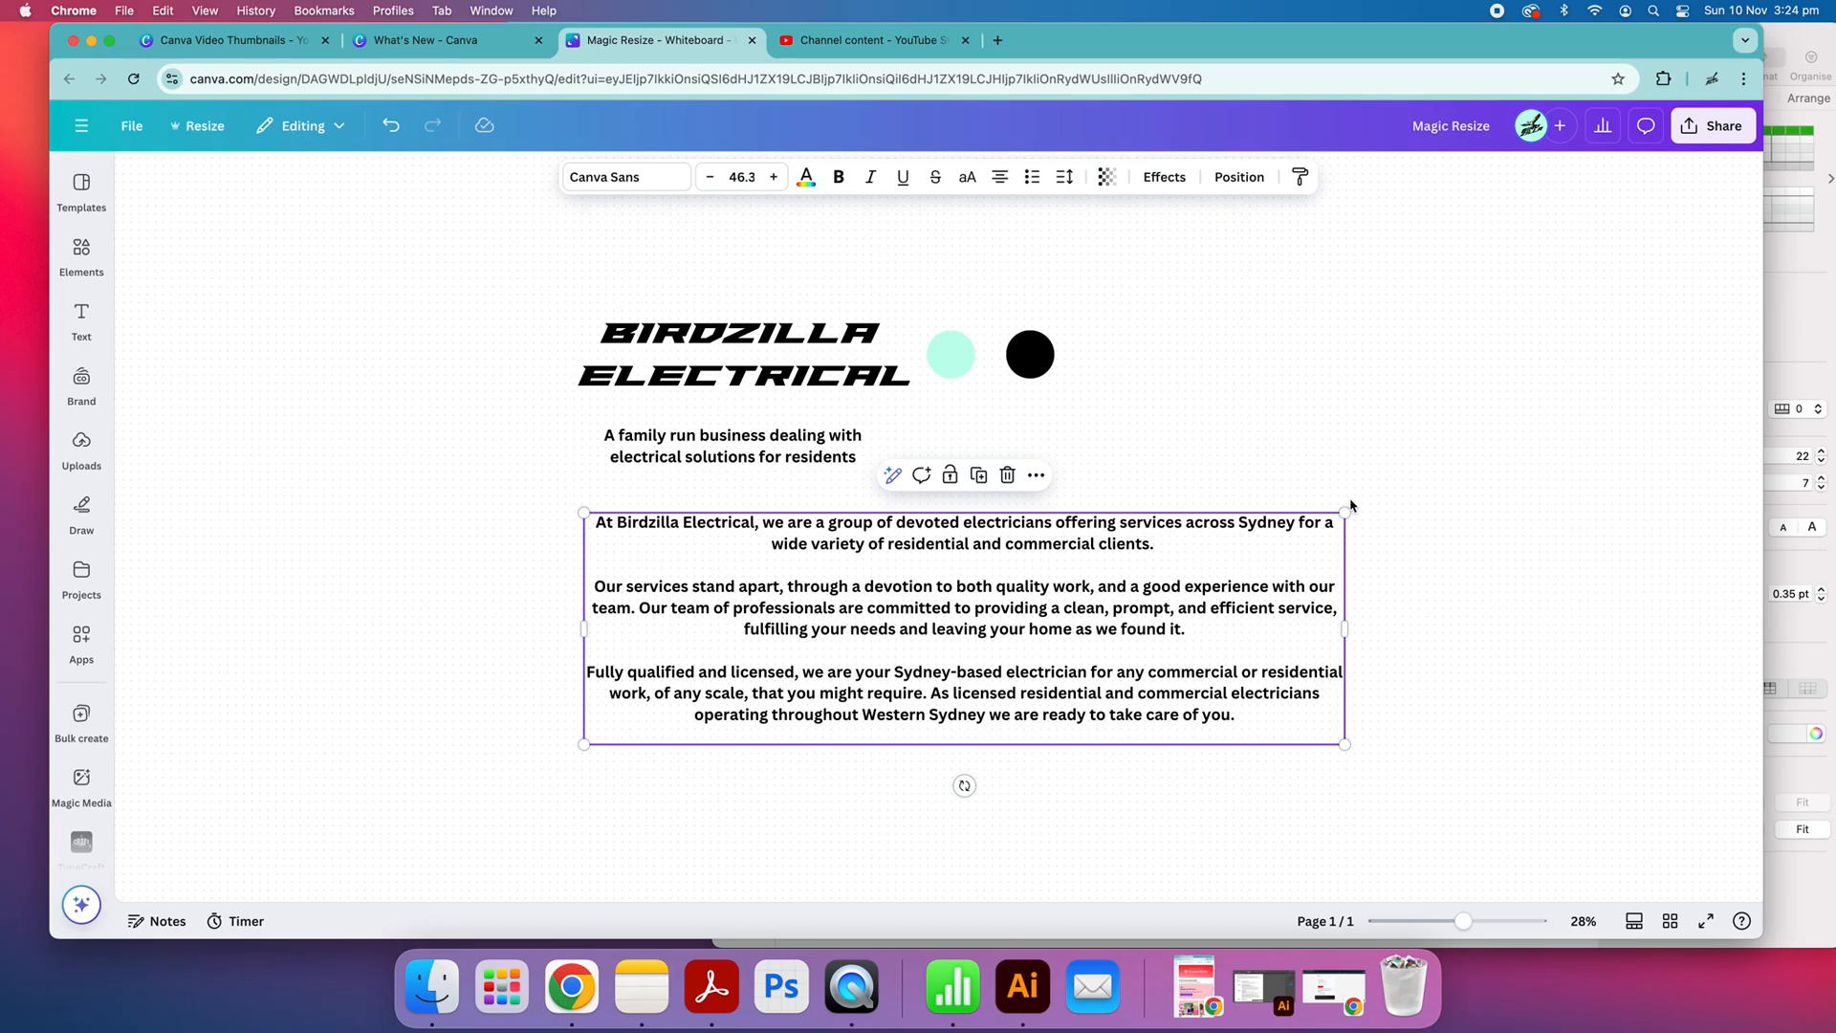
pyautogui.click(1394, 507)
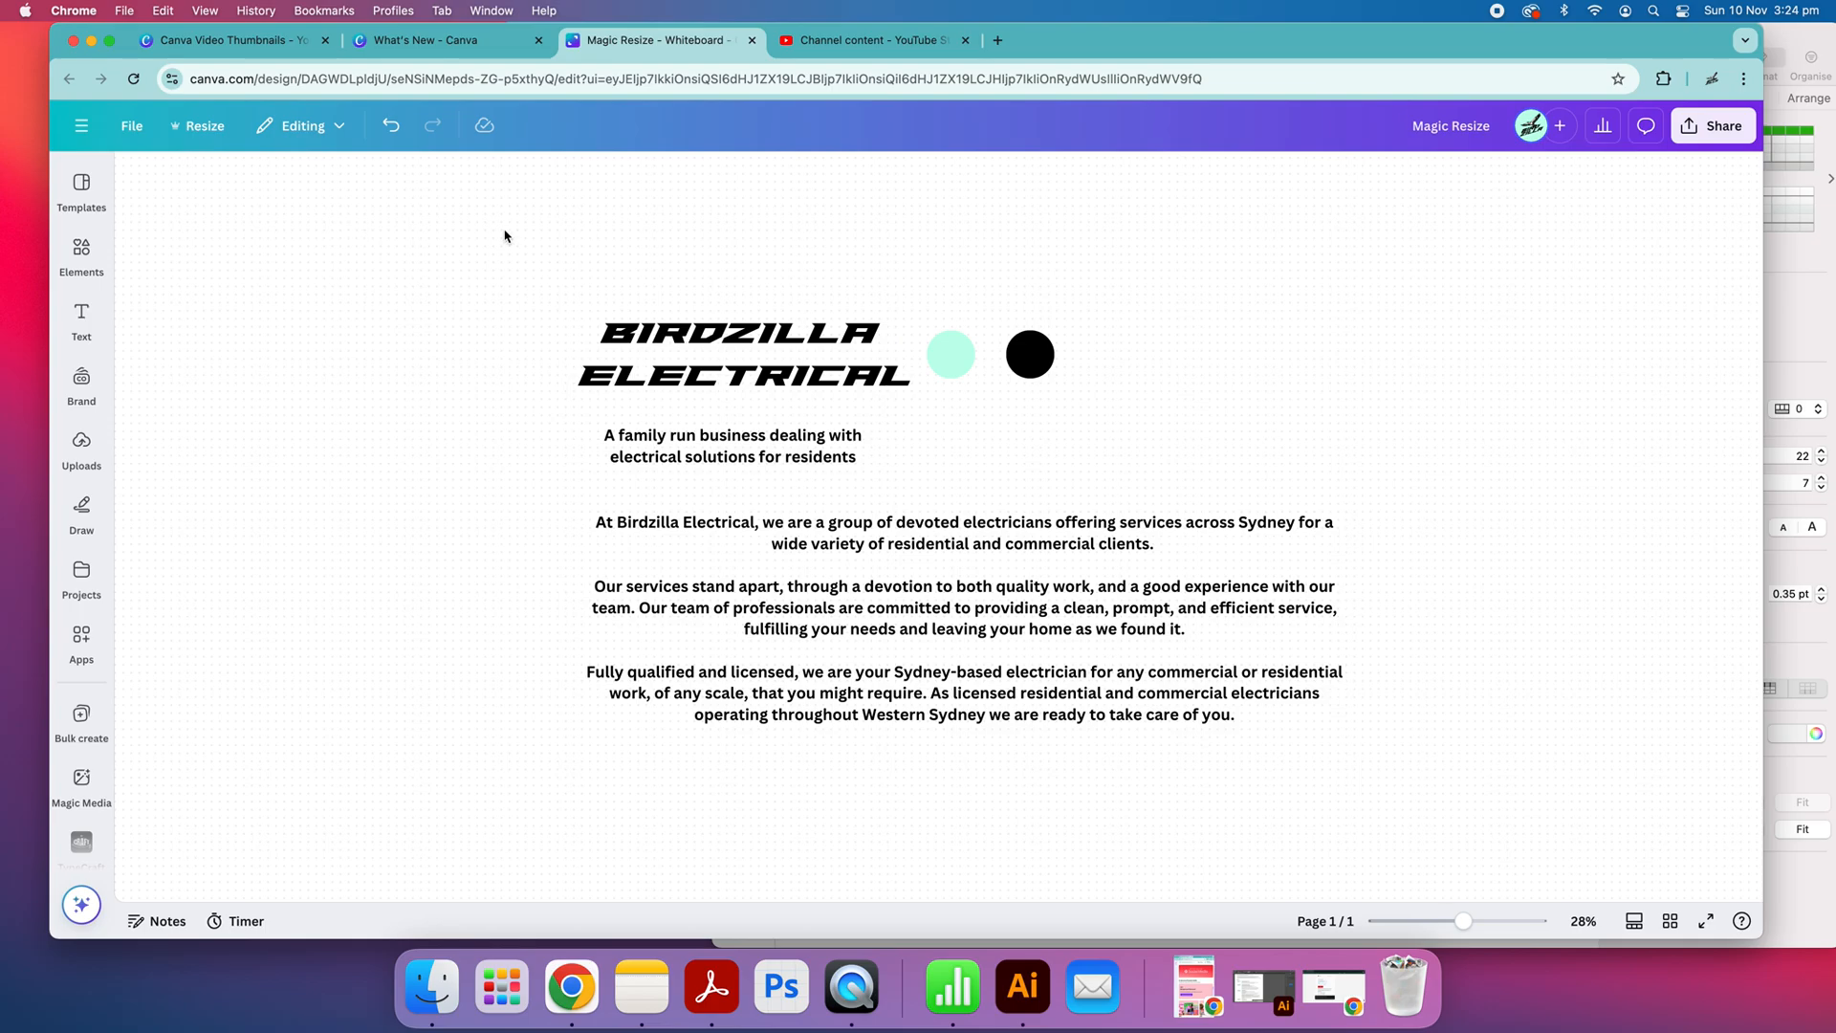
pyautogui.moveTo(565, 278); pyautogui.dragTo(1343, 744)
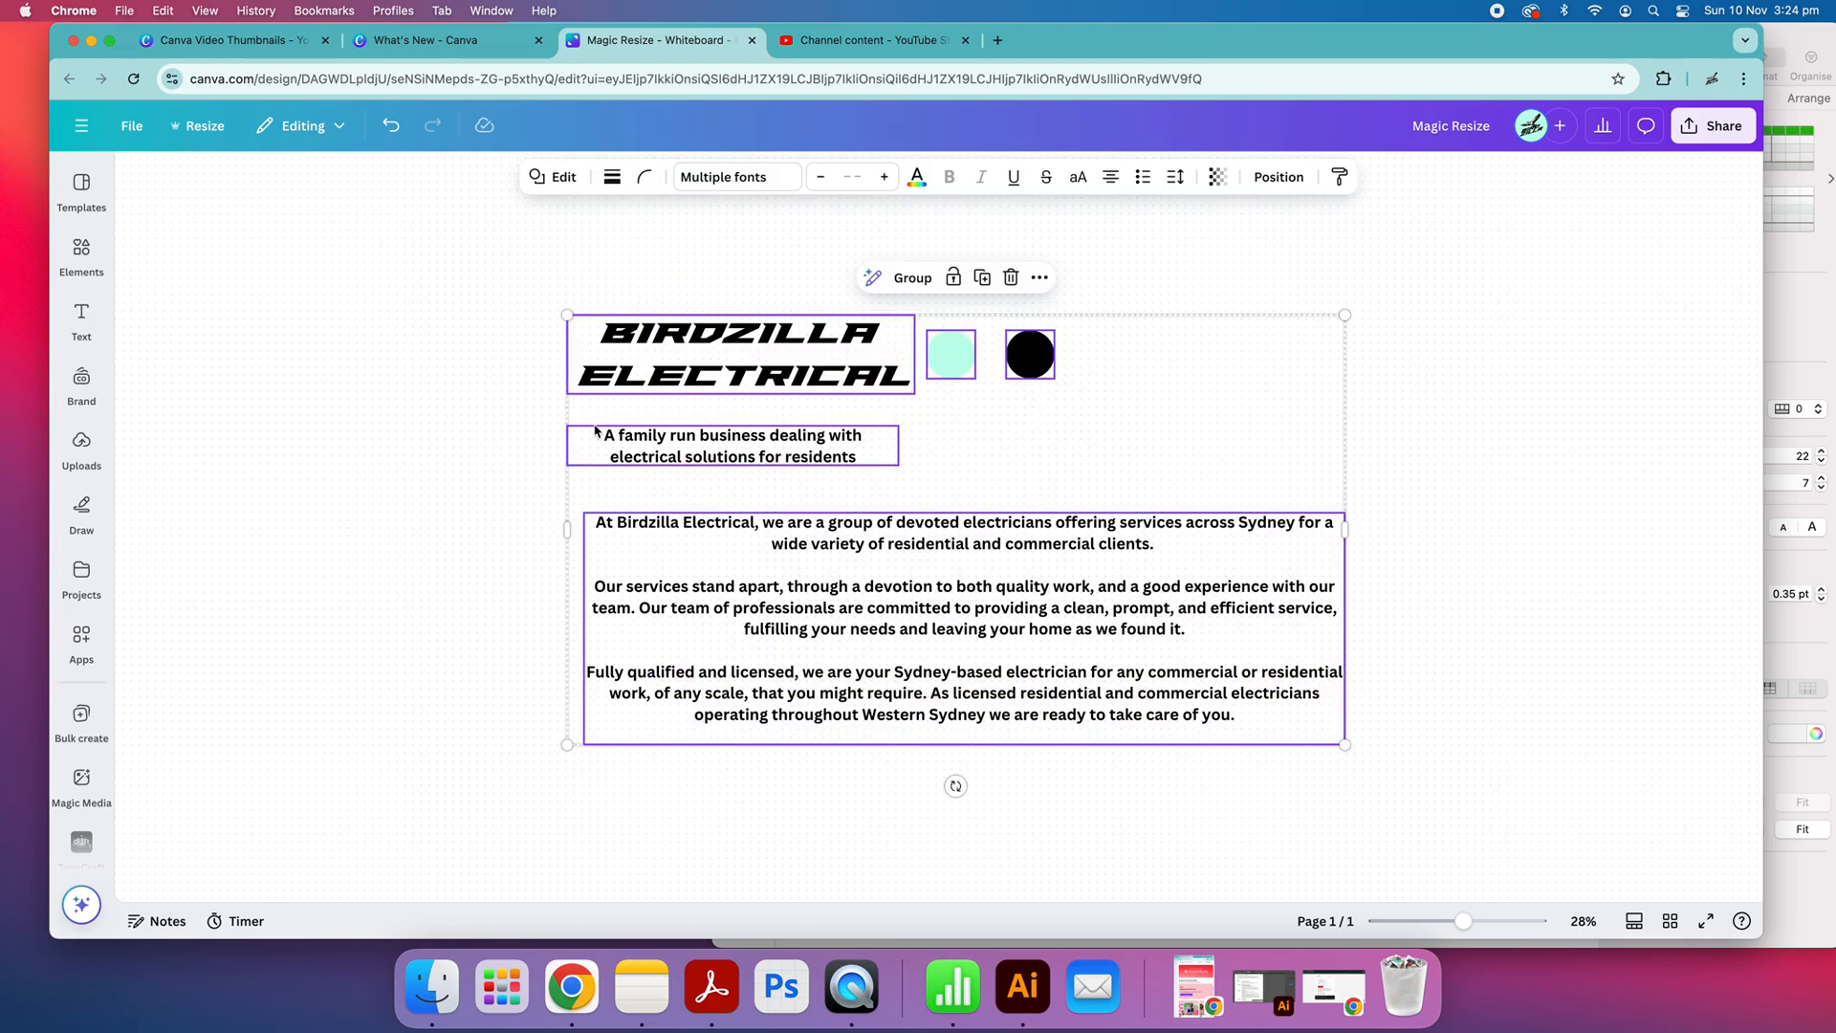
pyautogui.click(500, 411)
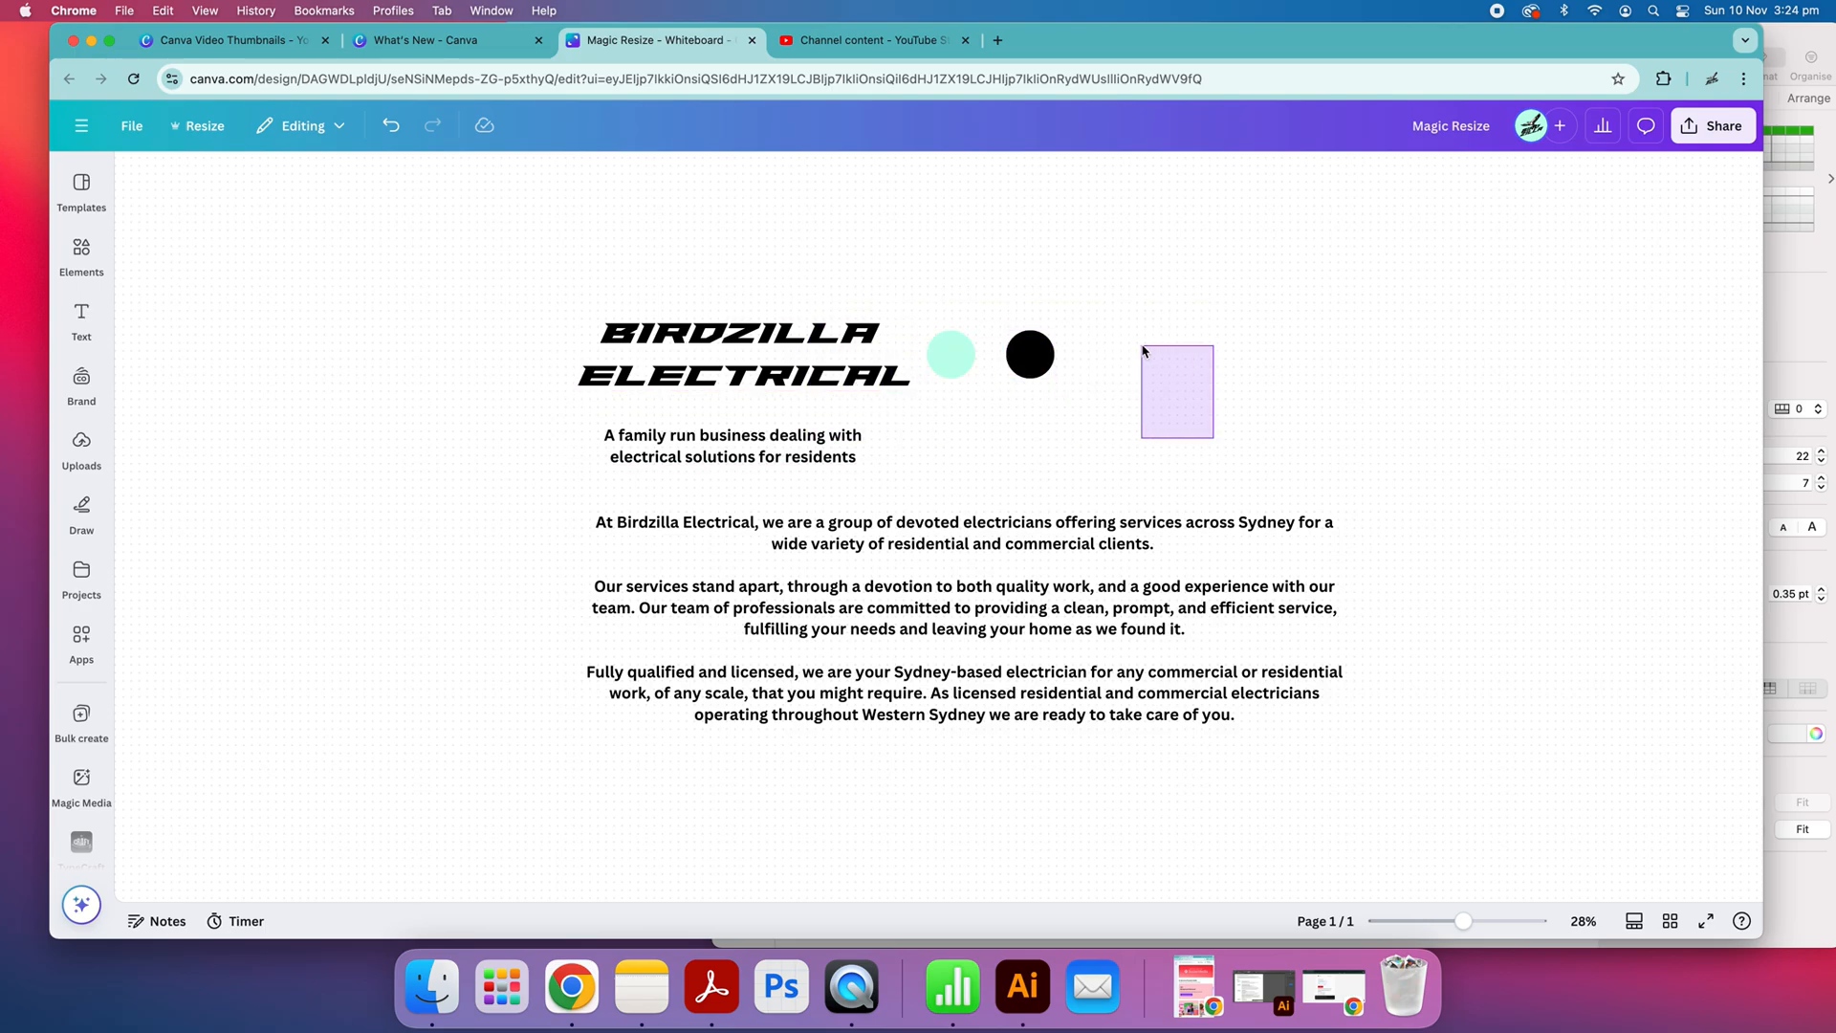
# Move the business name, colour circles and tagline to the right so they sit more centrally above the body text
pyautogui.moveTo(754, 346); pyautogui.dragTo(953, 345)
pyautogui.moveTo(809, 440); pyautogui.dragTo(1124, 459)
pyautogui.moveTo(951, 466); pyautogui.dragTo(869, 465)
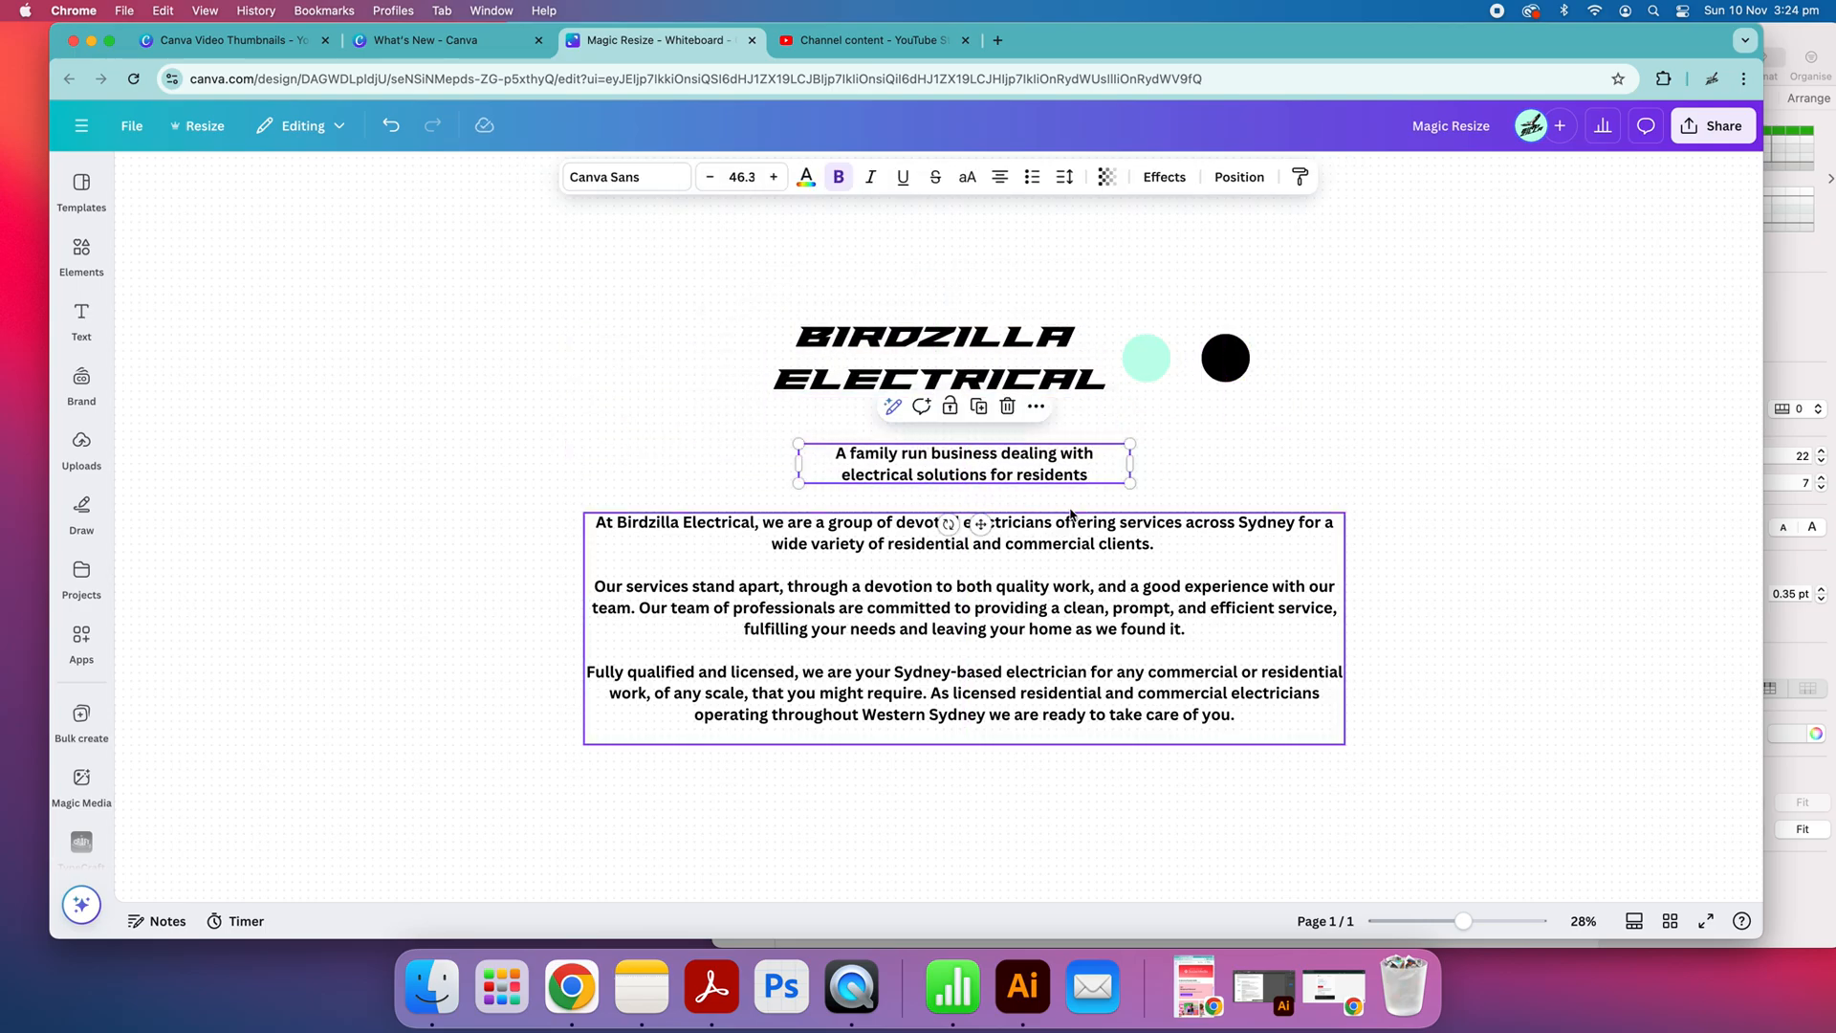
pyautogui.moveTo(763, 333); pyautogui.dragTo(761, 333)
pyautogui.moveTo(859, 334); pyautogui.dragTo(782, 330)
pyautogui.click(1322, 539)
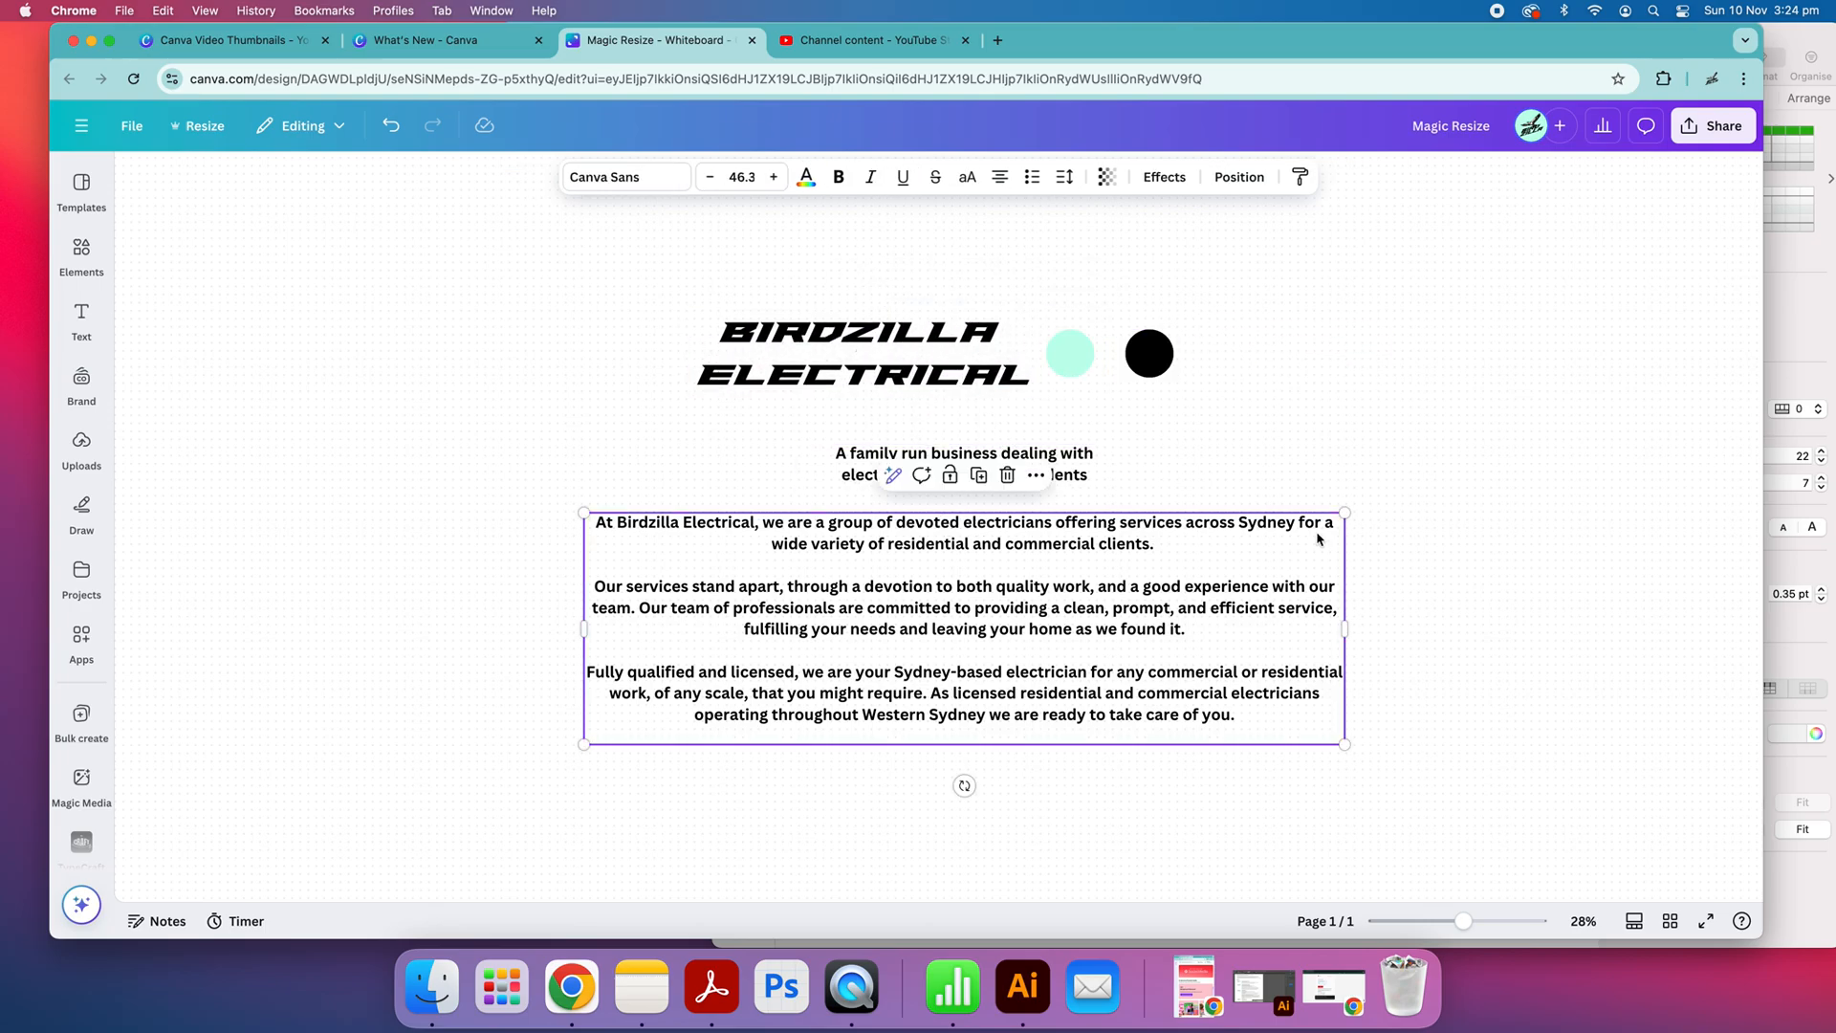
# Select all the whiteboard content and open the Transform into Doc option of Magic Switch
pyautogui.moveTo(1476, 732); pyautogui.dragTo(710, 304)
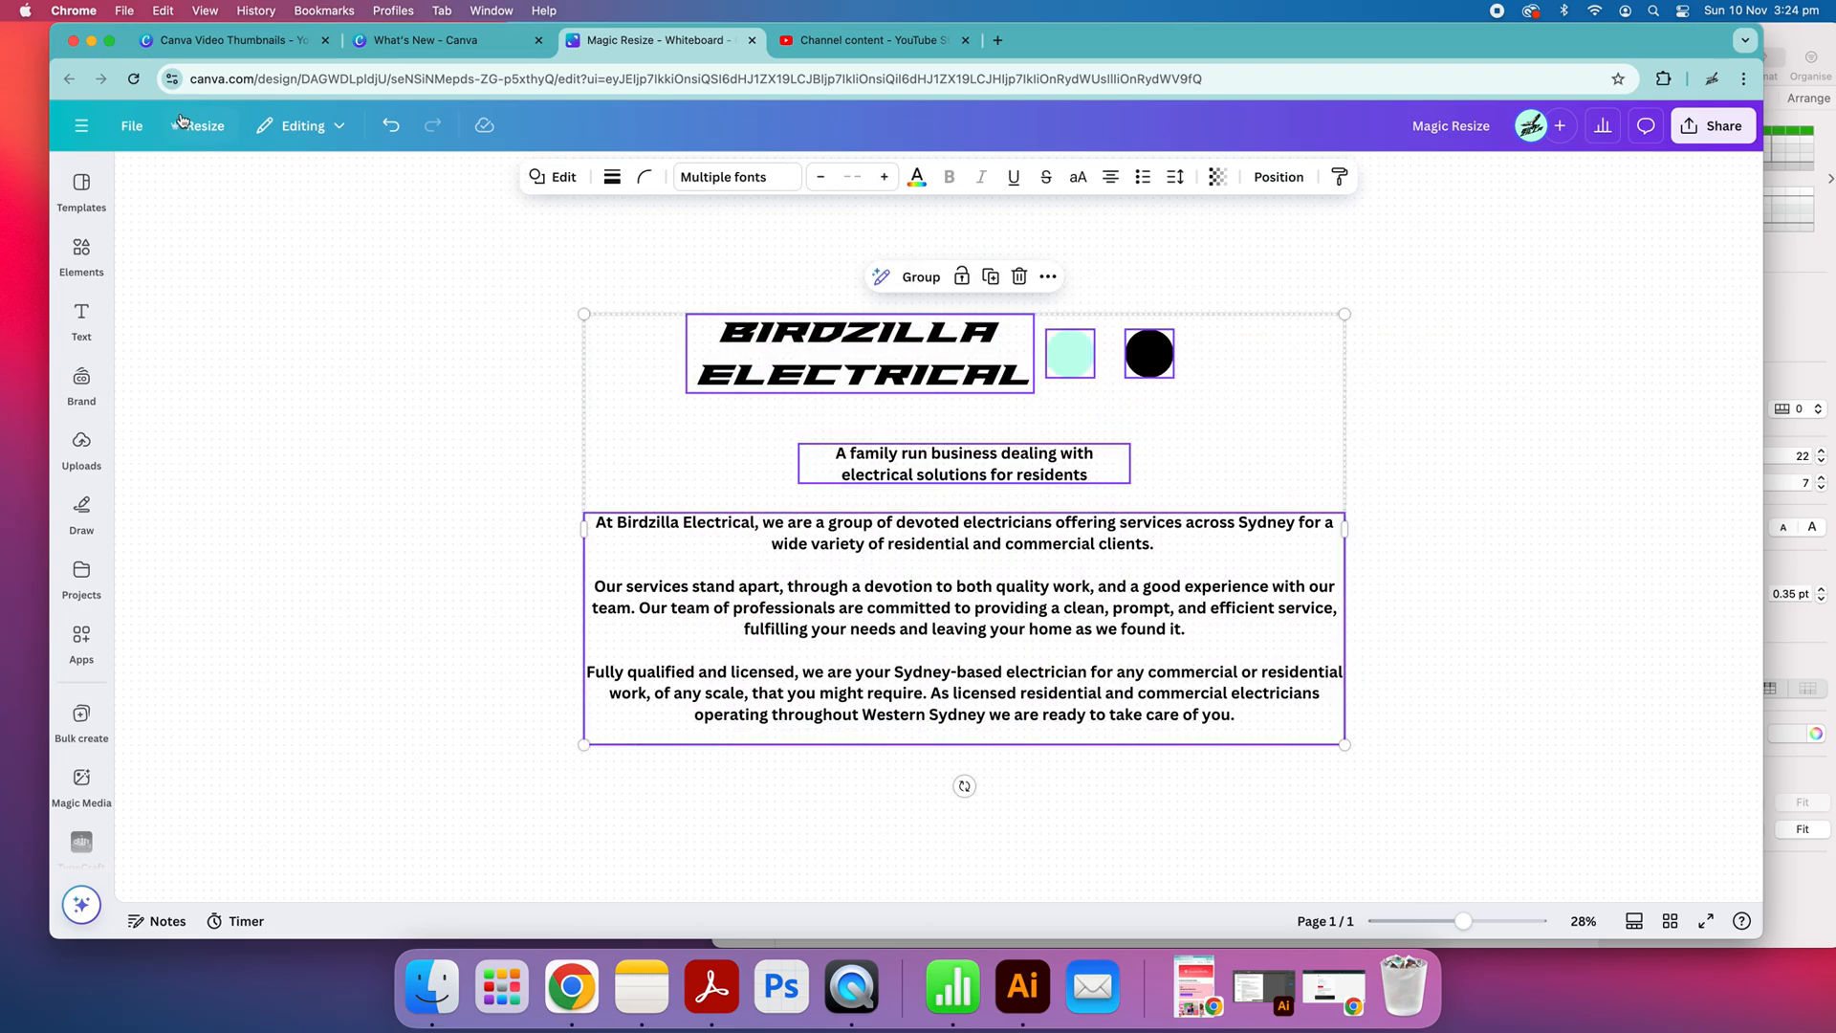
pyautogui.click(212, 131)
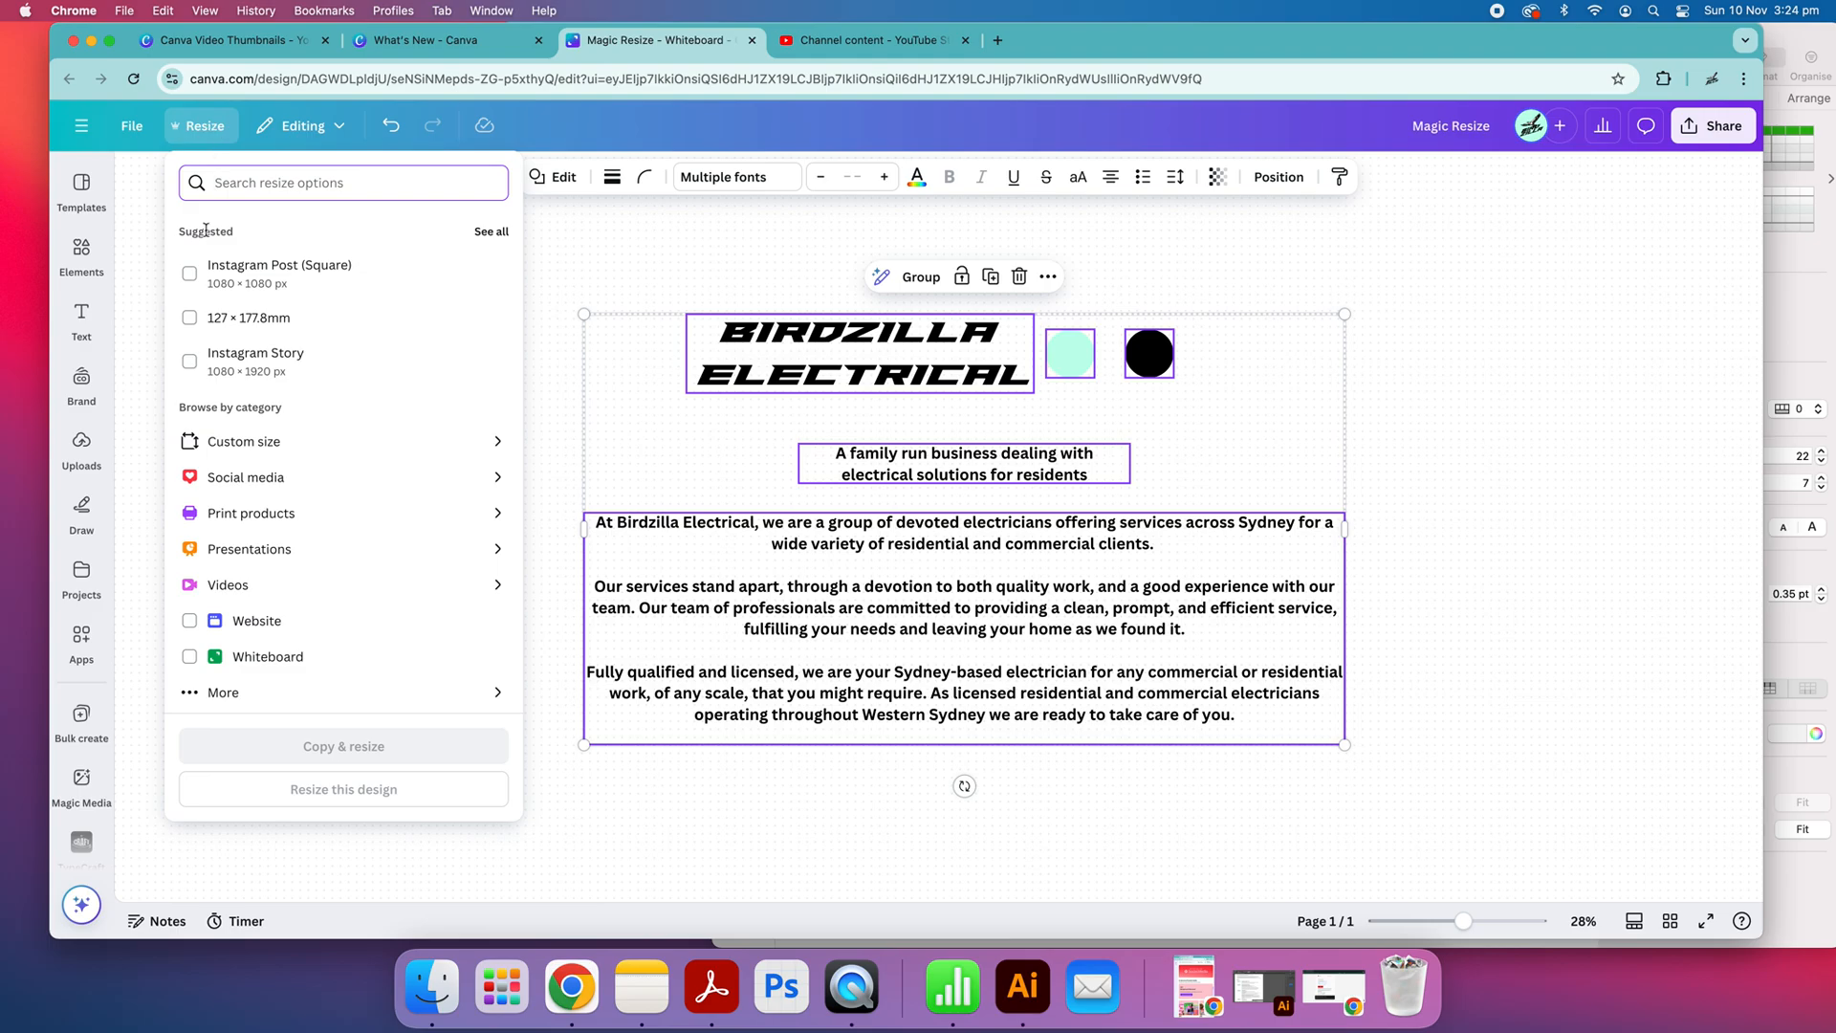
pyautogui.scroll(-3, 275, 576)
pyautogui.scroll(2, 239, 612)
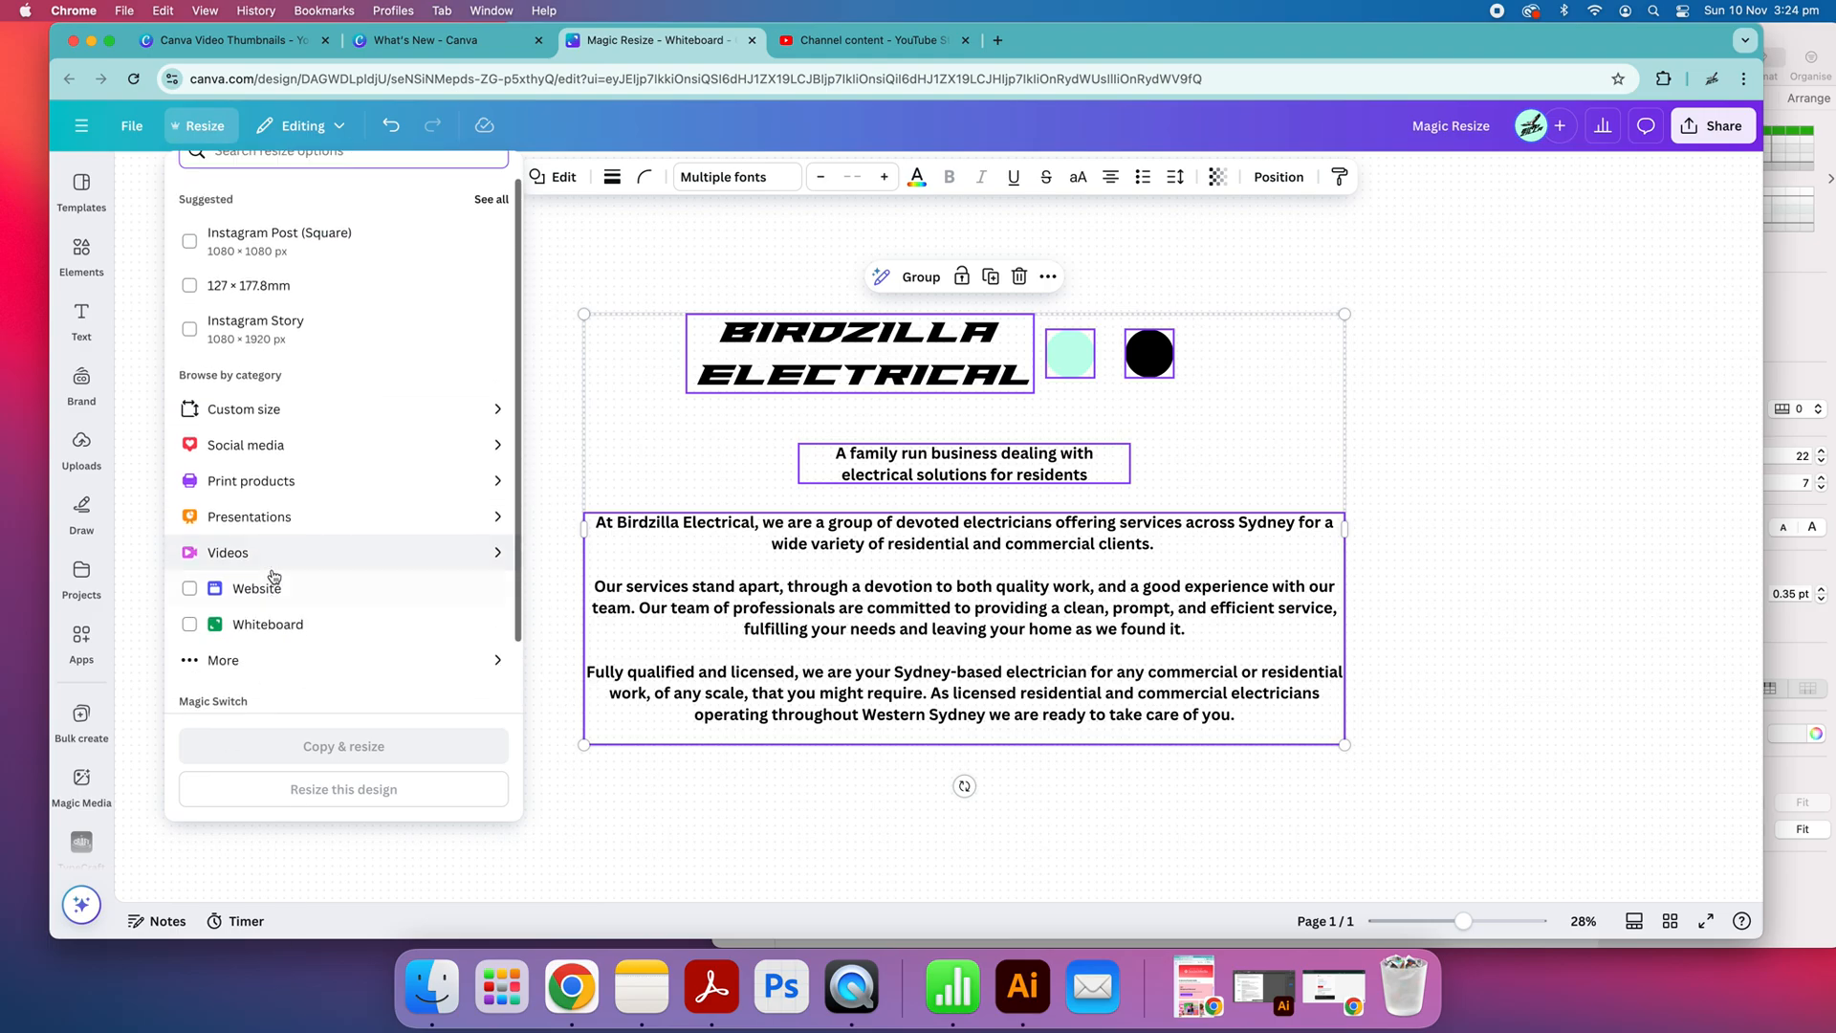
pyautogui.scroll(-2, 226, 643)
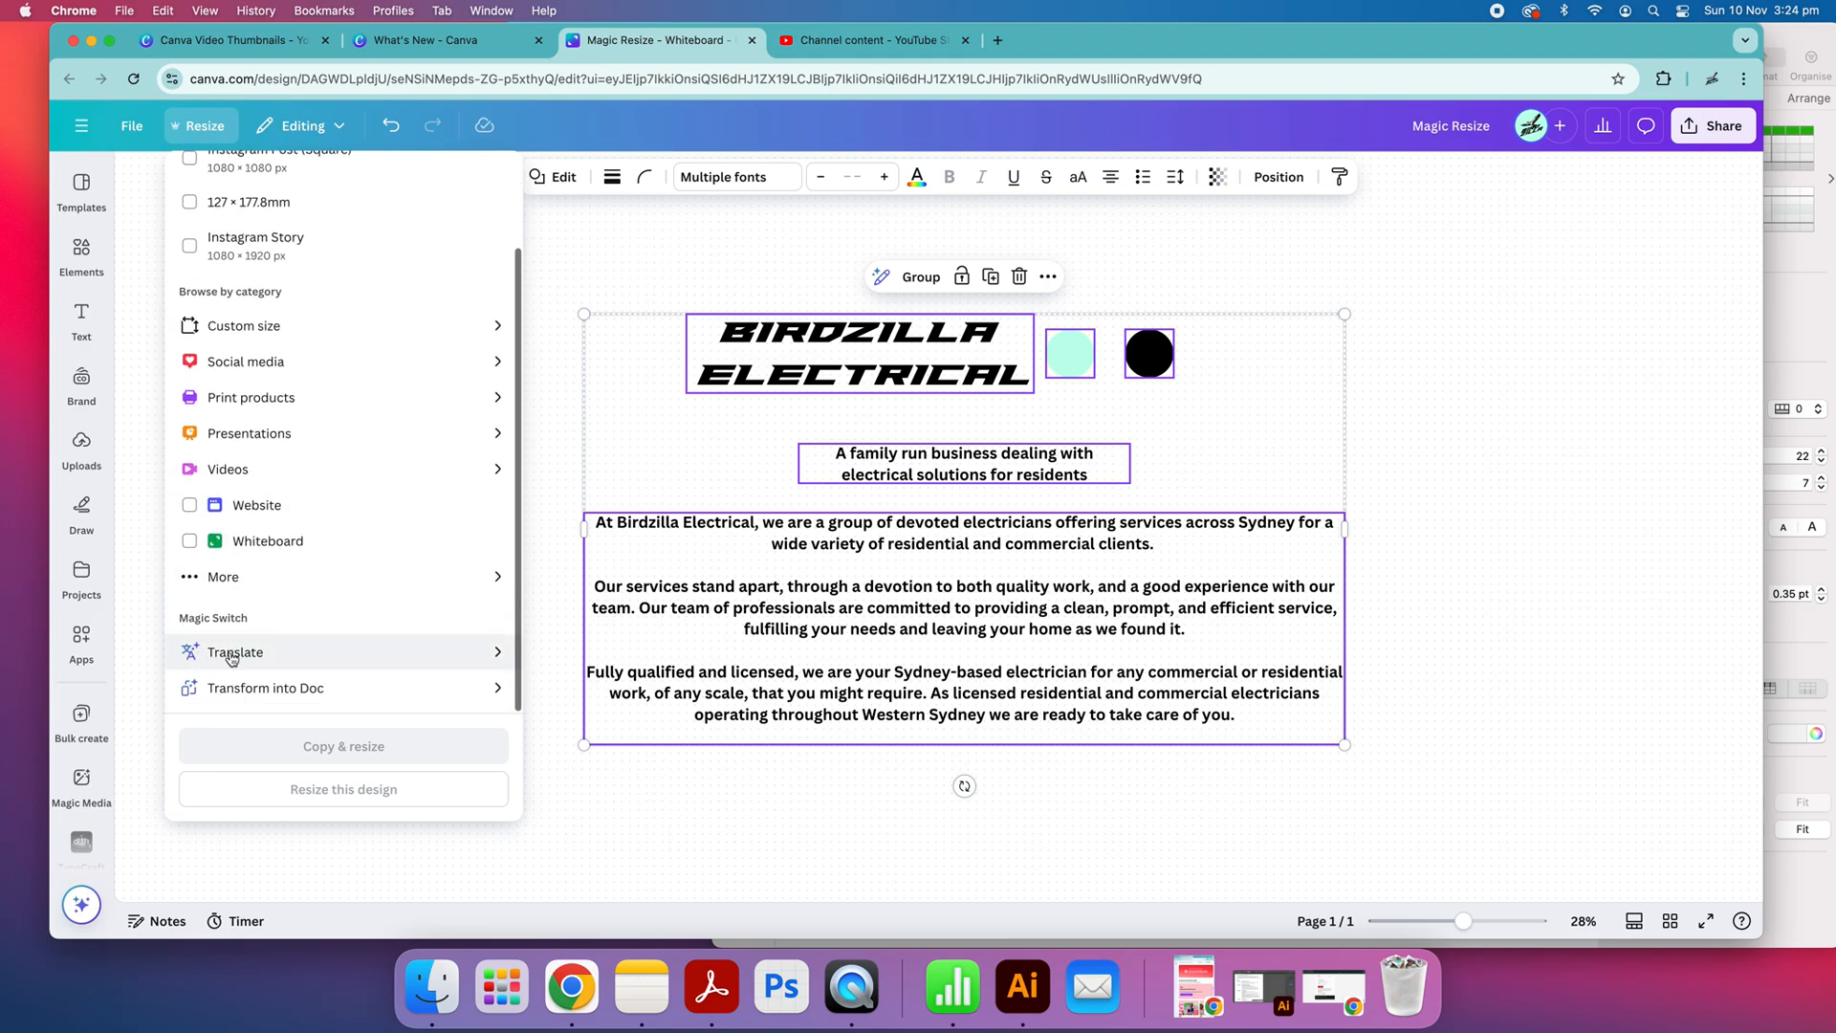
pyautogui.click(286, 693)
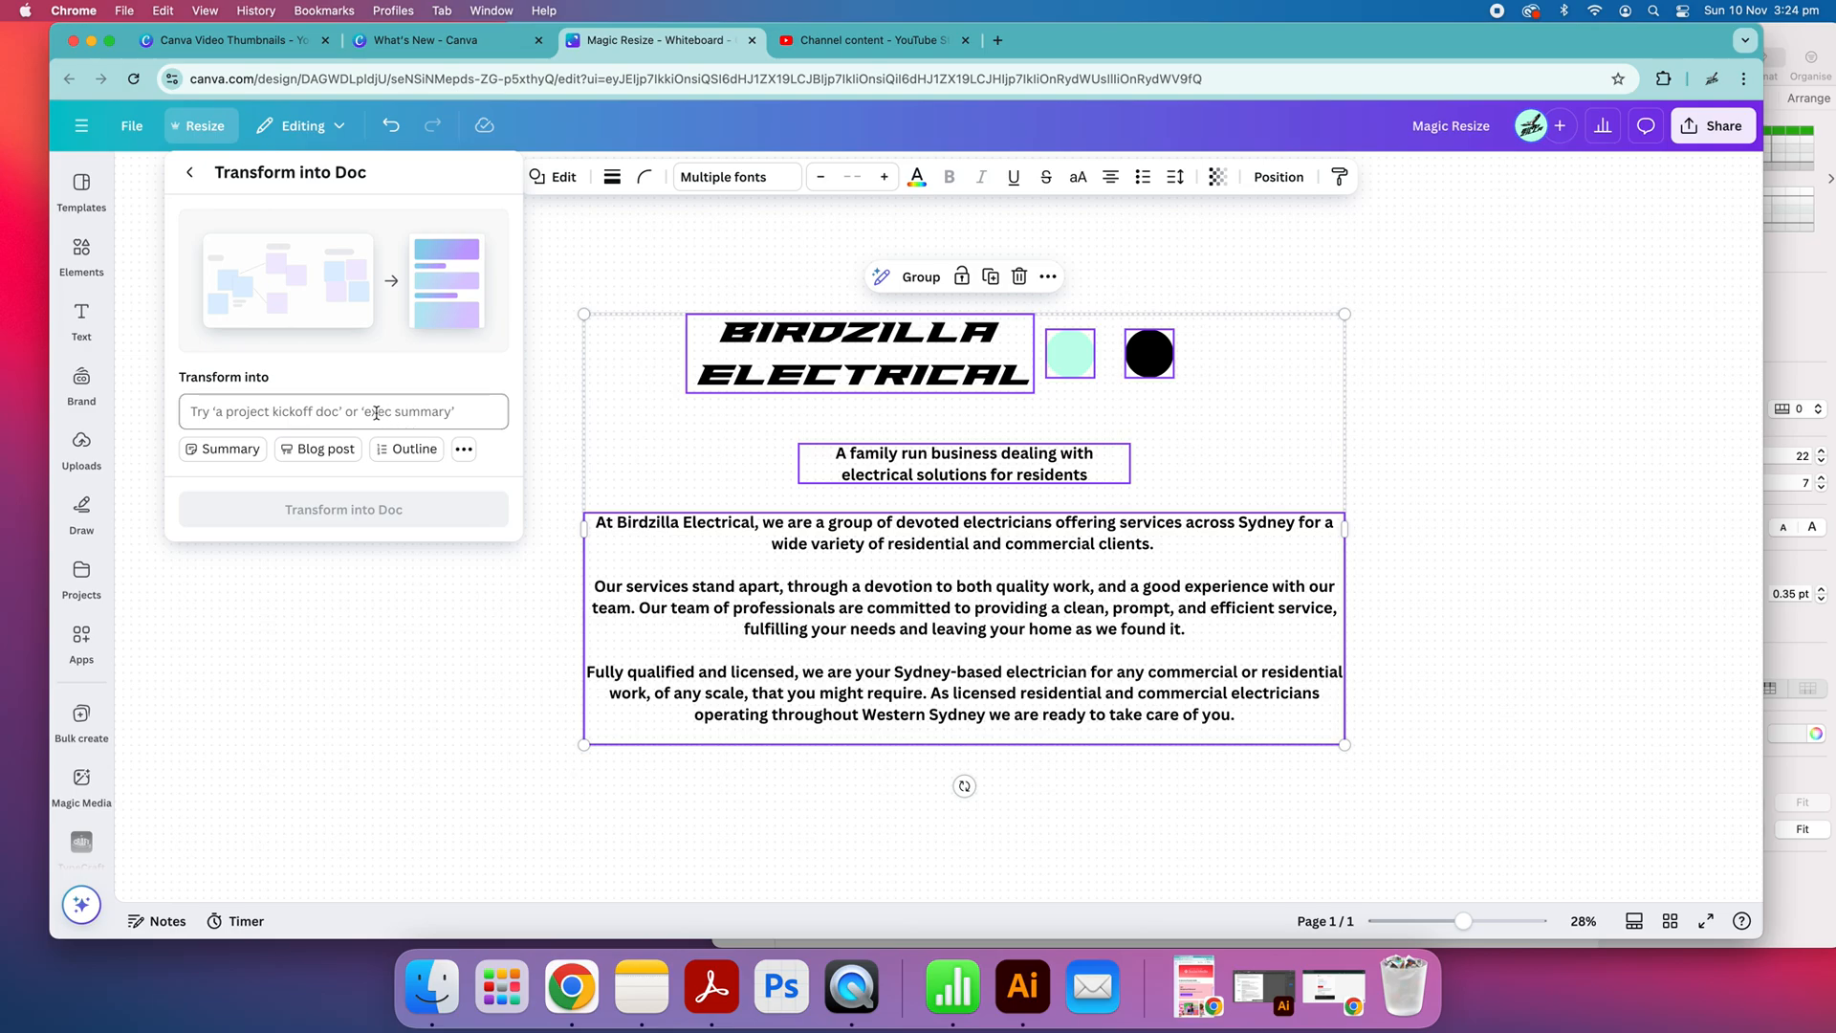
pyautogui.click(375, 412)
pyautogui.scroll(-3, 303, 603)
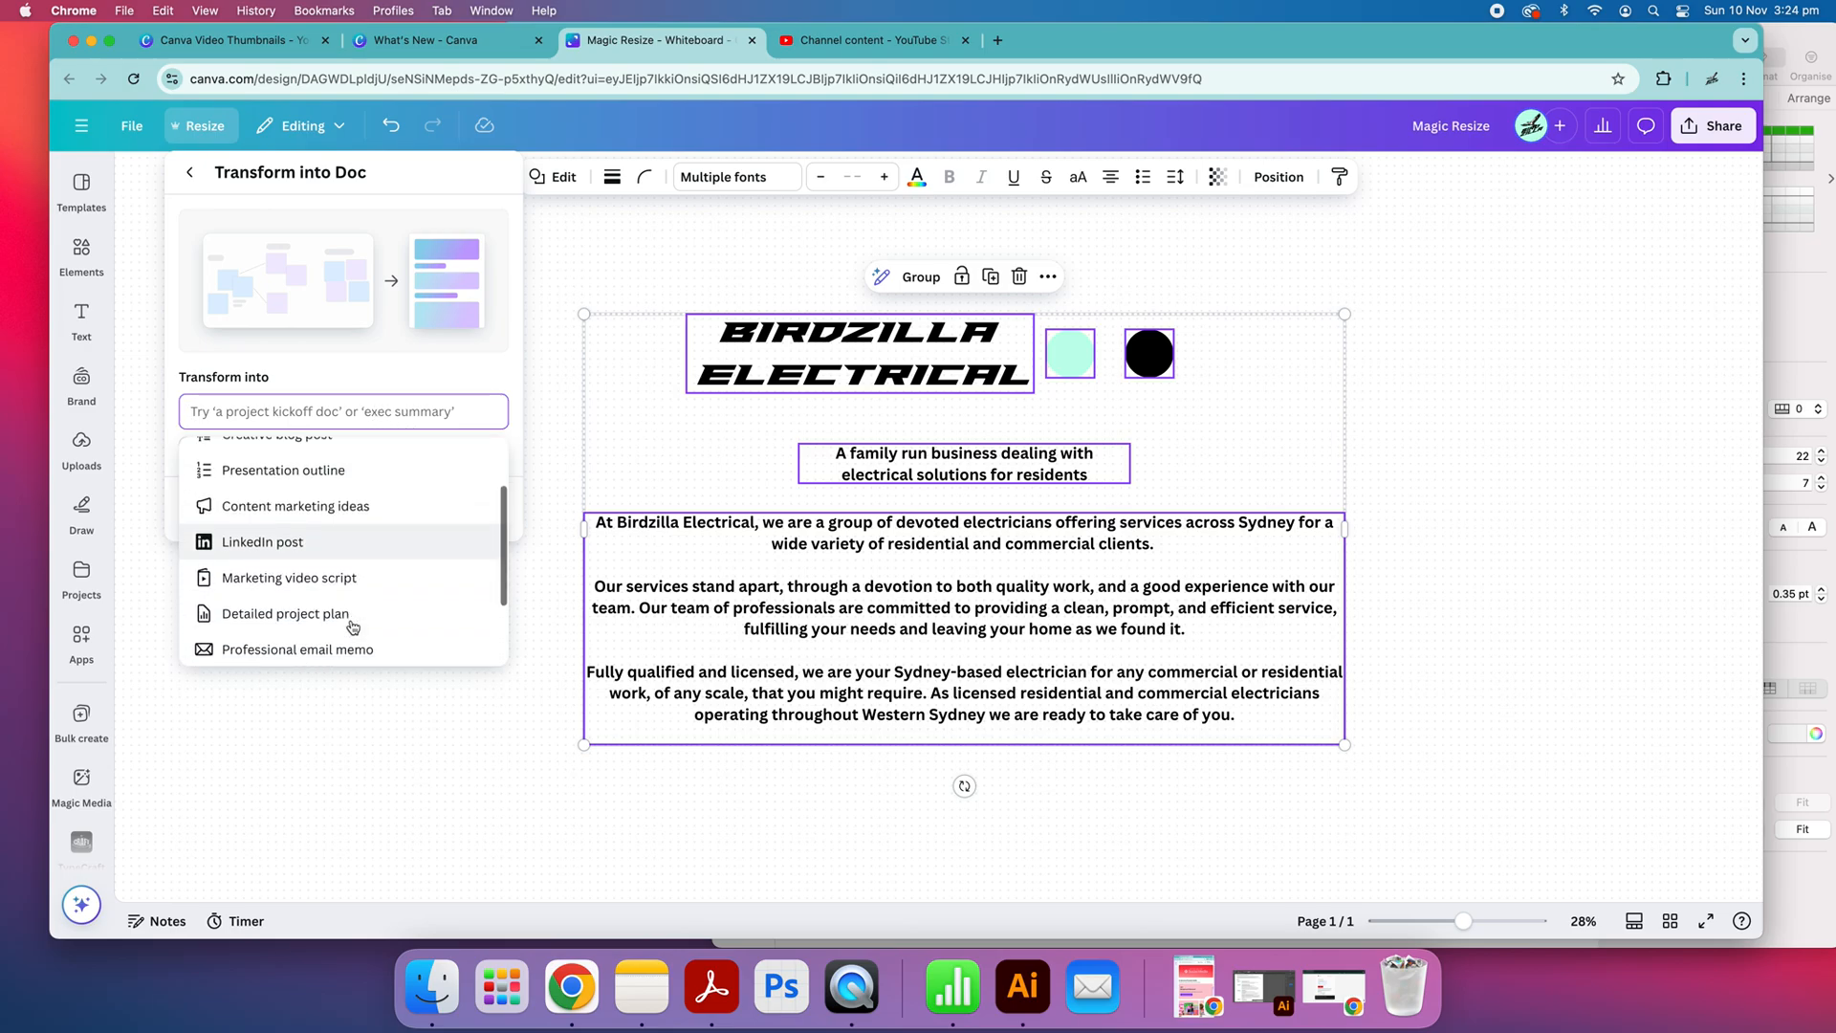
pyautogui.scroll(-2, 315, 612)
pyautogui.scroll(5, 306, 574)
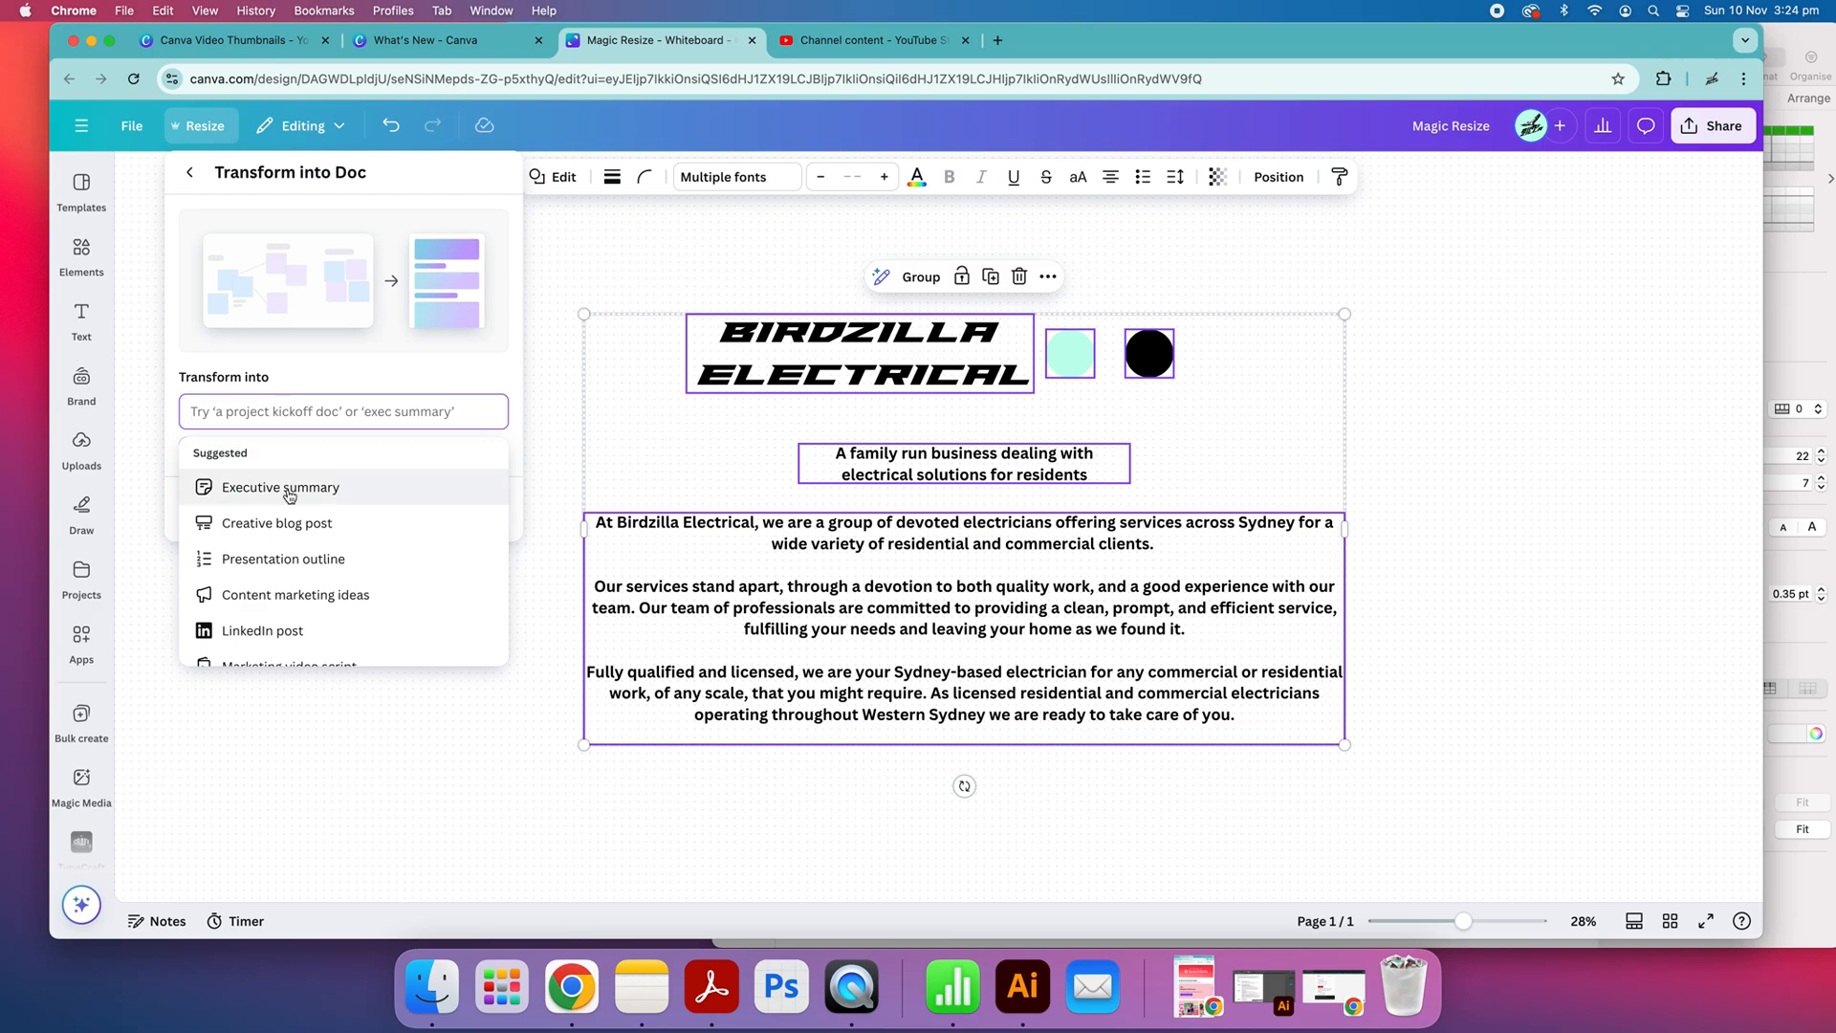
pyautogui.write('Business Plan')
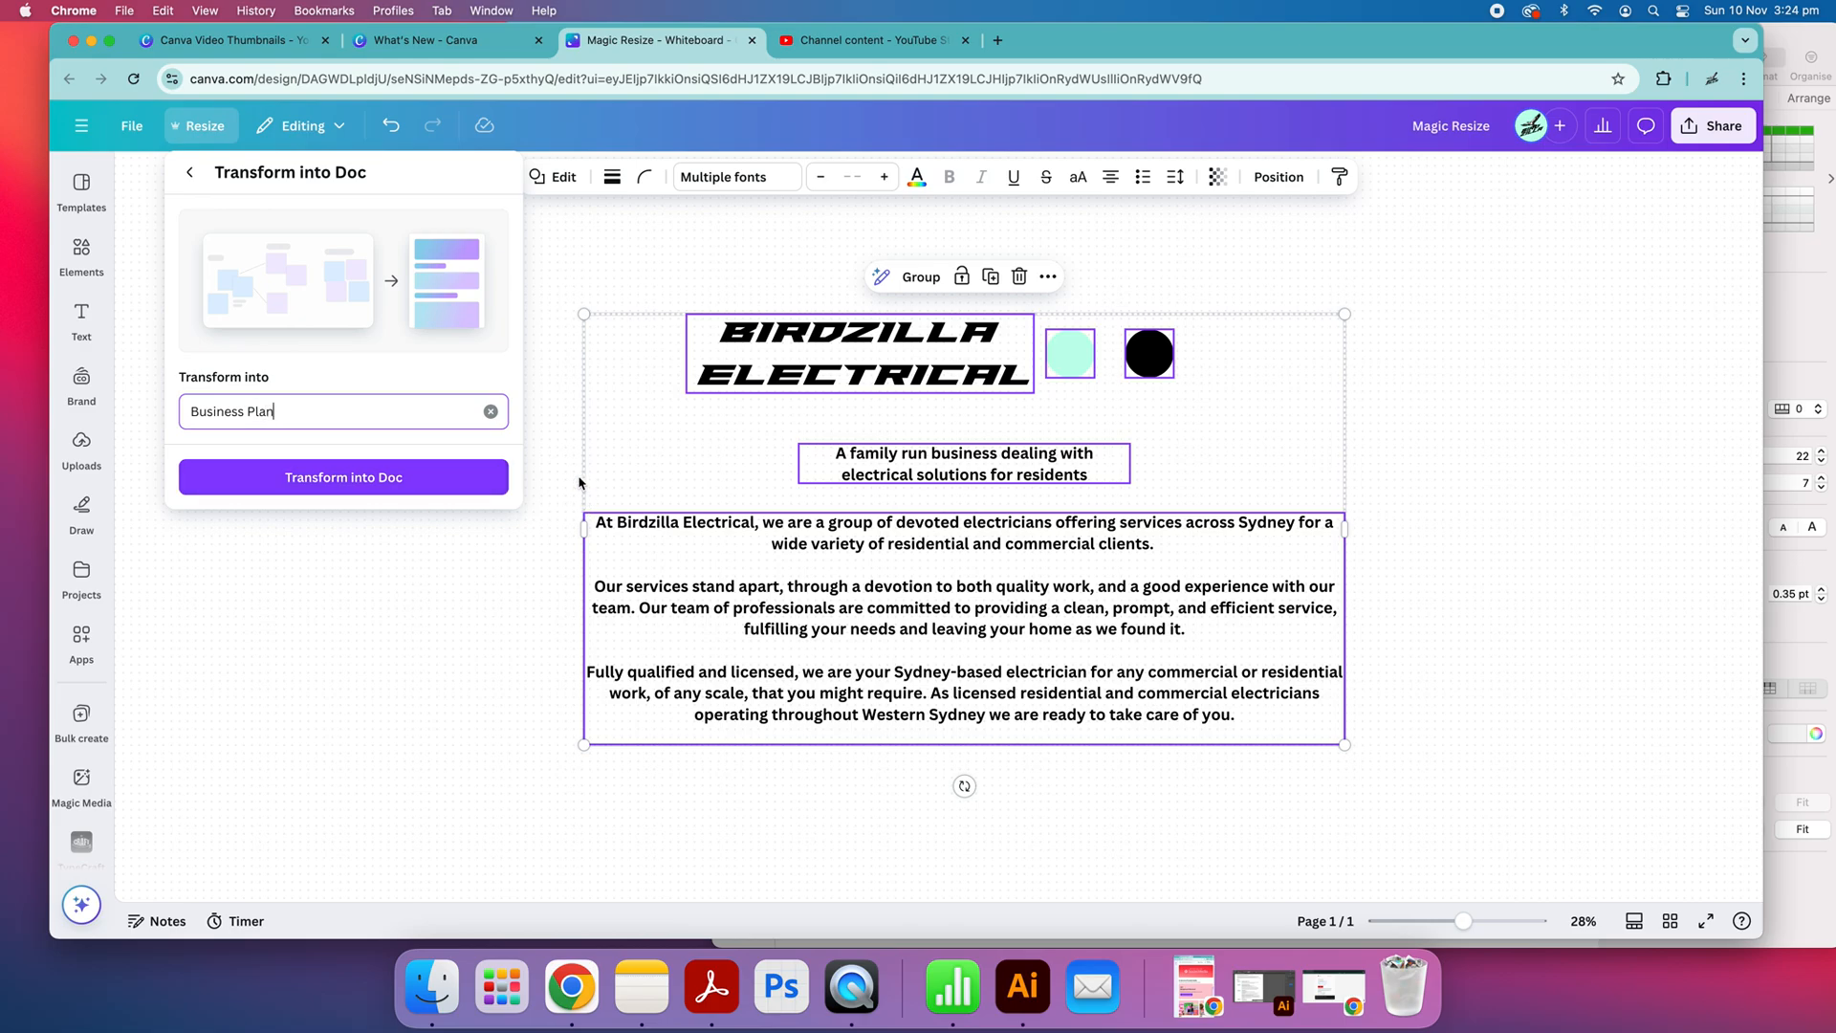
pyautogui.click(491, 411)
# Transform the whiteboard into a doc using the suggested executive summary format and open the generated doc
pyautogui.click(273, 488)
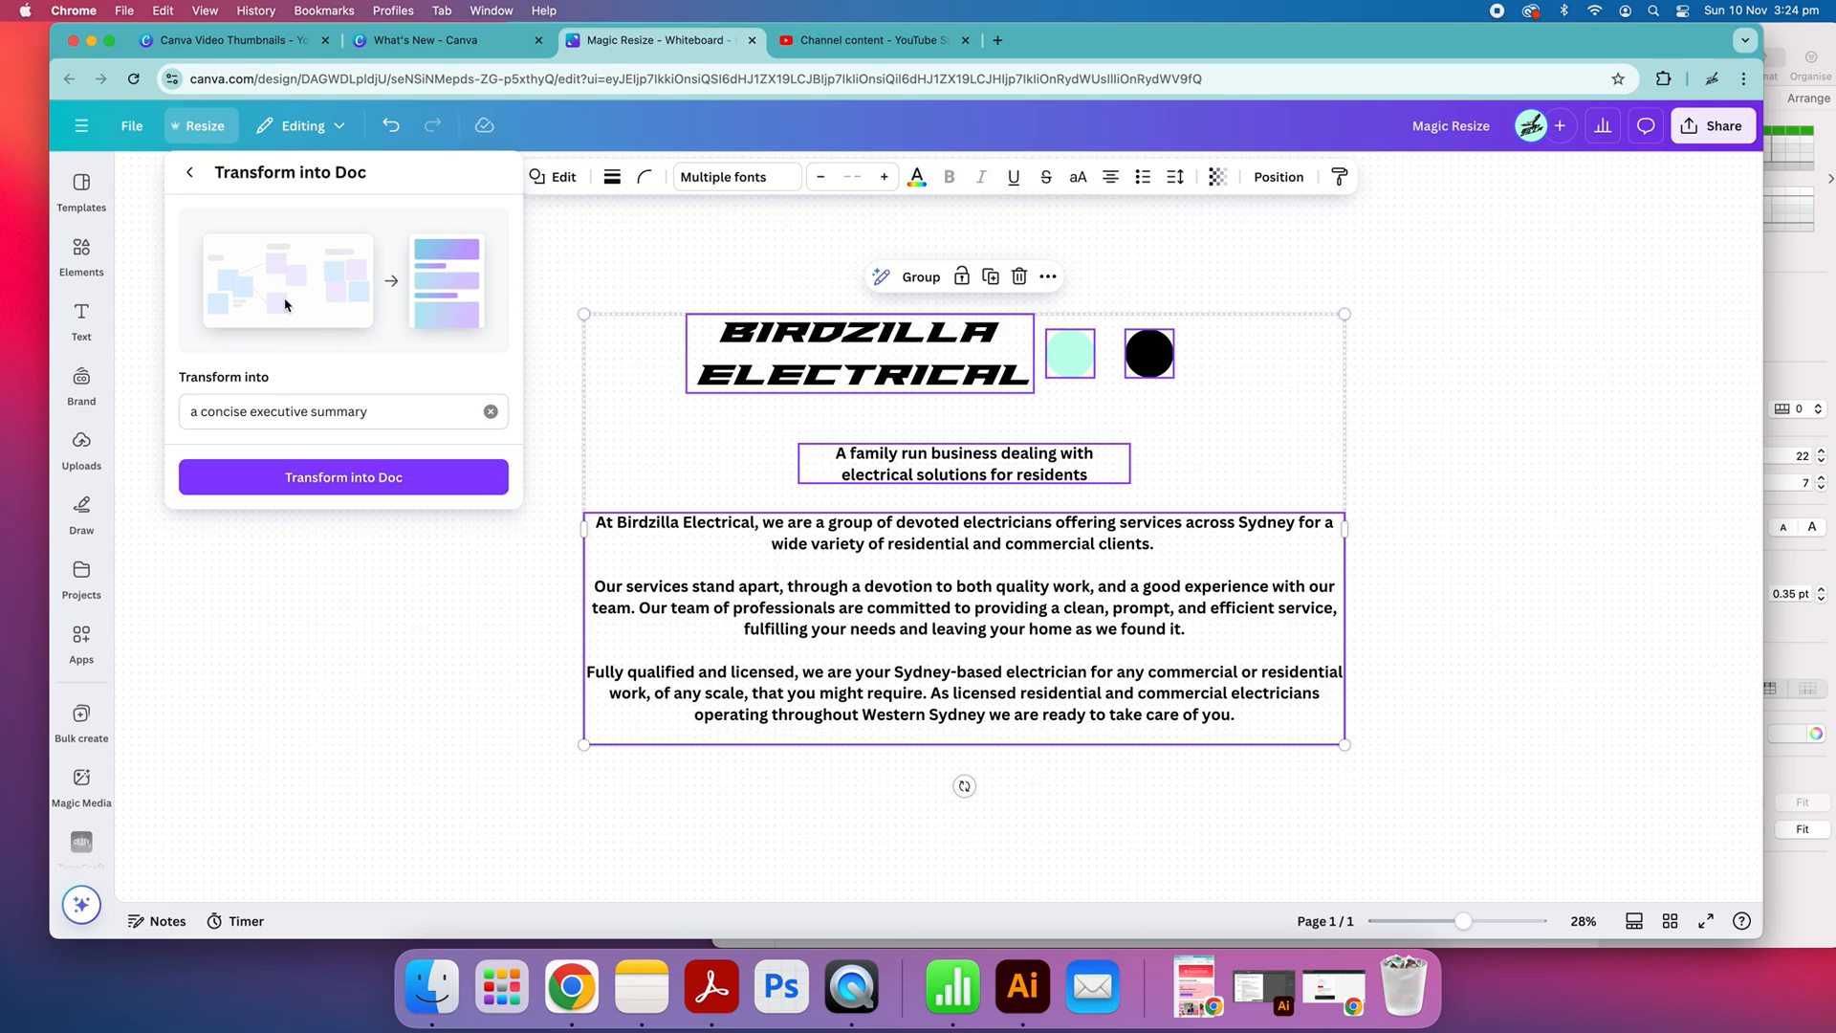
pyautogui.click(380, 493)
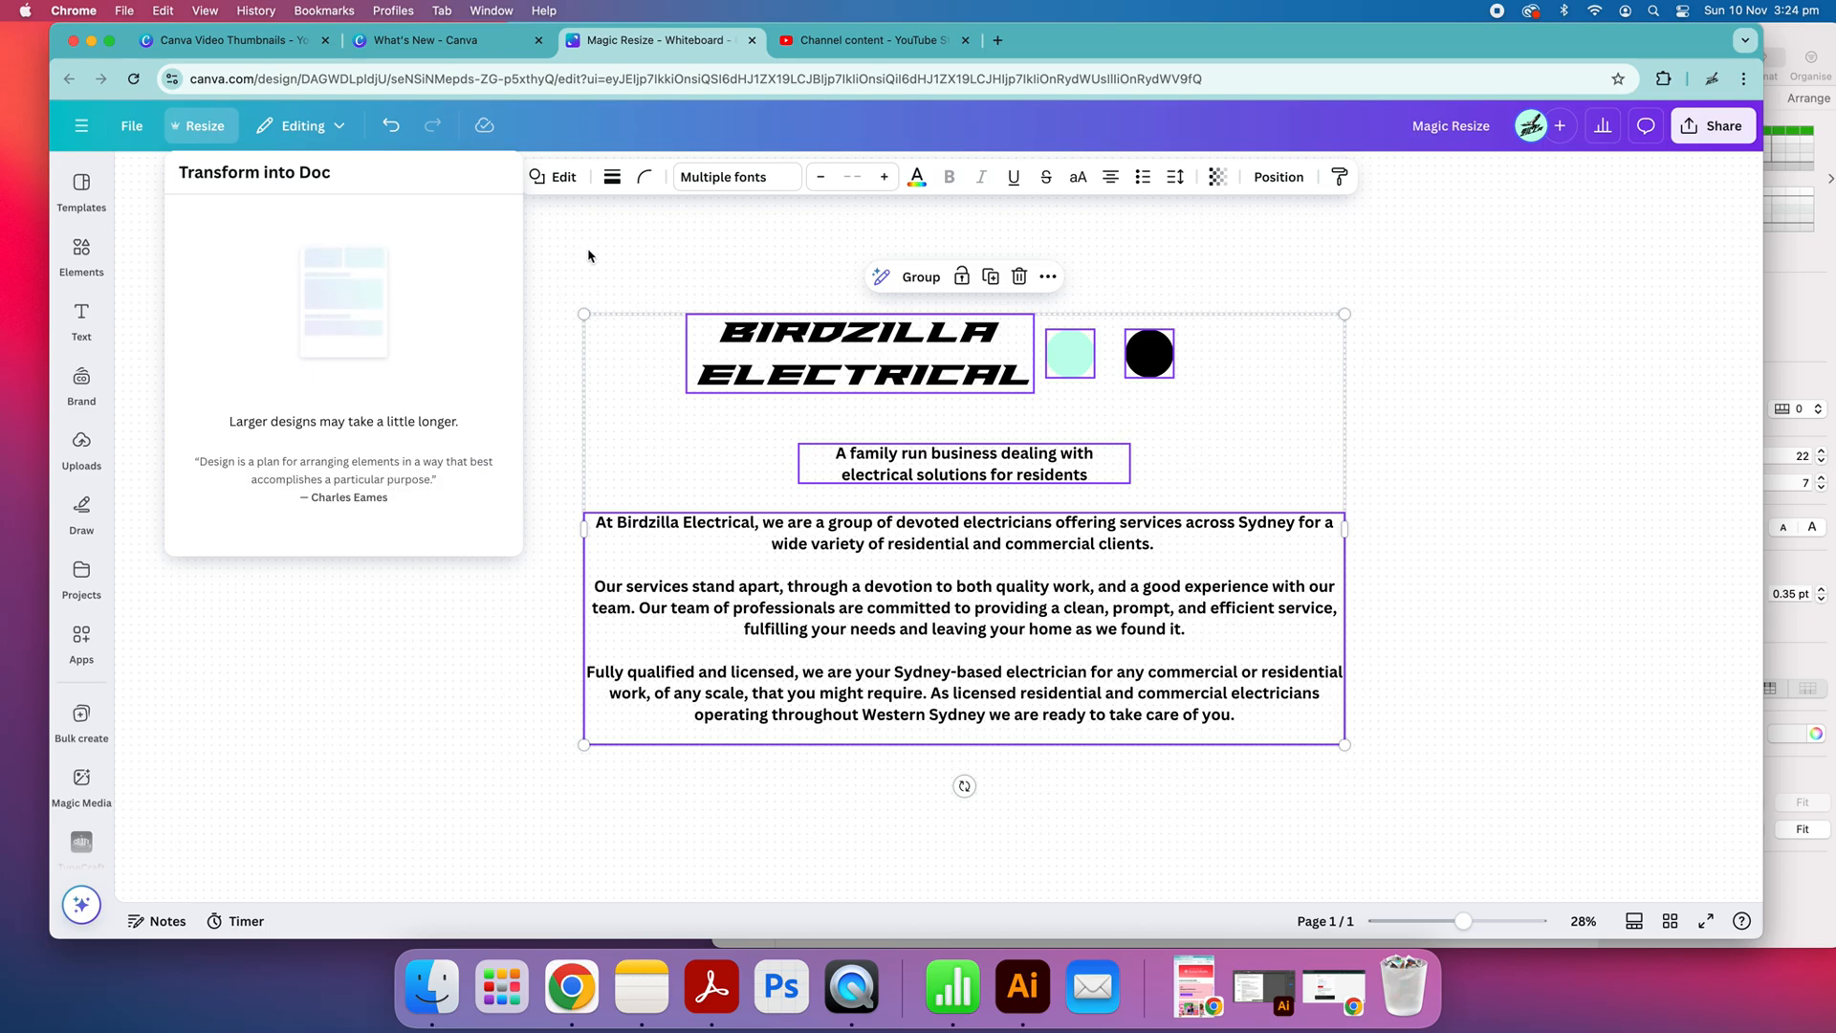
pyautogui.doubleClick(1768, 60)
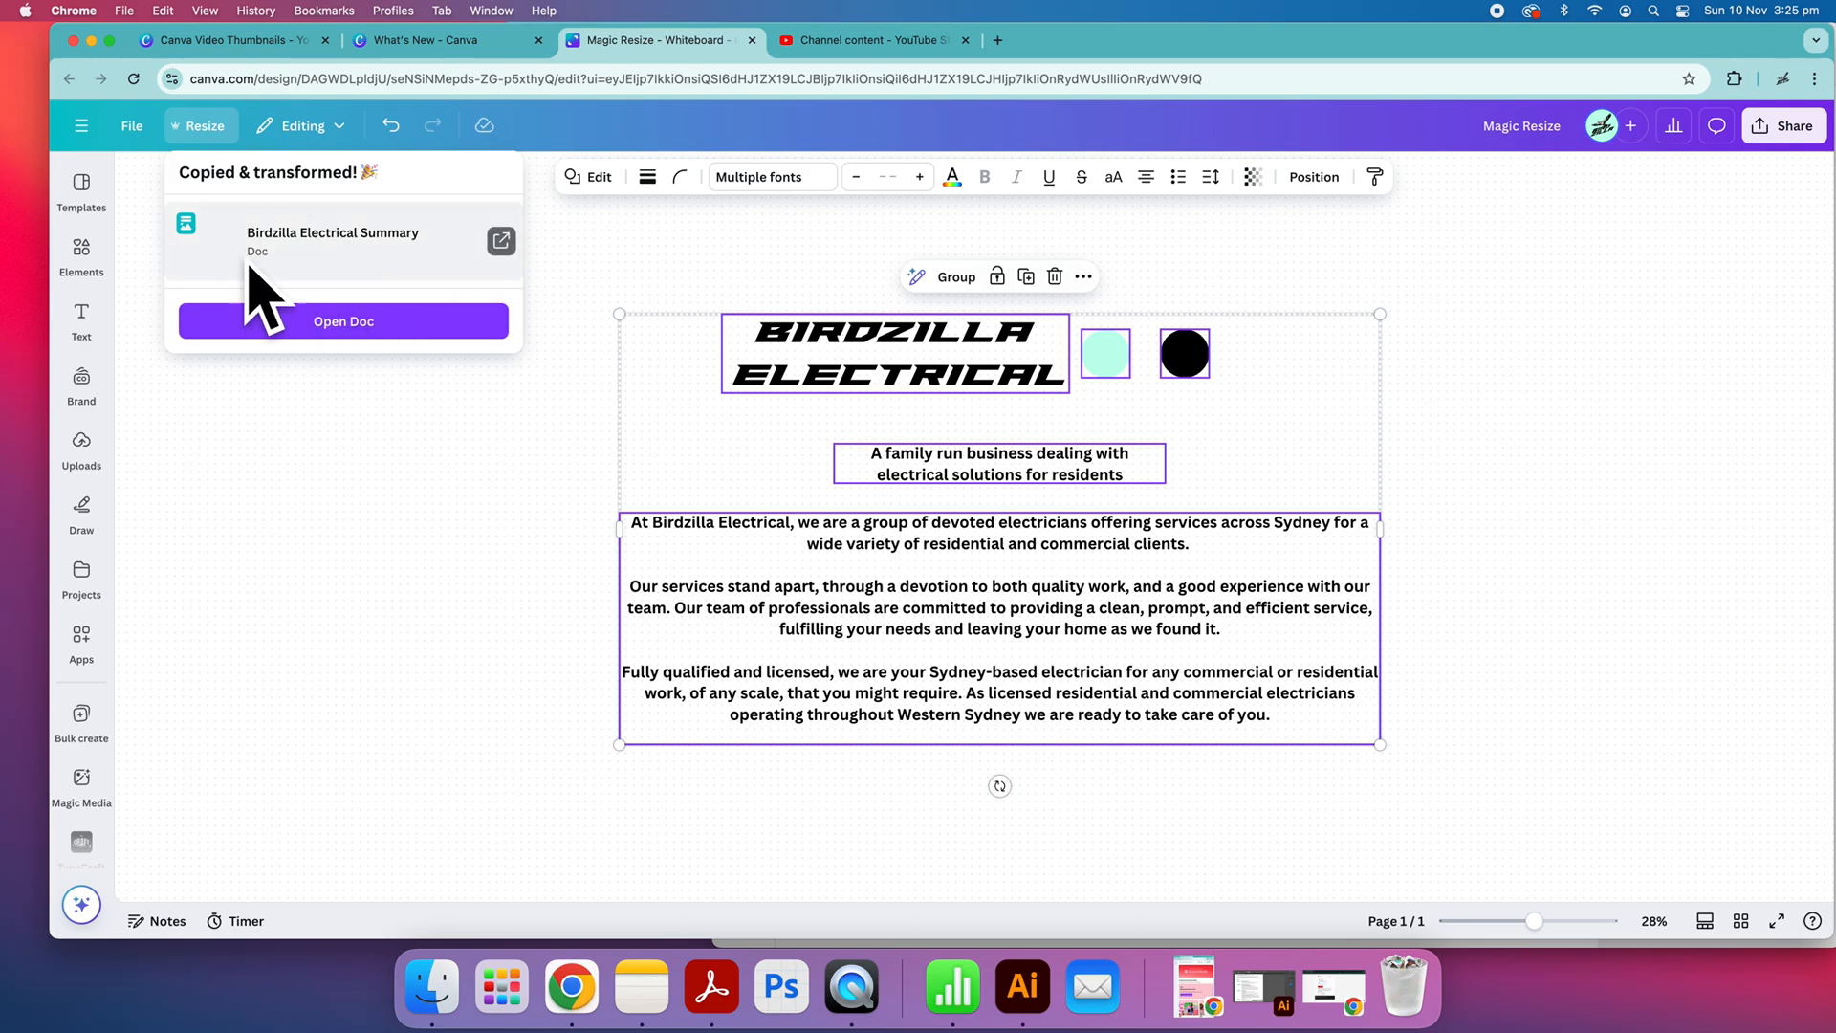
pyautogui.click(368, 325)
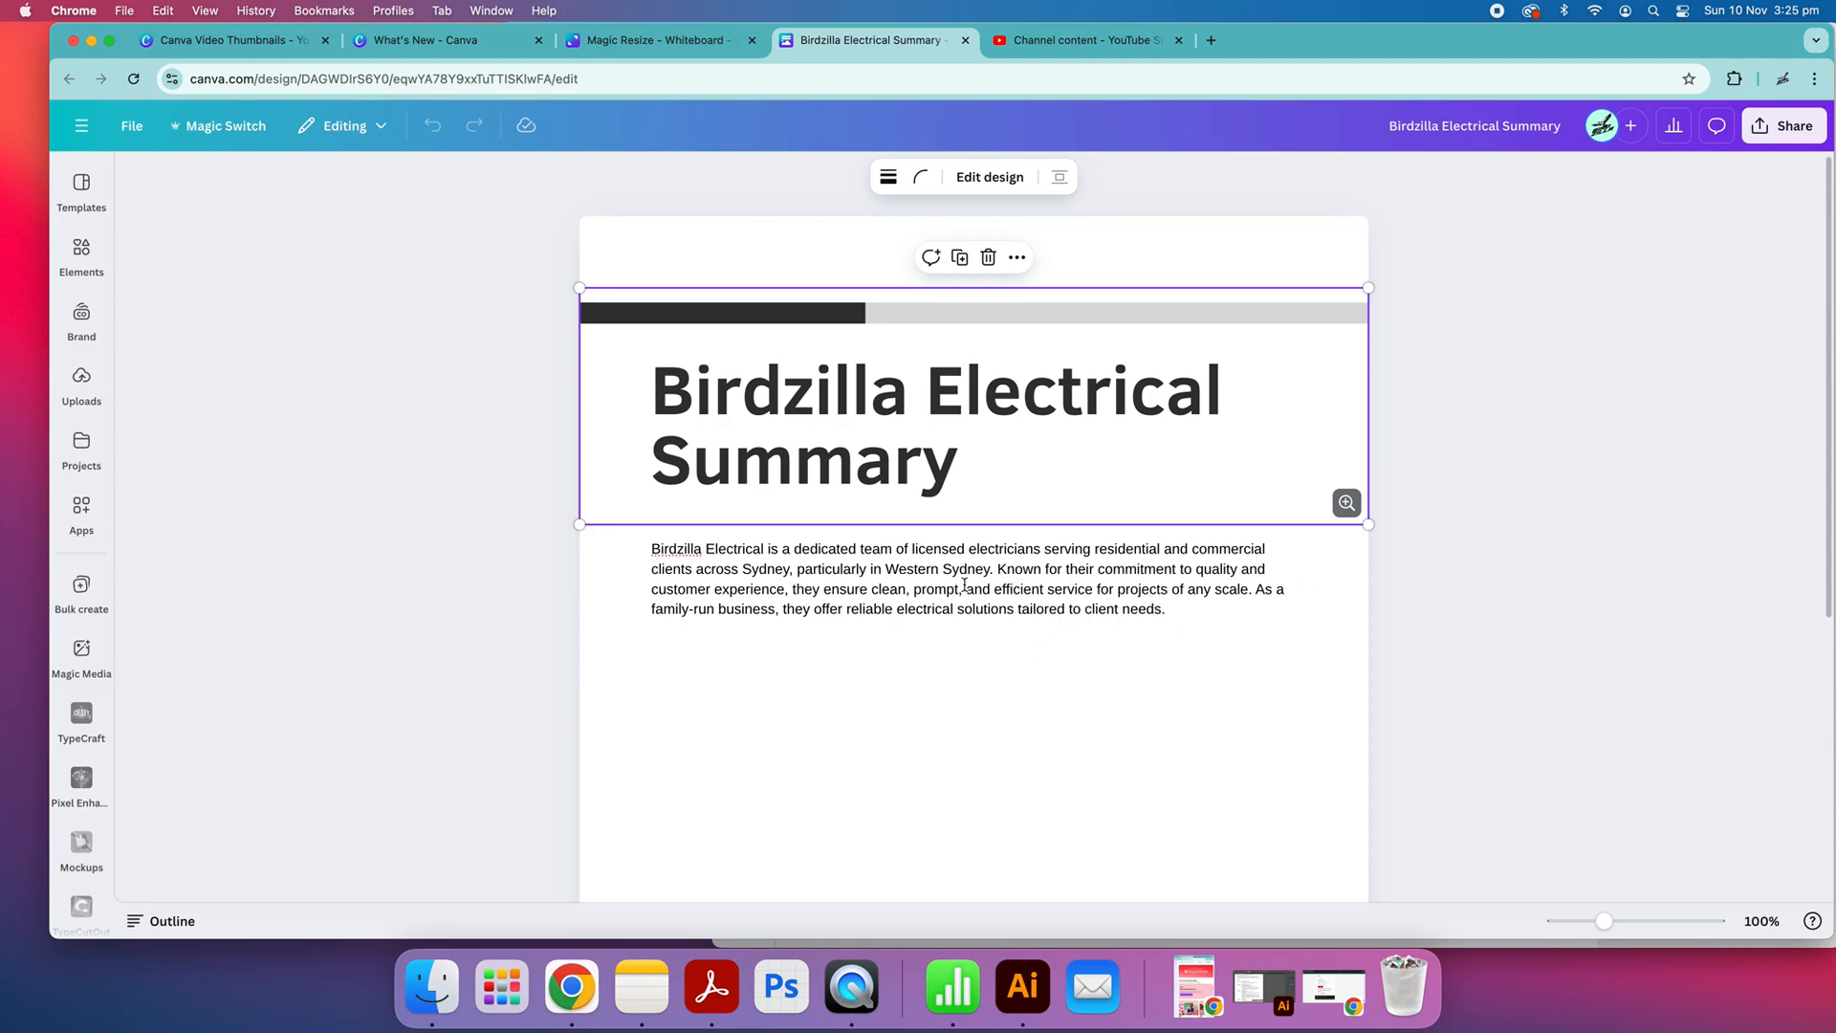
# Examine the generated summary doc and compare it with the source text on the Magic Resize whiteboard
pyautogui.click(966, 588)
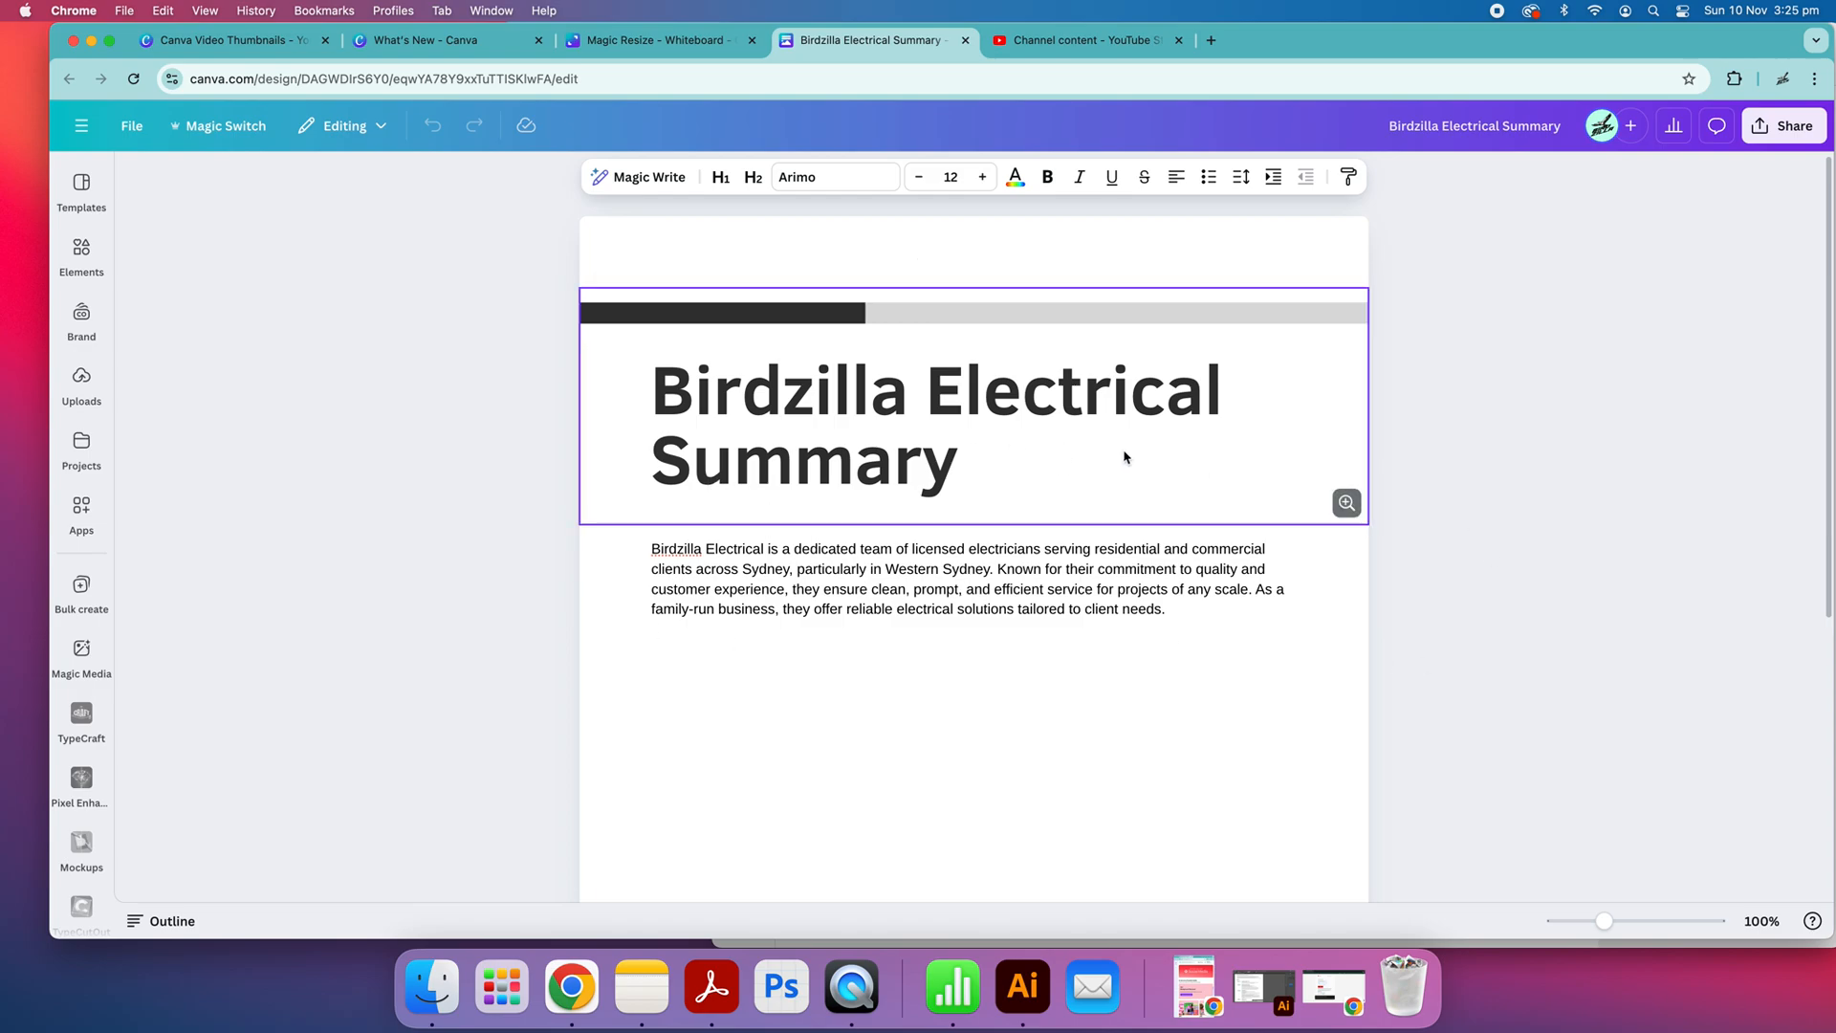
pyautogui.scroll(-5, 932, 646)
pyautogui.scroll(5, 930, 645)
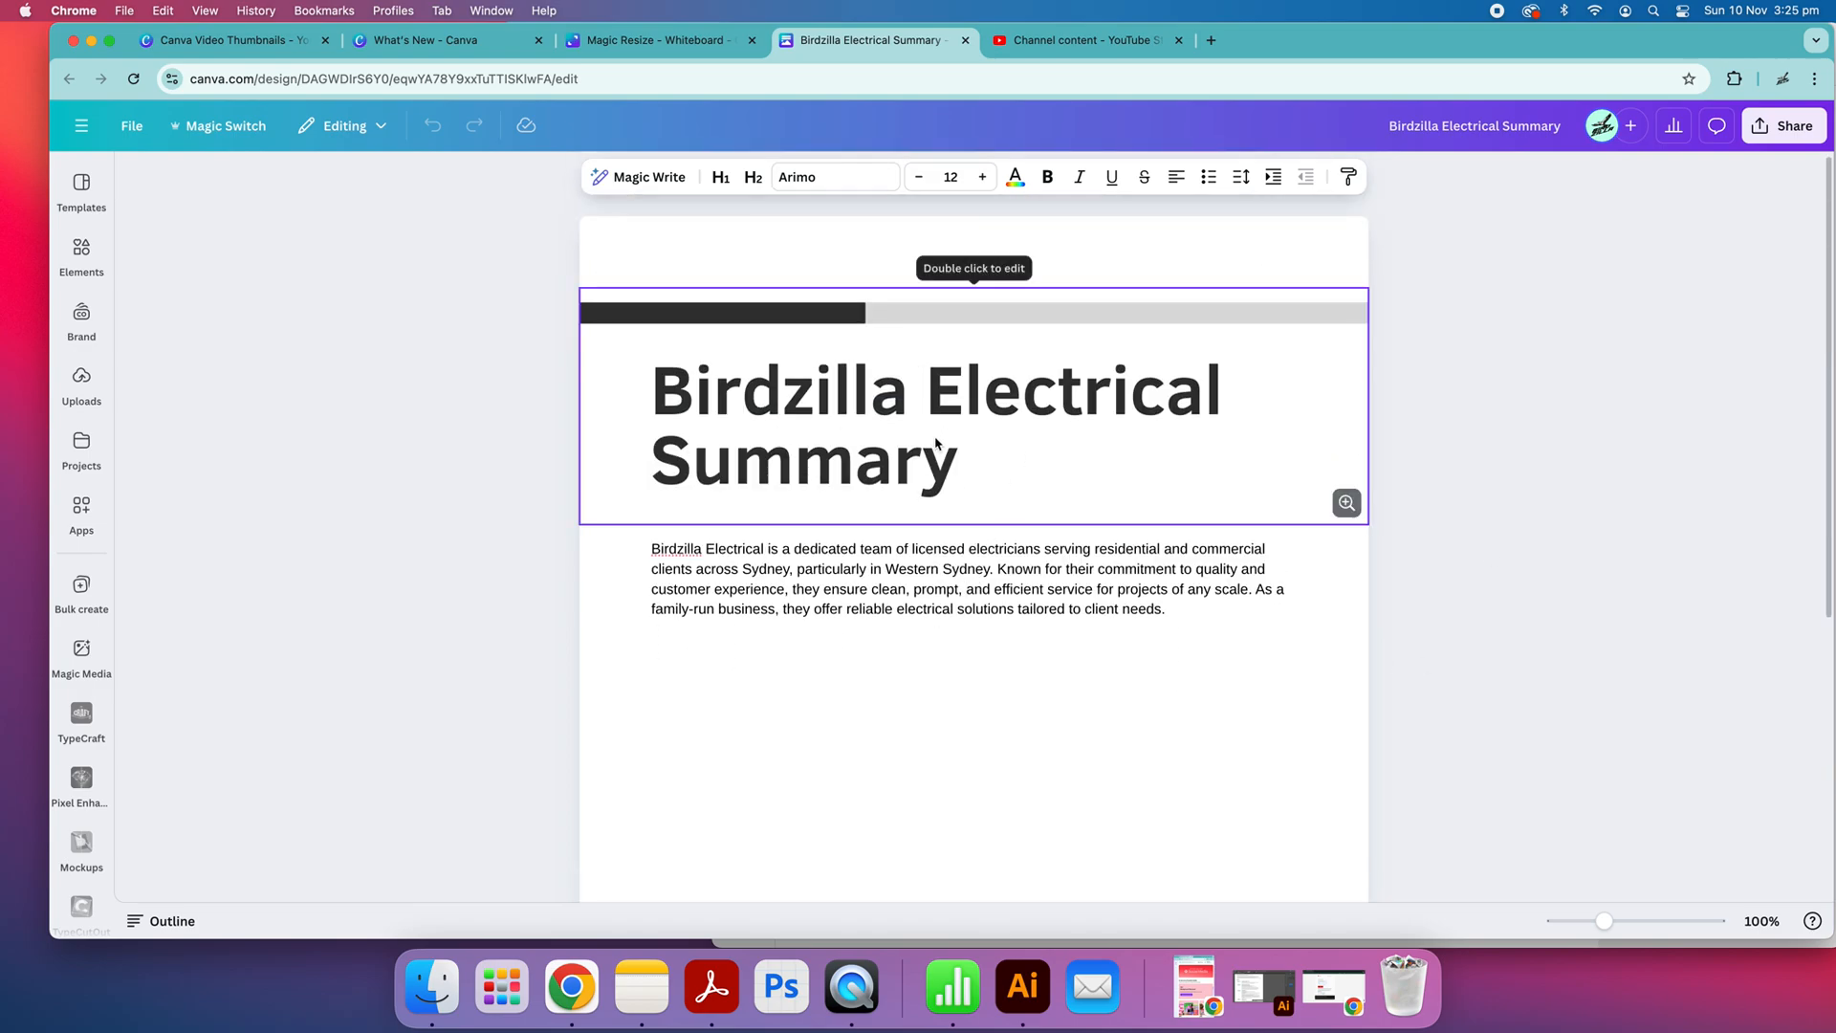
pyautogui.scroll(-4, 934, 638)
pyautogui.scroll(1, 935, 638)
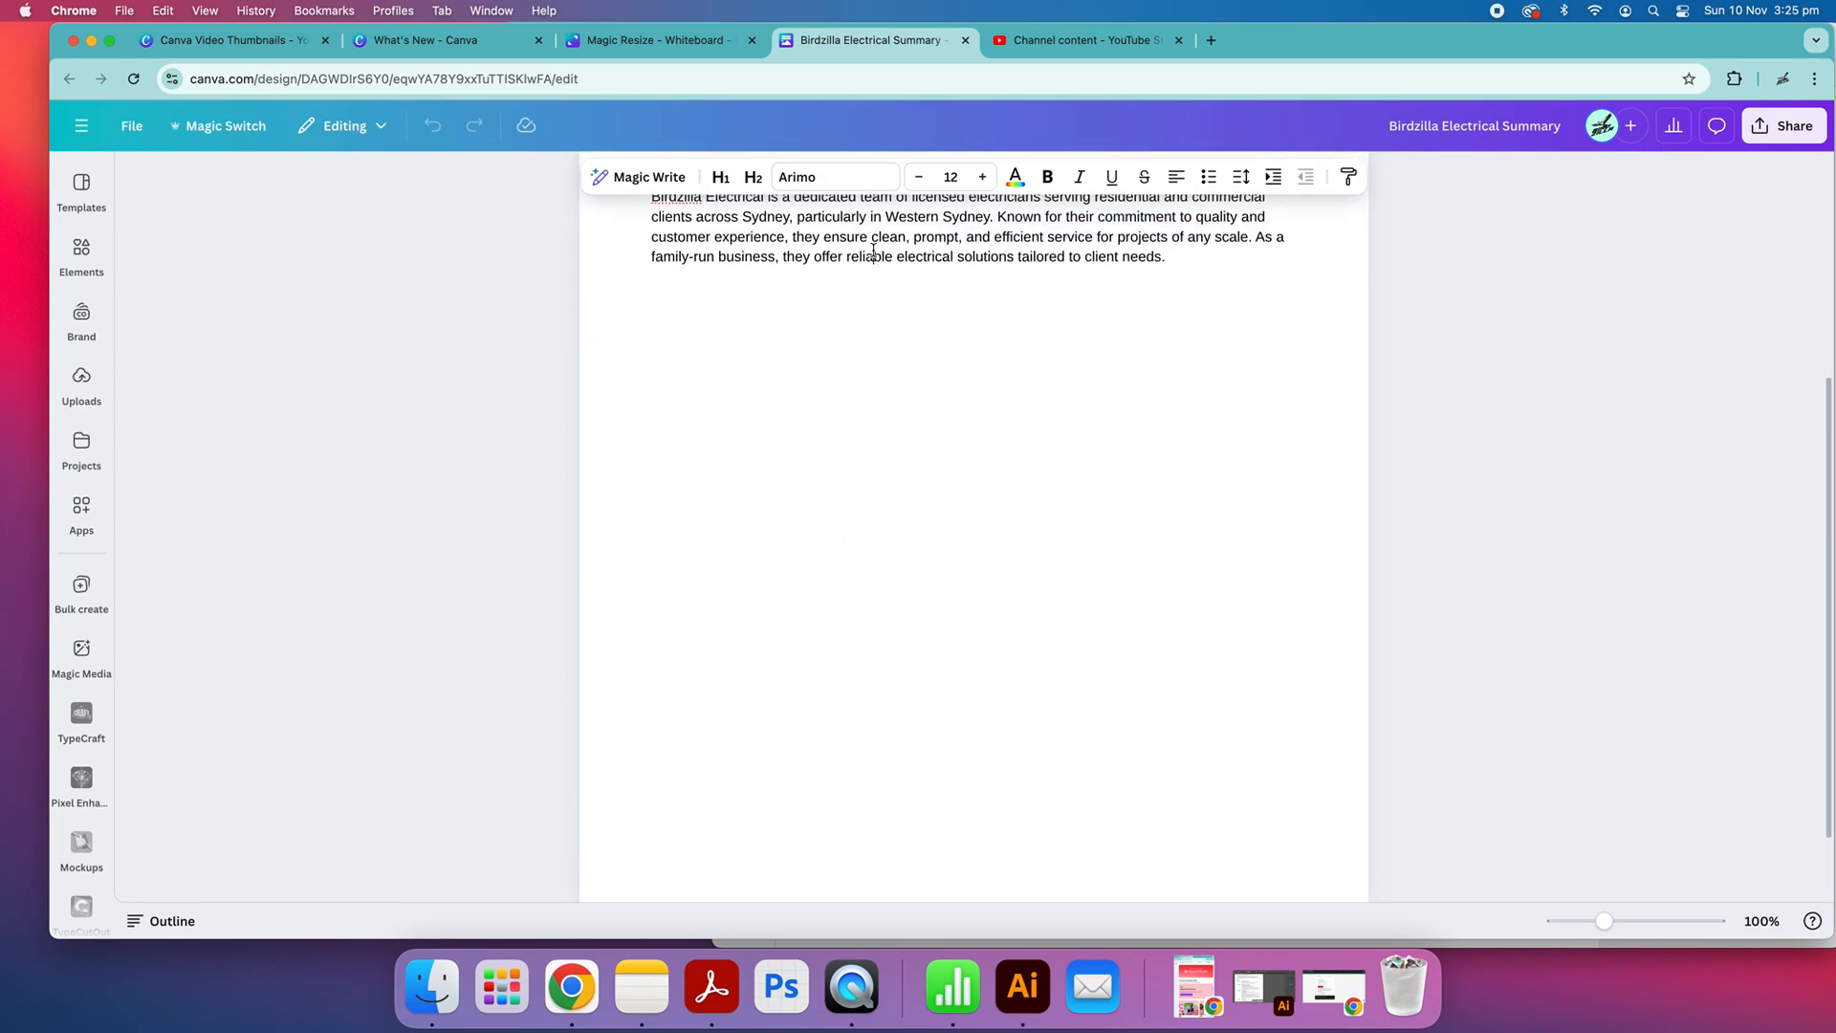
pyautogui.click(669, 39)
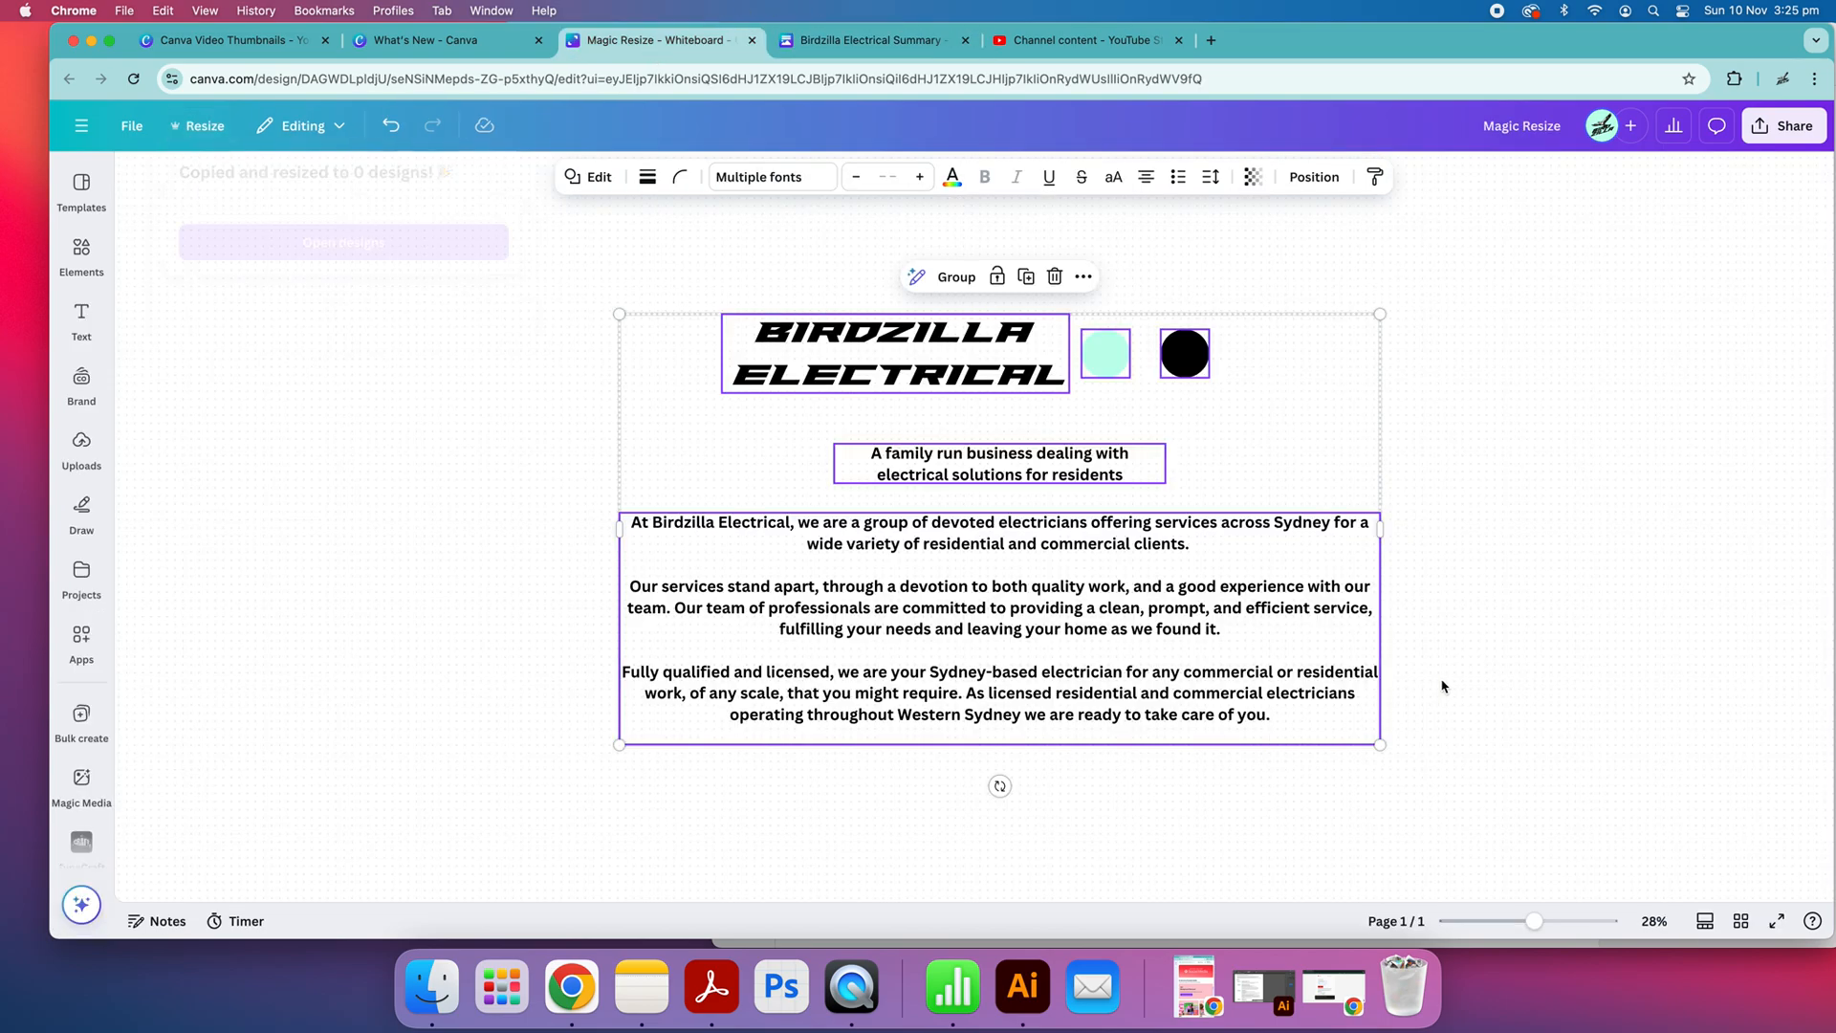
pyautogui.click(1483, 658)
pyautogui.moveTo(1549, 743); pyautogui.dragTo(926, 456)
pyautogui.click(1544, 420)
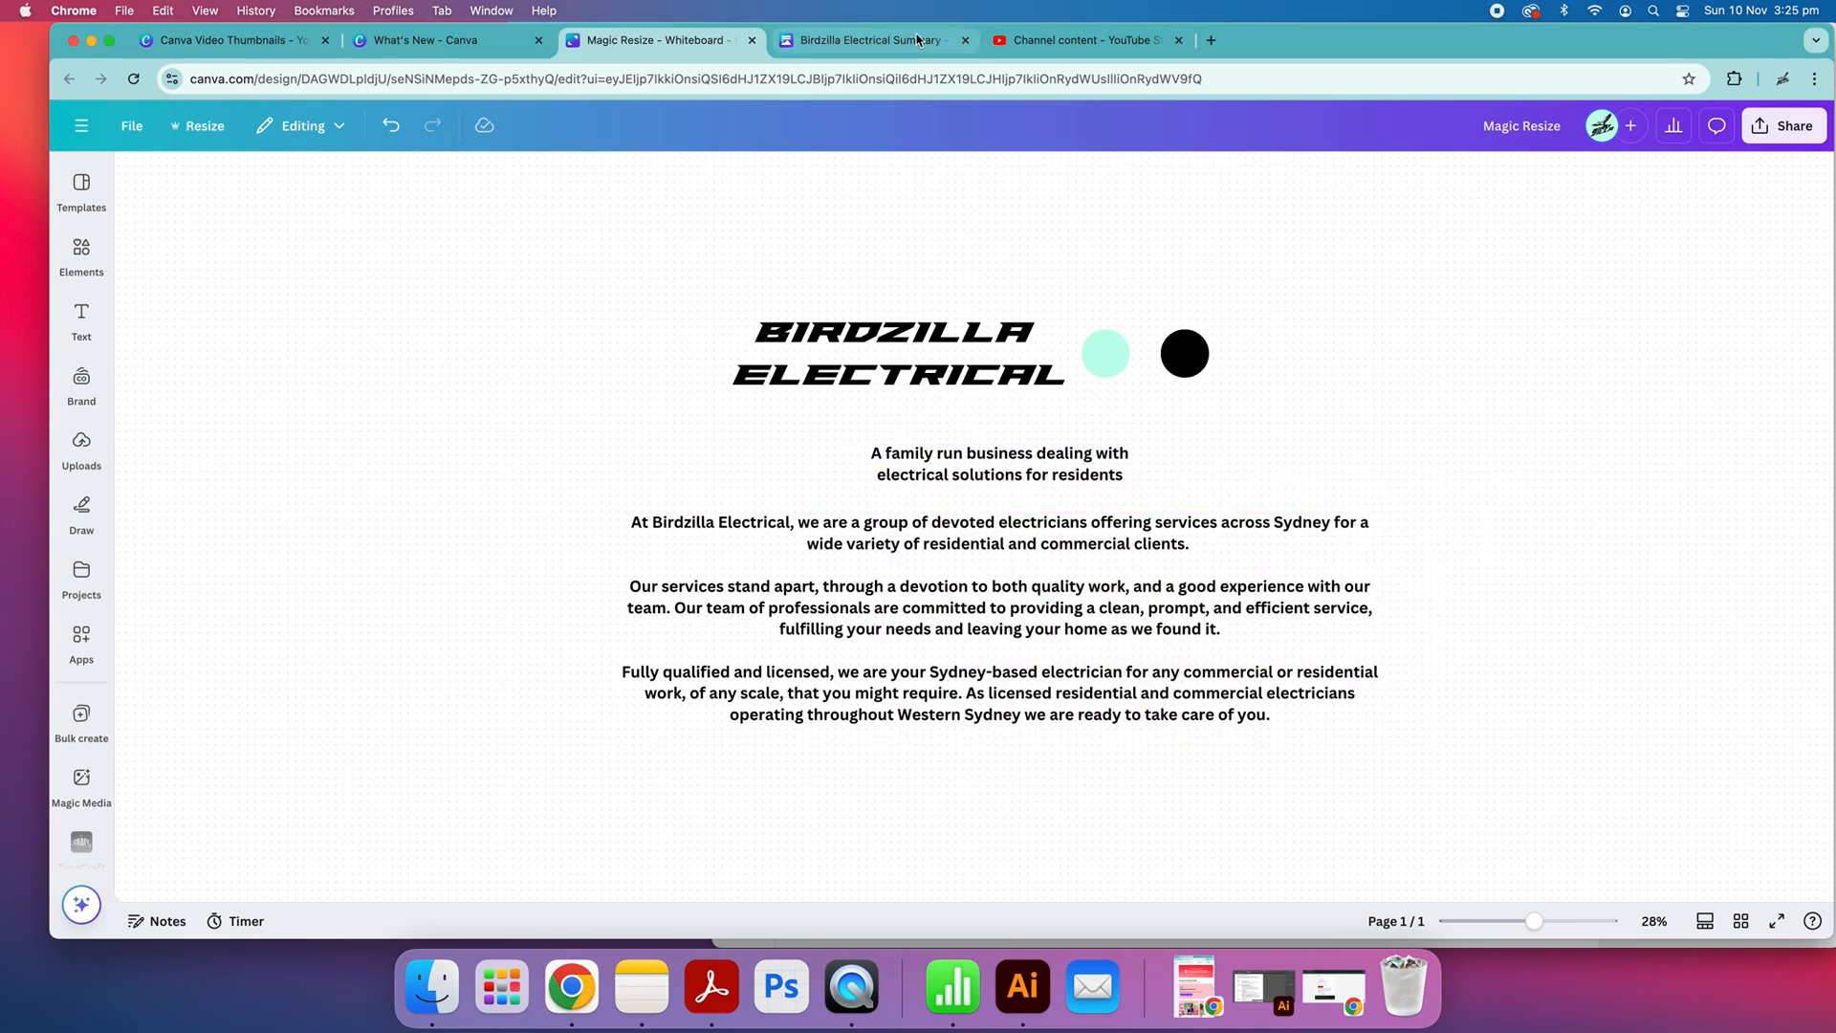
pyautogui.click(877, 44)
pyautogui.scroll(5, 856, 393)
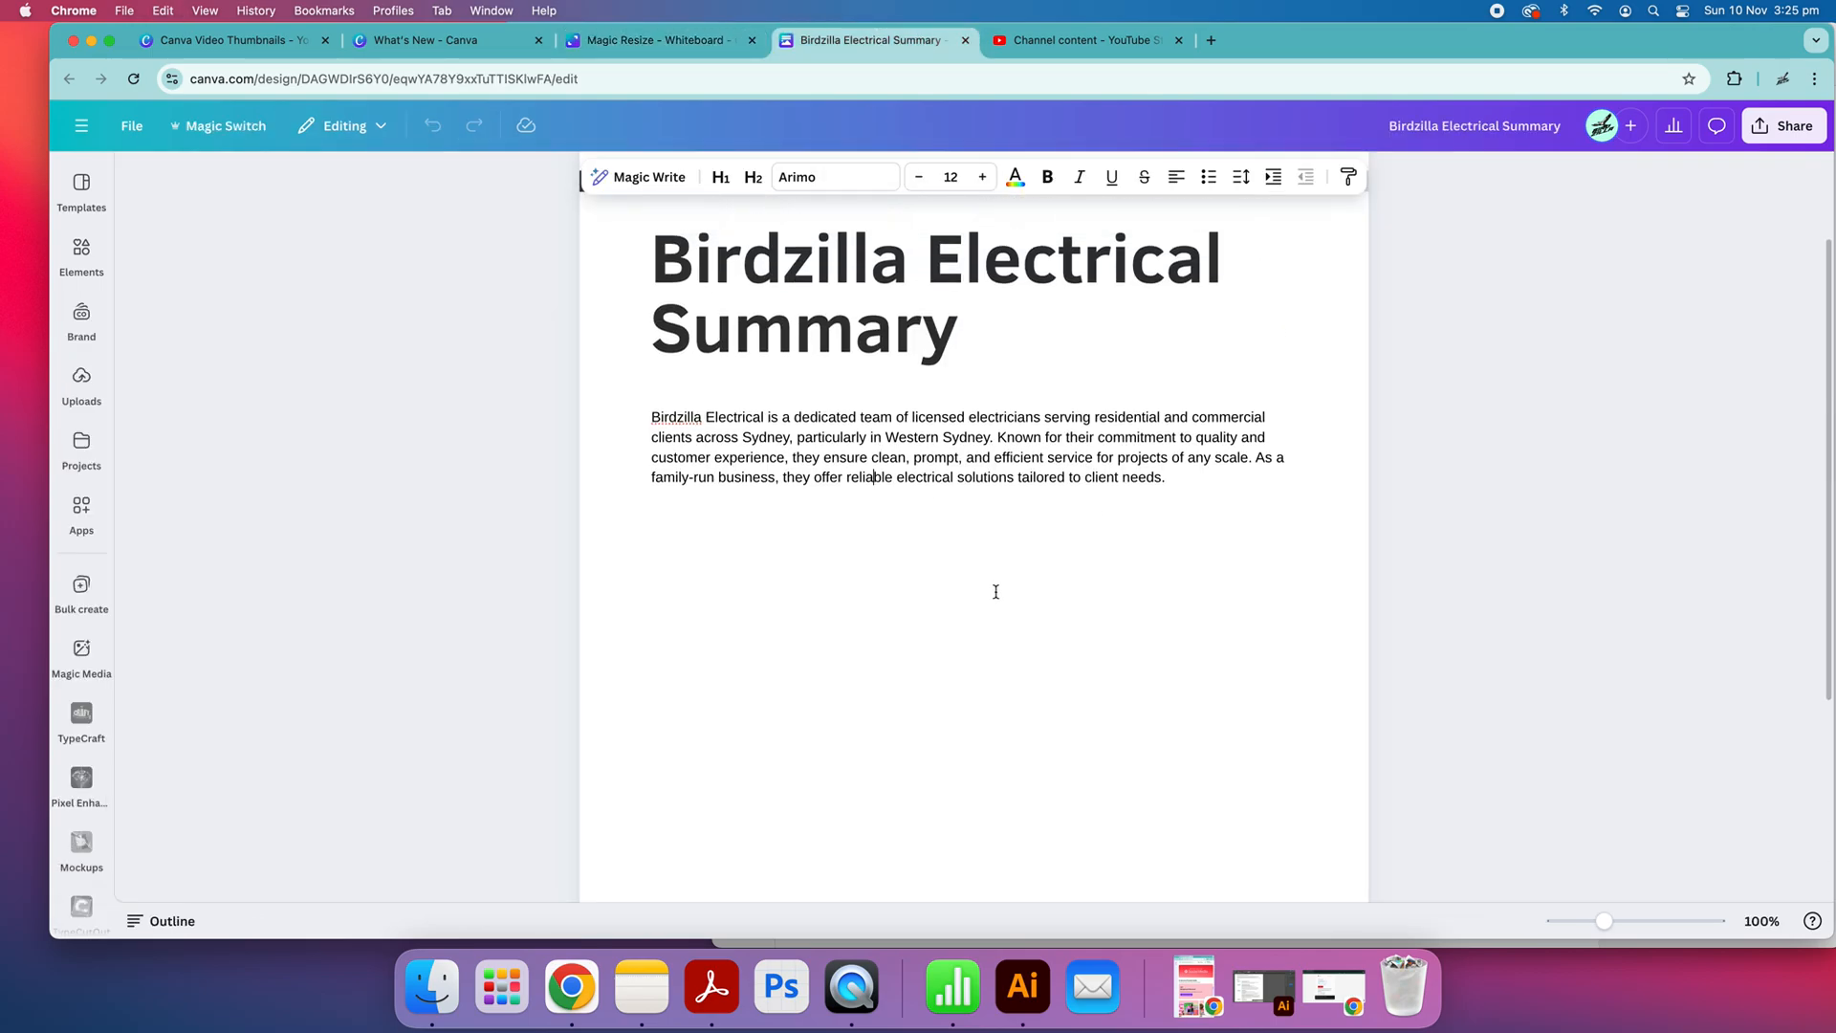
# Select the whole summary paragraph and have Magic Write continue writing from it
pyautogui.moveTo(1170, 484); pyautogui.dragTo(650, 430)
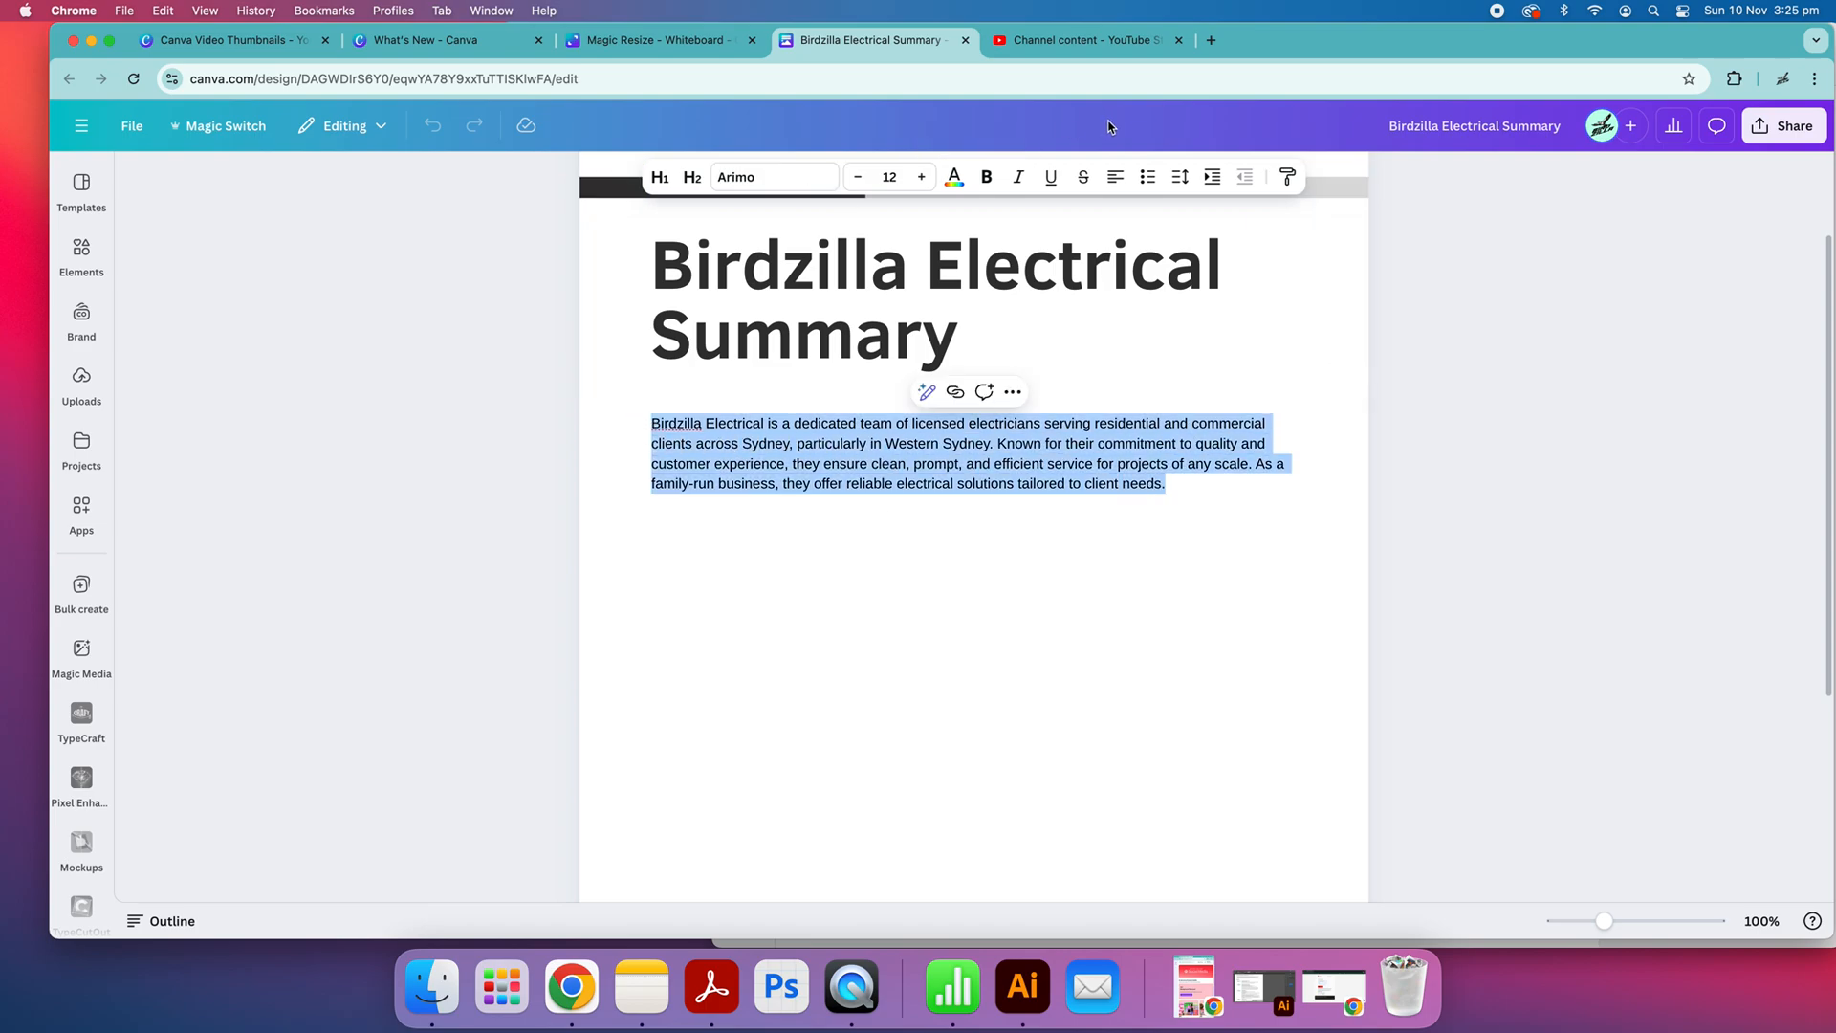
pyautogui.click(1175, 541)
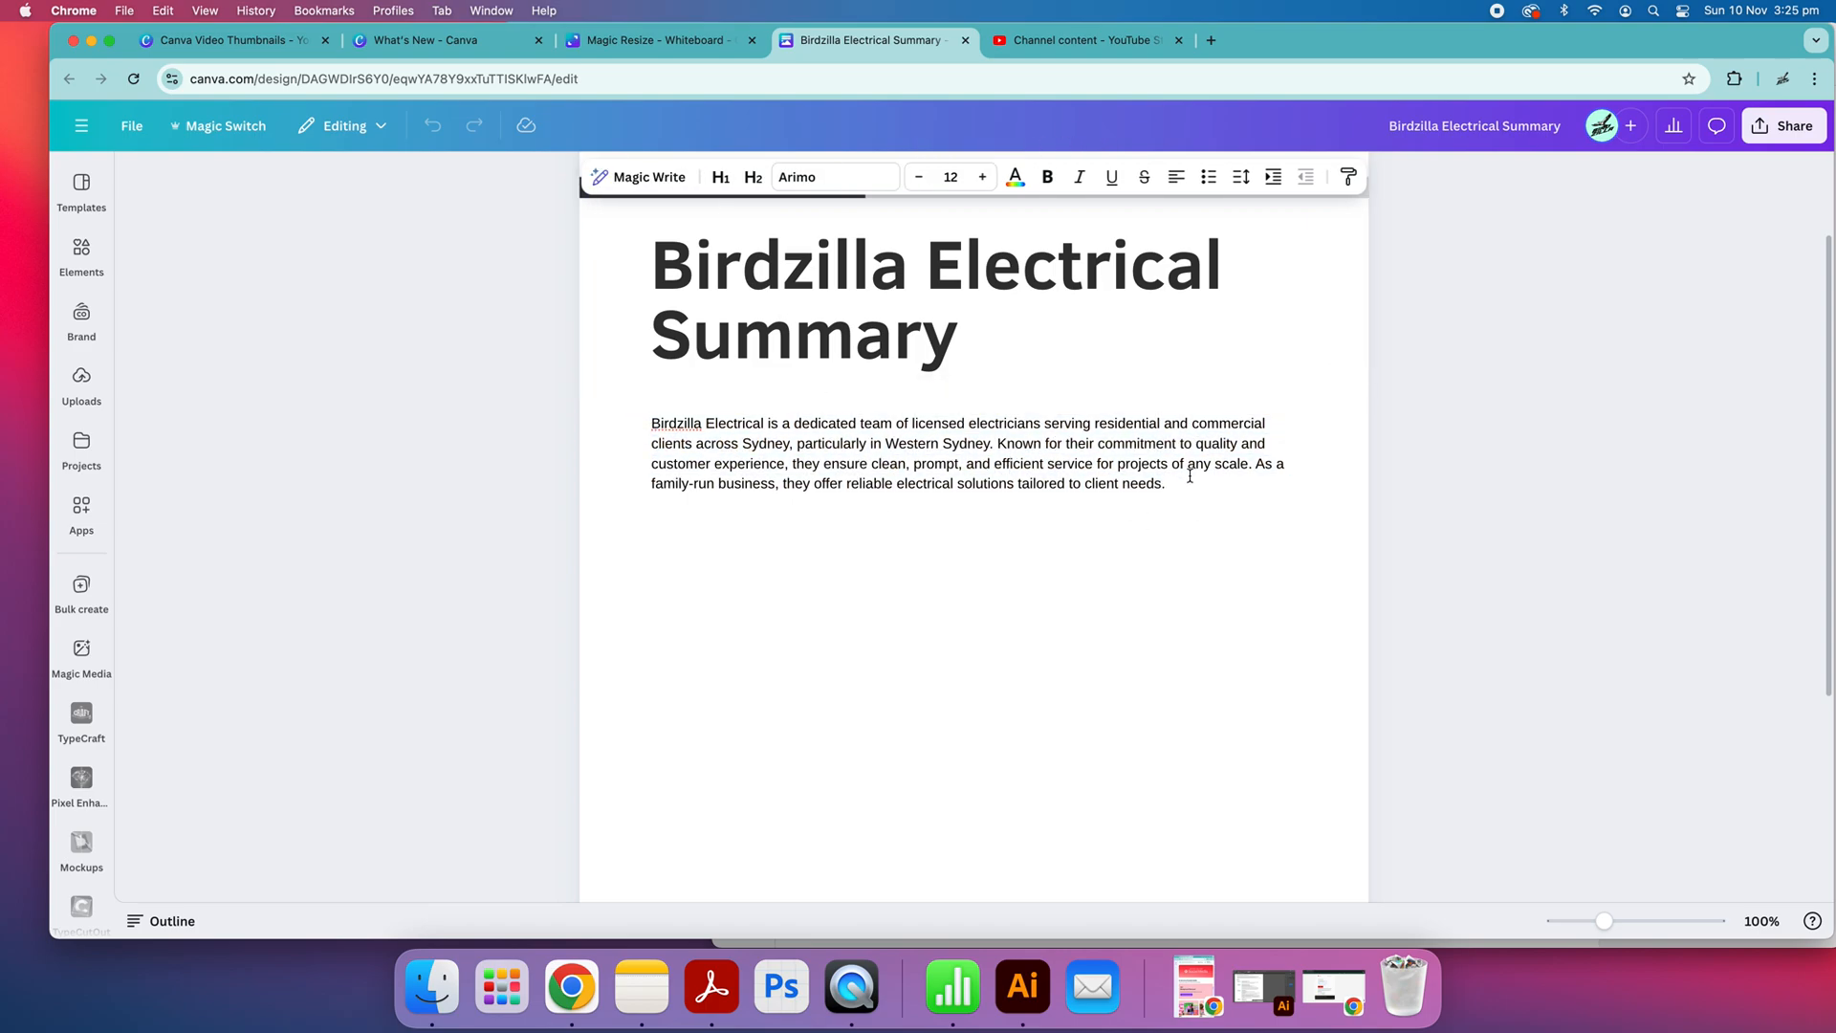
pyautogui.moveTo(1189, 475); pyautogui.dragTo(619, 414)
pyautogui.click(928, 396)
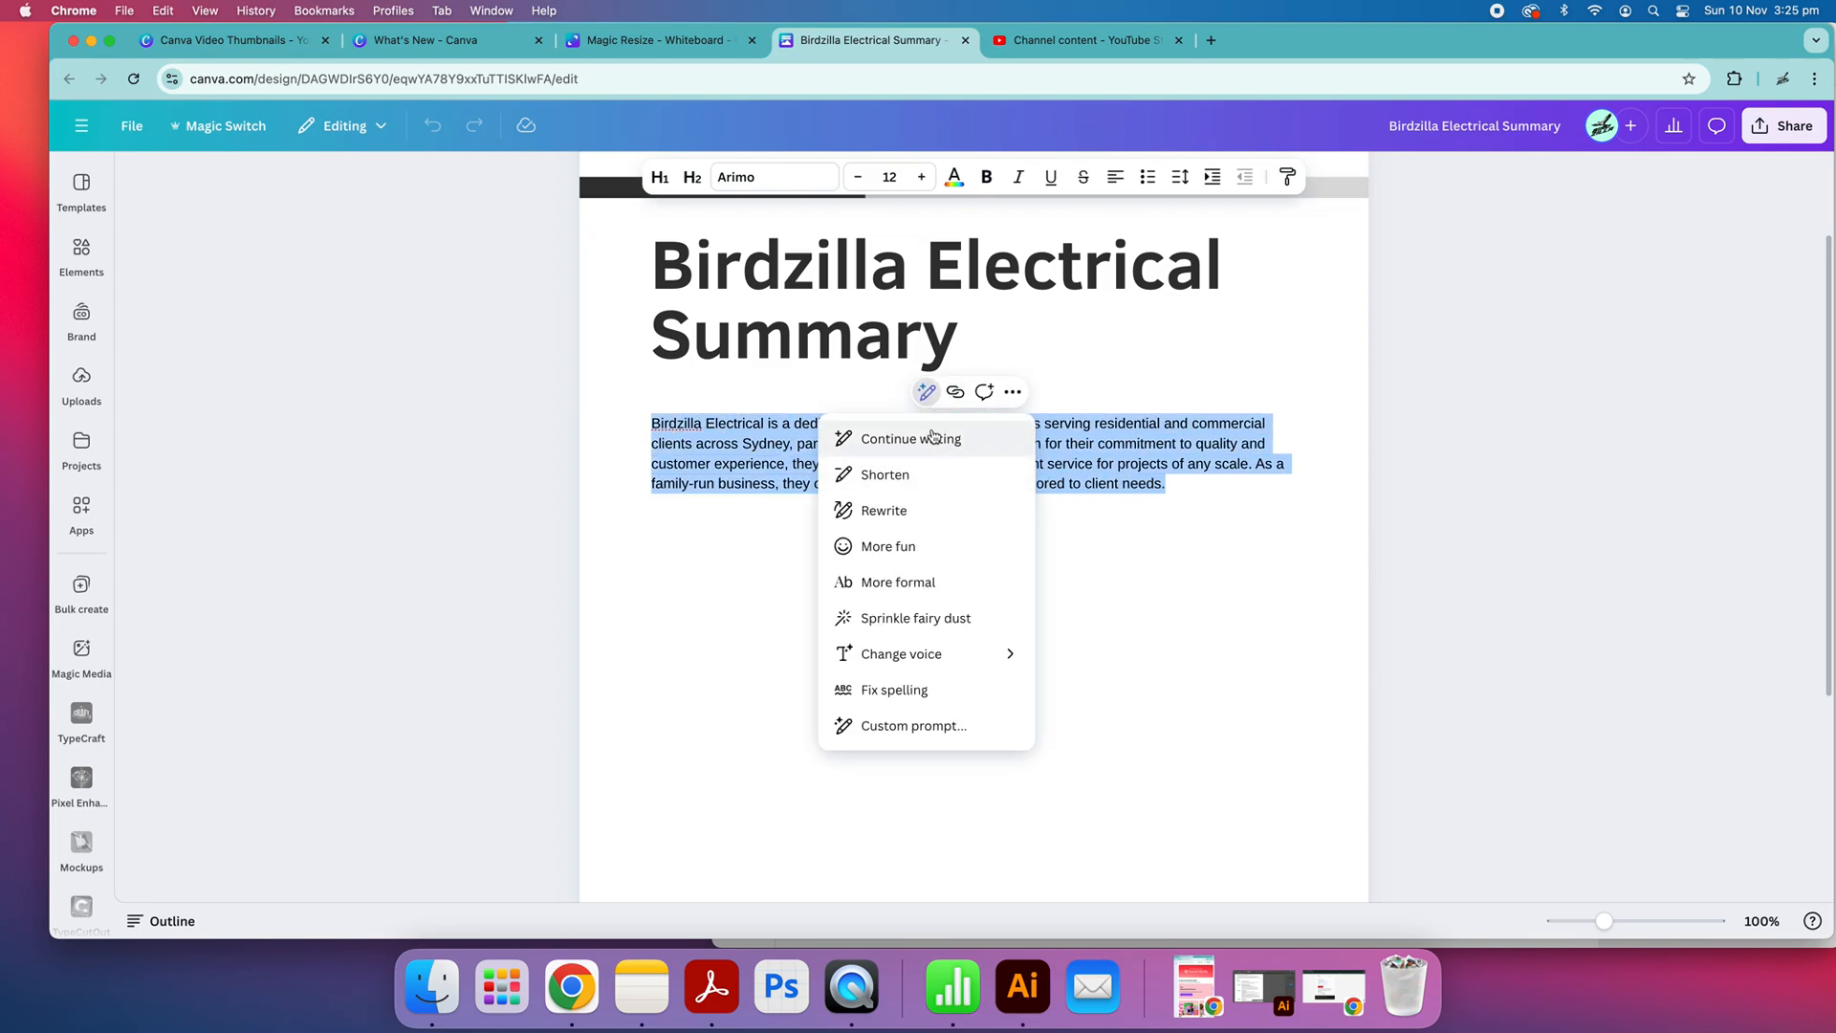
pyautogui.click(932, 436)
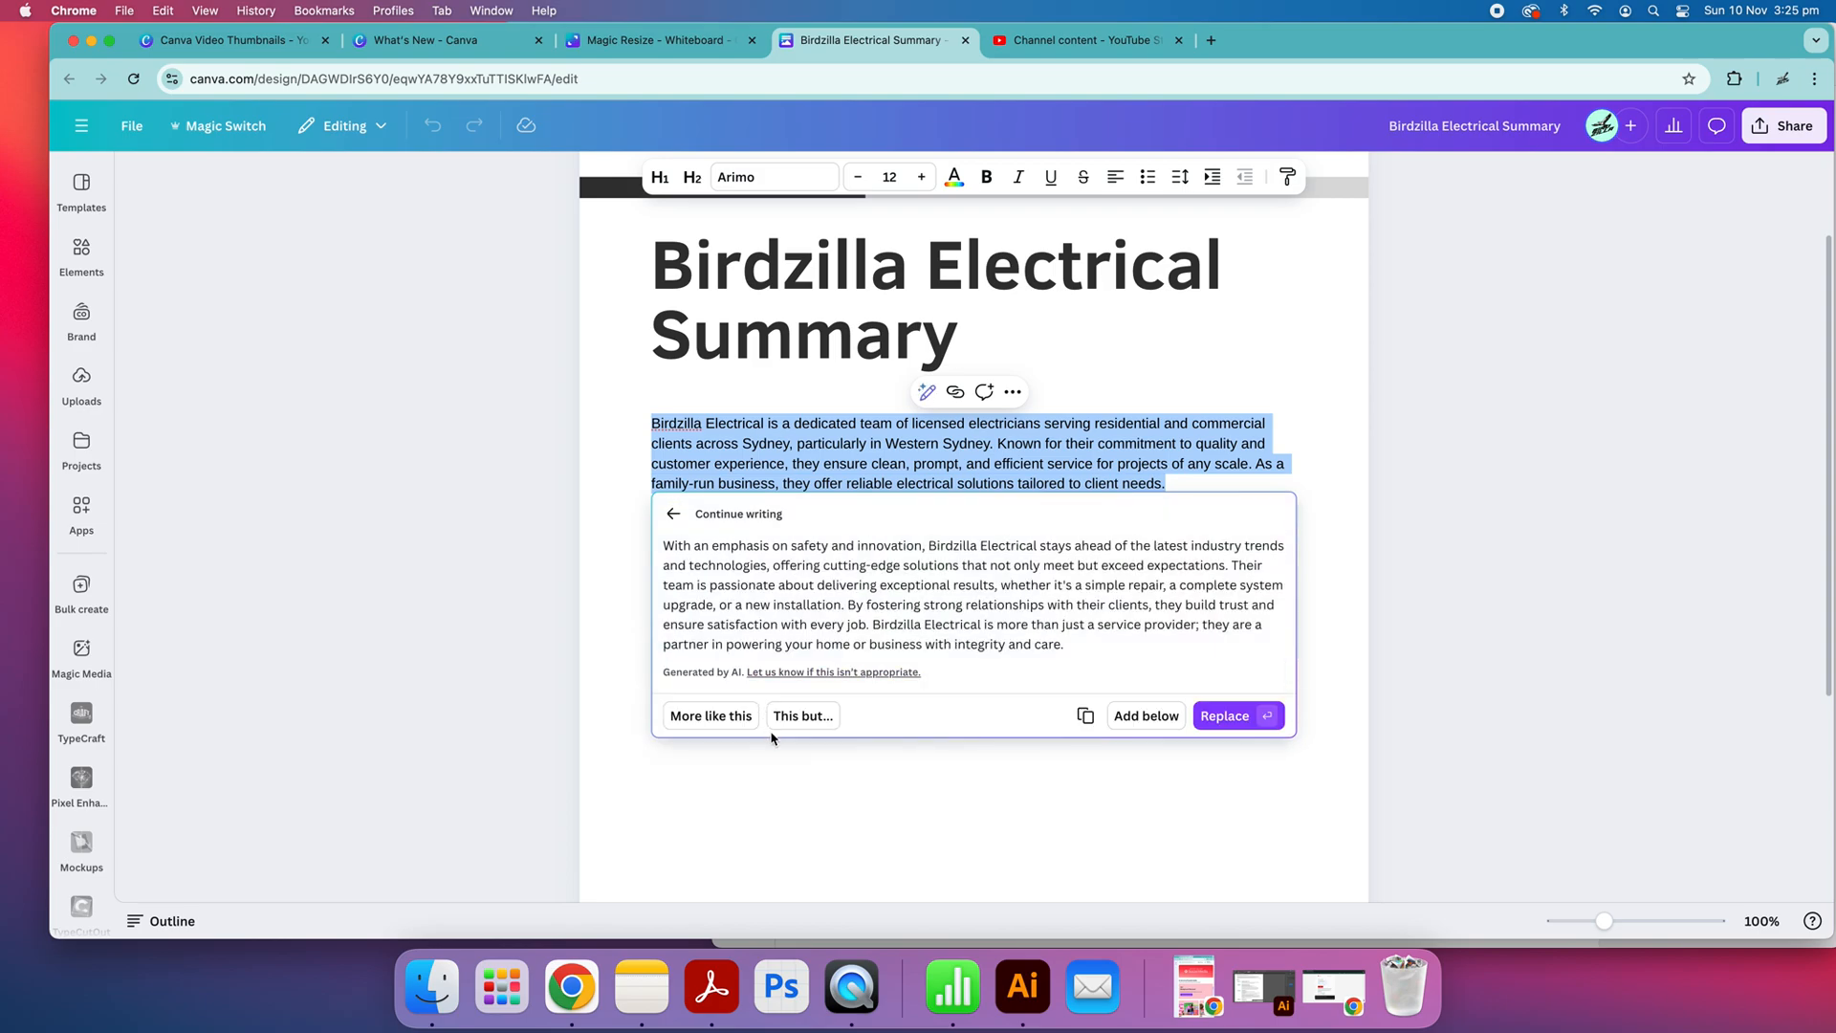
# Regenerate the continuation with the instruction "Expand on a electrical business that will help builders, contractors and homeowners with their recent home builds"
pyautogui.click(793, 717)
pyautogui.write('Ex')
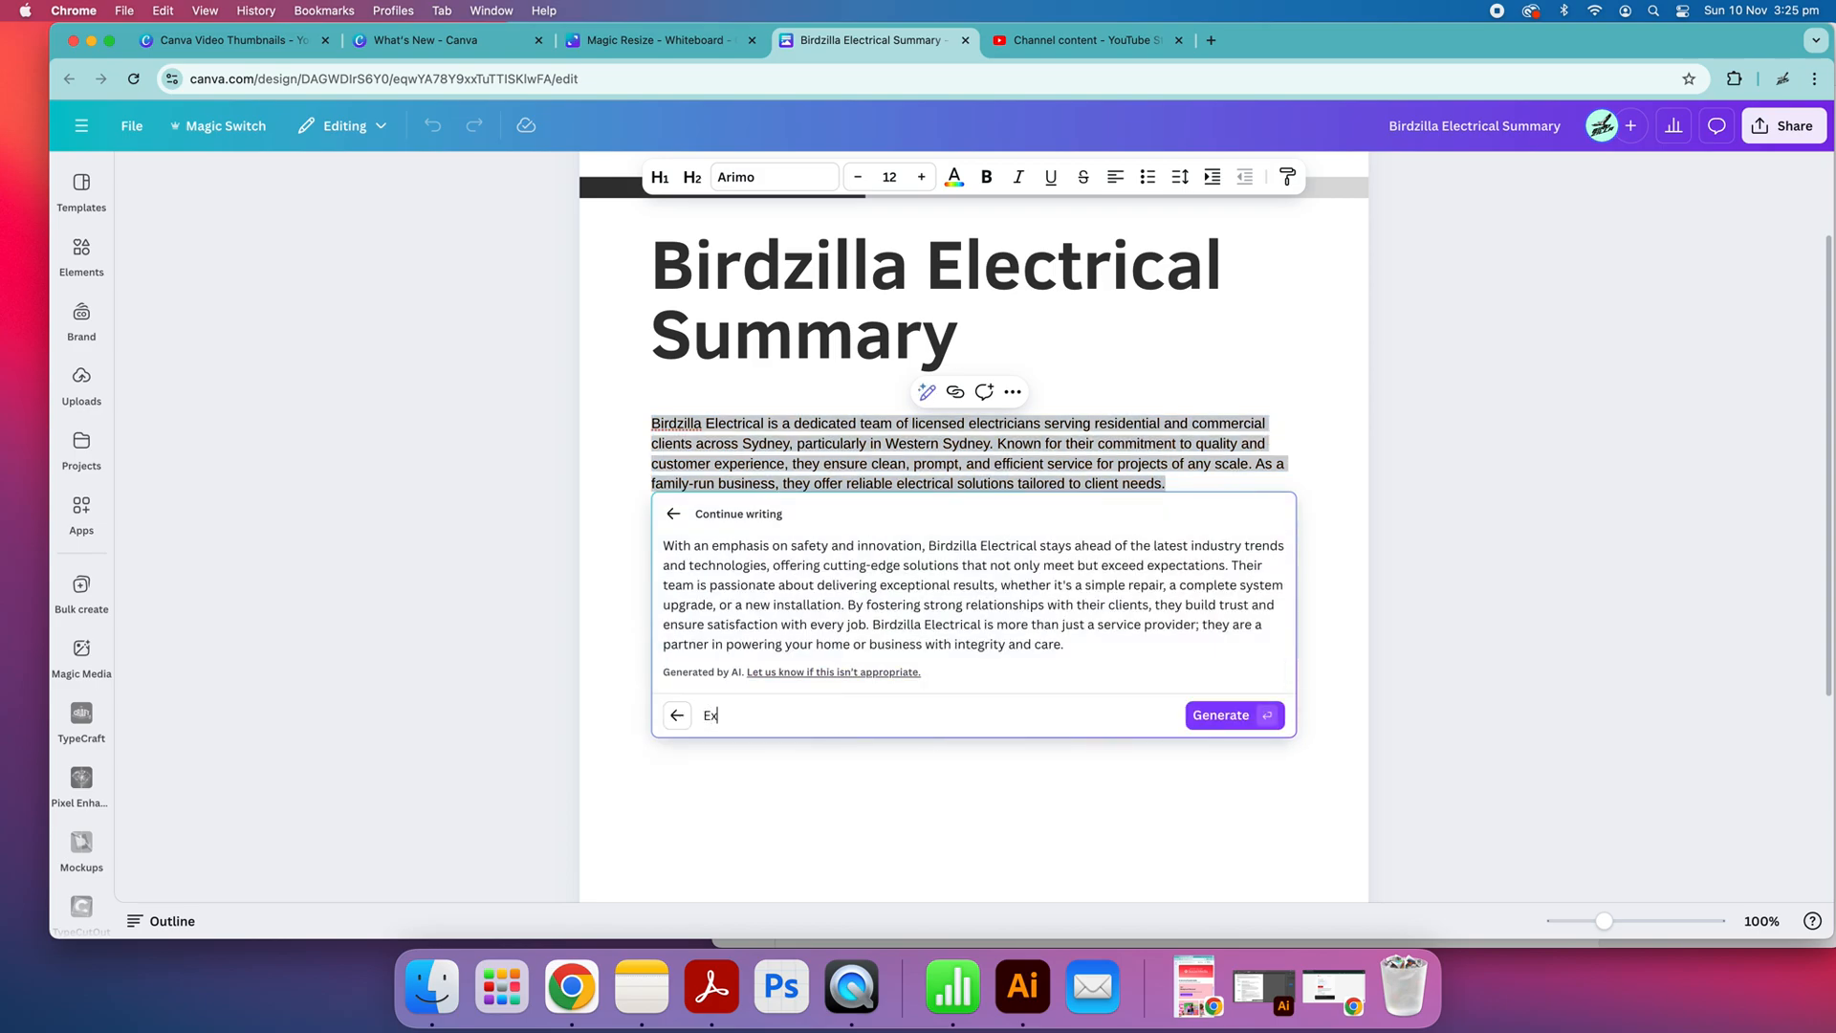
pyautogui.write('pand on a electrical business that will help builders')
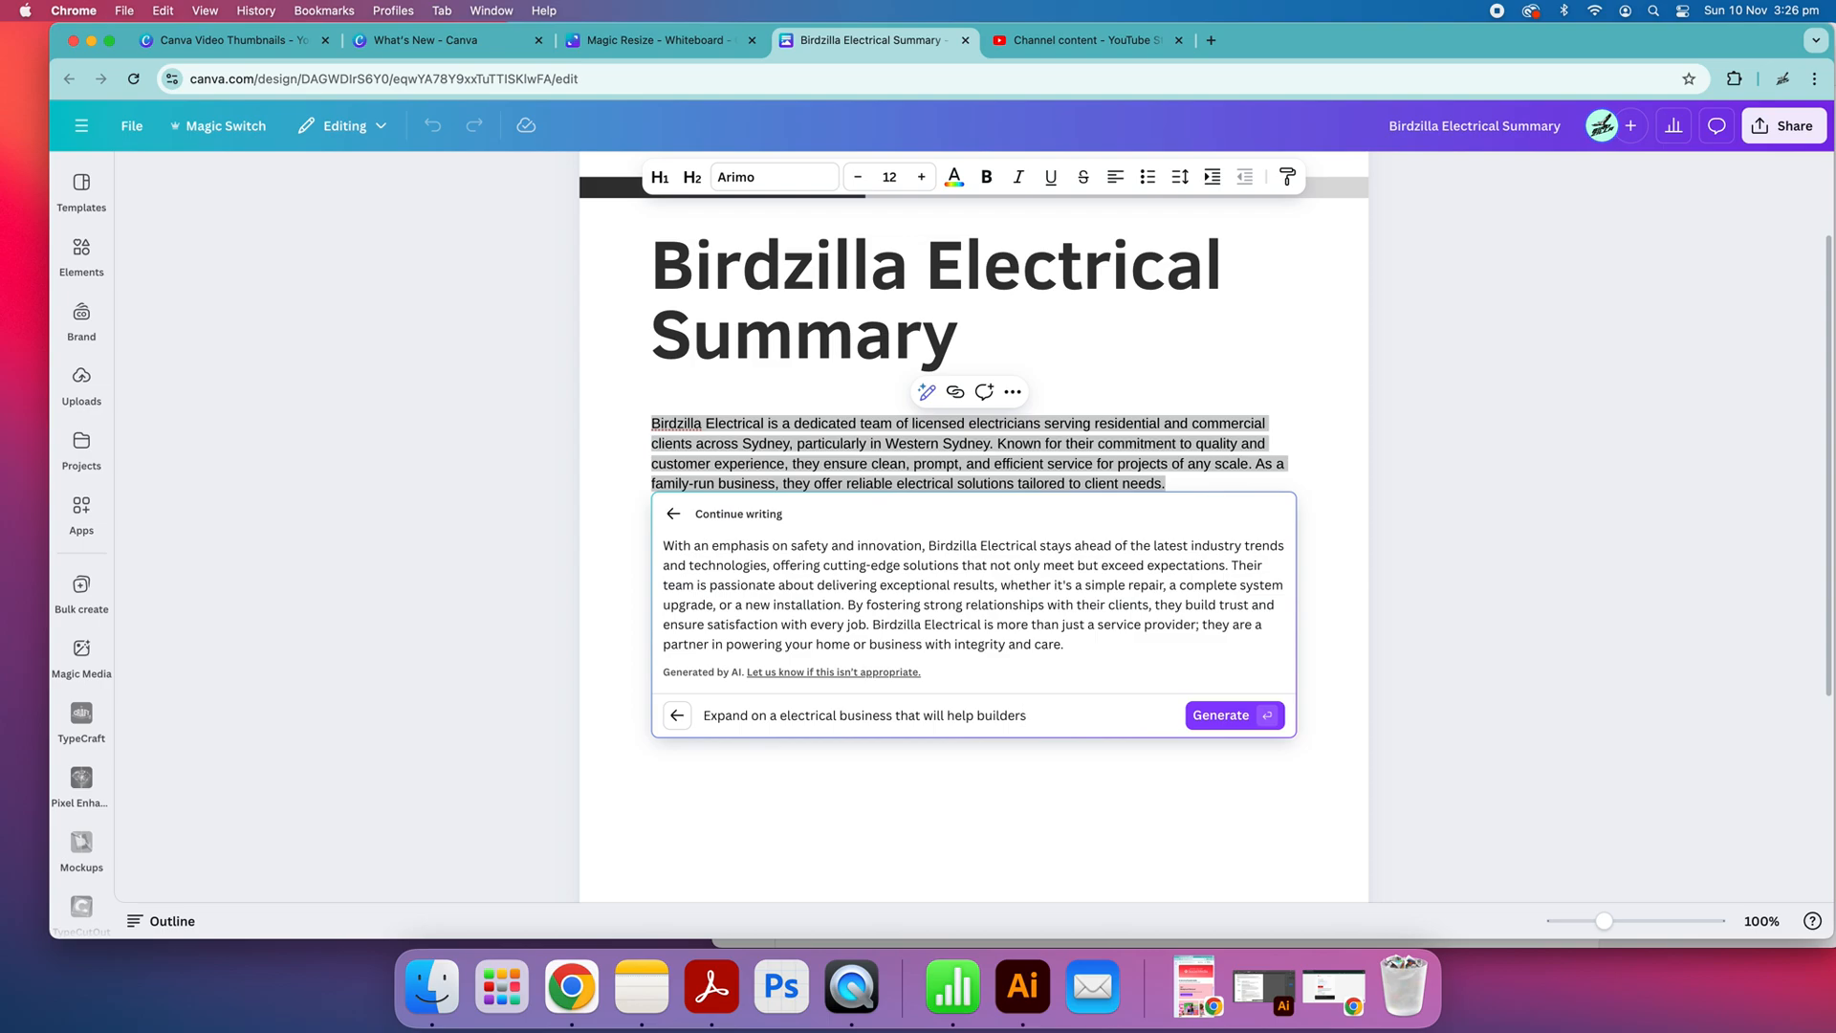
pyautogui.write('contractors and homeown')
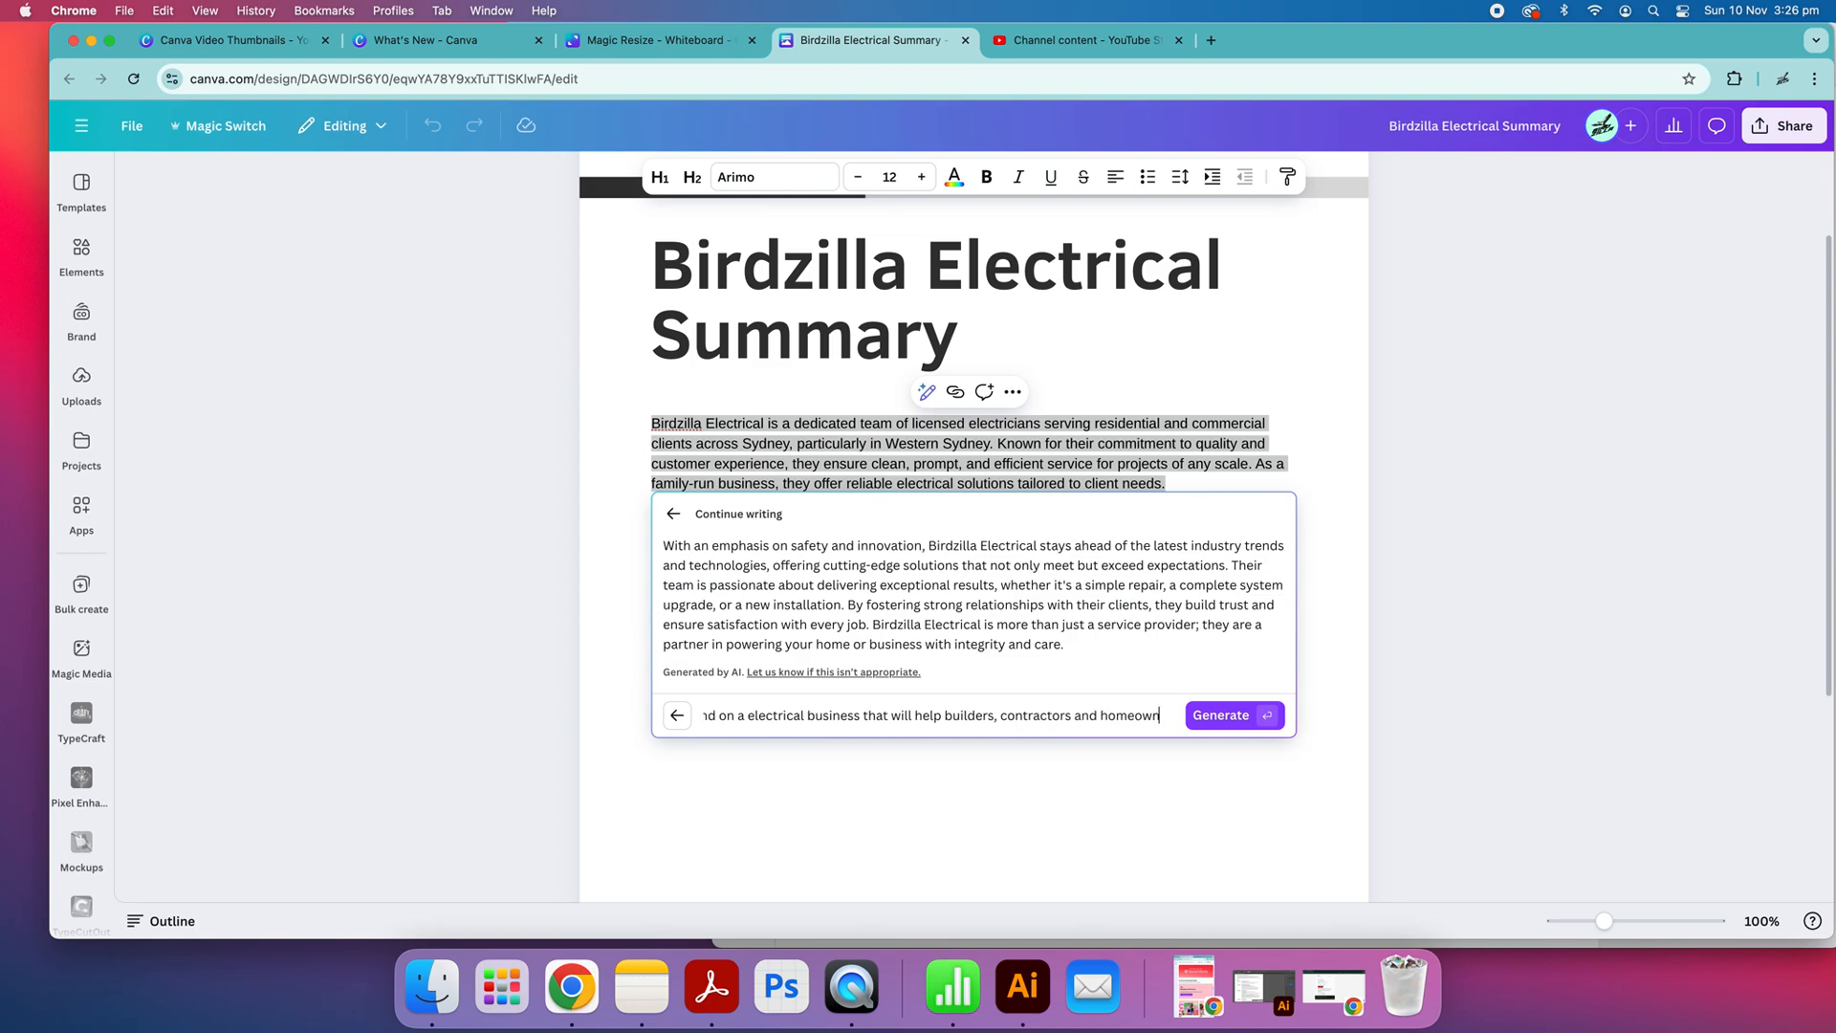
pyautogui.write('ers with their recent home builds')
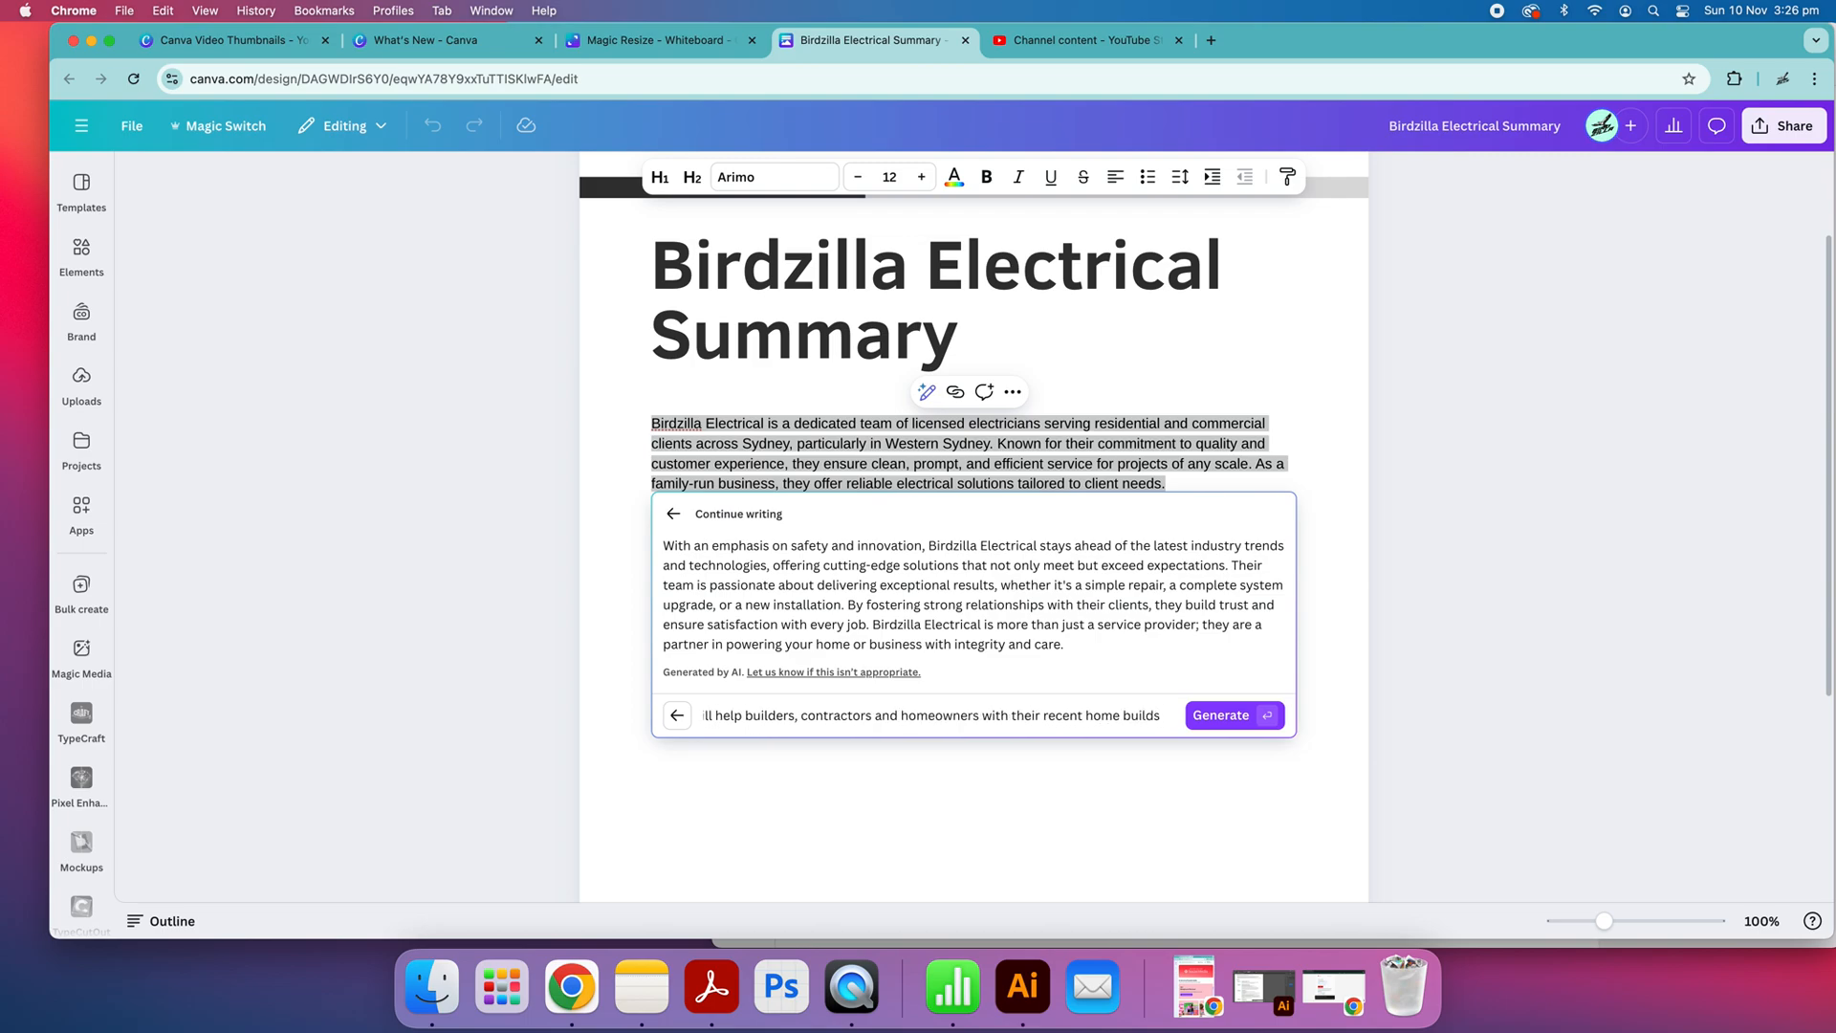
pyautogui.click(1214, 728)
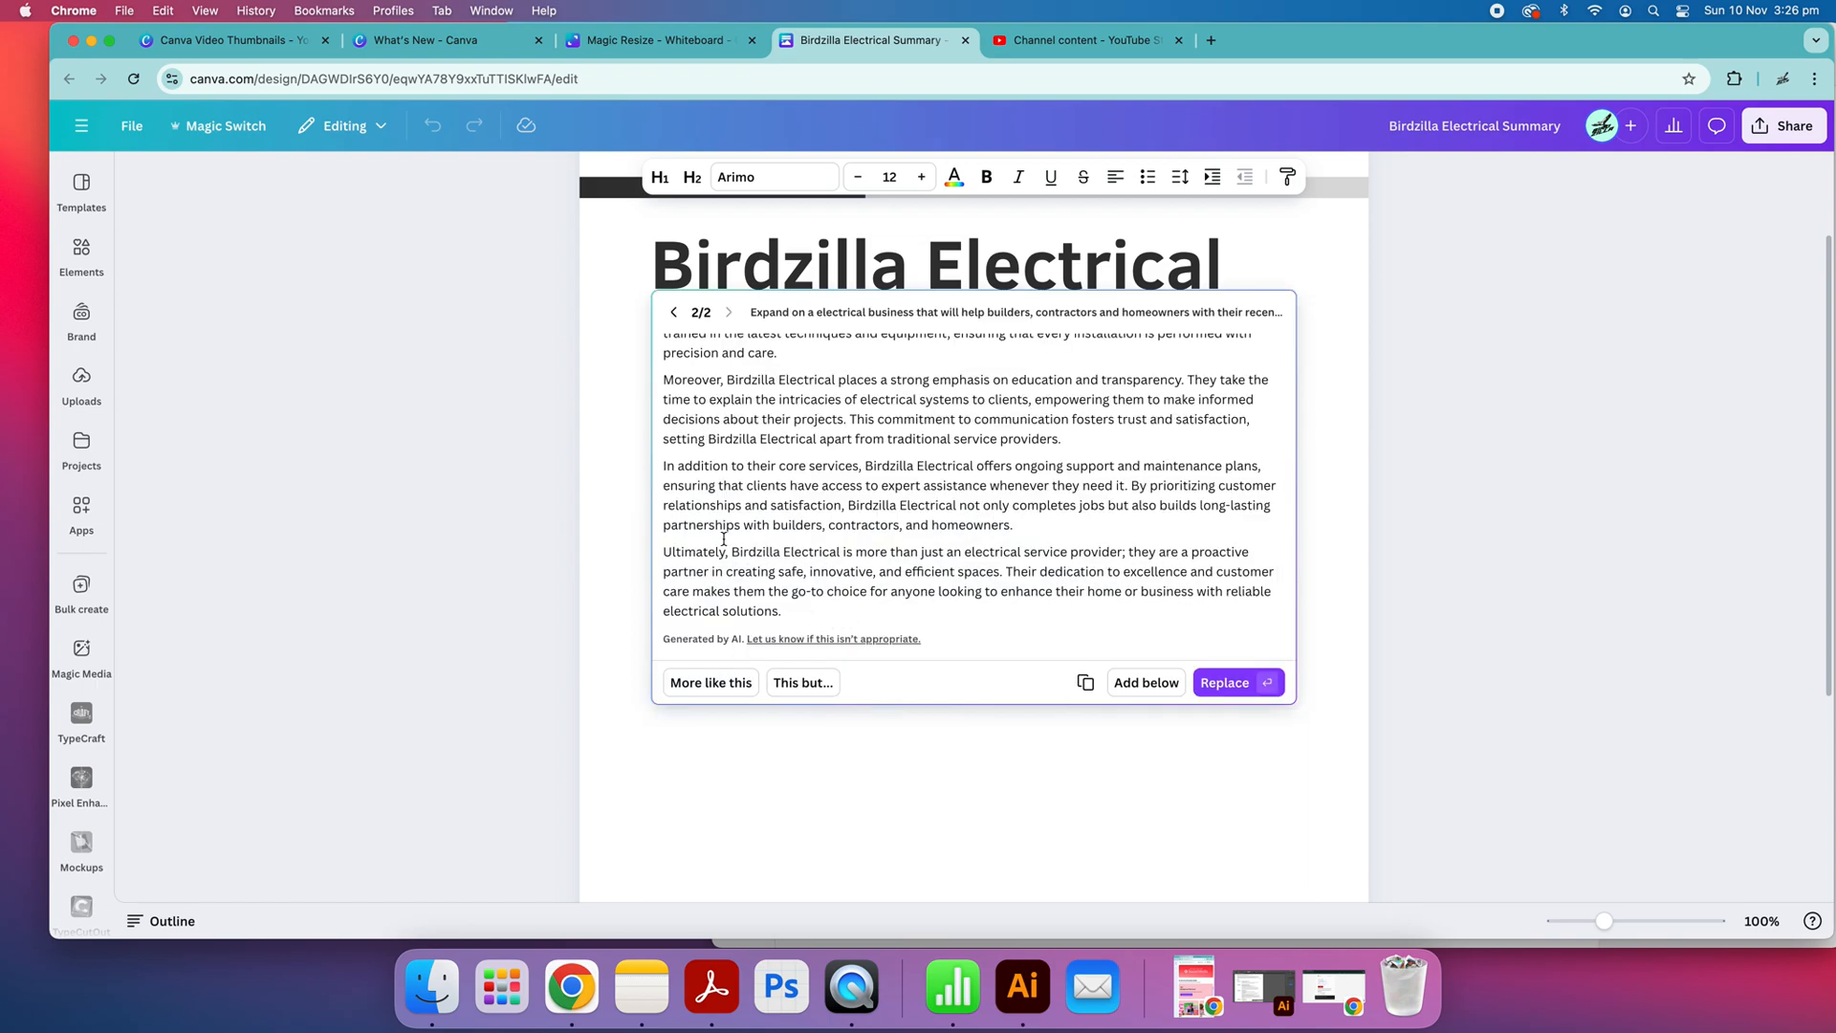
# Review the expanded text and add it below the existing summary paragraph
pyautogui.scroll(3, 724, 538)
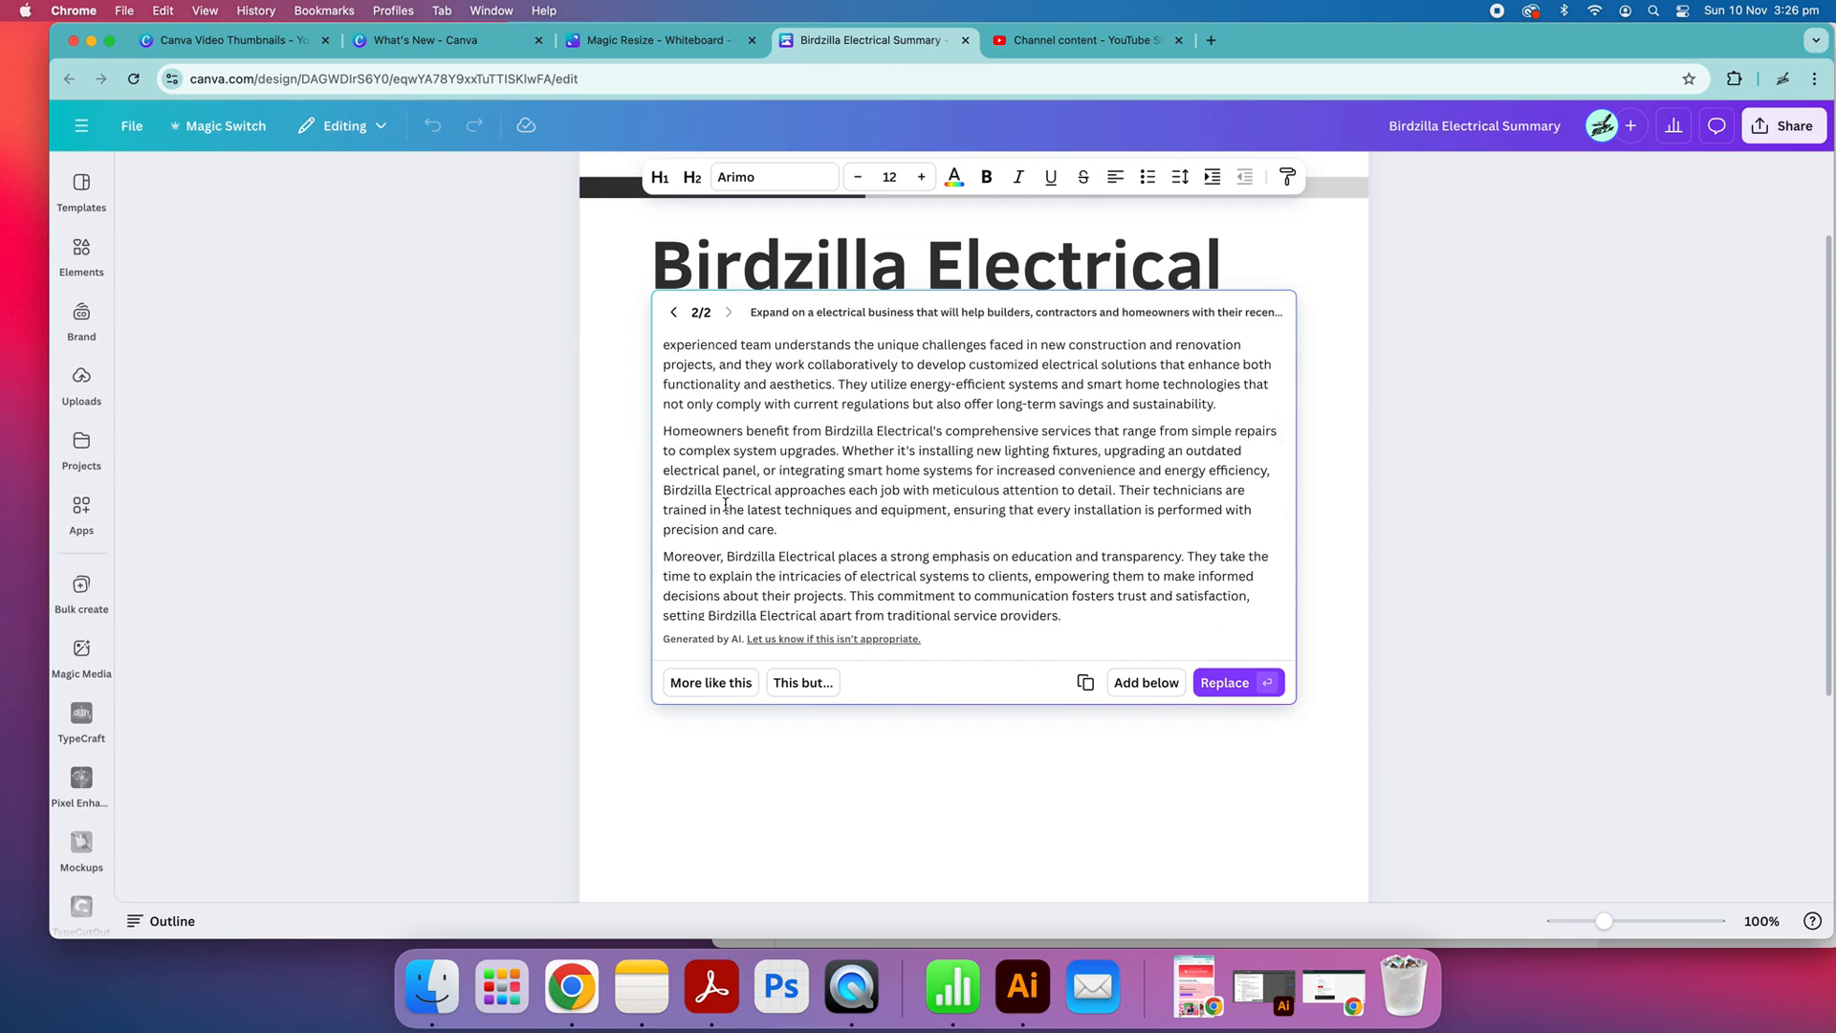
pyautogui.scroll(-2, 840, 609)
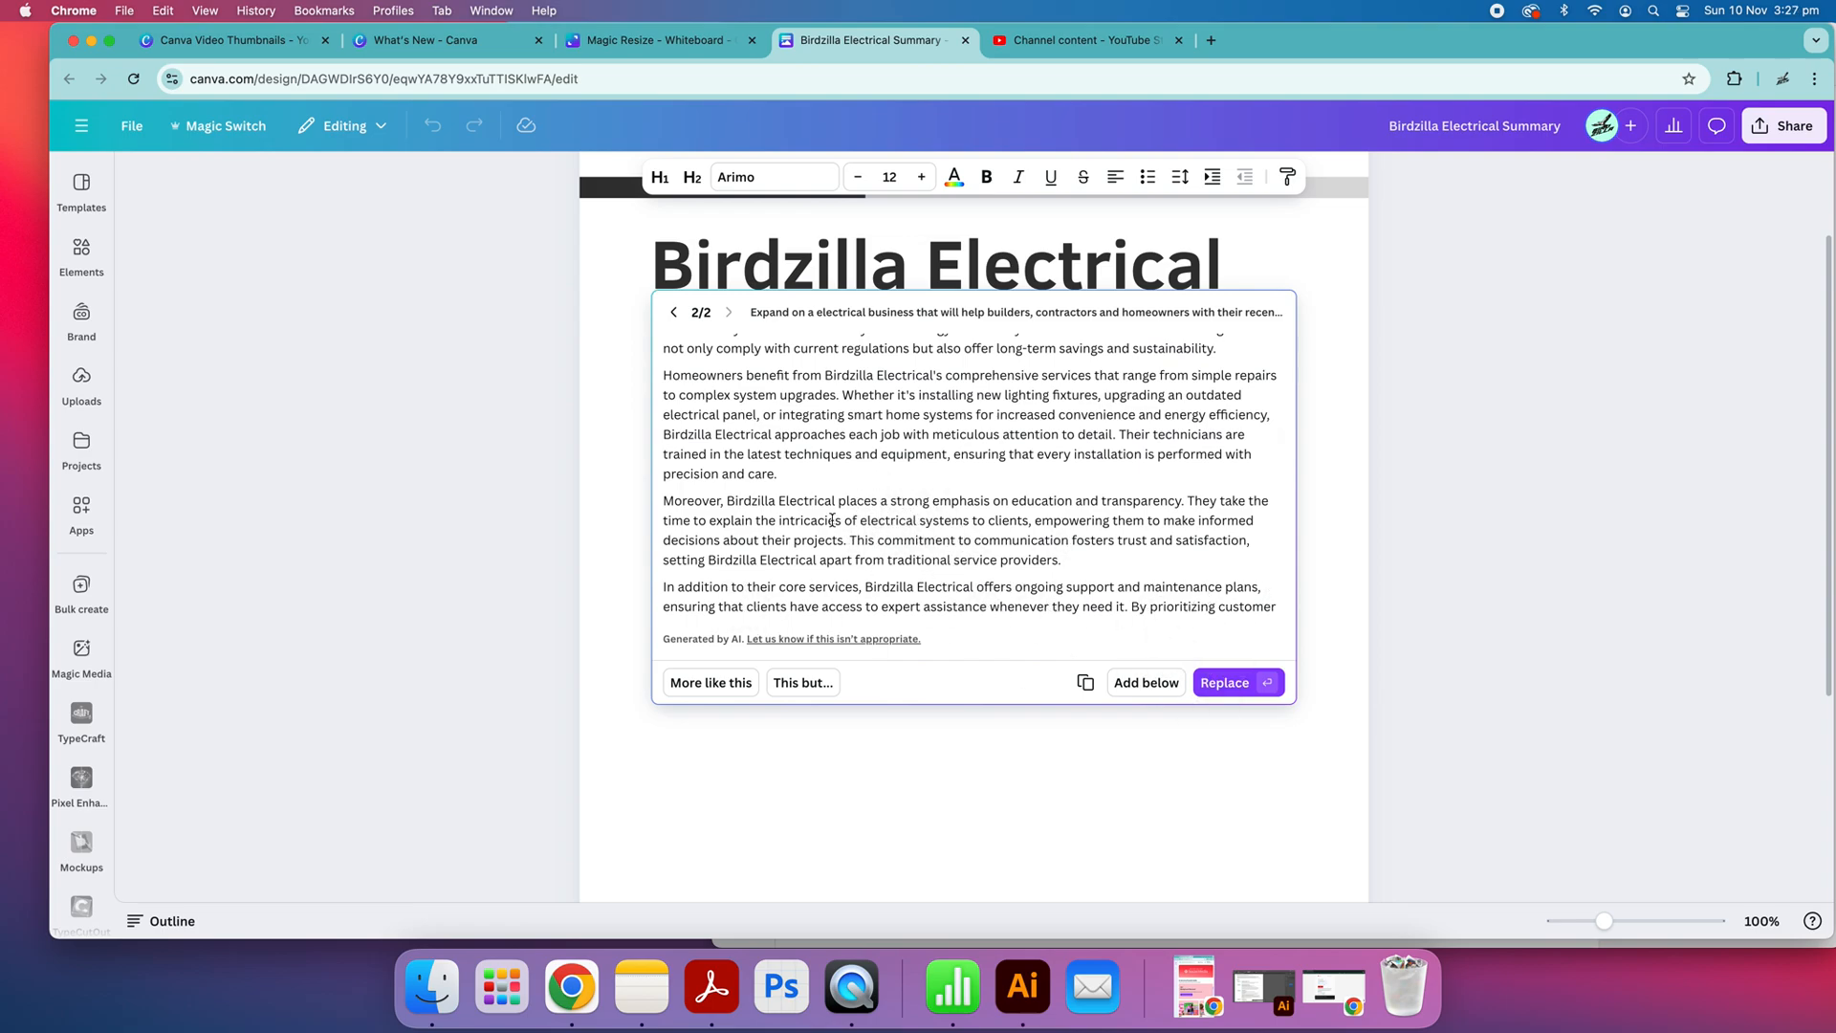
pyautogui.click(1160, 685)
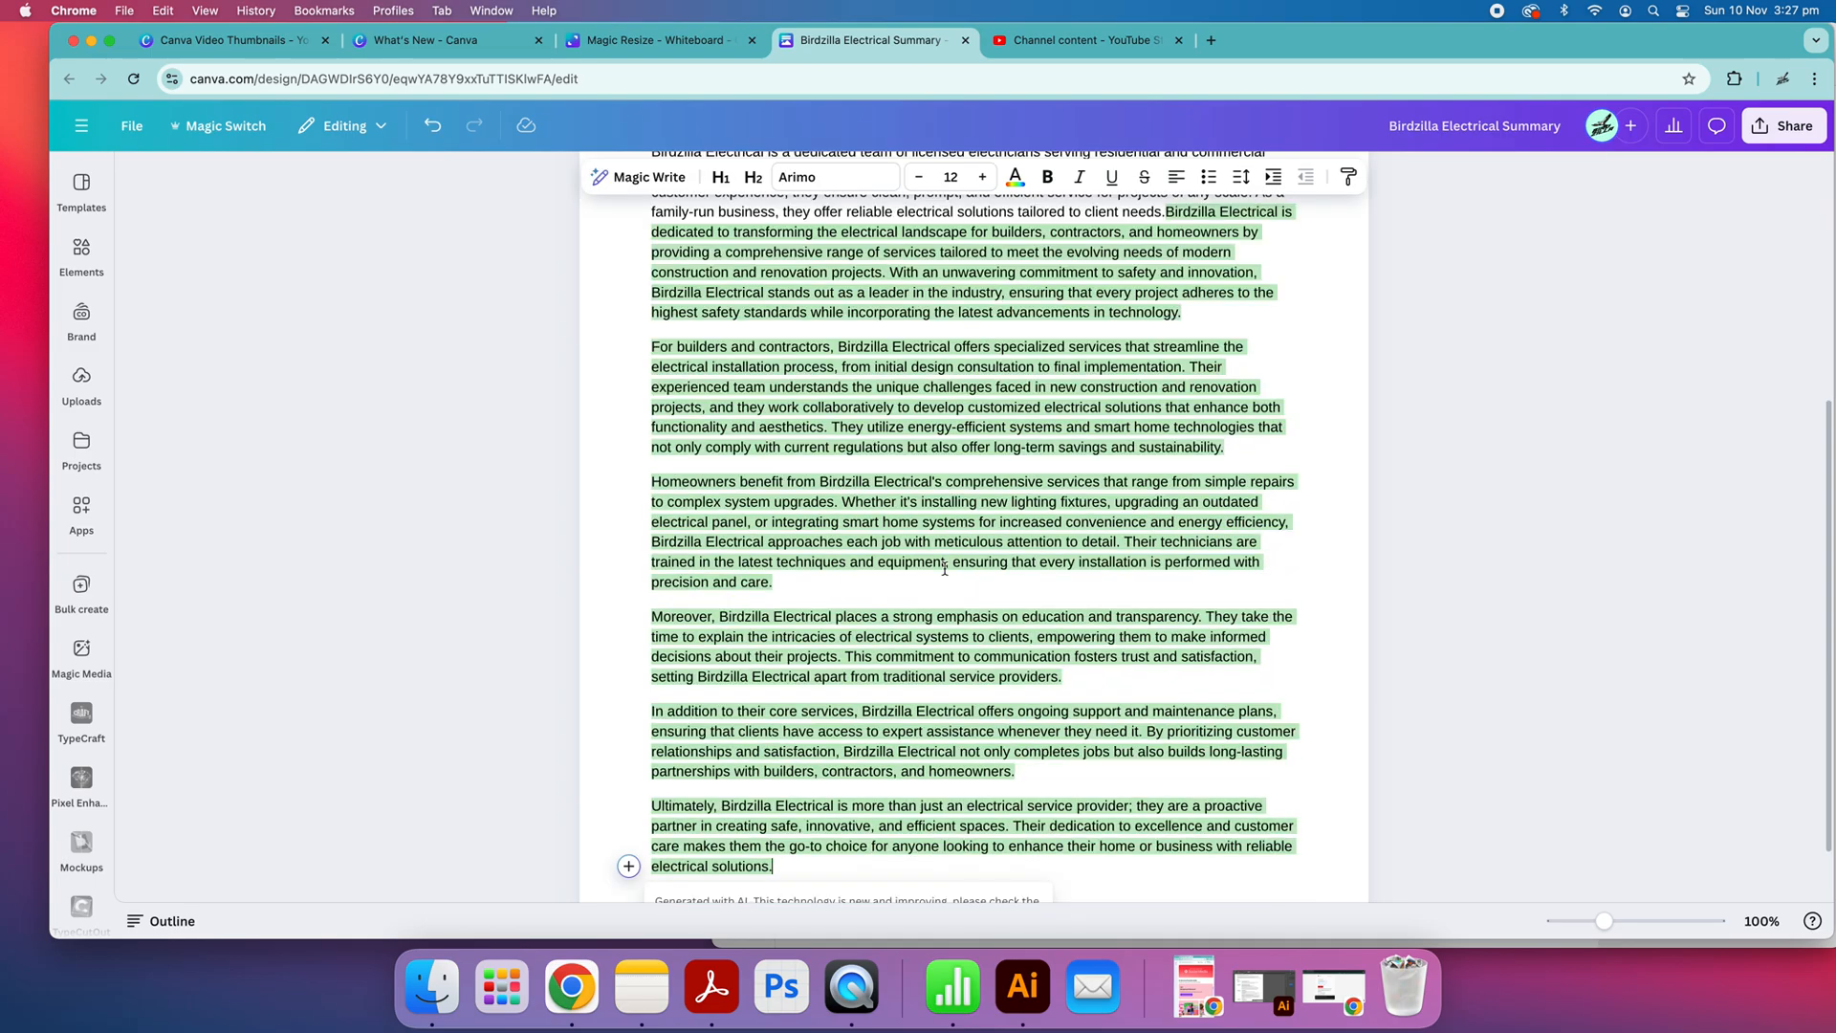
# Look over the extended summary and set the font size at the end of the added text to 11
pyautogui.scroll(5, 930, 457)
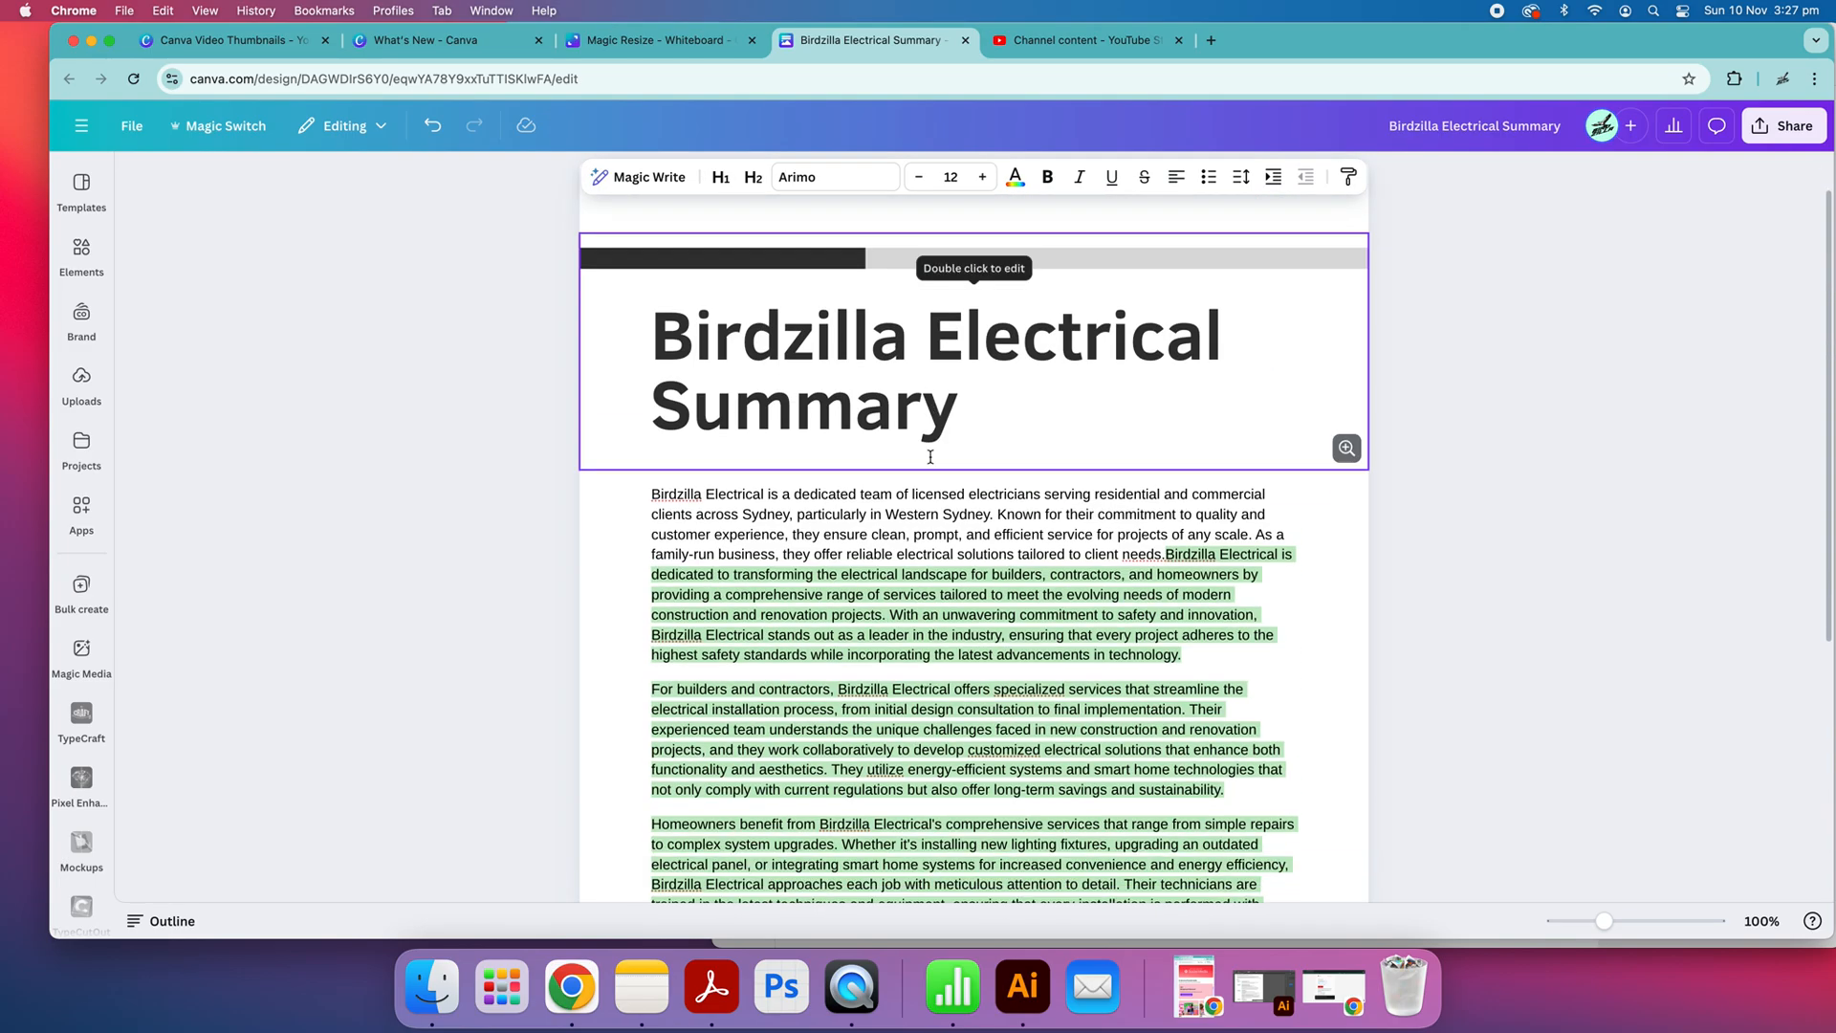
pyautogui.scroll(-3, 930, 457)
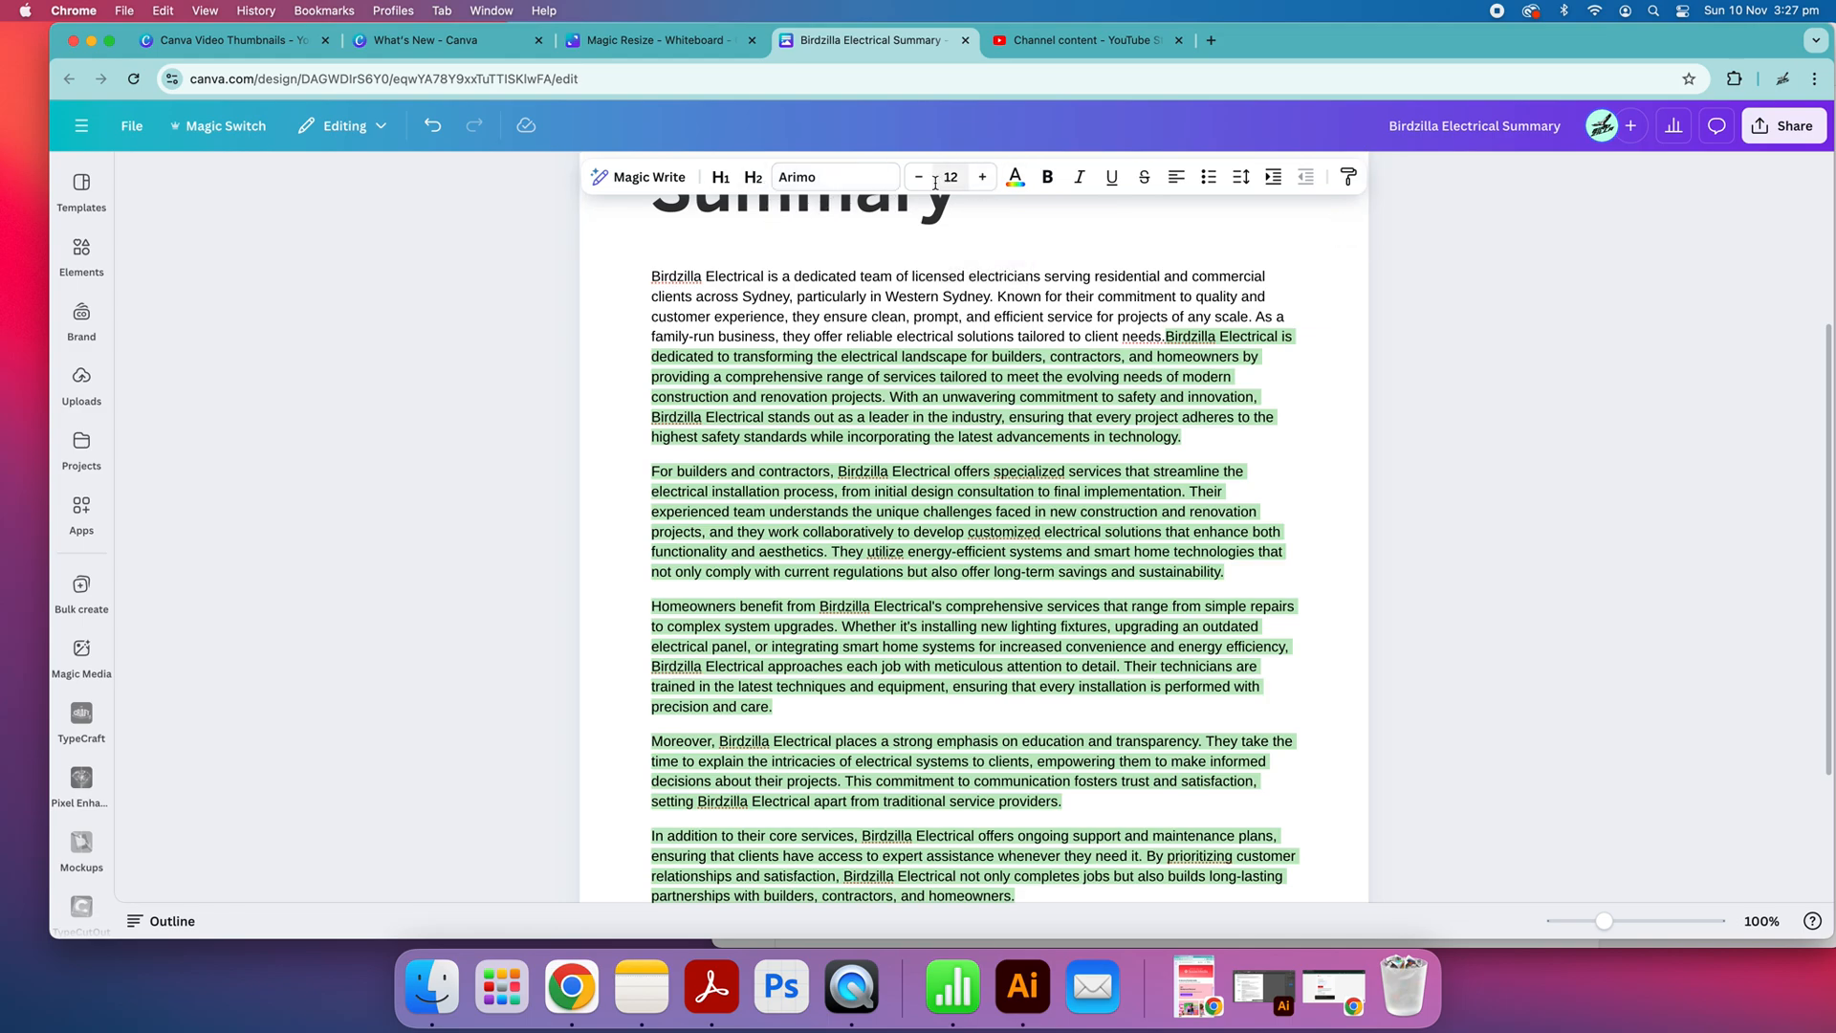
pyautogui.click(918, 177)
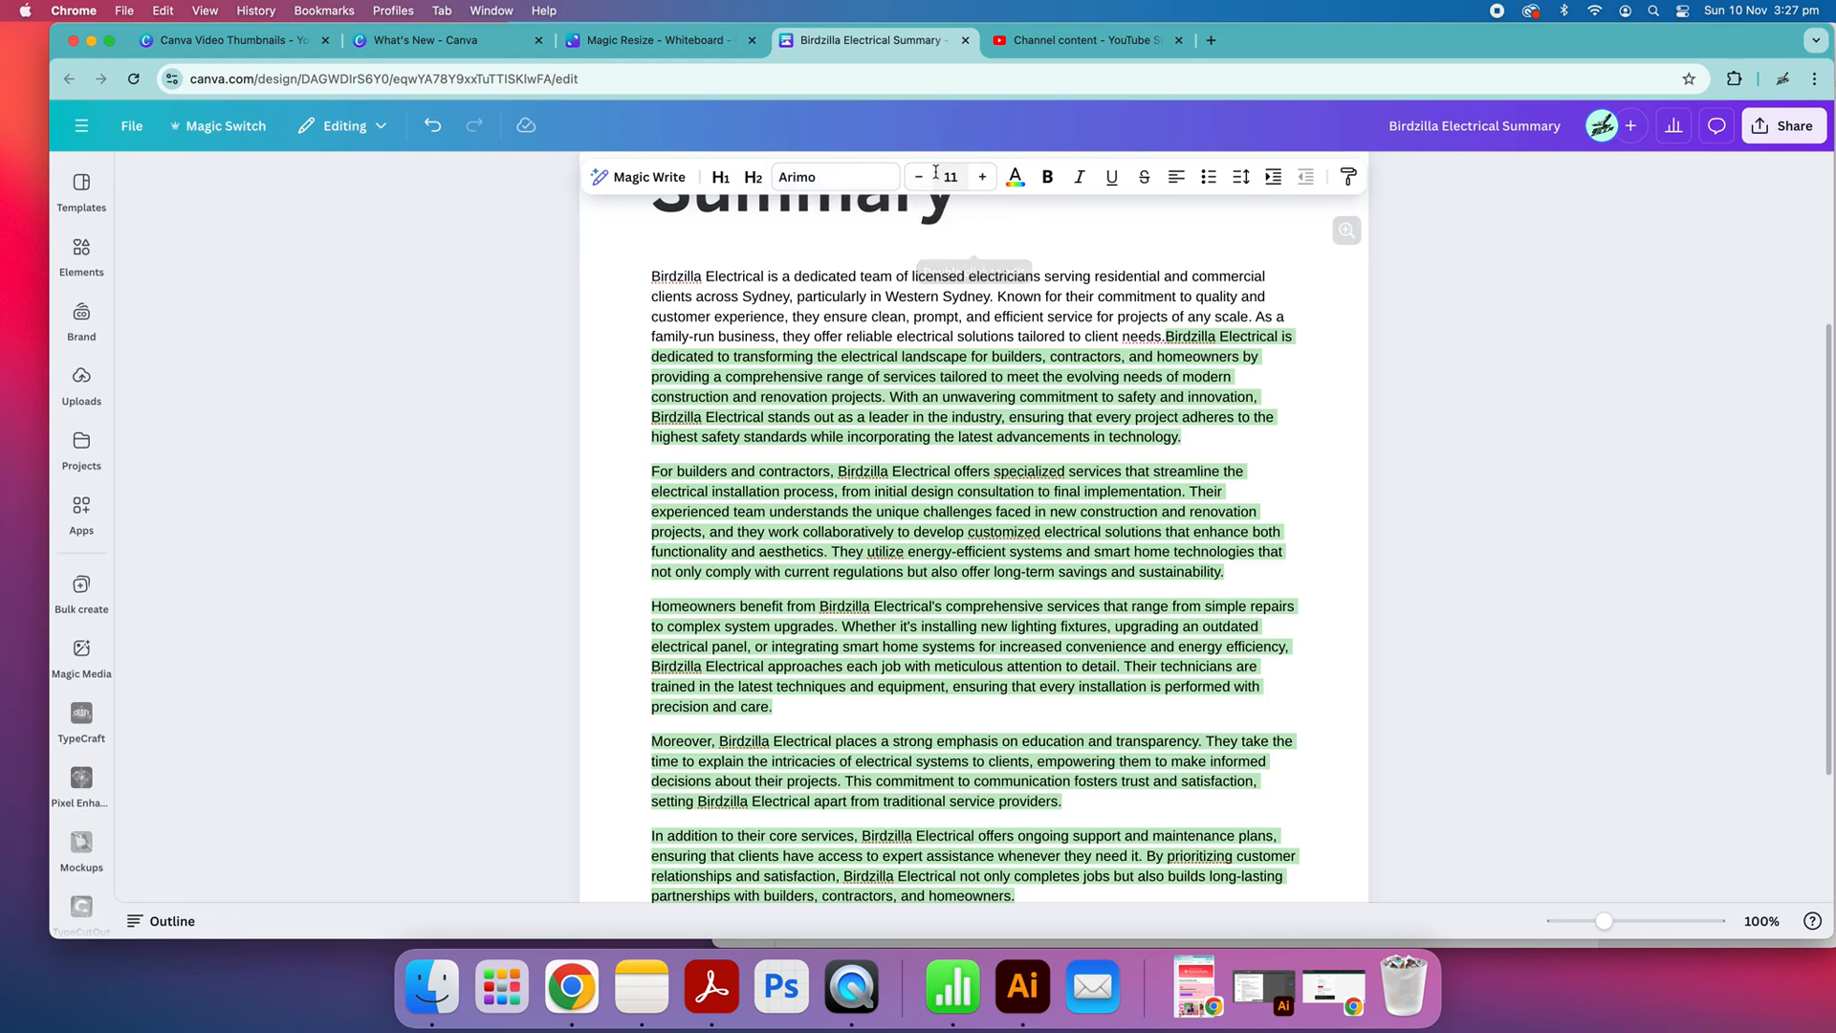
# Delete the sentence starting "With an unwavering commitment to safety and innovation" from the first summary paragraph and look over the remaining text
pyautogui.click(1096, 437)
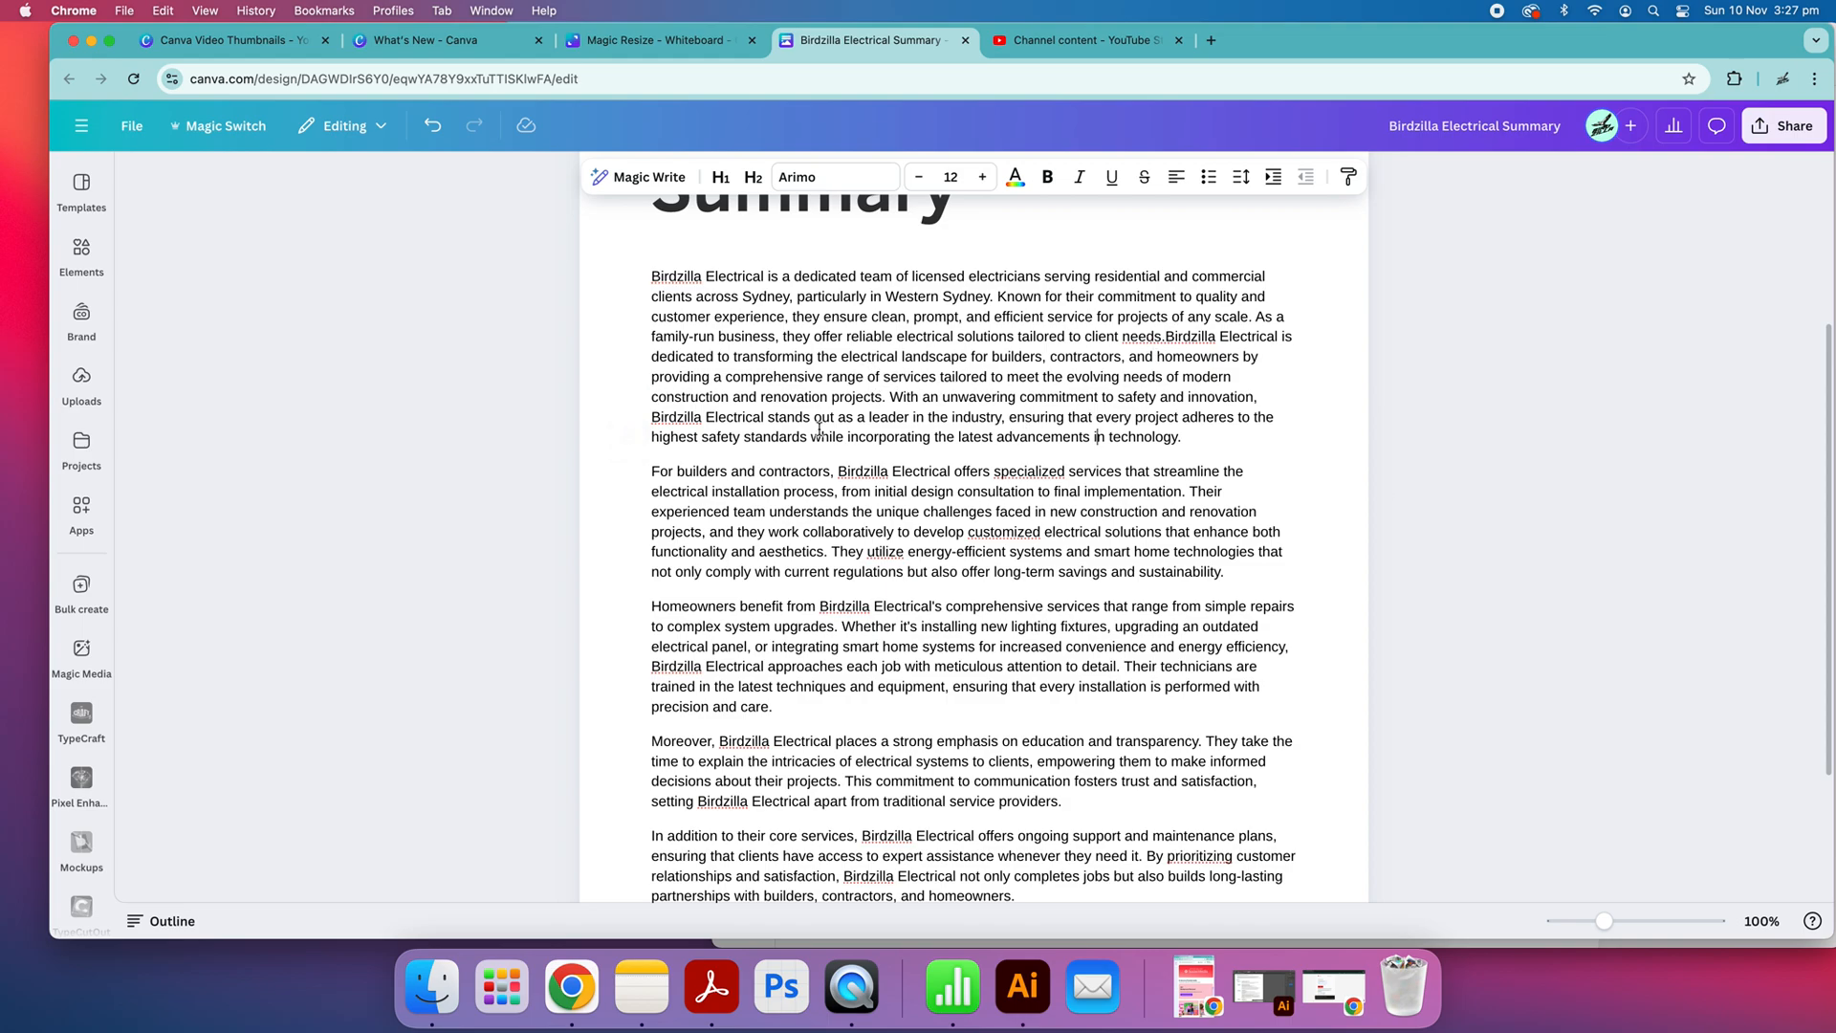
pyautogui.scroll(-2, 1103, 419)
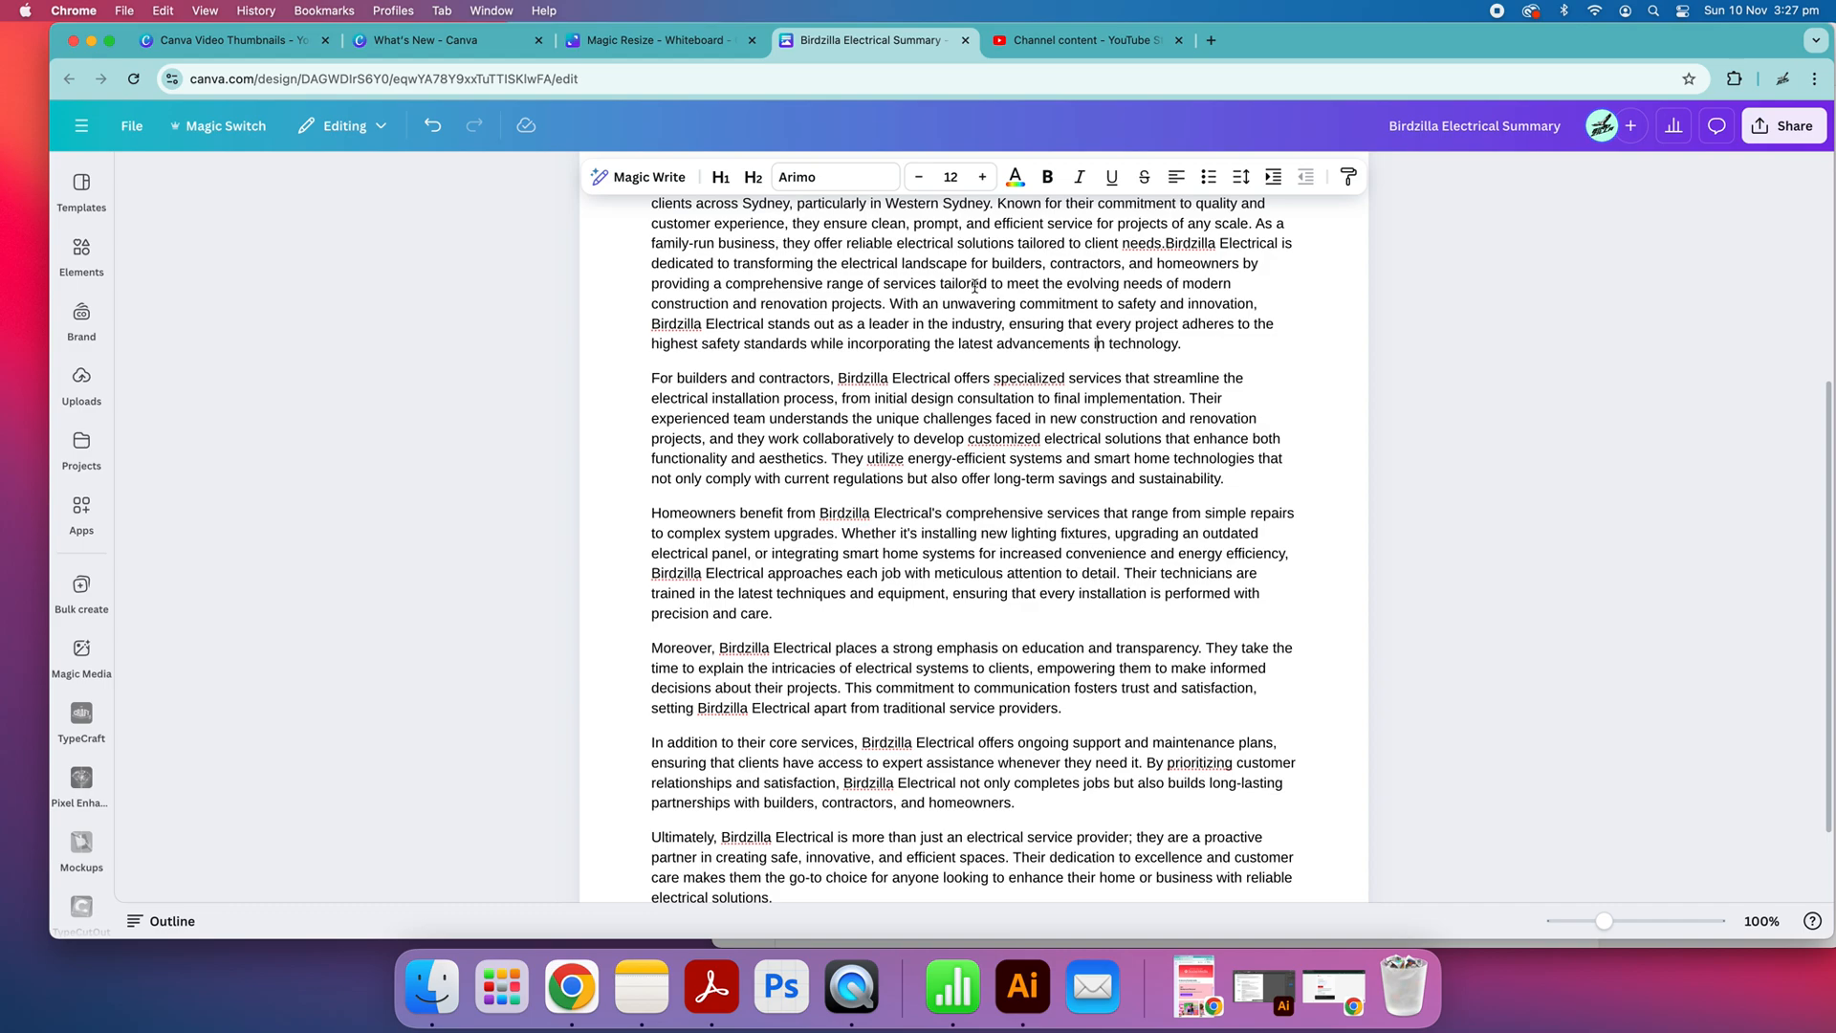
pyautogui.moveTo(890, 304); pyautogui.dragTo(1205, 348)
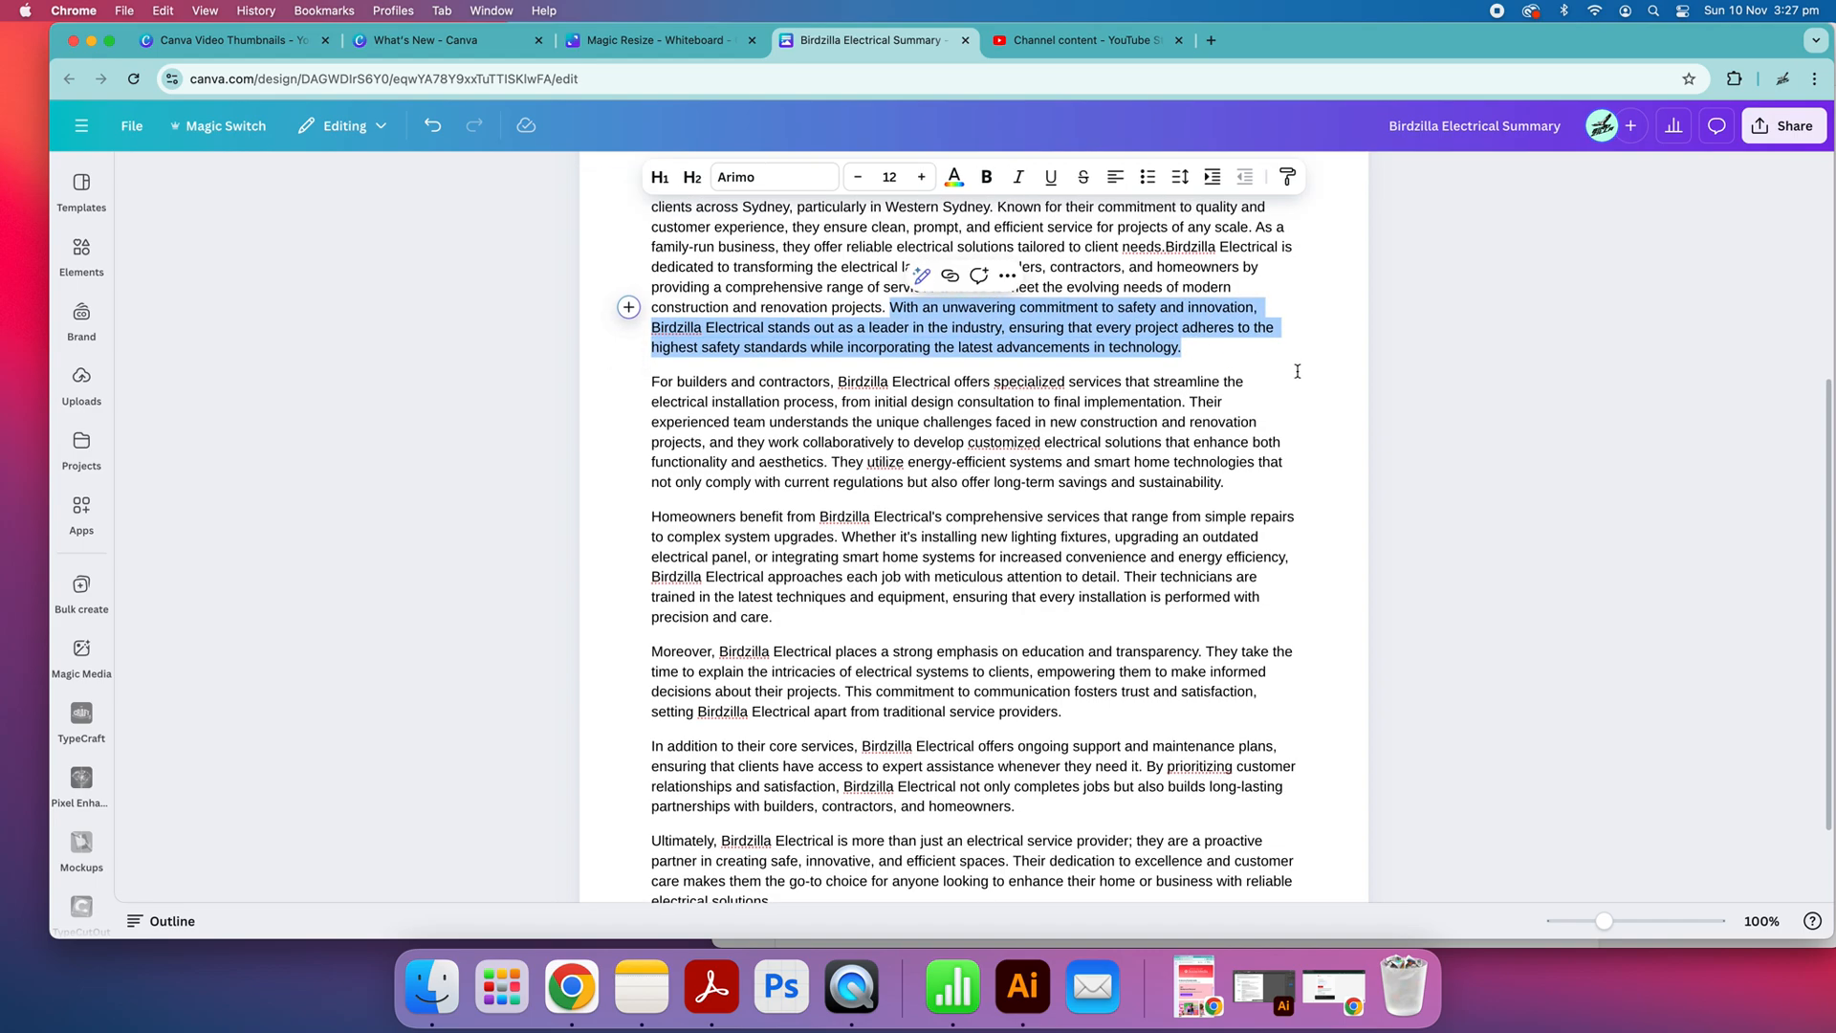
pyautogui.press('BackSpace')
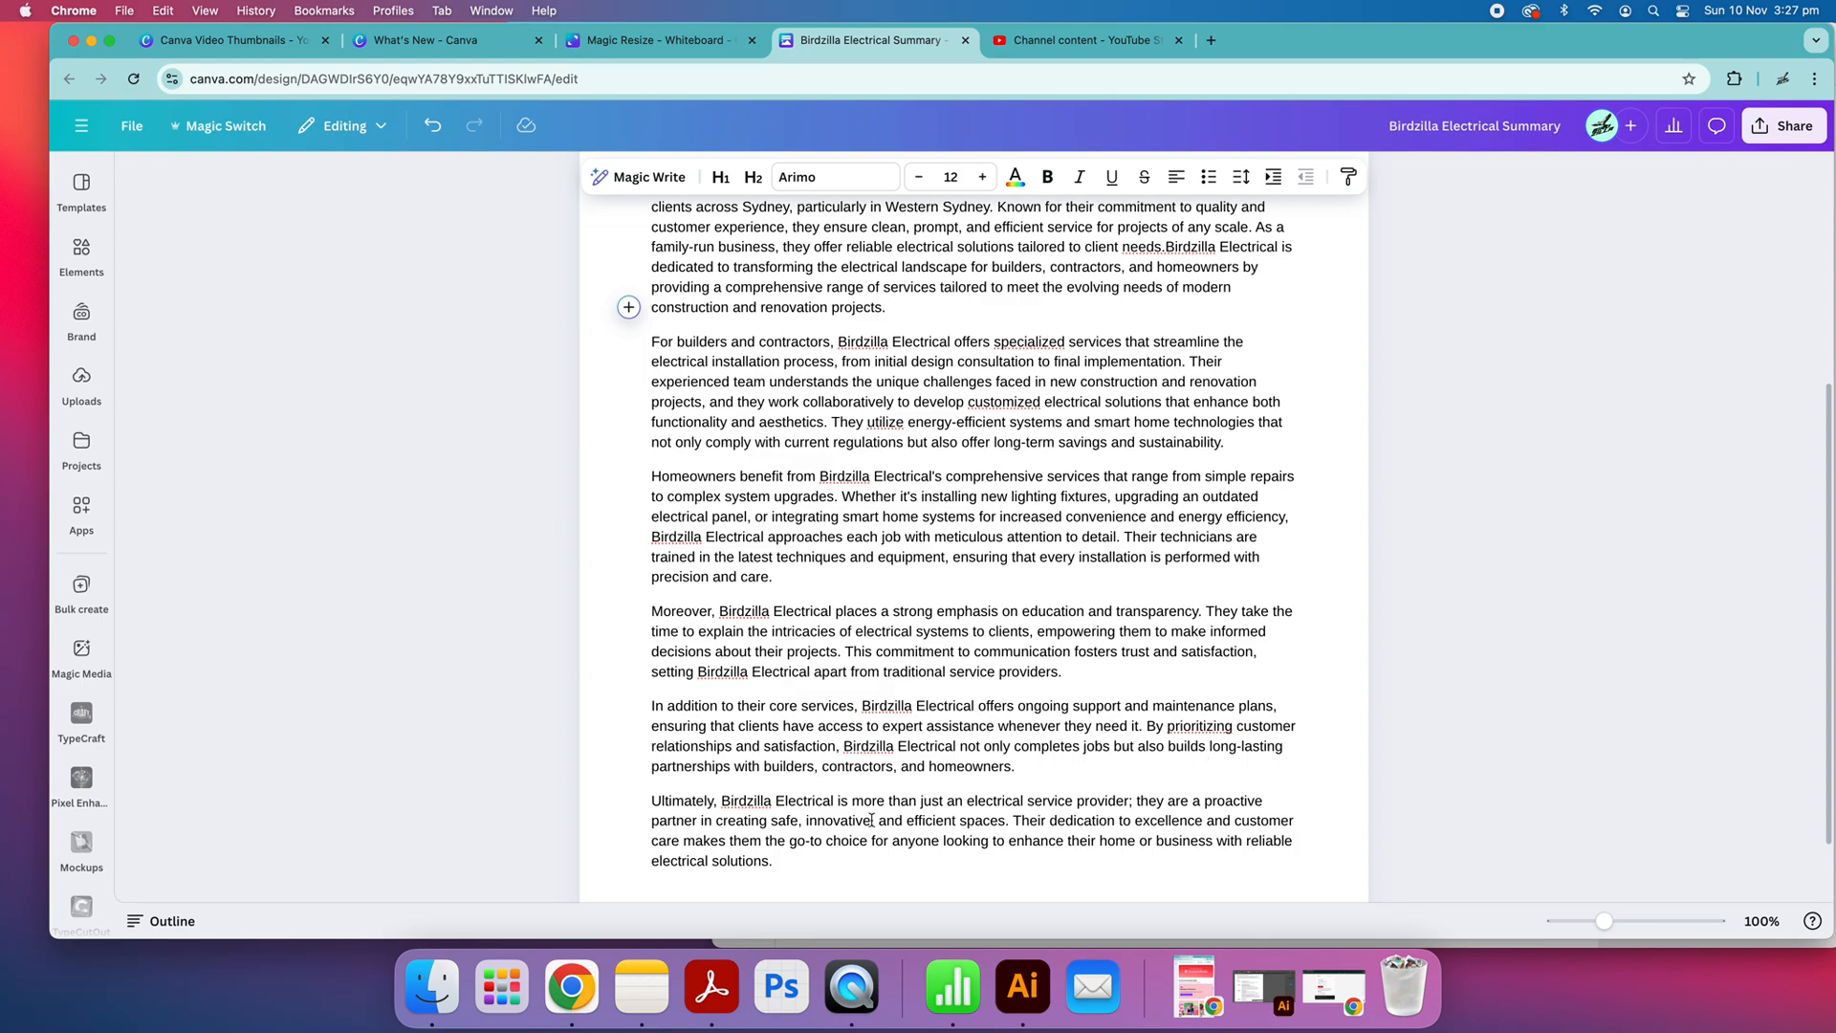
pyautogui.scroll(-2, 845, 725)
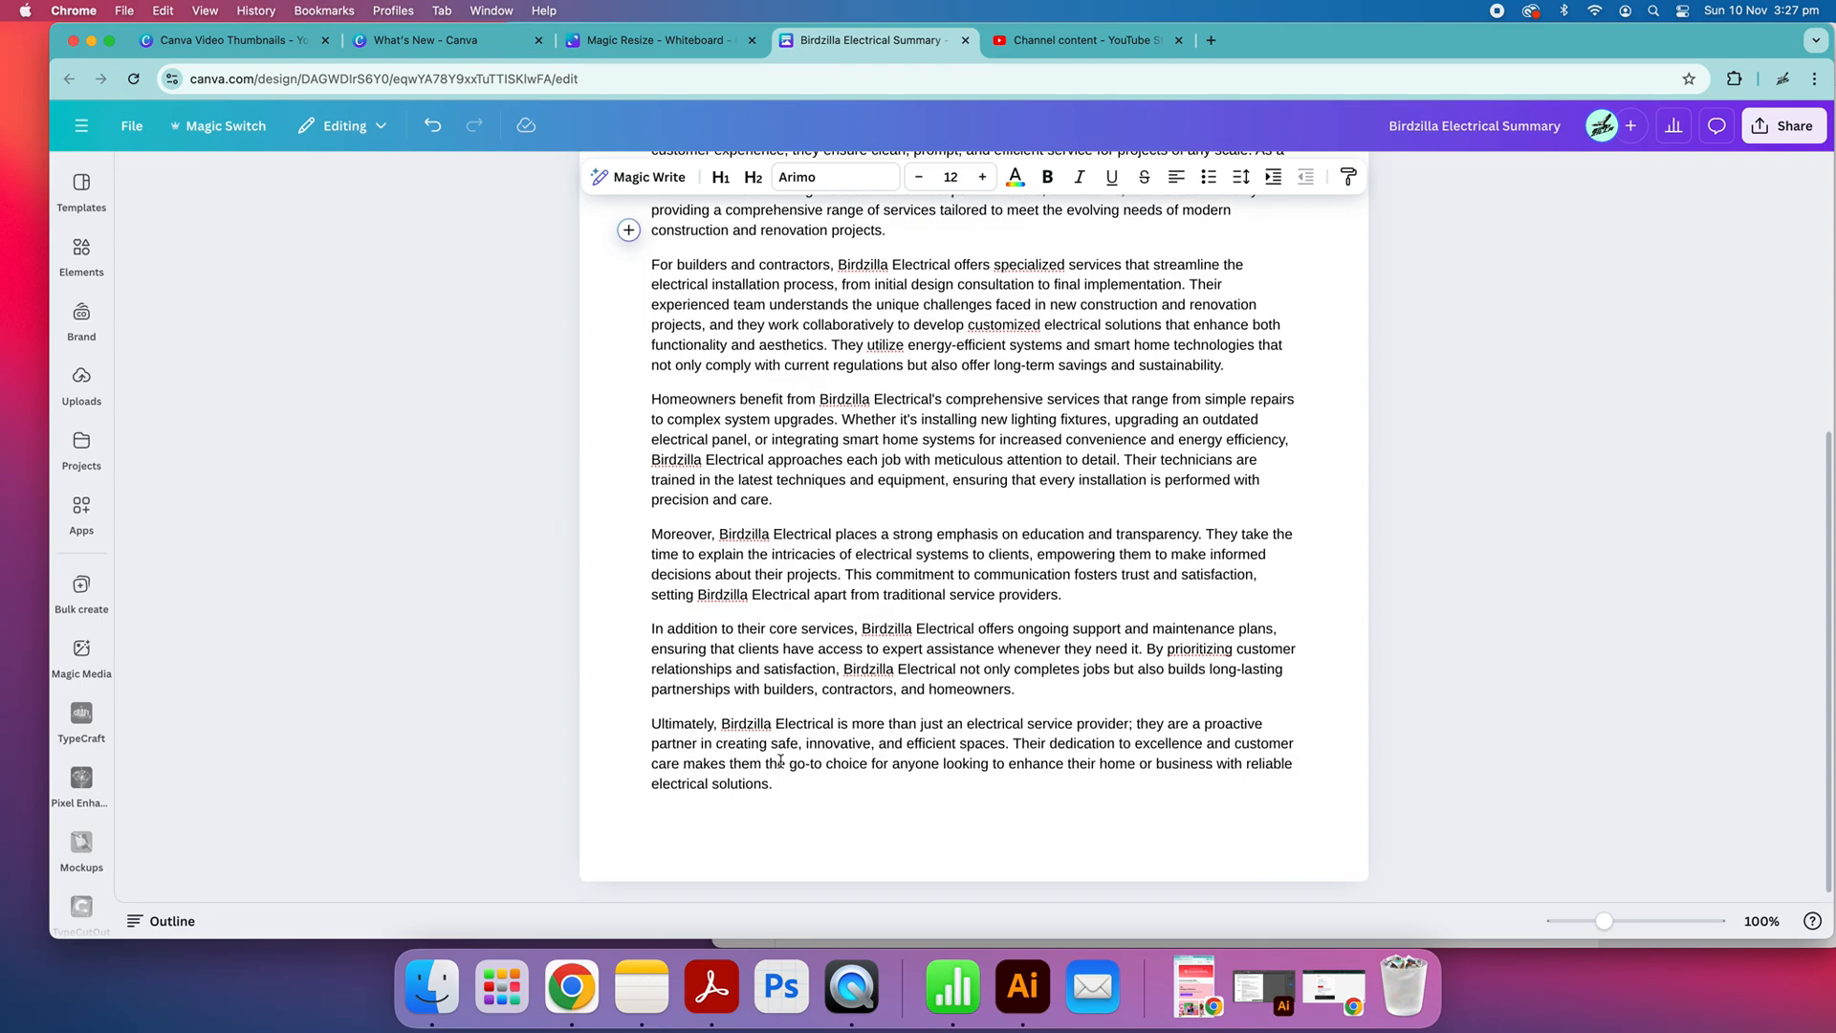
pyautogui.scroll(10, 1003, 742)
pyautogui.scroll(-10, 985, 711)
pyautogui.scroll(3, 1052, 614)
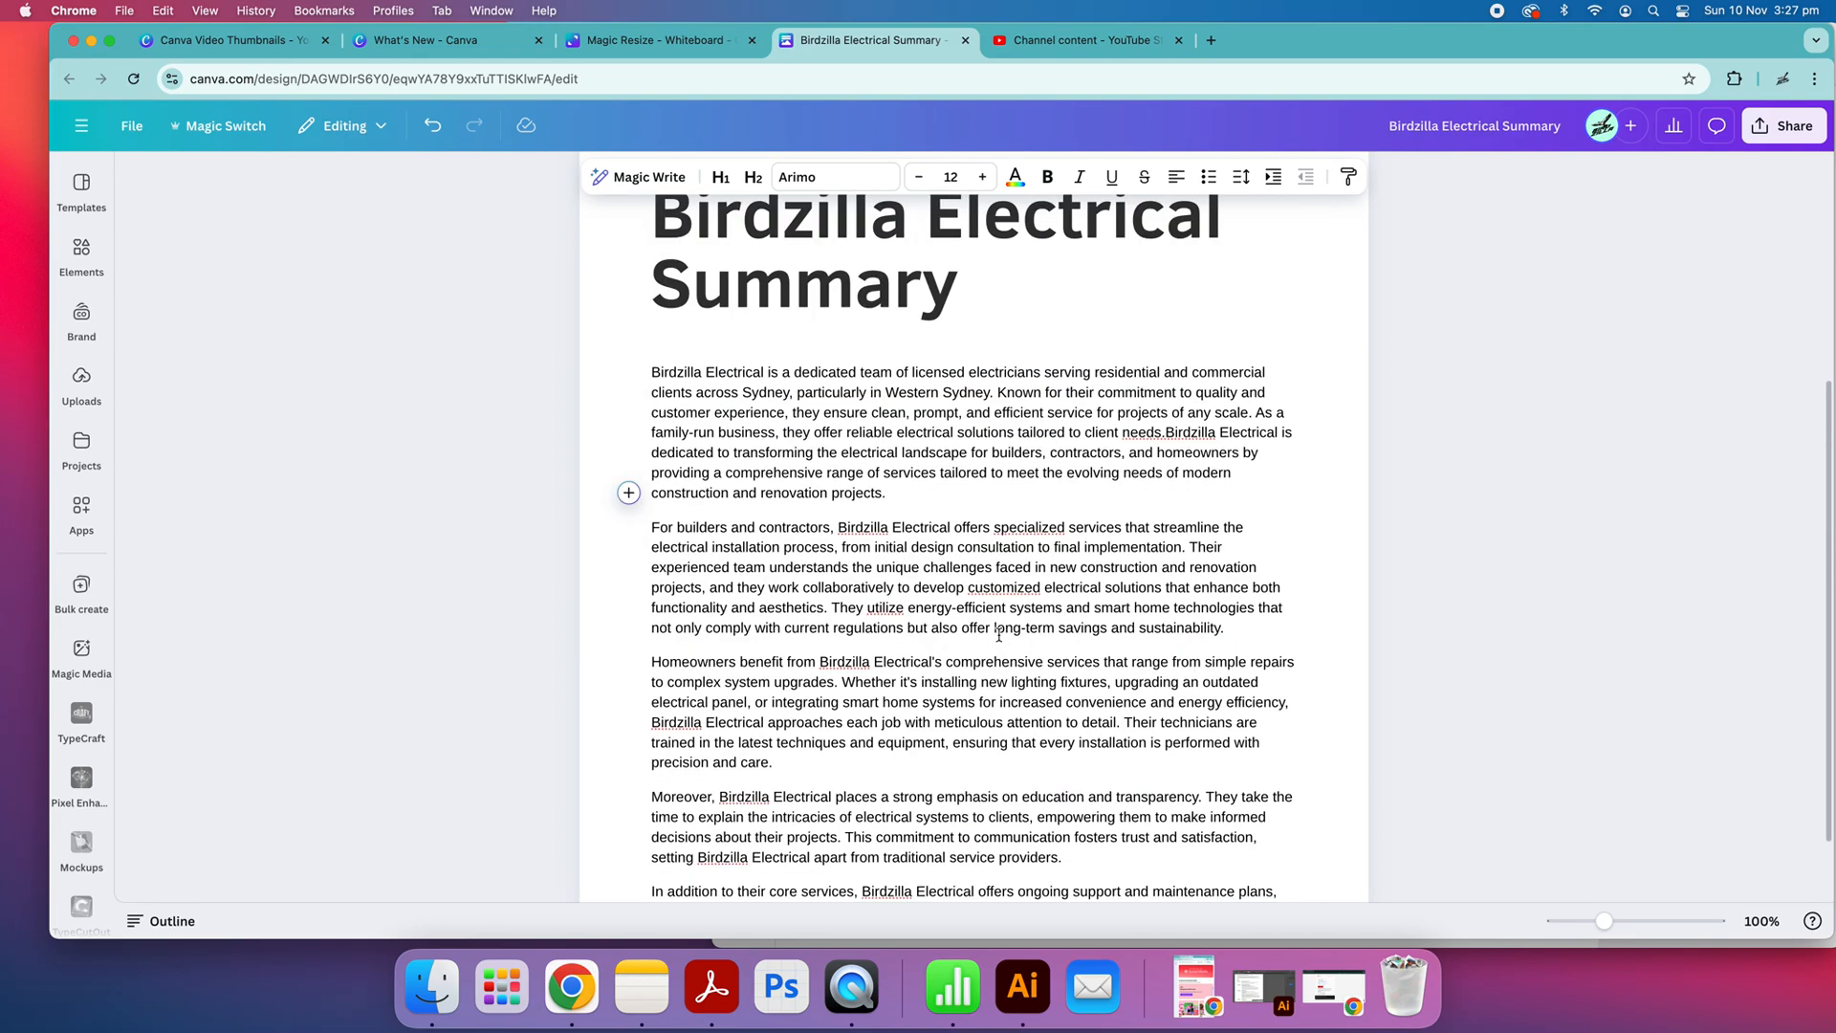
pyautogui.scroll(2, 800, 423)
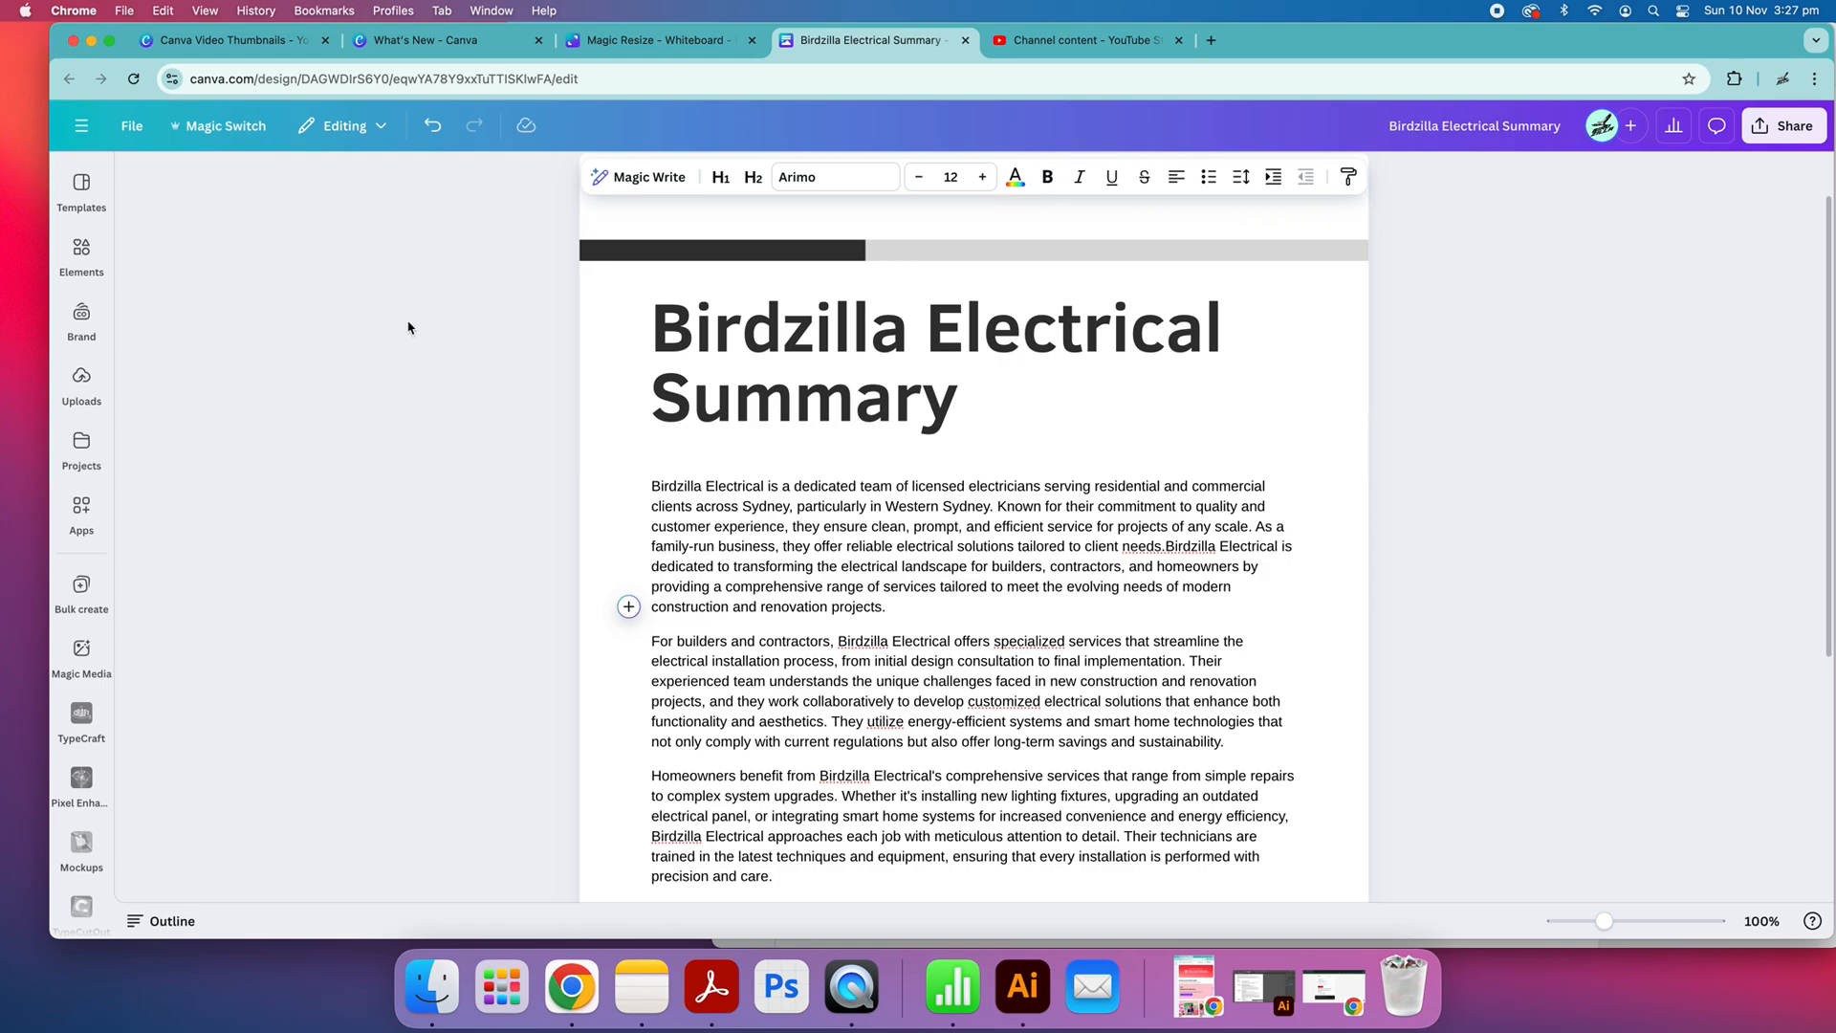
# Leave the summary doc for the Canva home page and open Dream Lab
pyautogui.click(639, 40)
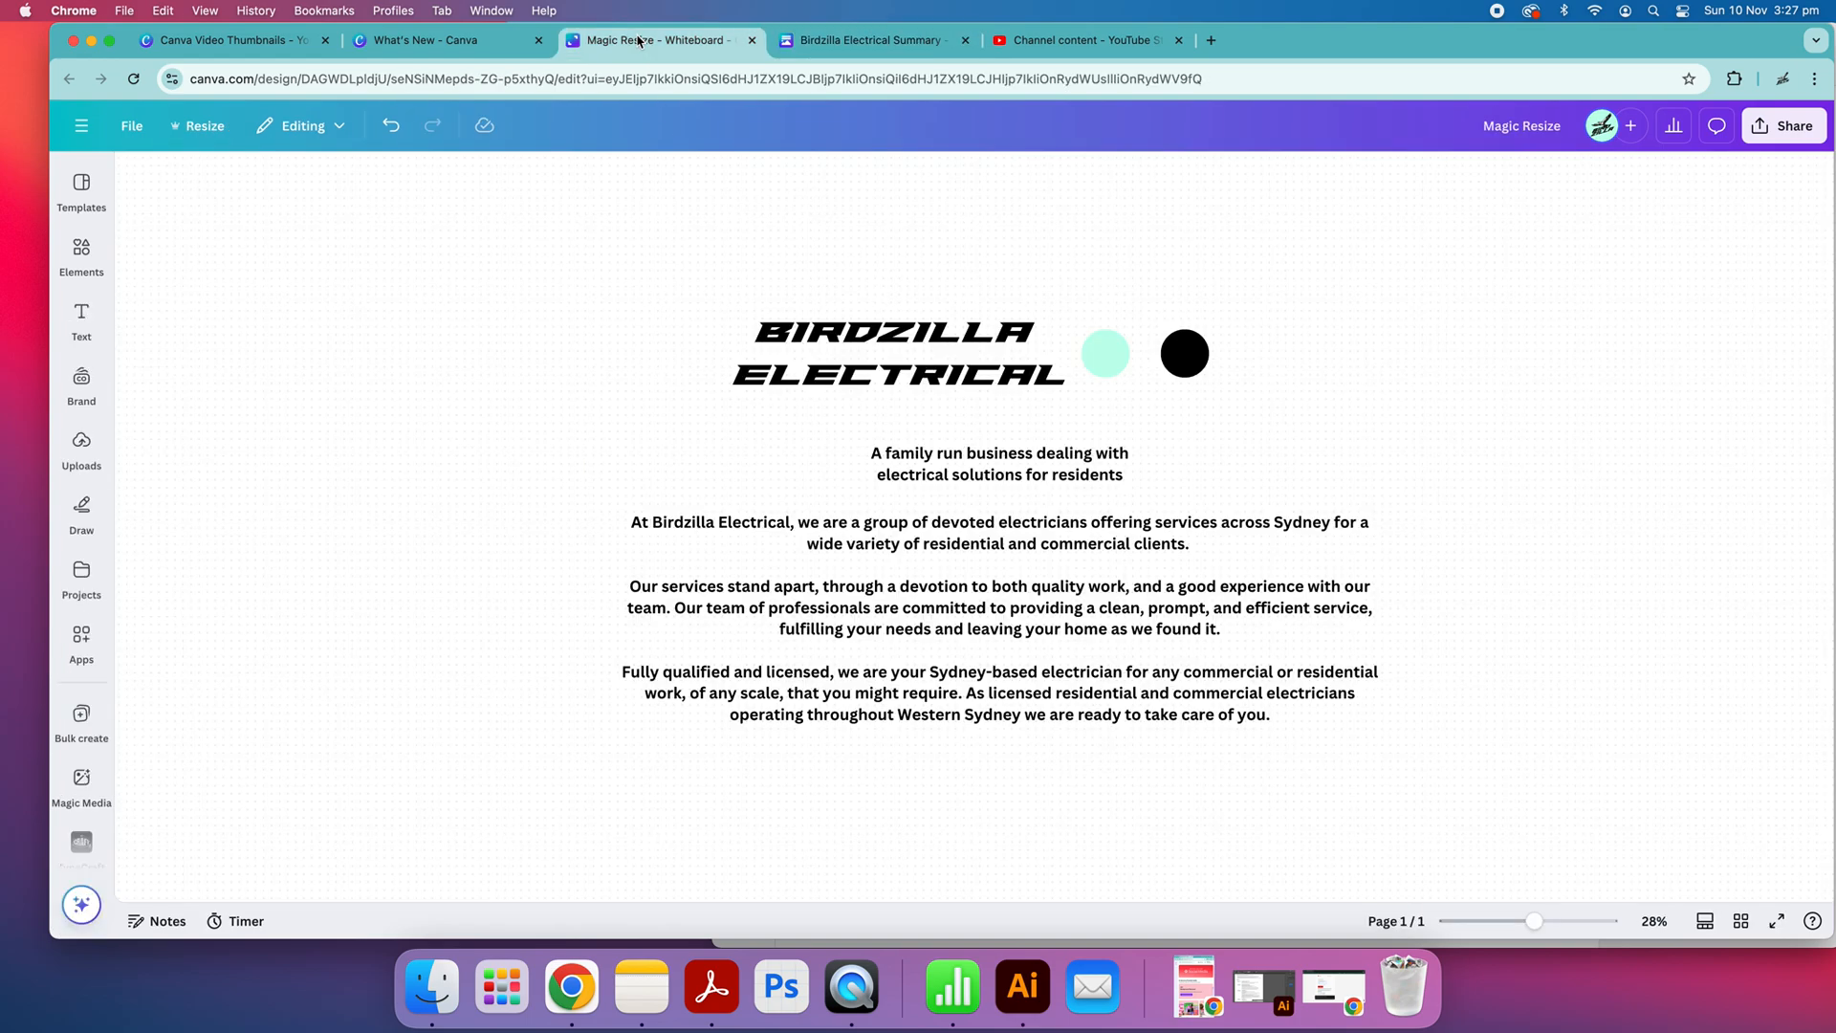
pyautogui.click(837, 40)
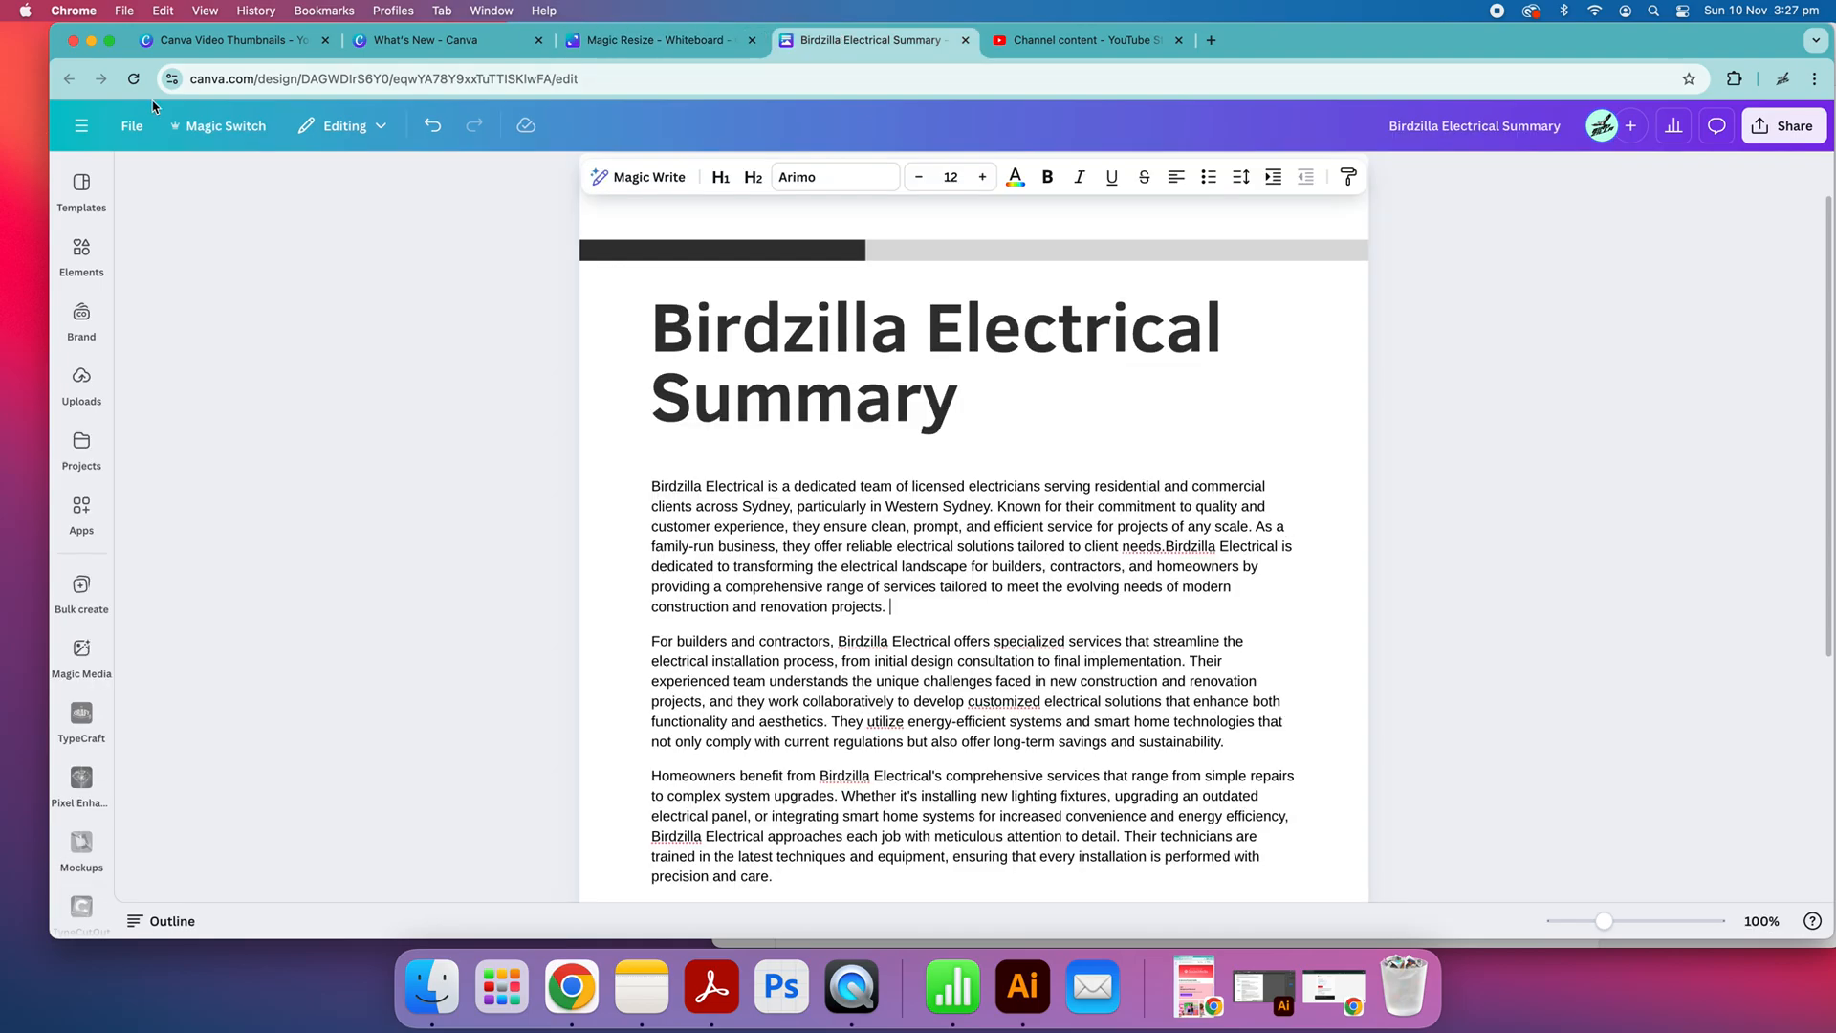
pyautogui.click(81, 125)
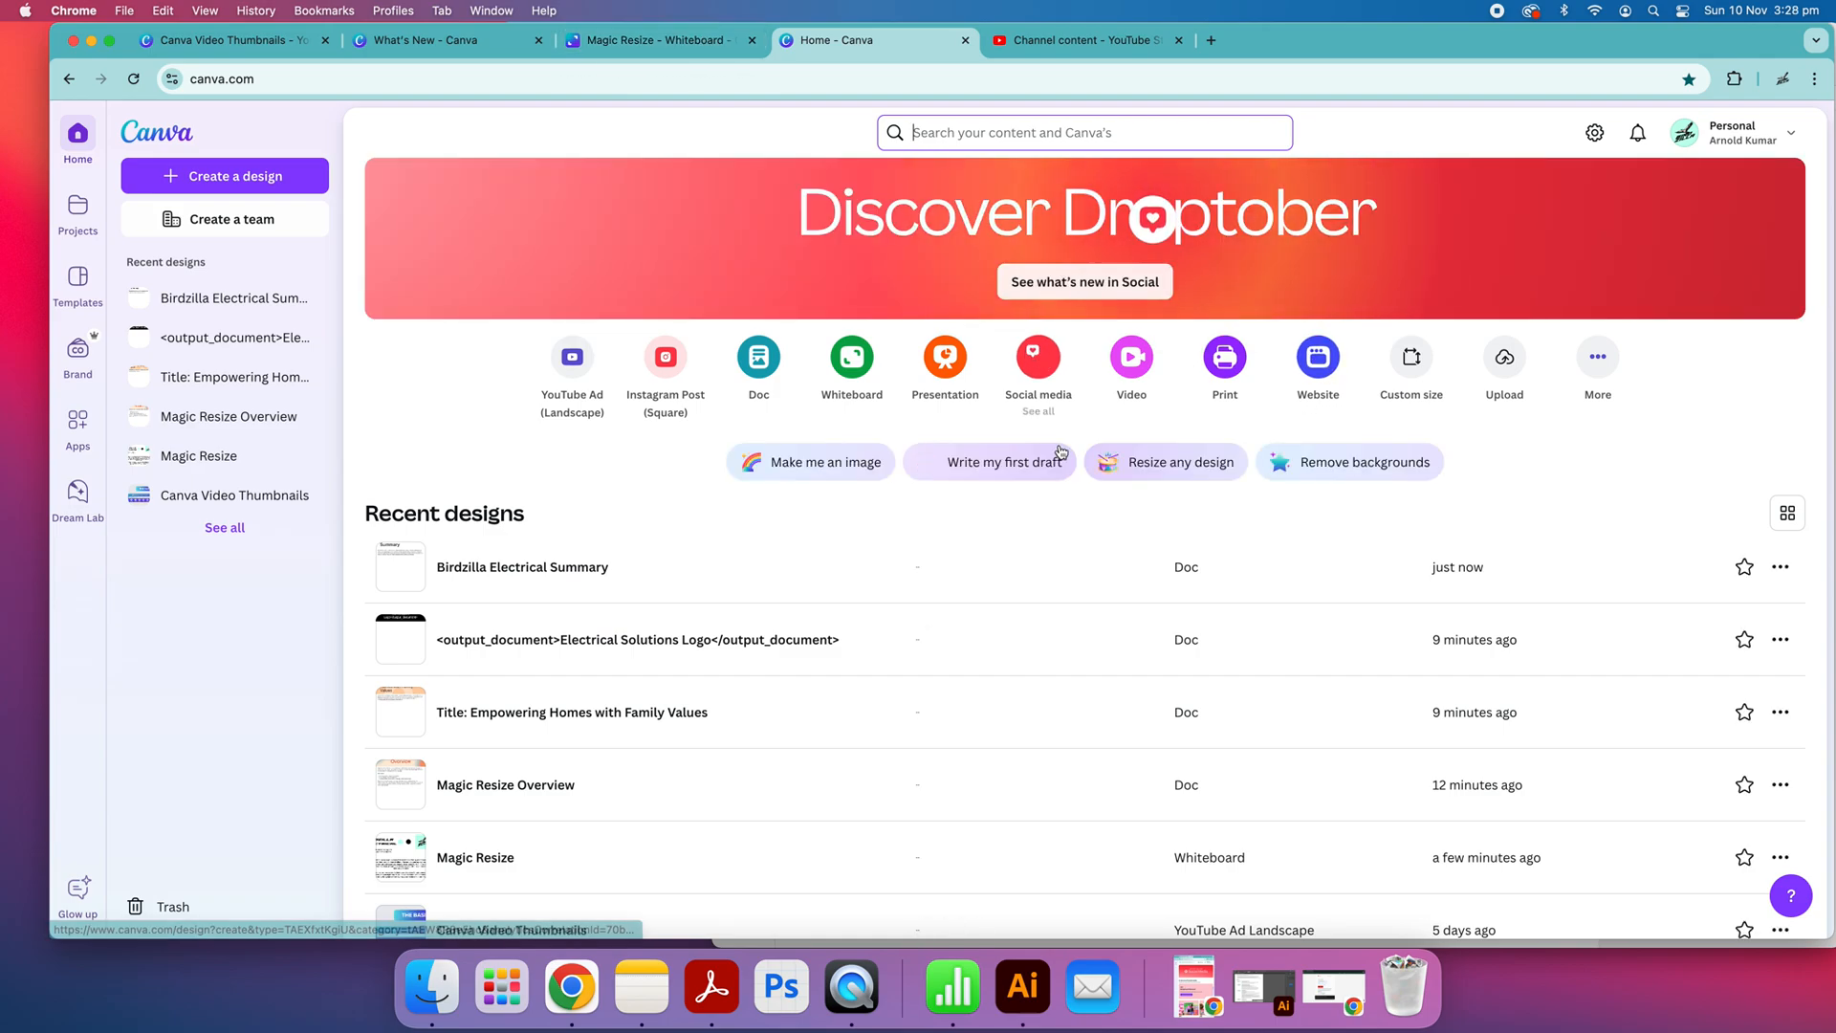
pyautogui.click(74, 501)
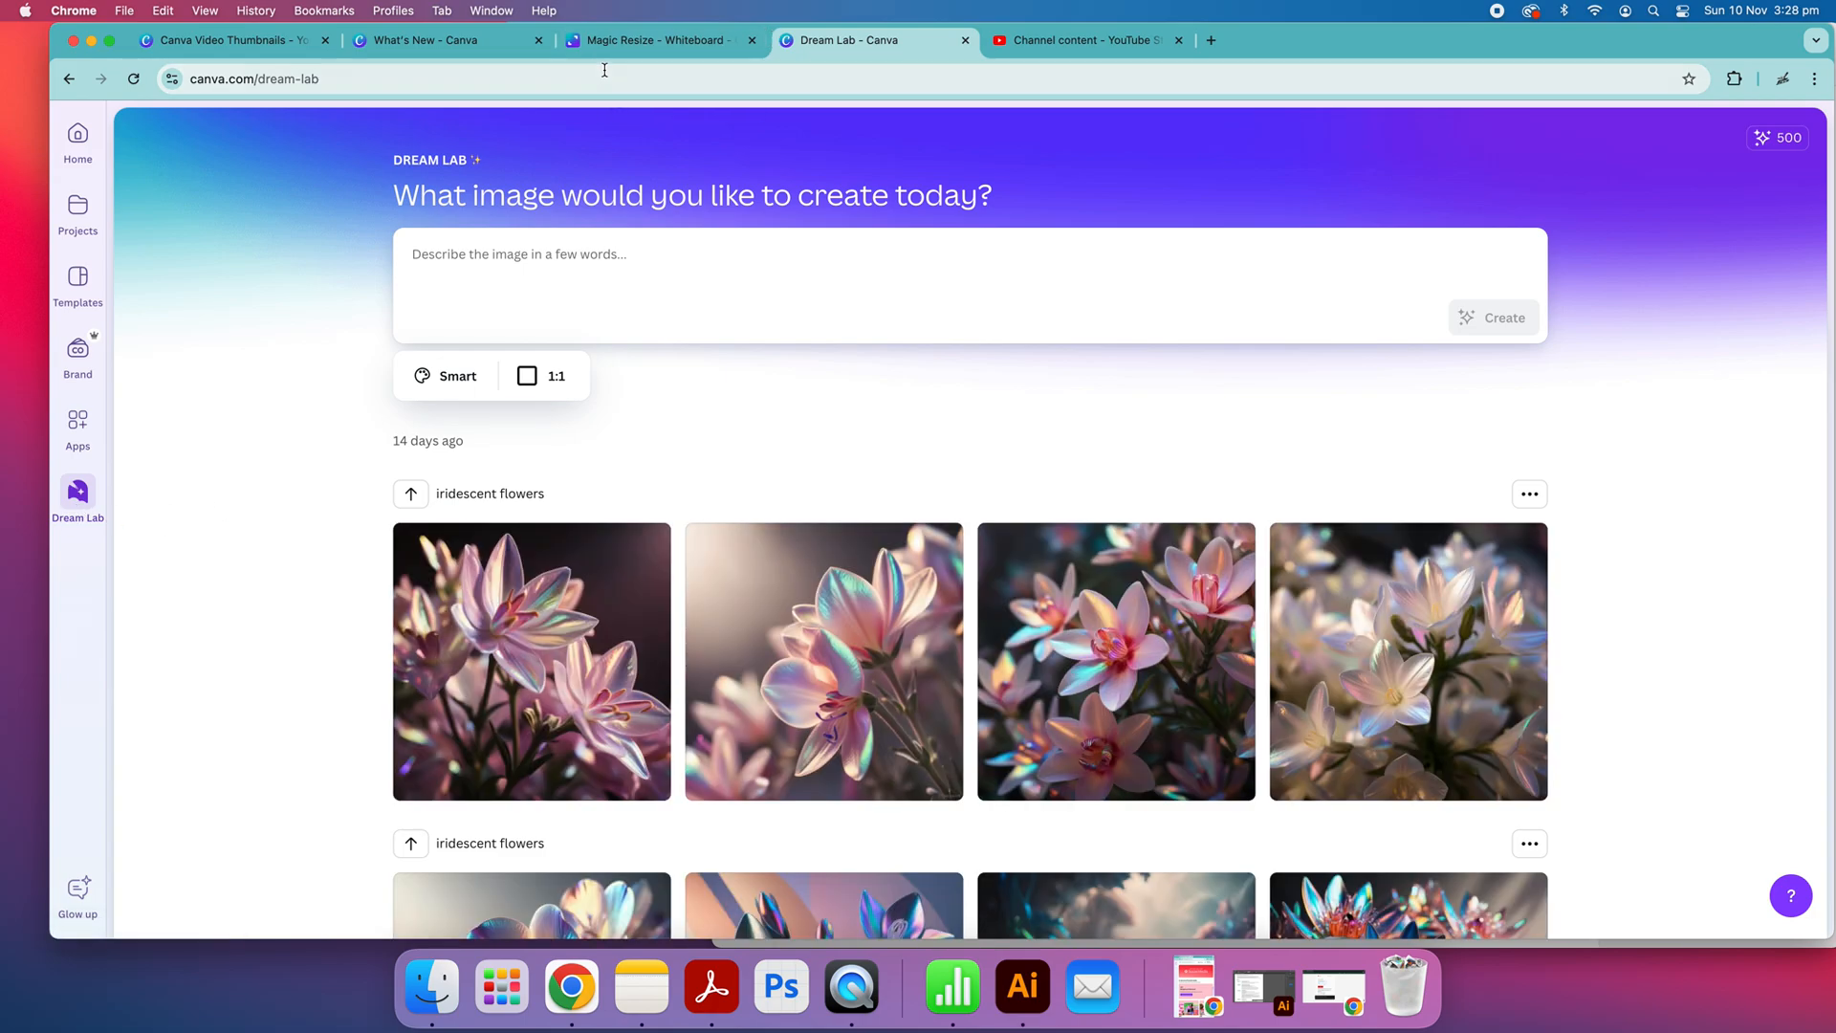
# Copy the tagline "A family run business dealing with electrical solutions for residents" from the Magic Resize whiteboard and return to Dream Lab
pyautogui.click(639, 39)
pyautogui.click(1243, 692)
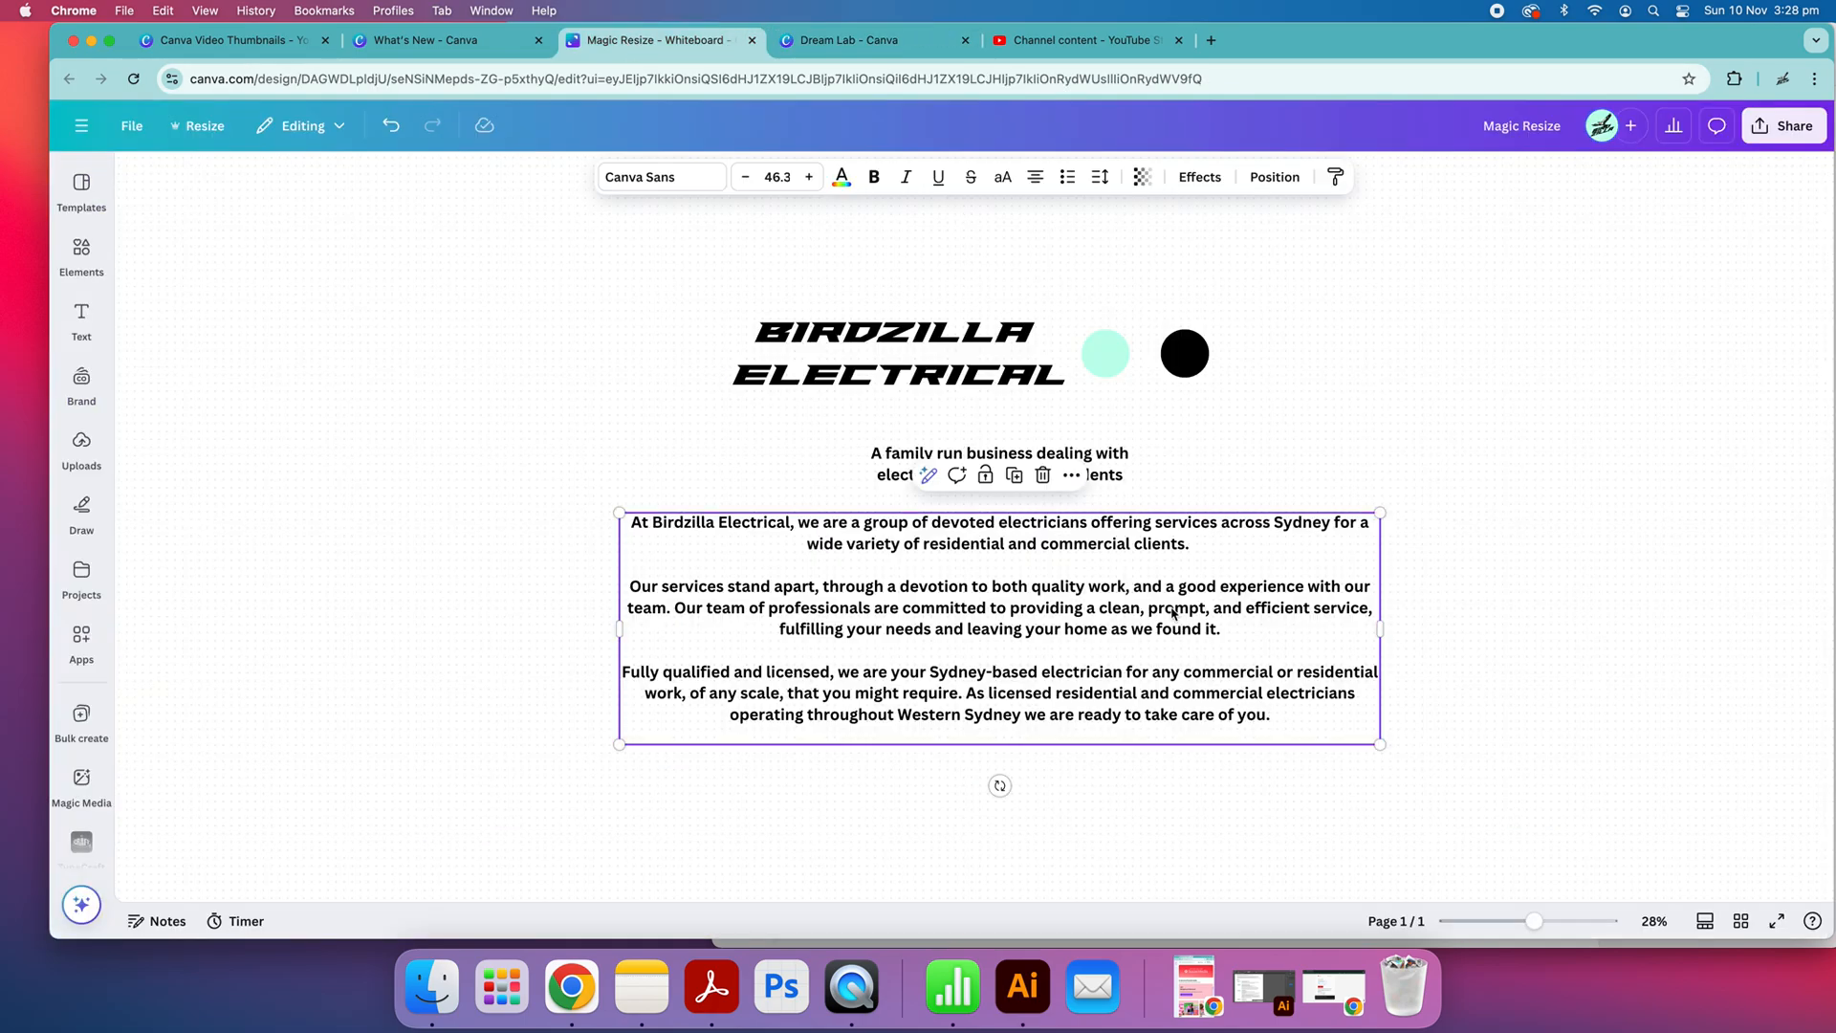
pyautogui.click(1126, 474)
pyautogui.tripleClick(1126, 472)
pyautogui.press('super+c')
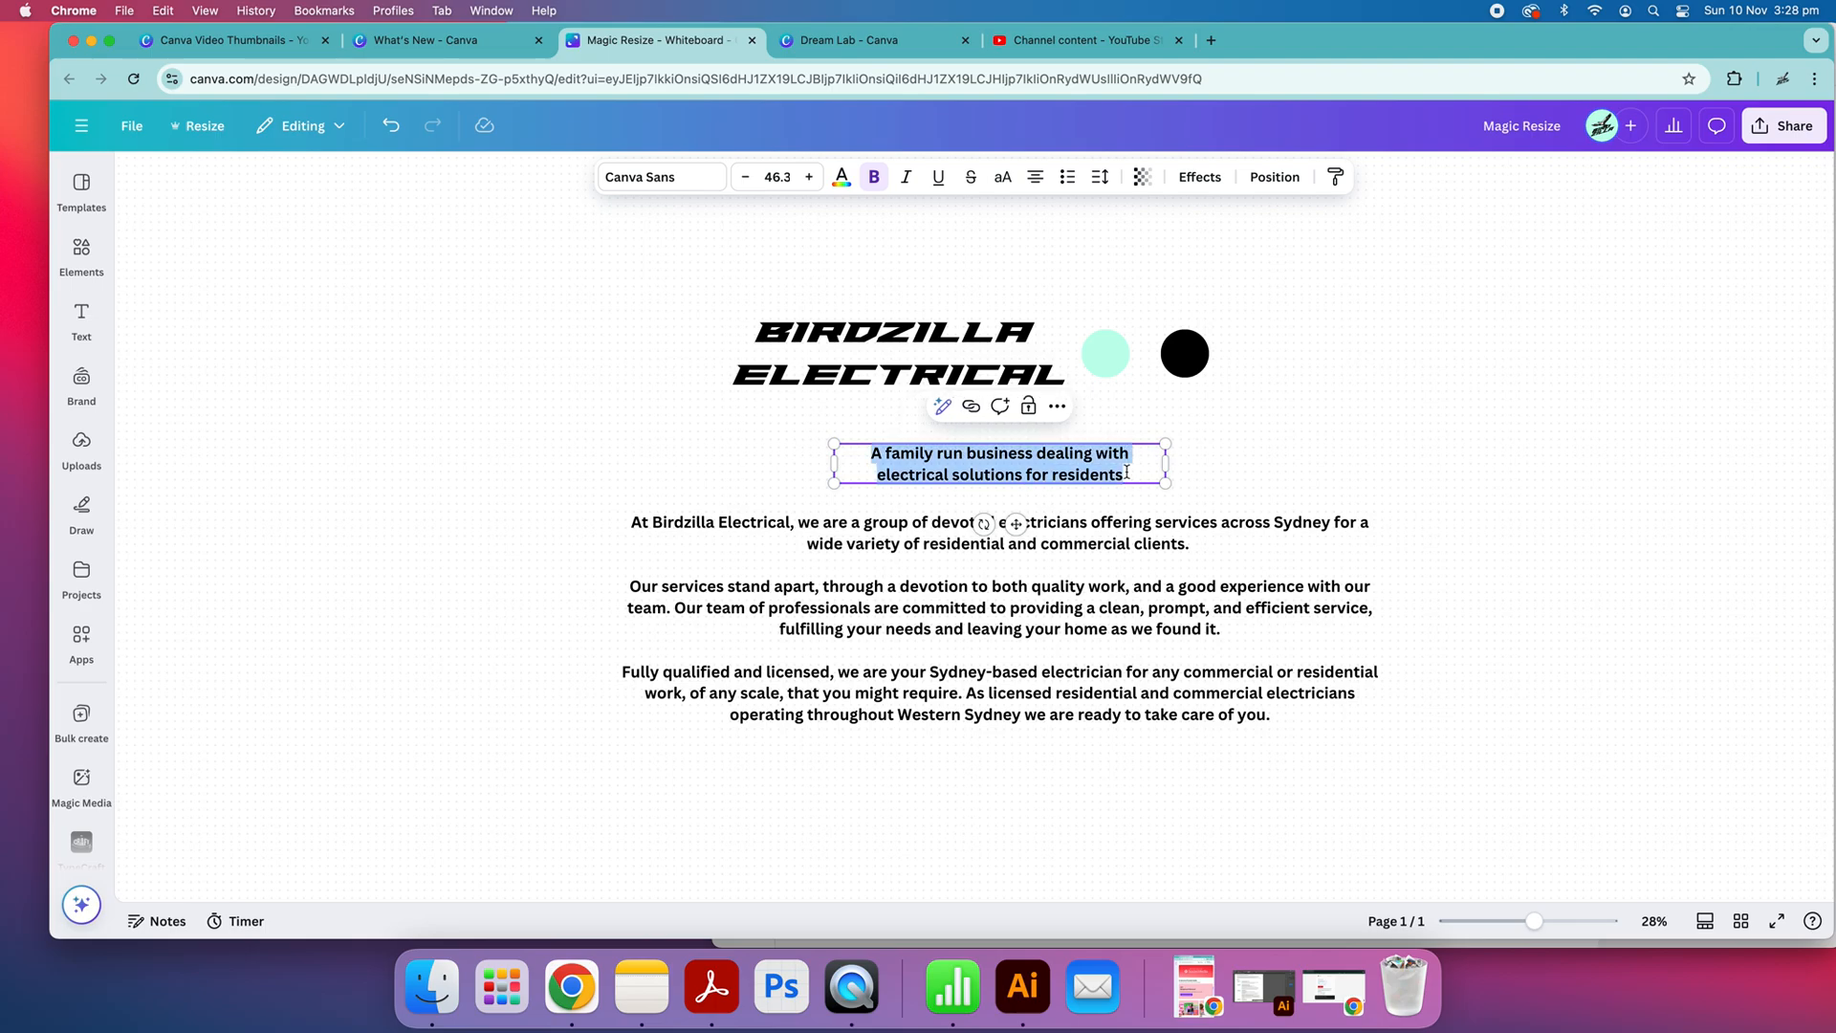
pyautogui.click(847, 41)
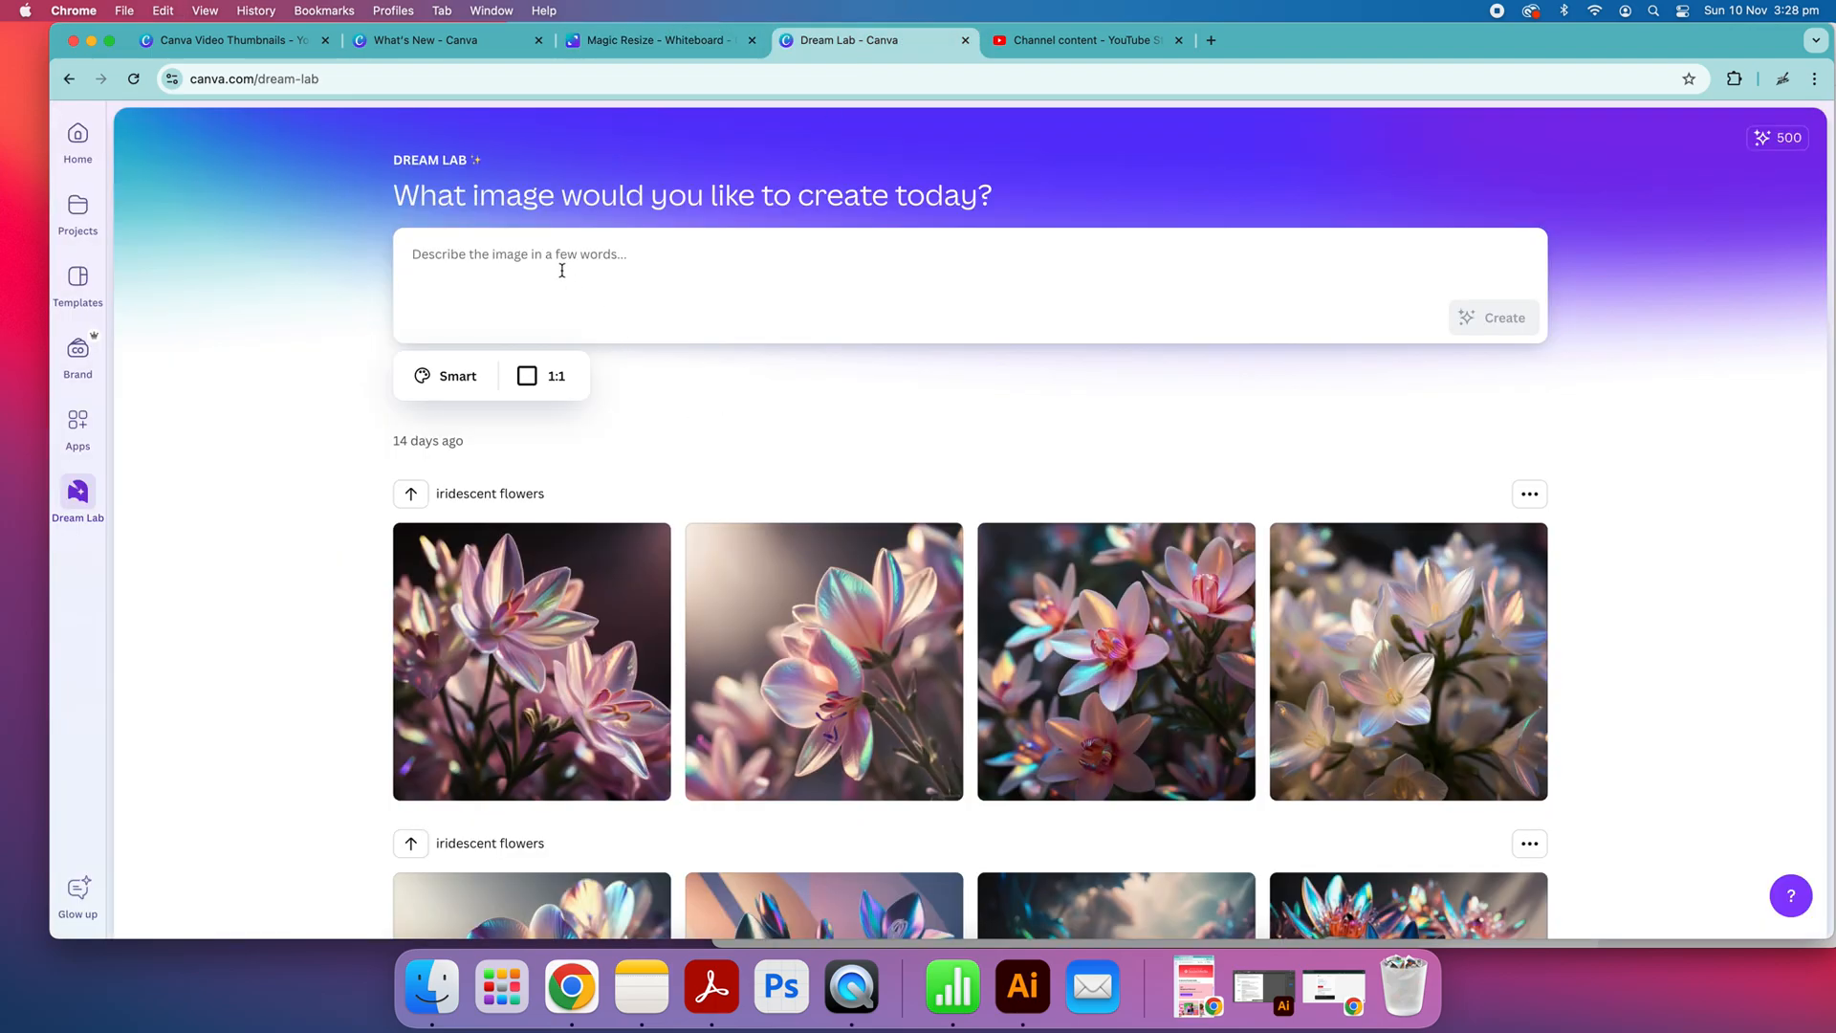
pyautogui.click(691, 42)
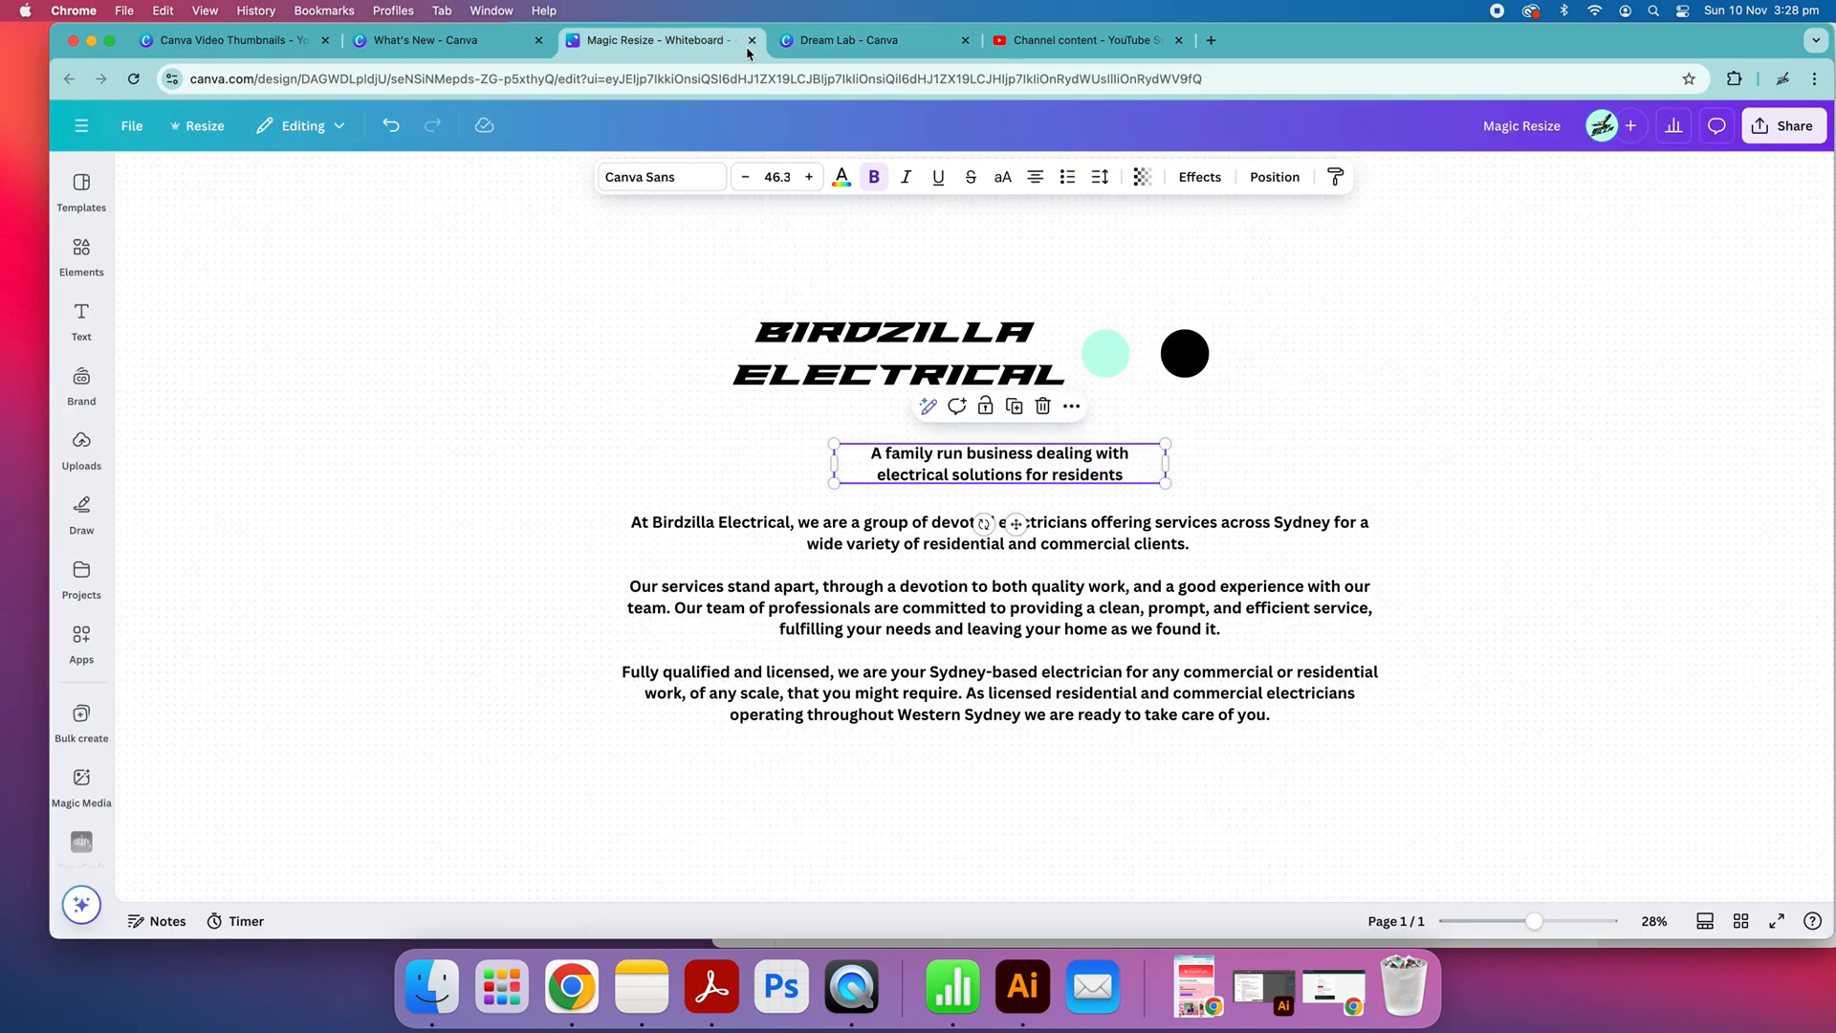
pyautogui.click(845, 47)
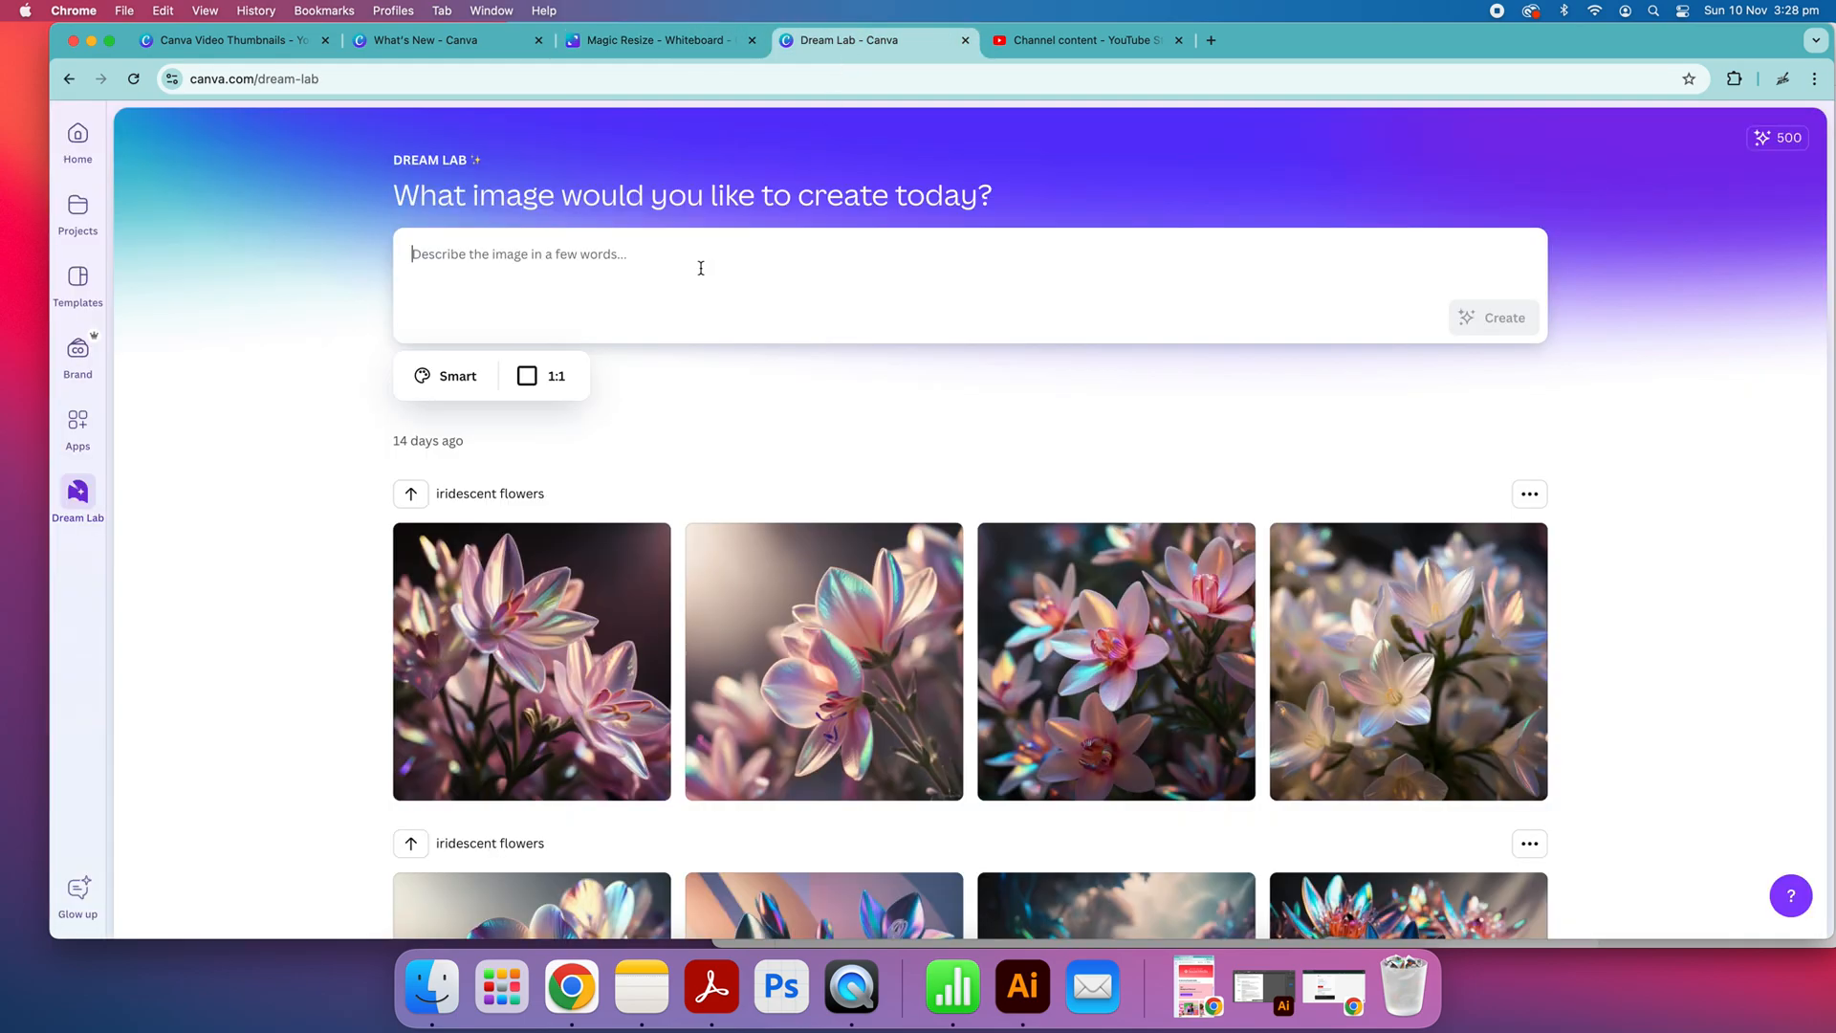
# Paste the copied tagline as the prompt, append ", using the colour teal and black. The name should involve an element of a bird." and generate the images
pyautogui.press('super+v')
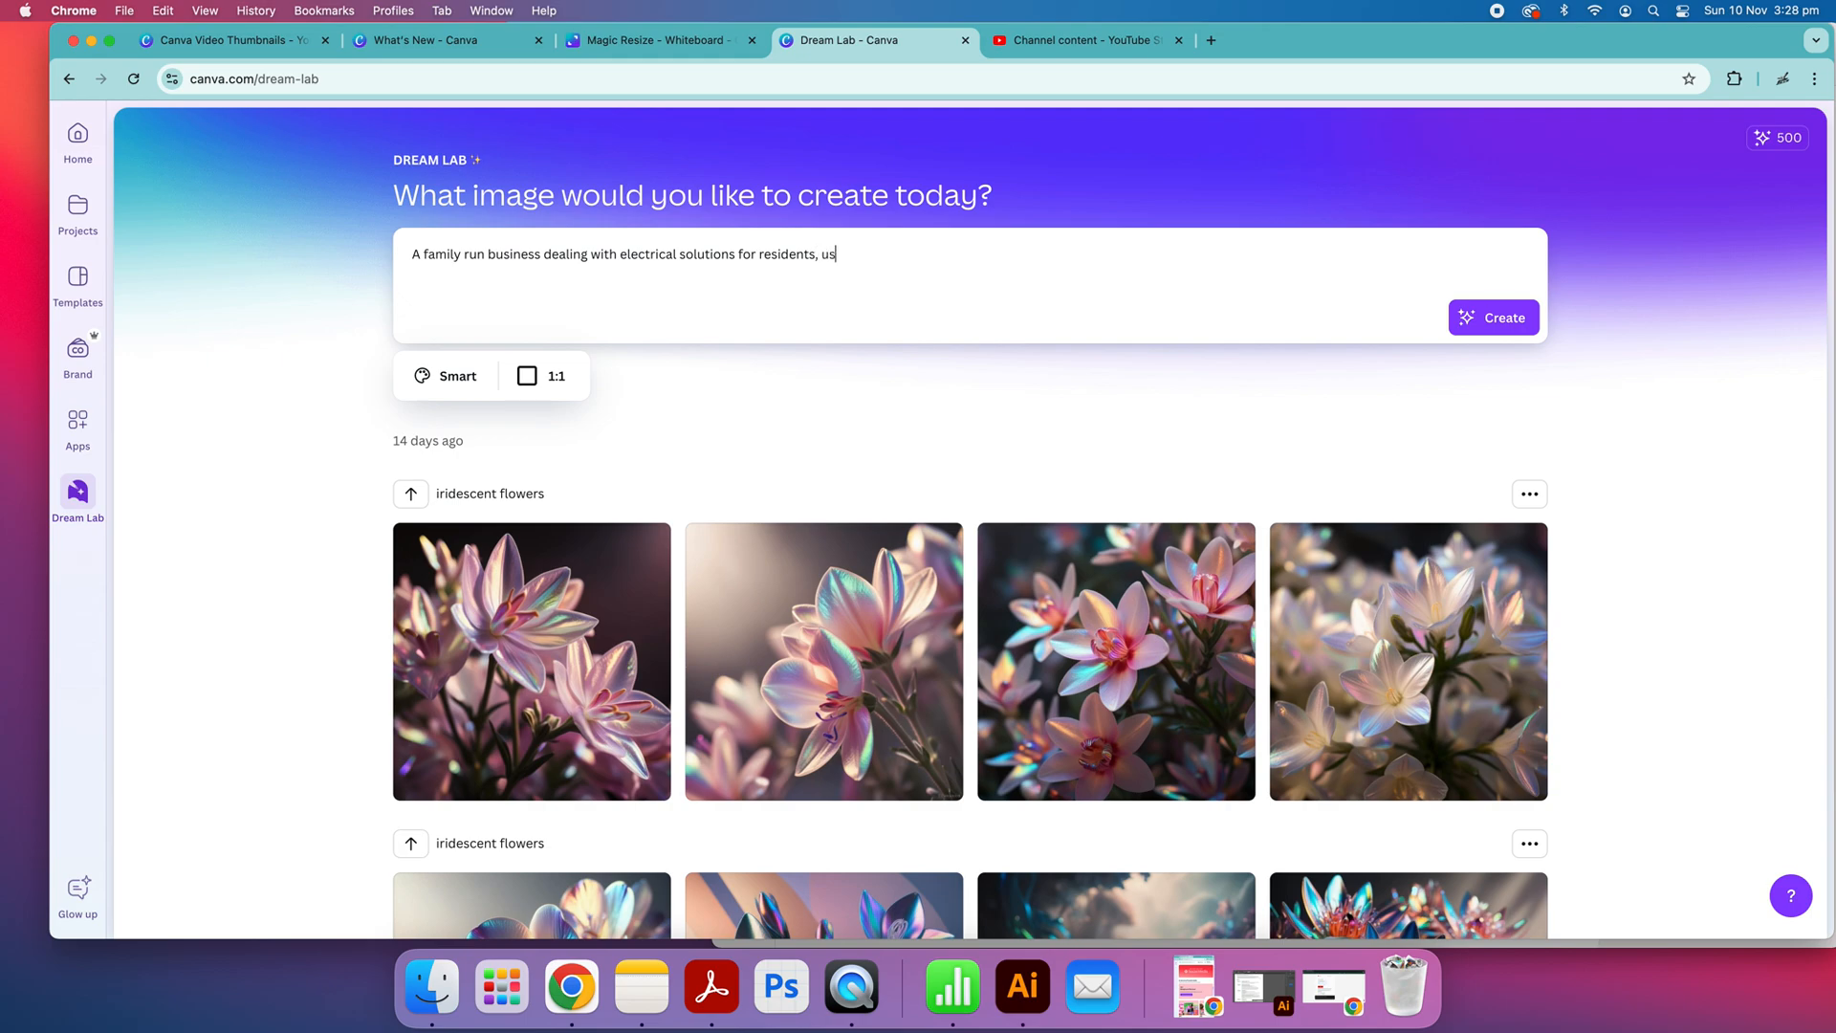
pyautogui.write('lour teal and black')
pyautogui.write('. The name shouy')
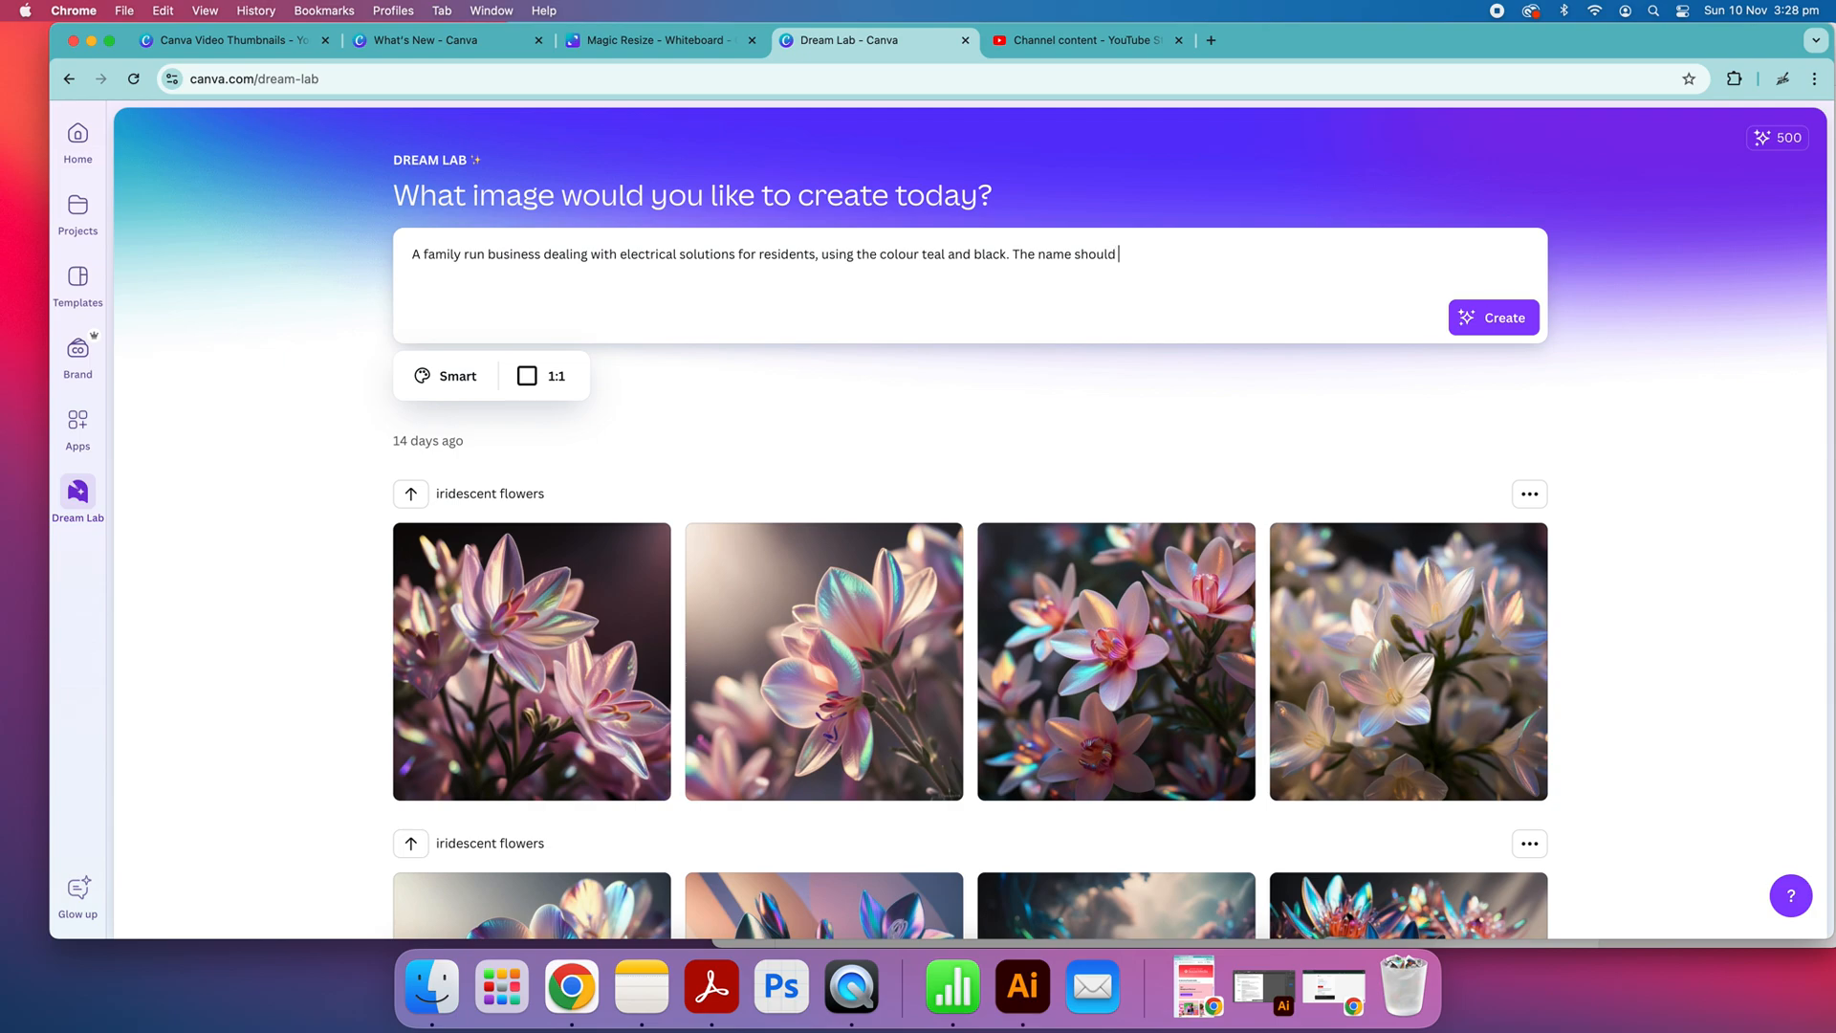
pyautogui.write(' element')
pyautogui.click(1495, 320)
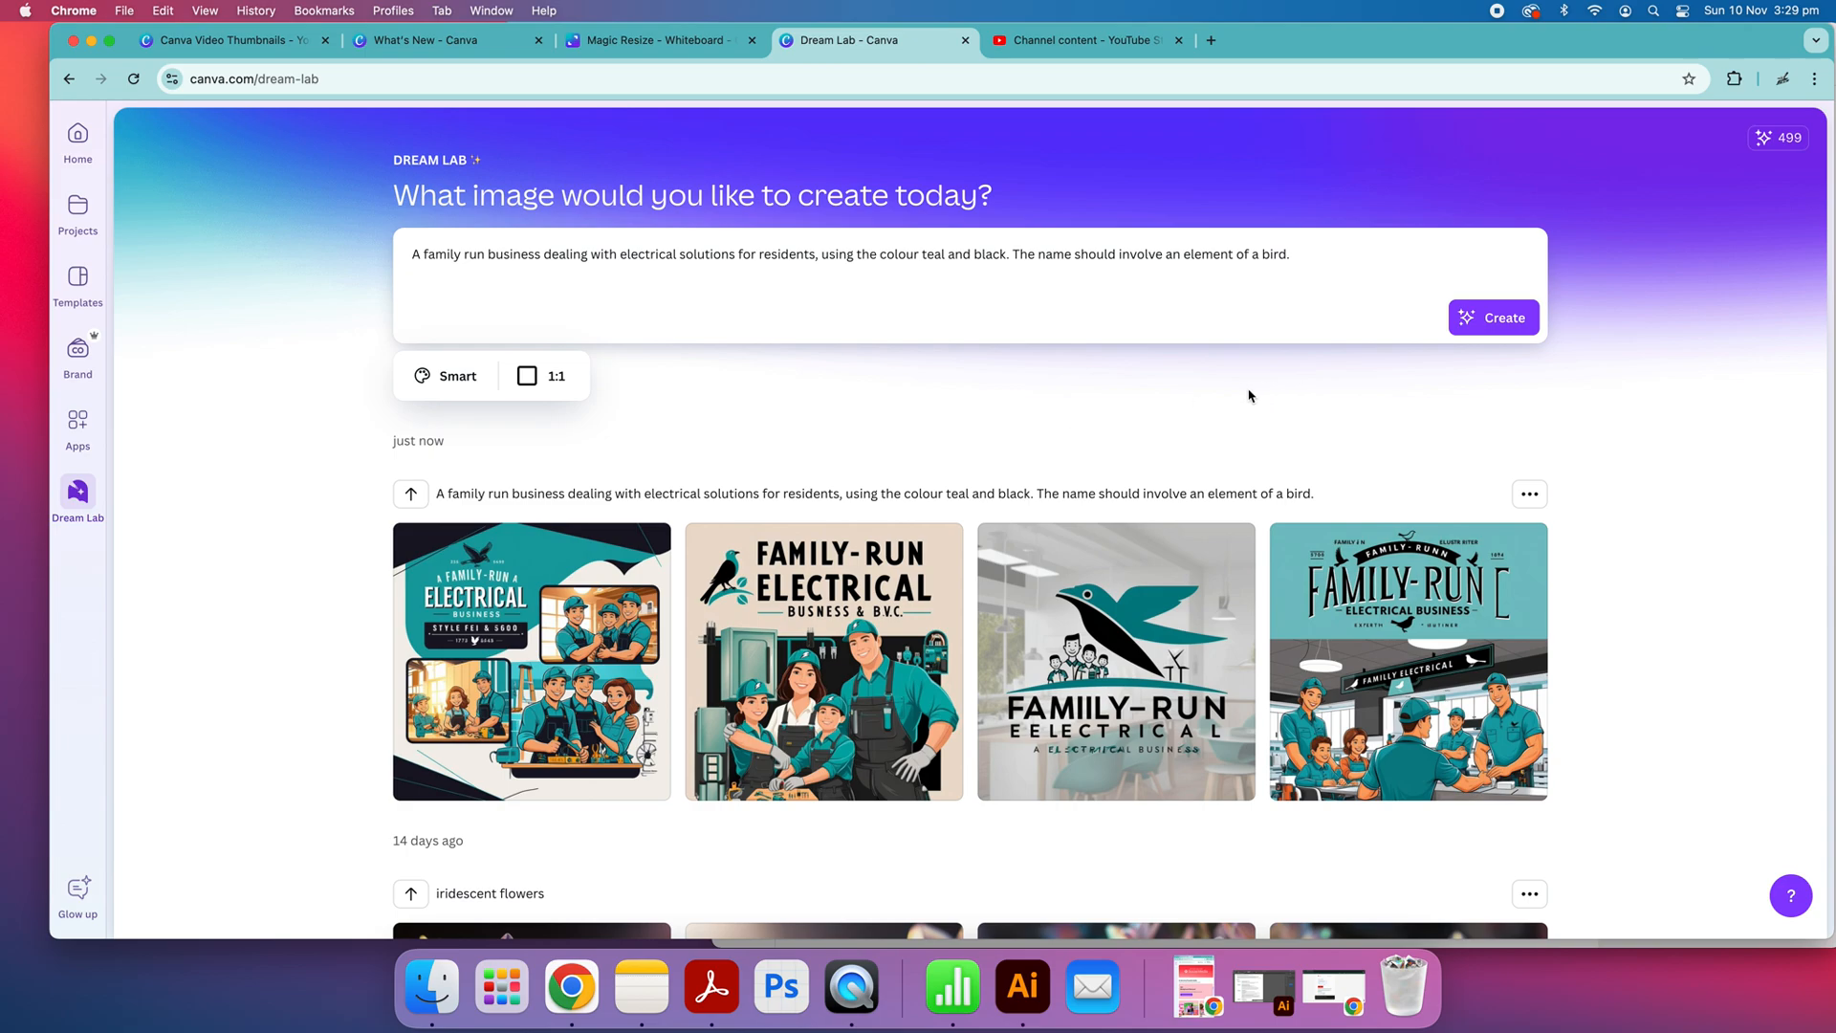
pyautogui.scroll(-3, 1250, 395)
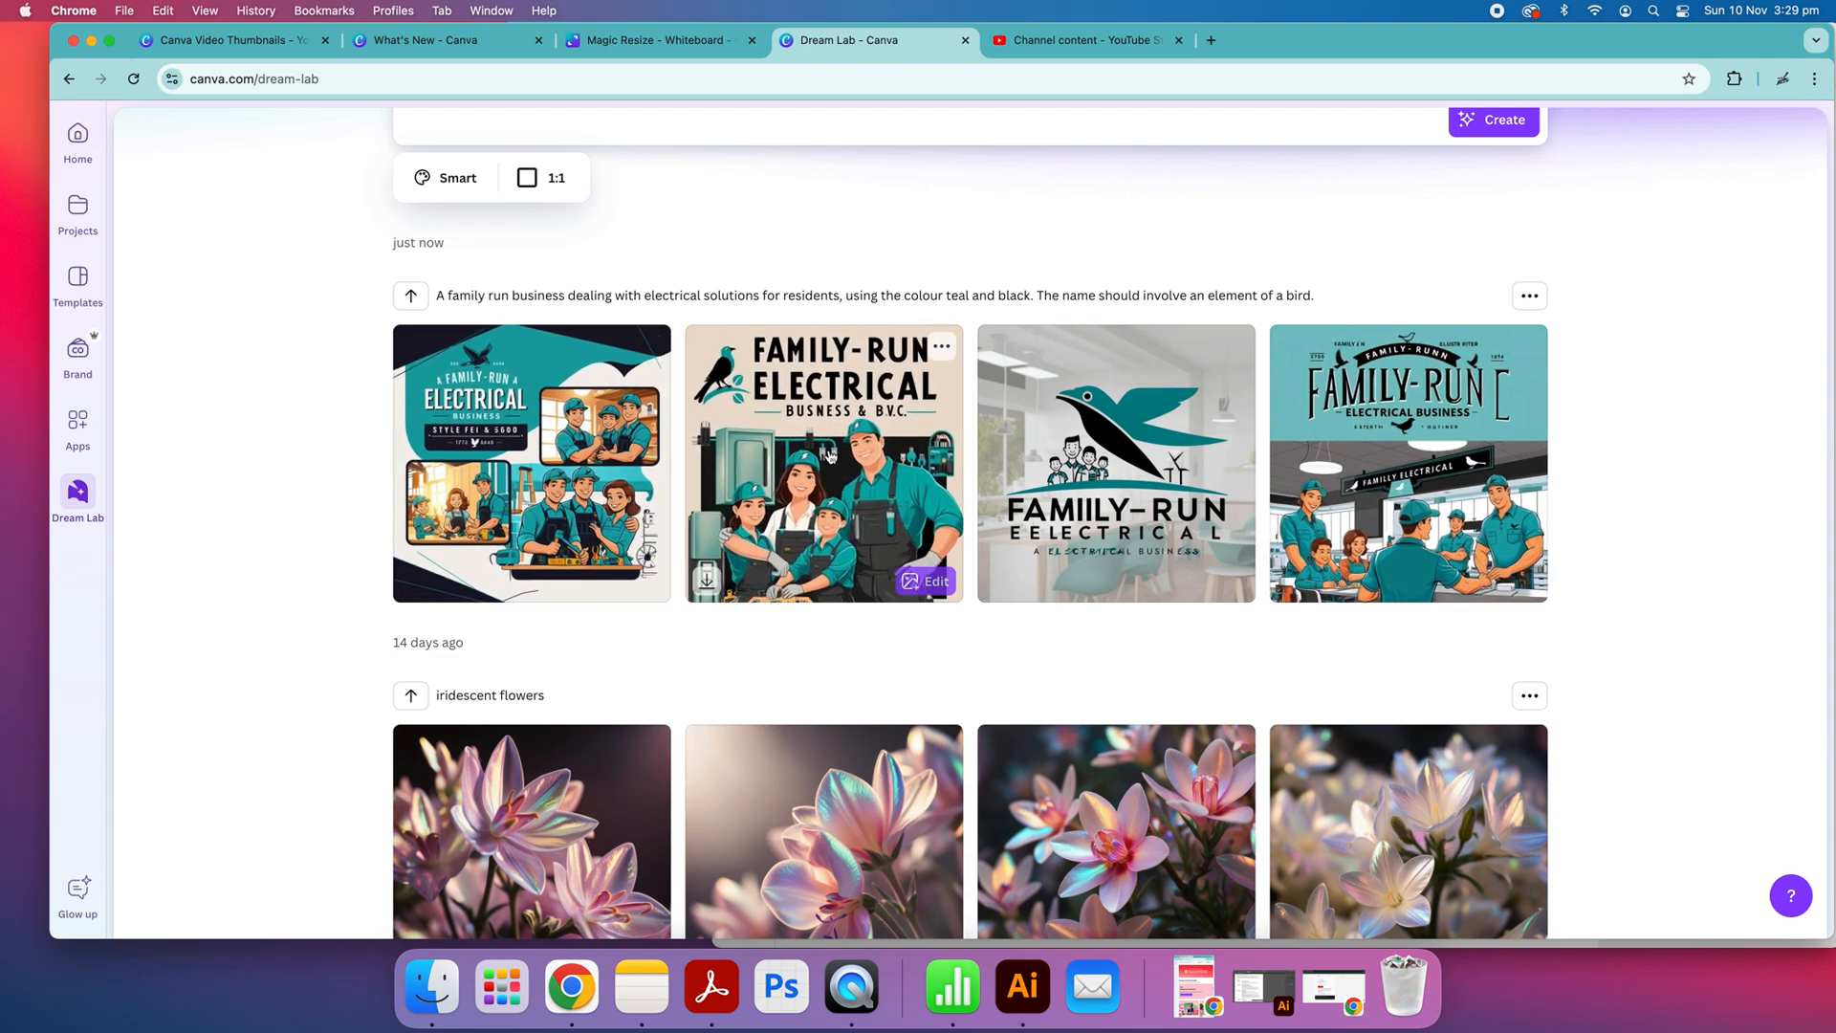
pyautogui.scroll(3, 521, 335)
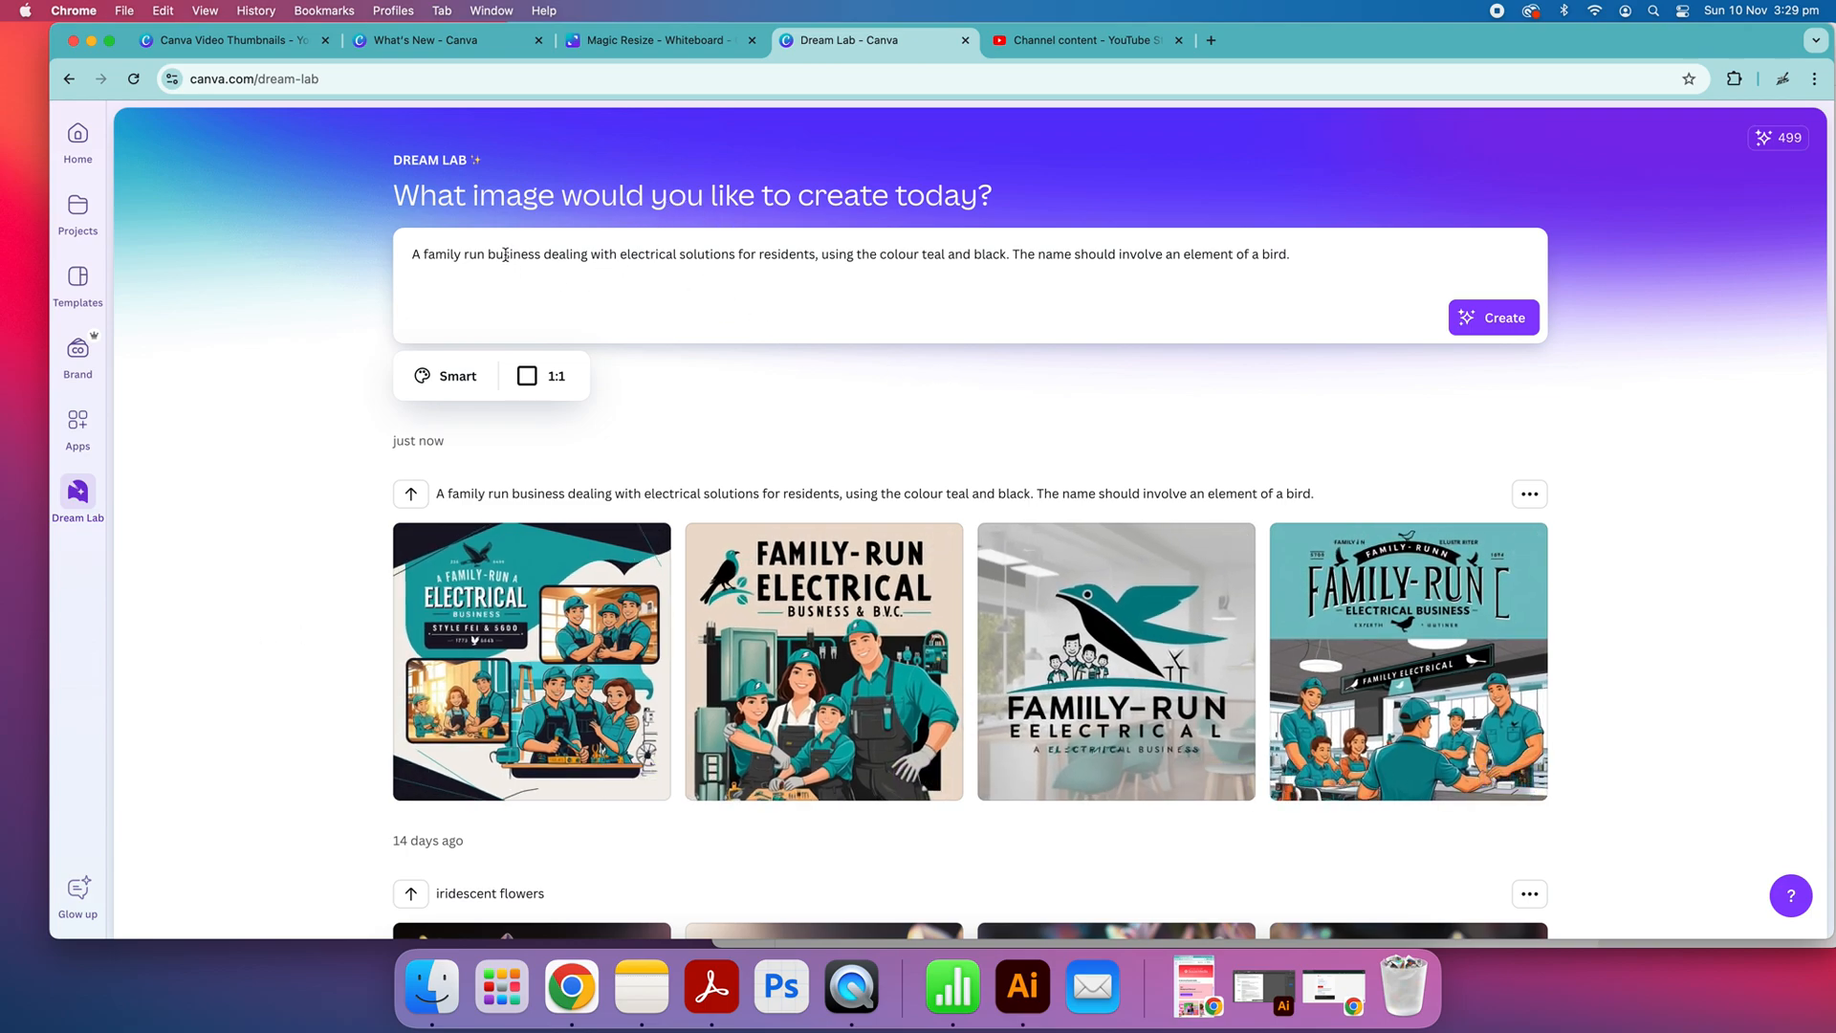
# Reword the start of the prompt to "A logo for a business electrical solutions for residents" and generate new images
pyautogui.moveTo(490, 255); pyautogui.dragTo(431, 255)
pyautogui.press('BackSpace')
pyautogui.press('BackSpace')
pyautogui.write('logo for a')
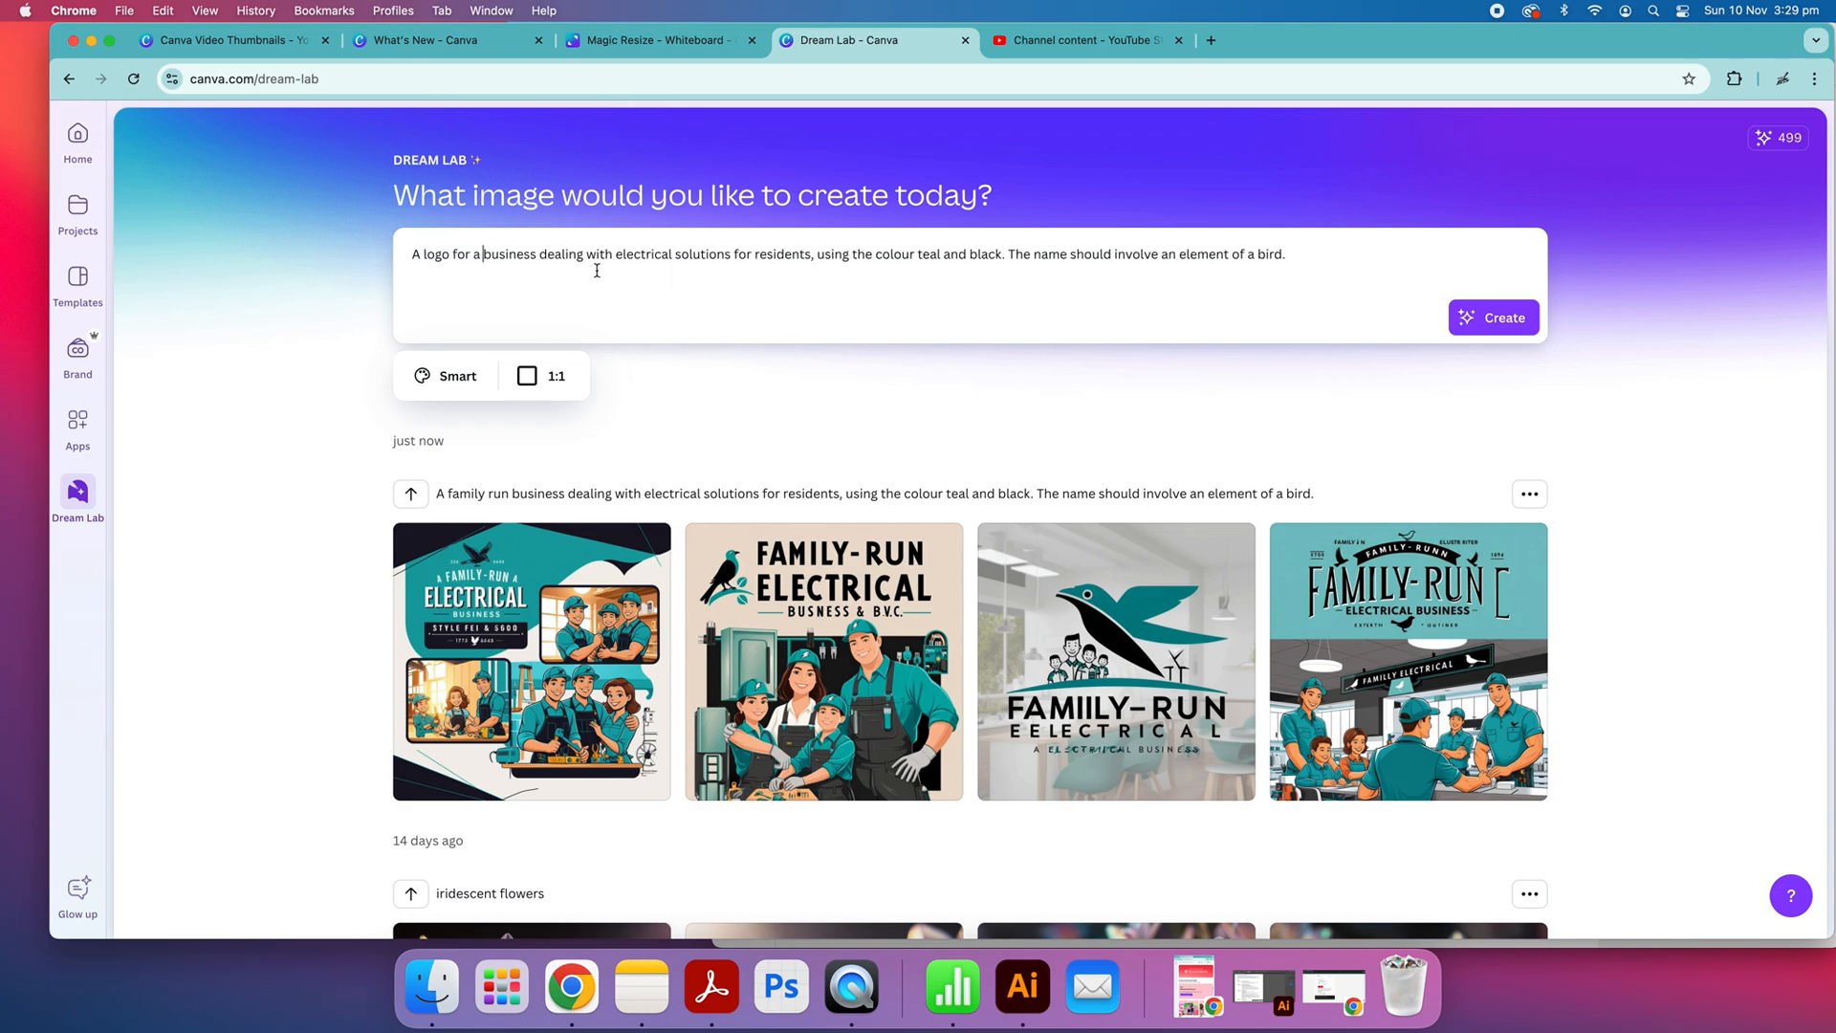
pyautogui.doubleClick(598, 256)
pyautogui.press('BackSpace')
pyautogui.doubleClick(554, 256)
pyautogui.press('BackSpace')
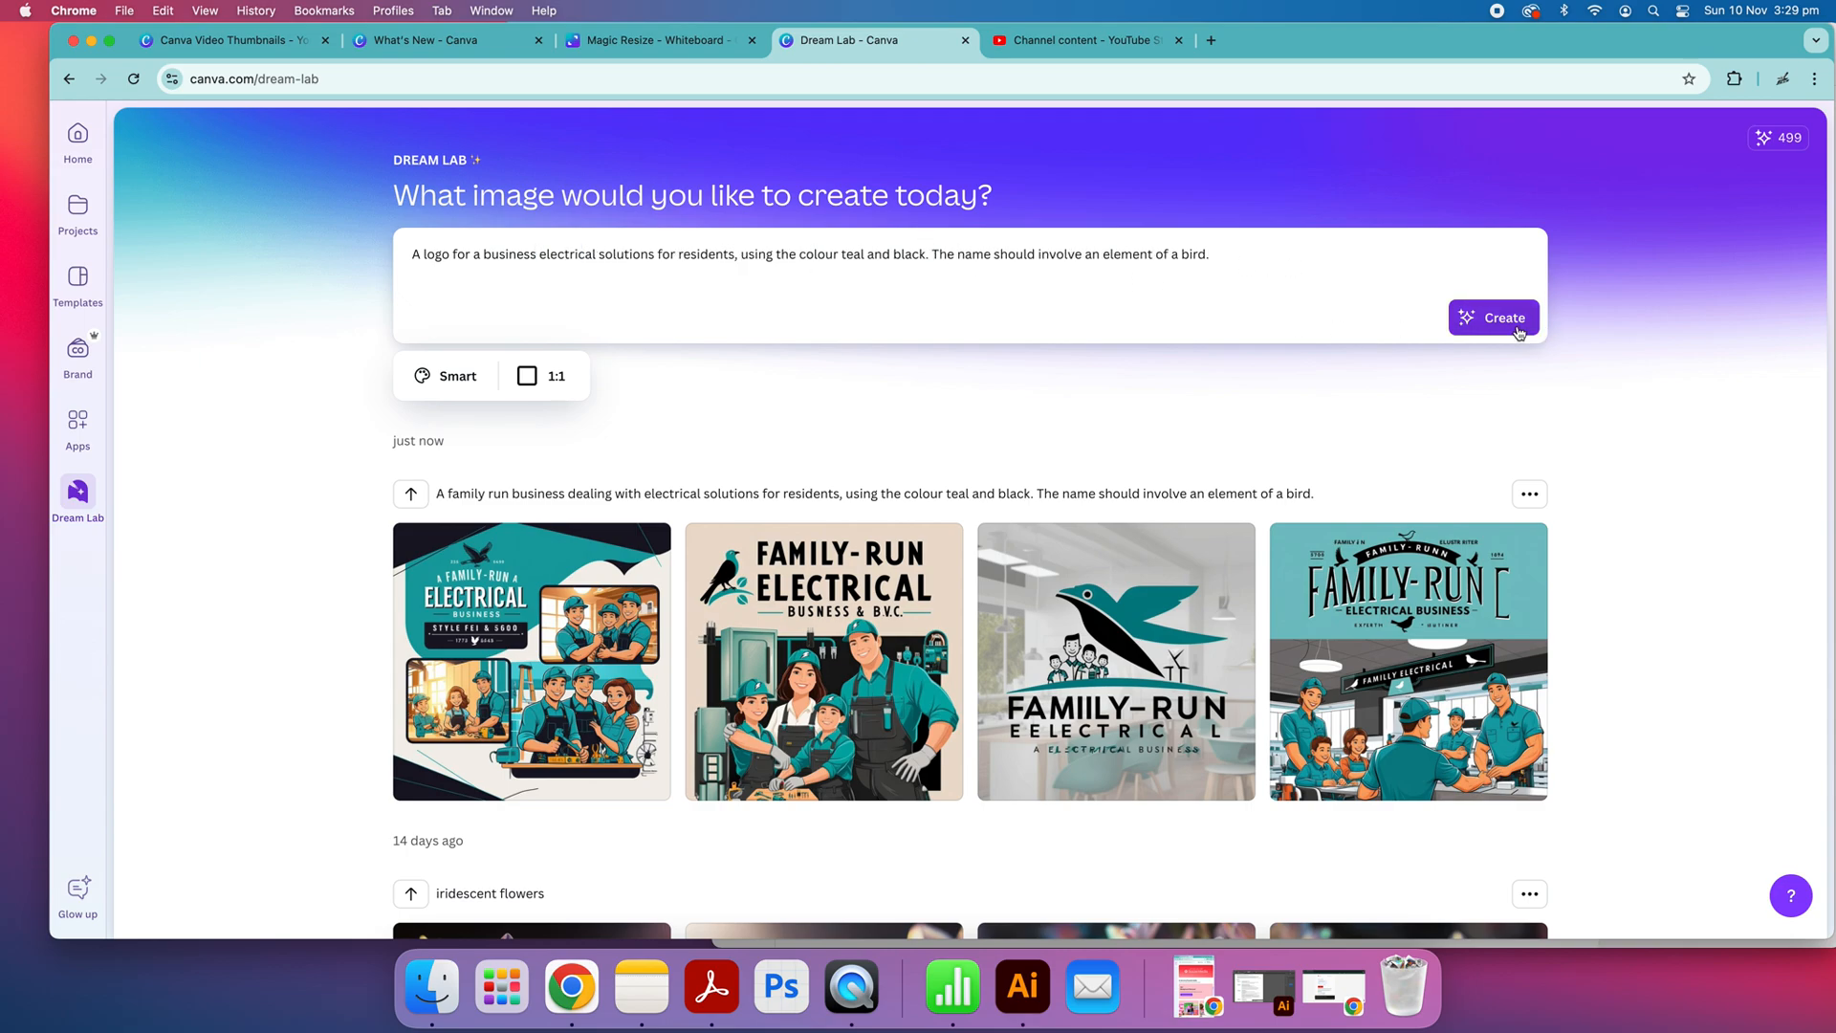
pyautogui.click(1519, 327)
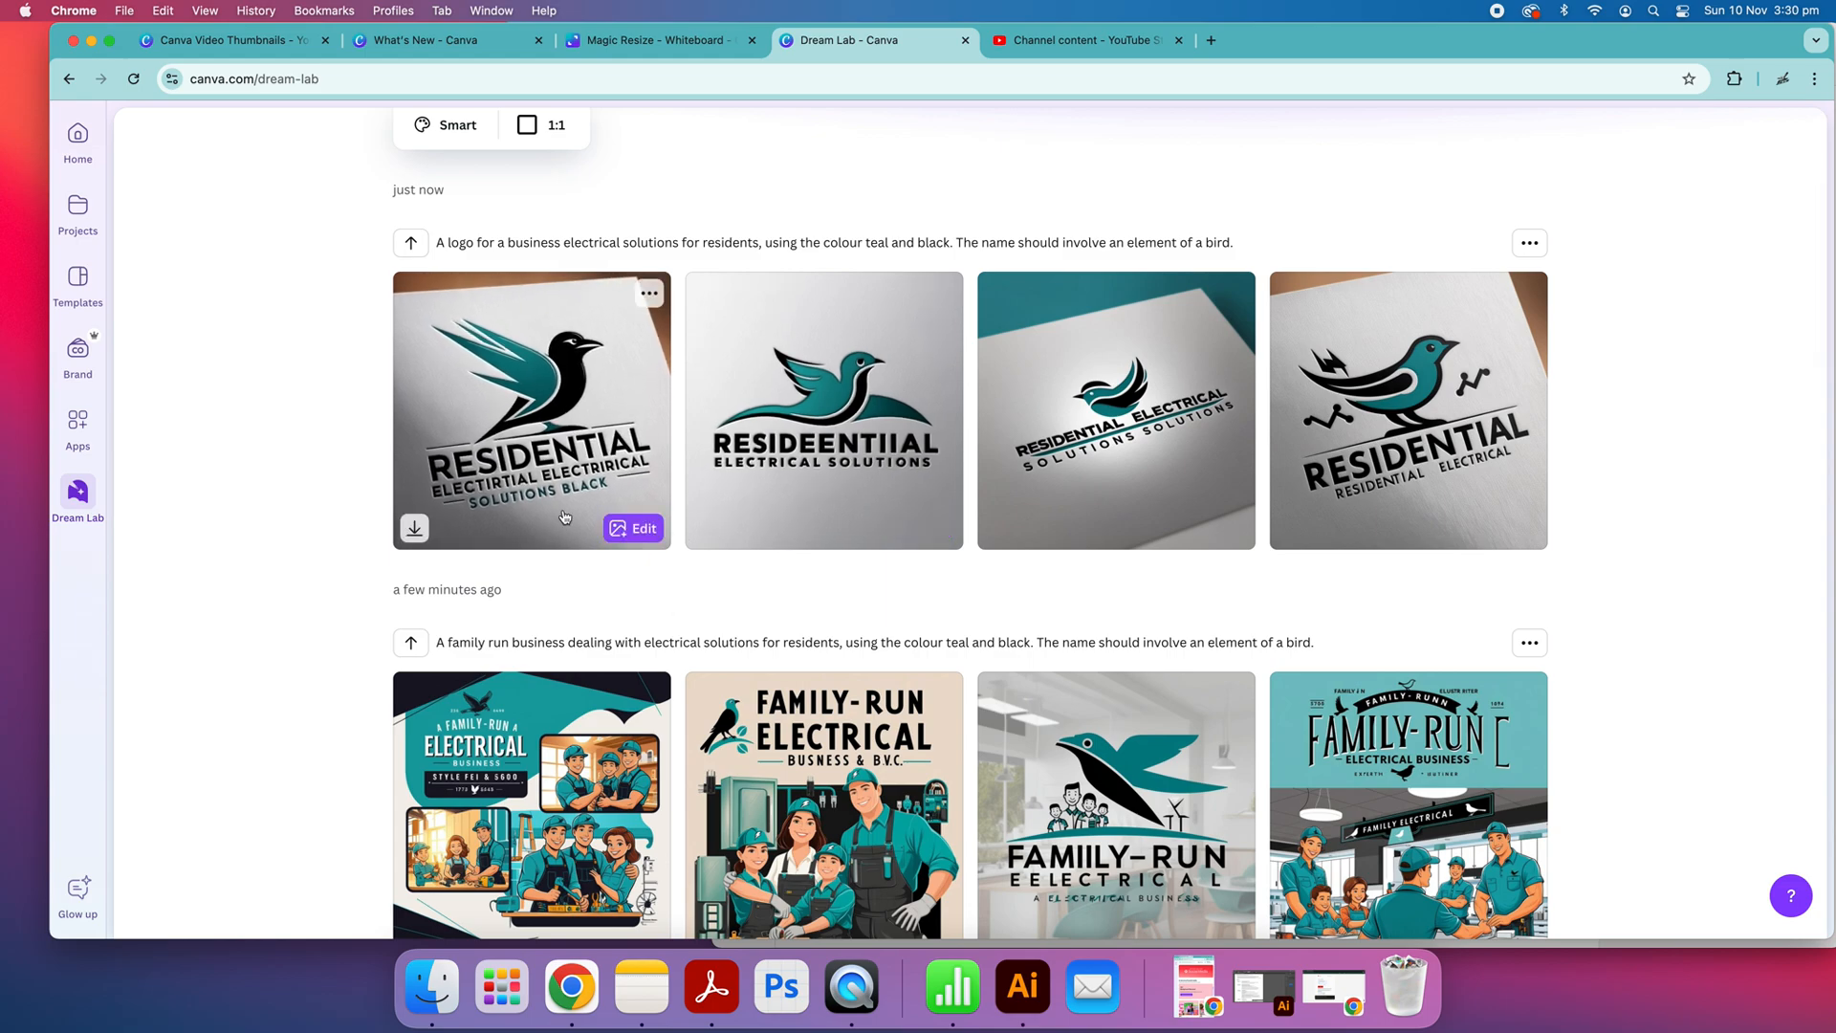
# Change the image style to Vector and generate the logo again with the same prompt
pyautogui.scroll(2, 1200, 413)
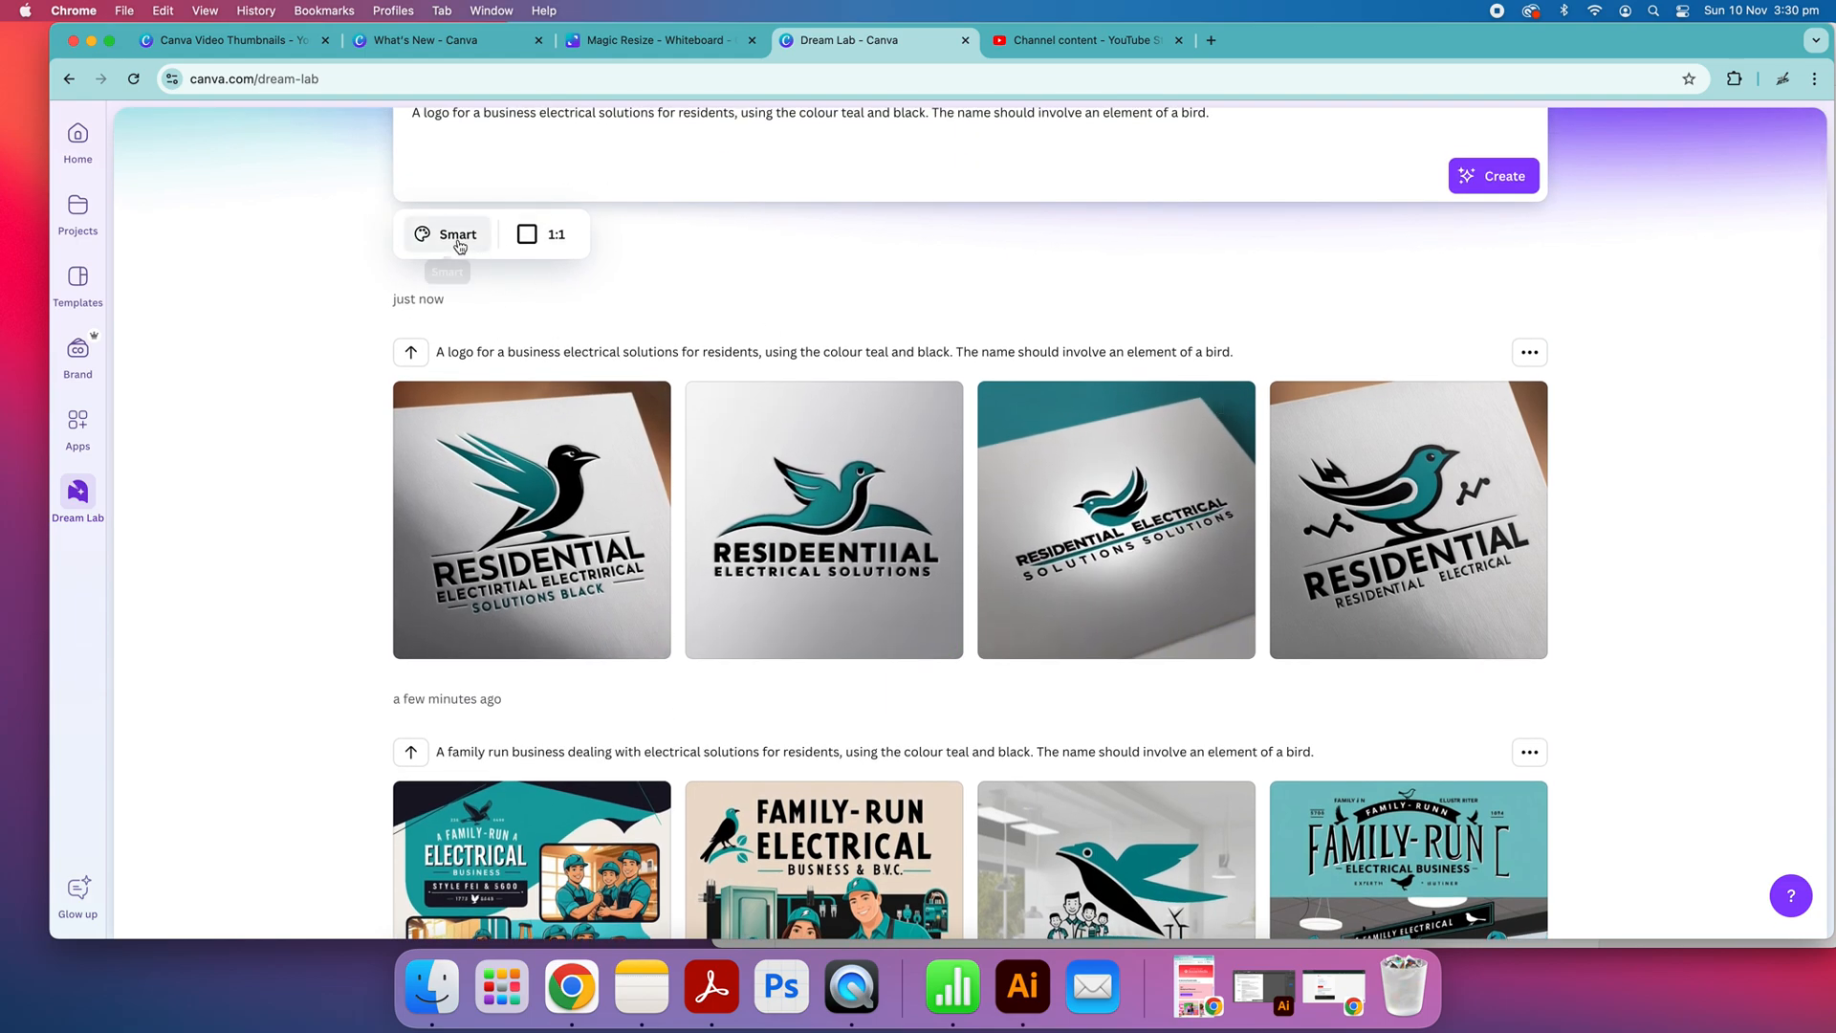
pyautogui.click(430, 233)
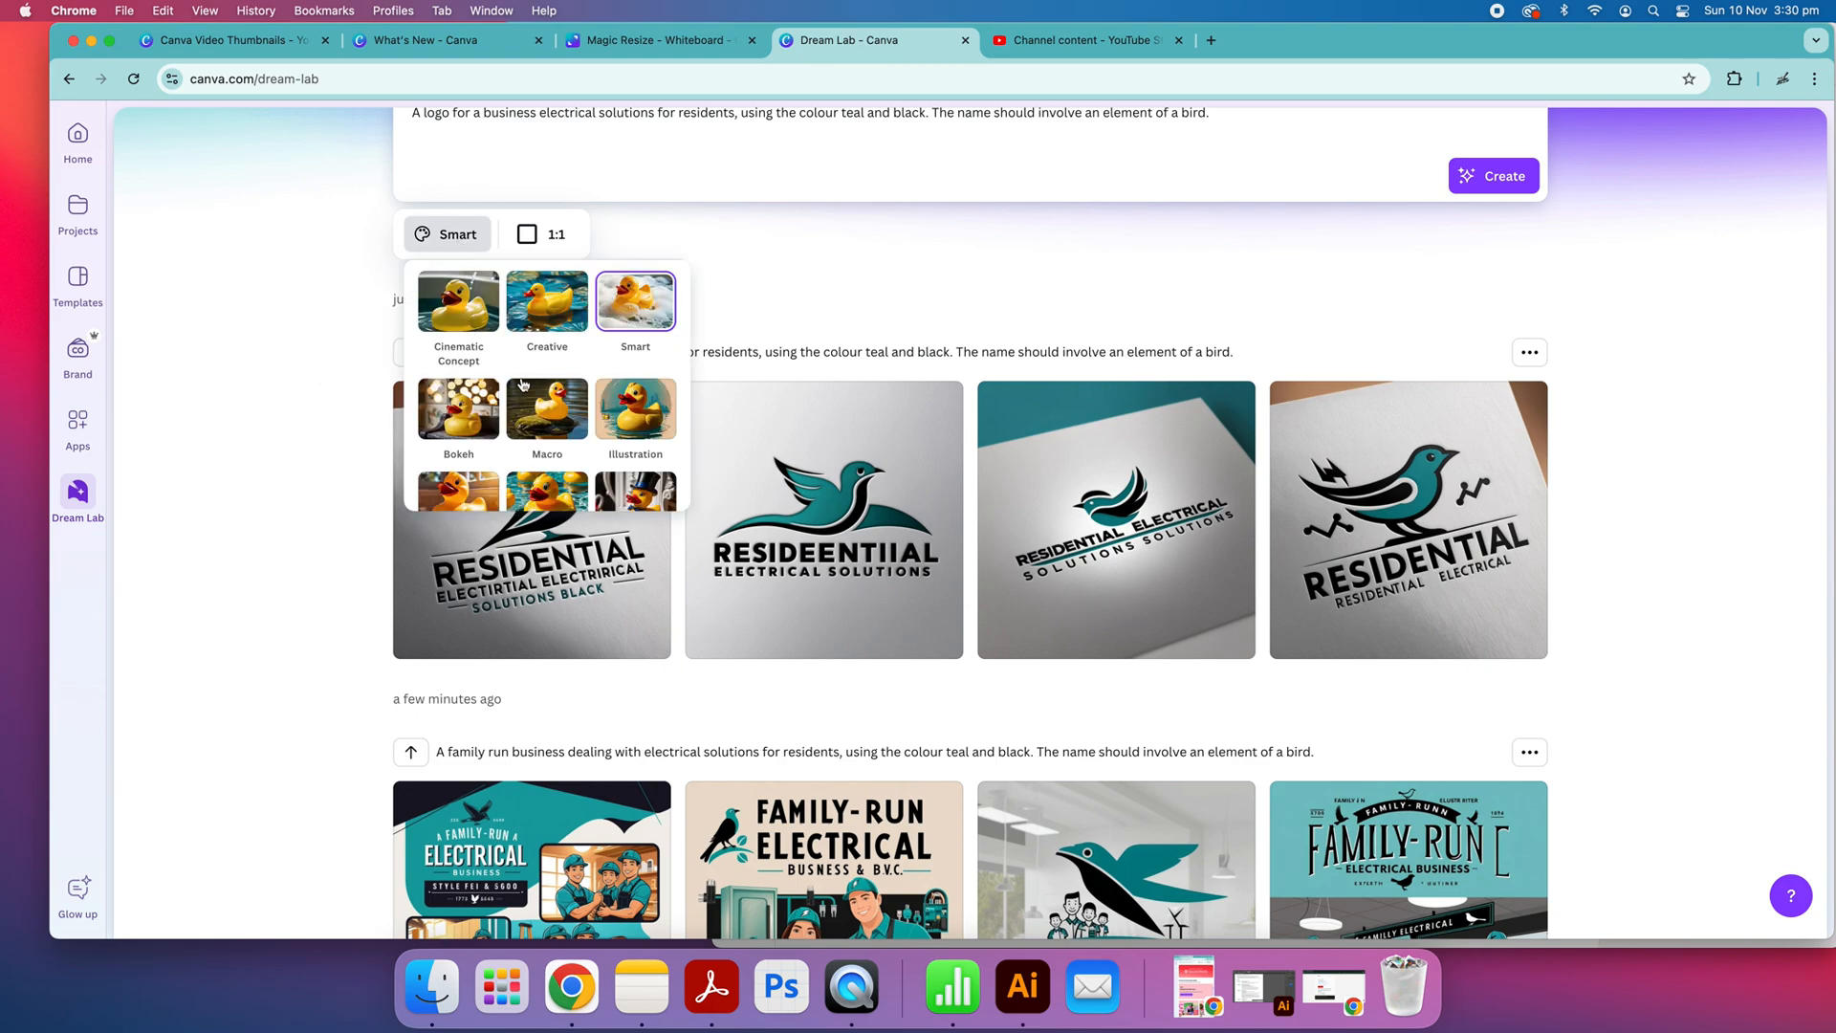
pyautogui.scroll(-5, 522, 387)
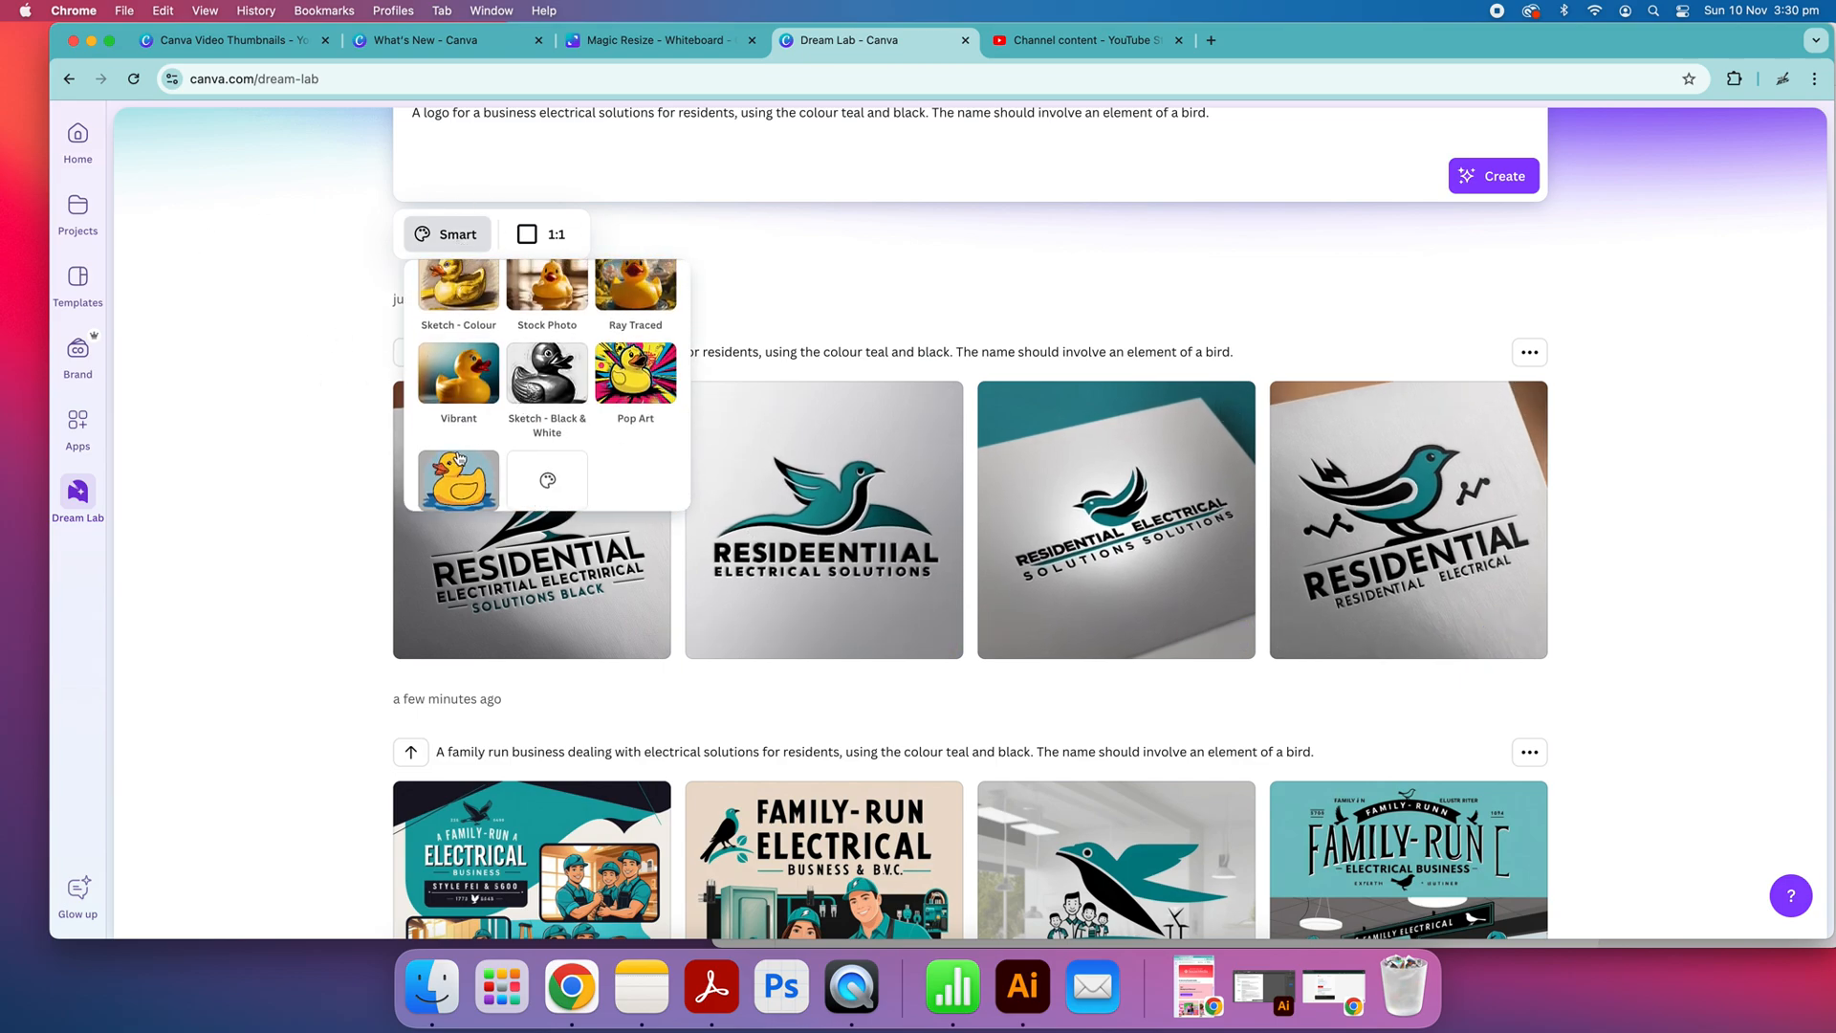
pyautogui.scroll(-1, 459, 457)
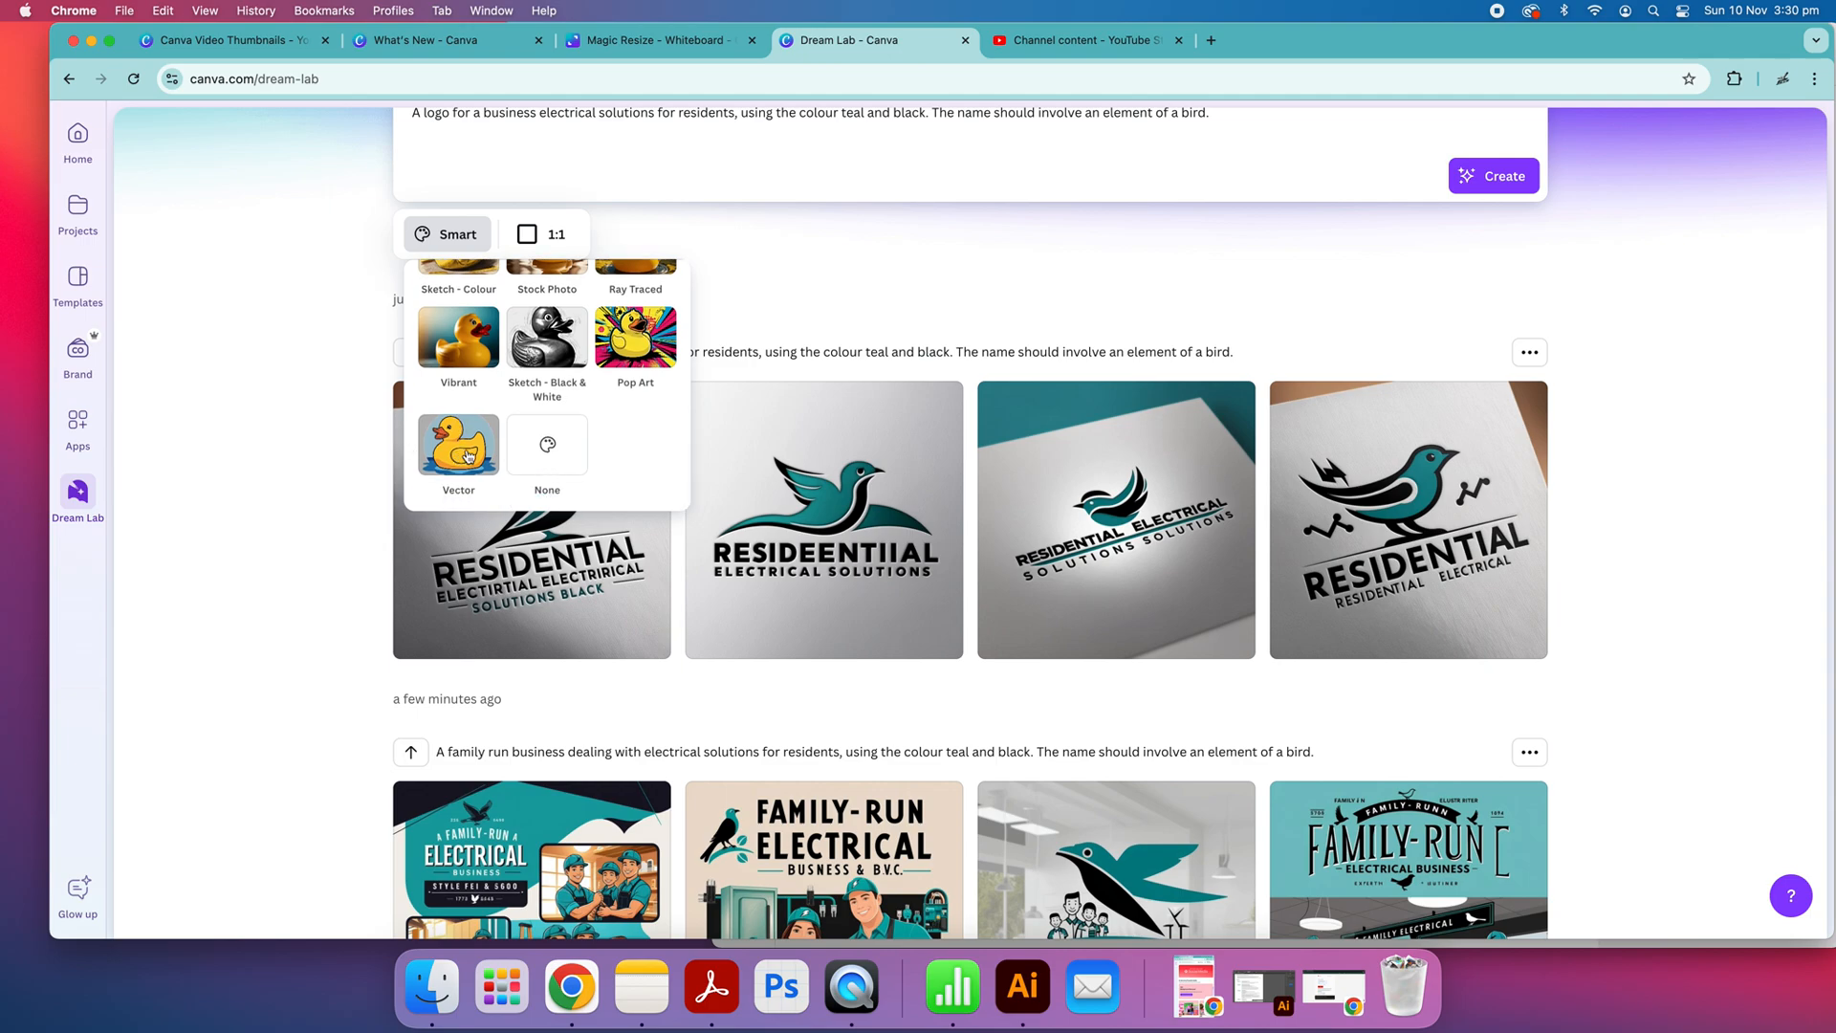
pyautogui.click(468, 456)
pyautogui.scroll(3, 716, 349)
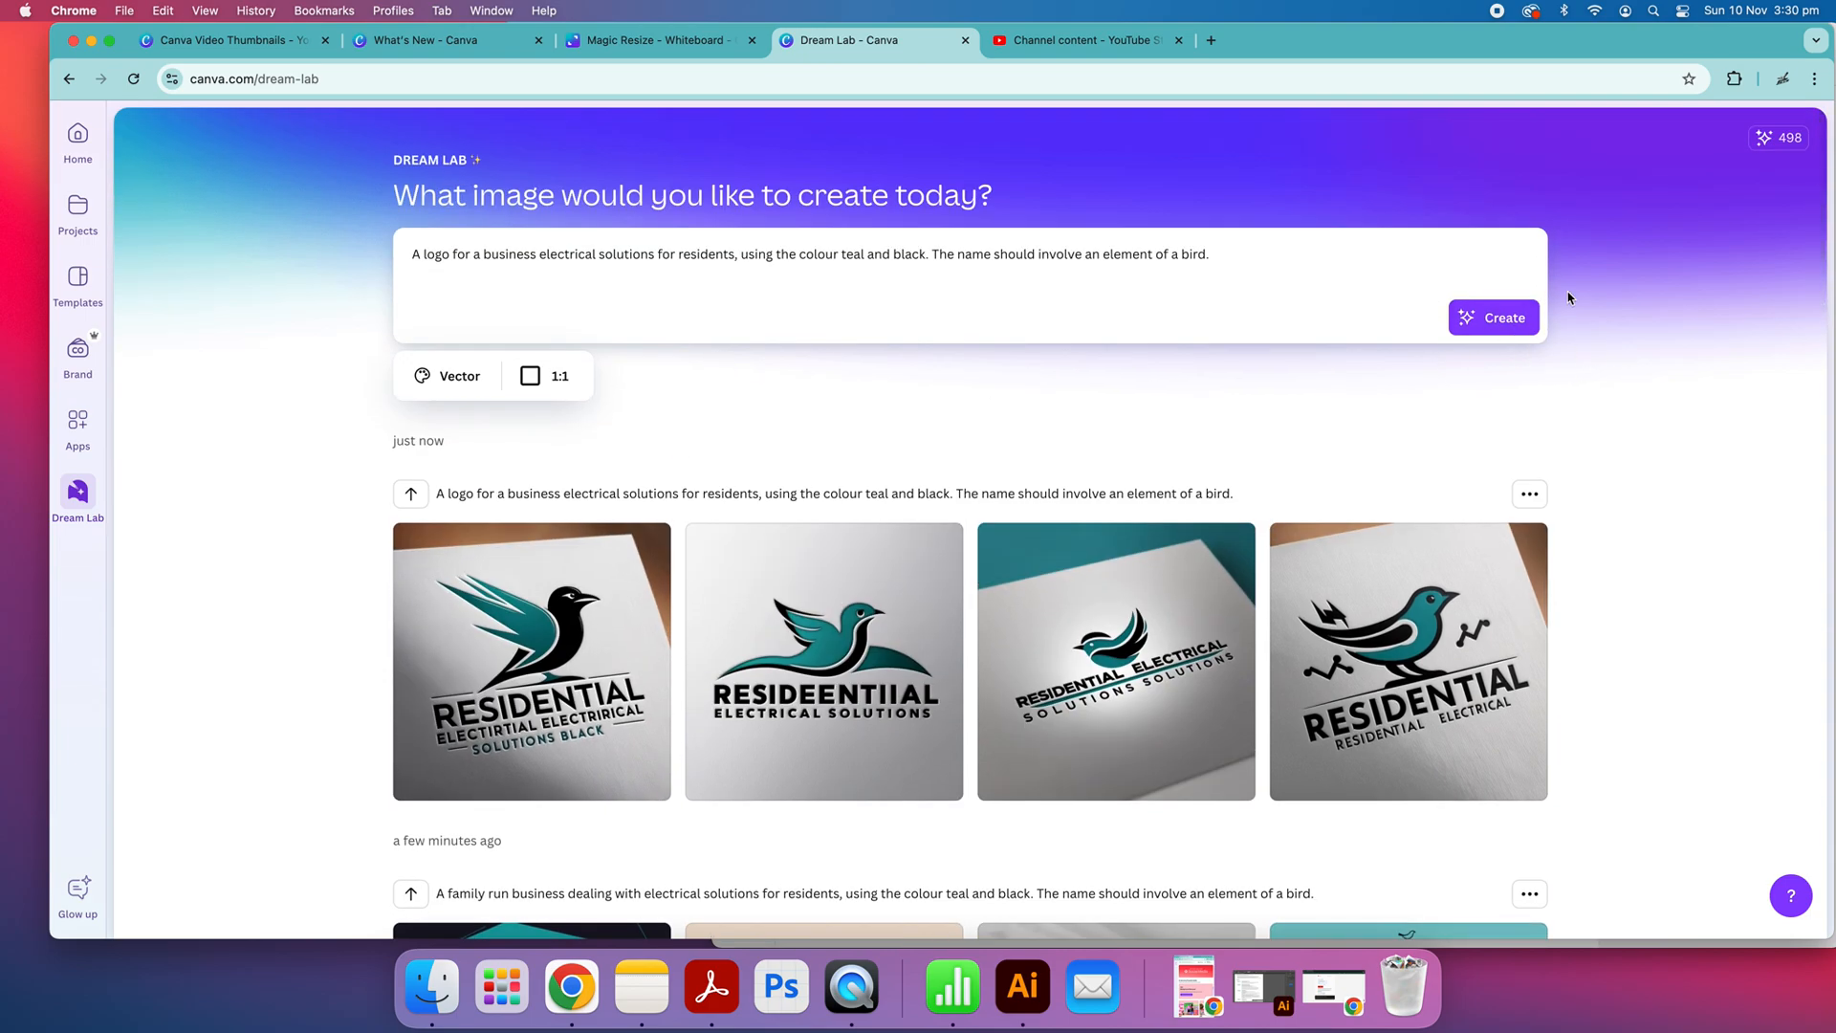
pyautogui.click(1496, 325)
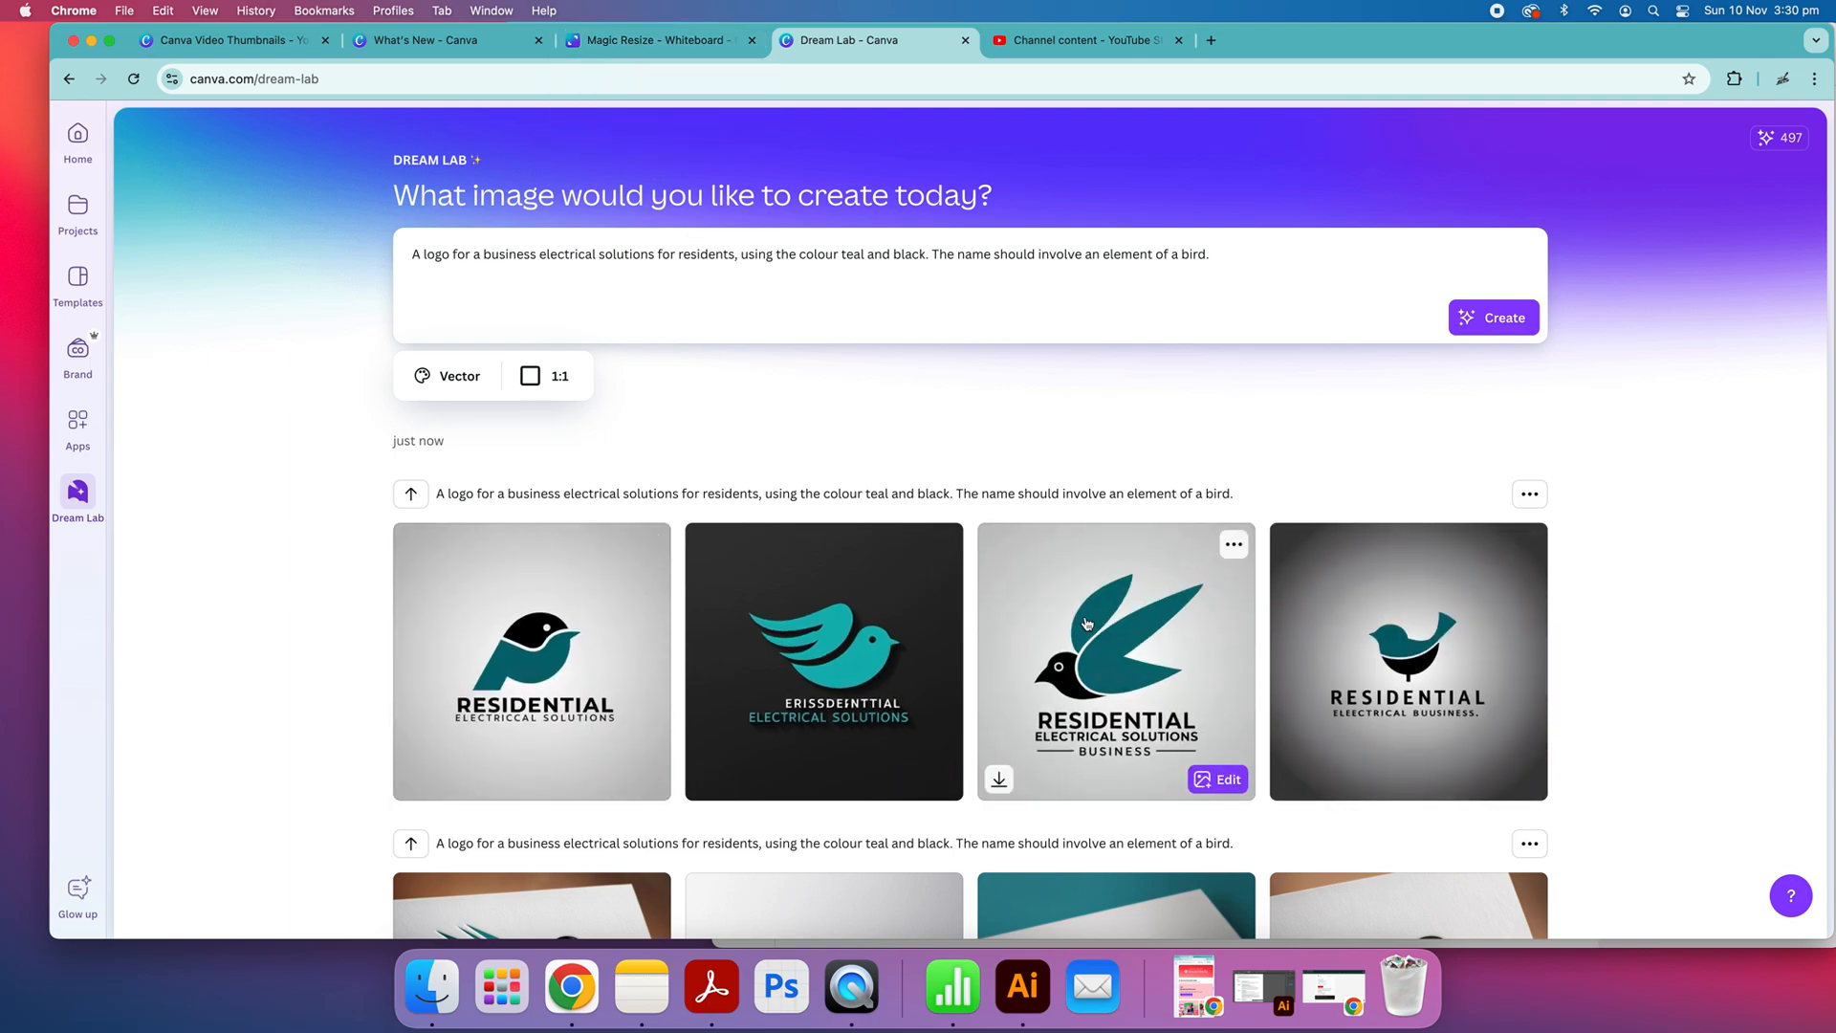
# Open the vector logo of the bird with raised teal wings and a black head and use it in a new design
pyautogui.click(1148, 679)
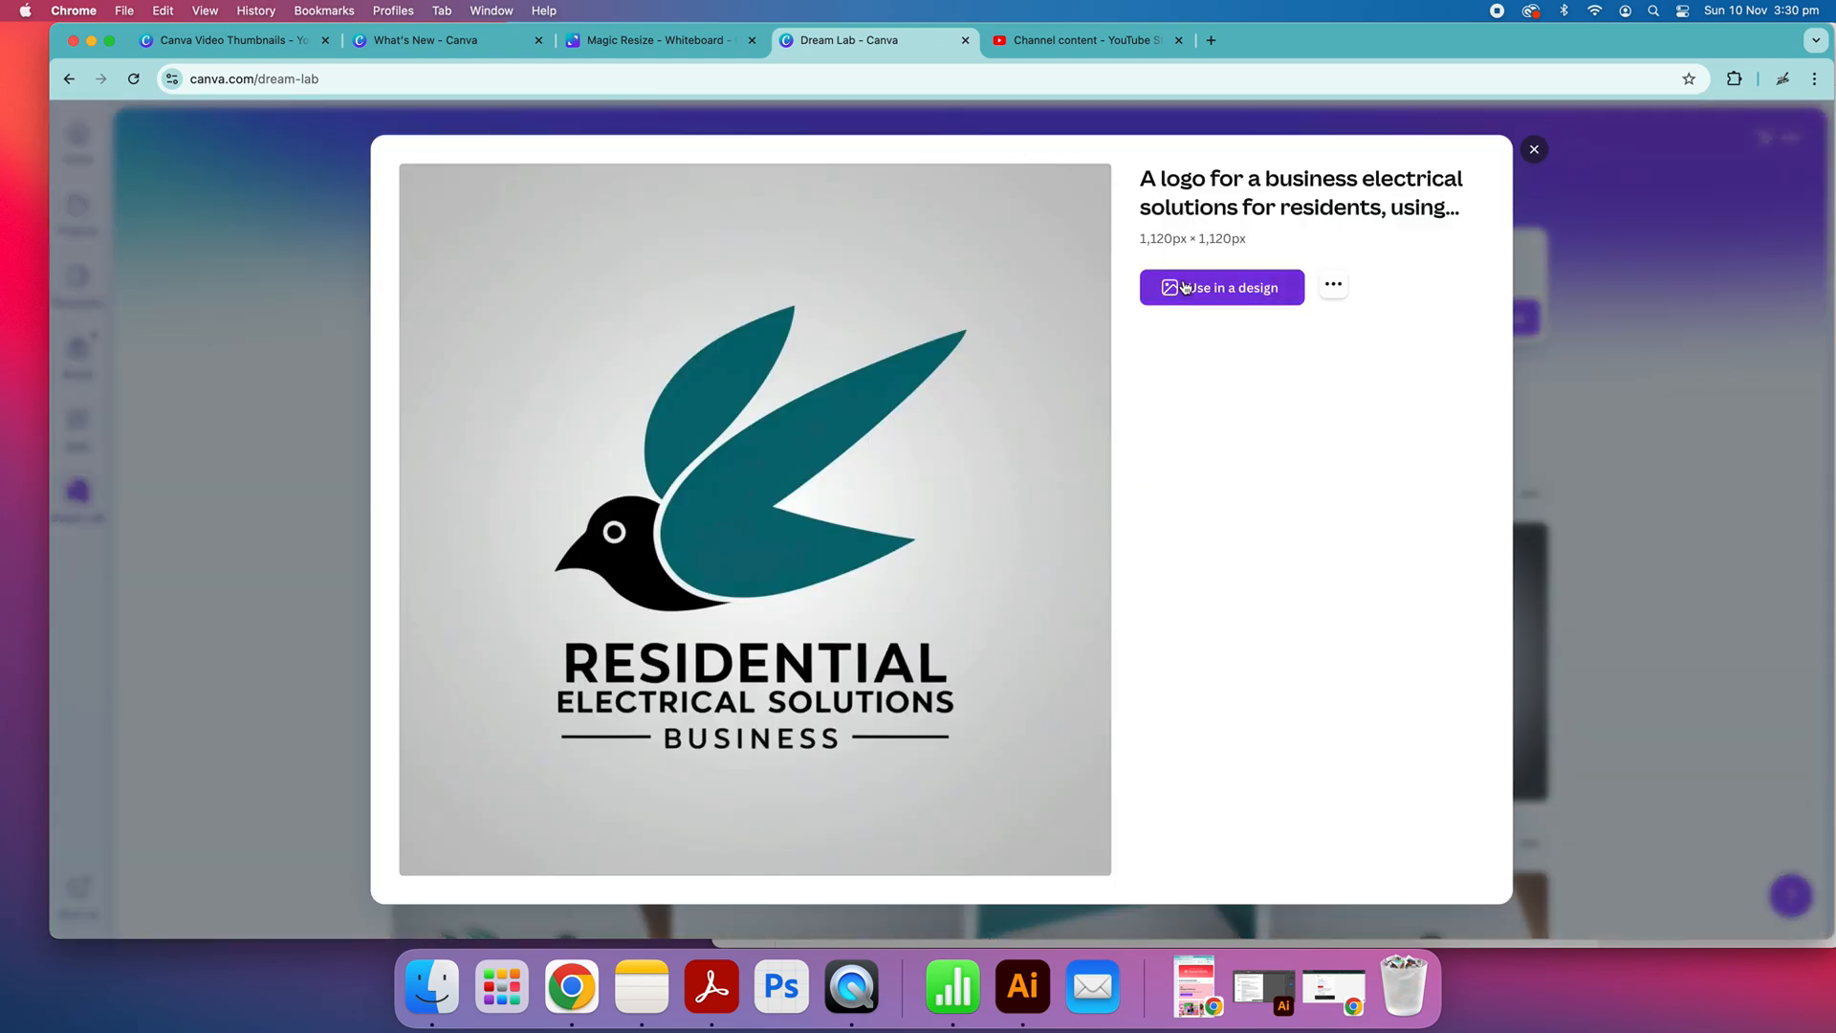
pyautogui.click(1186, 287)
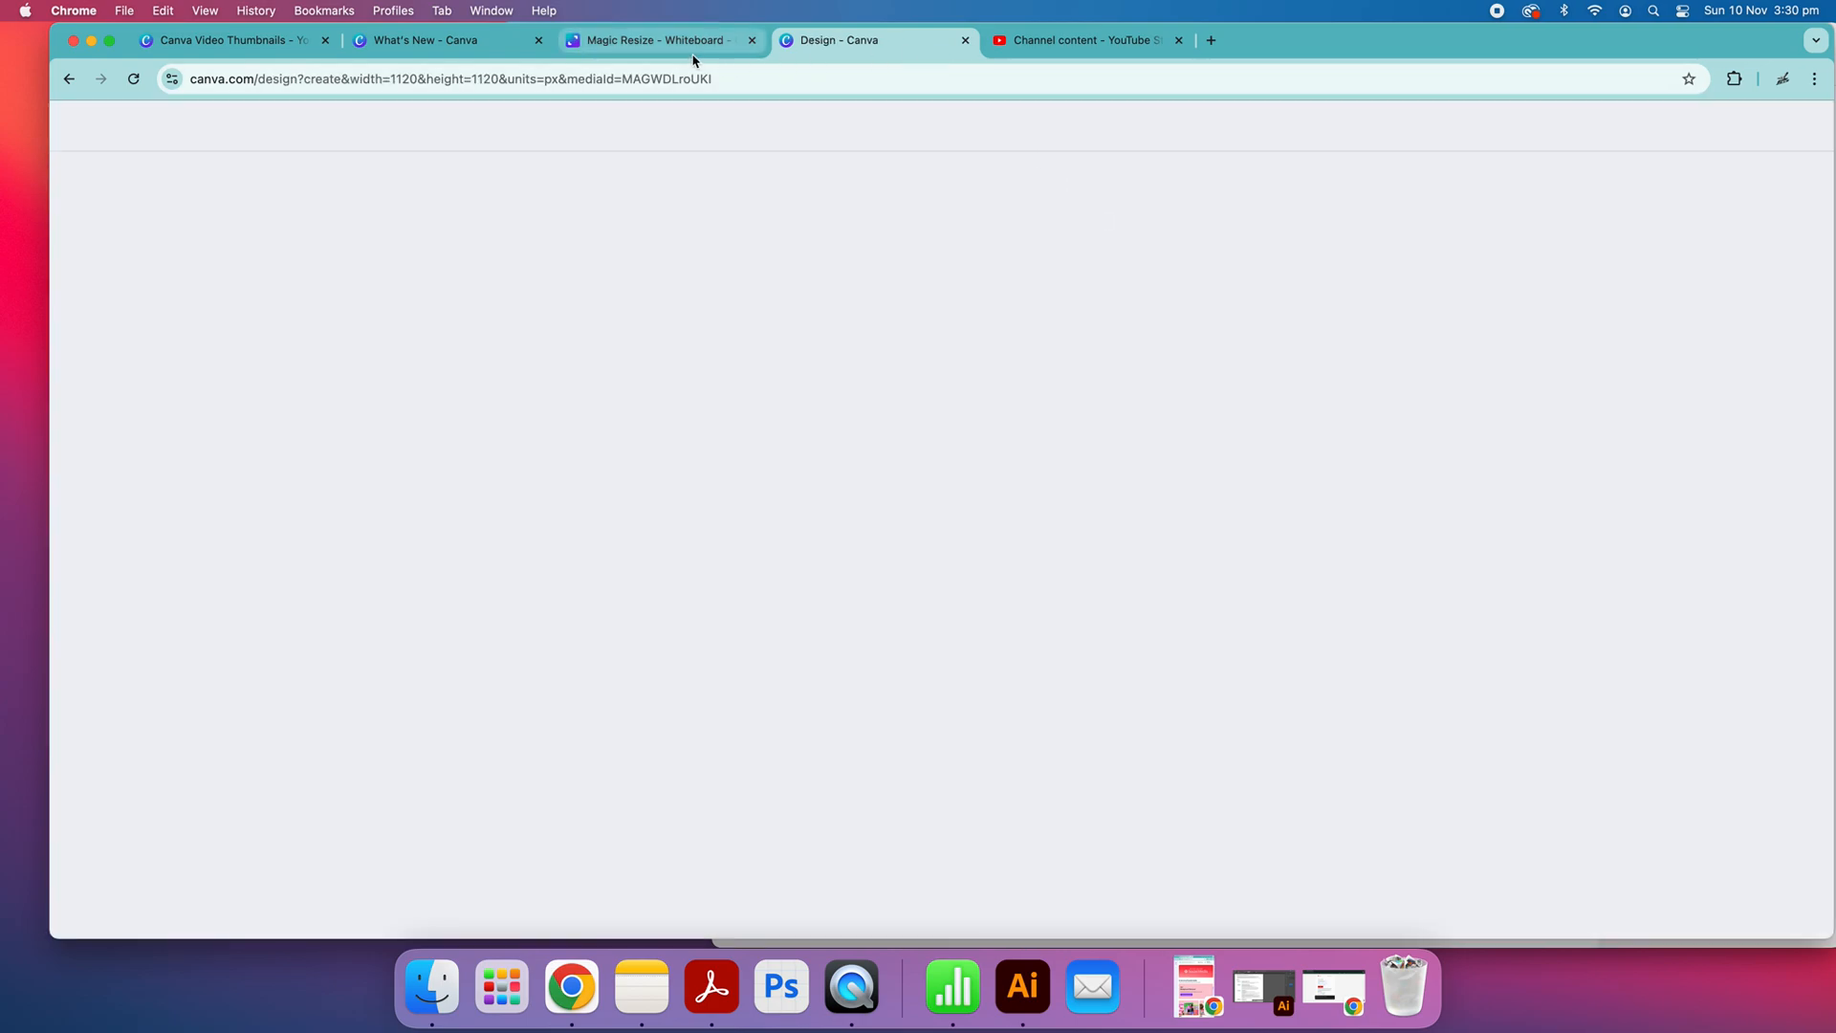
pyautogui.click(683, 43)
pyautogui.click(842, 44)
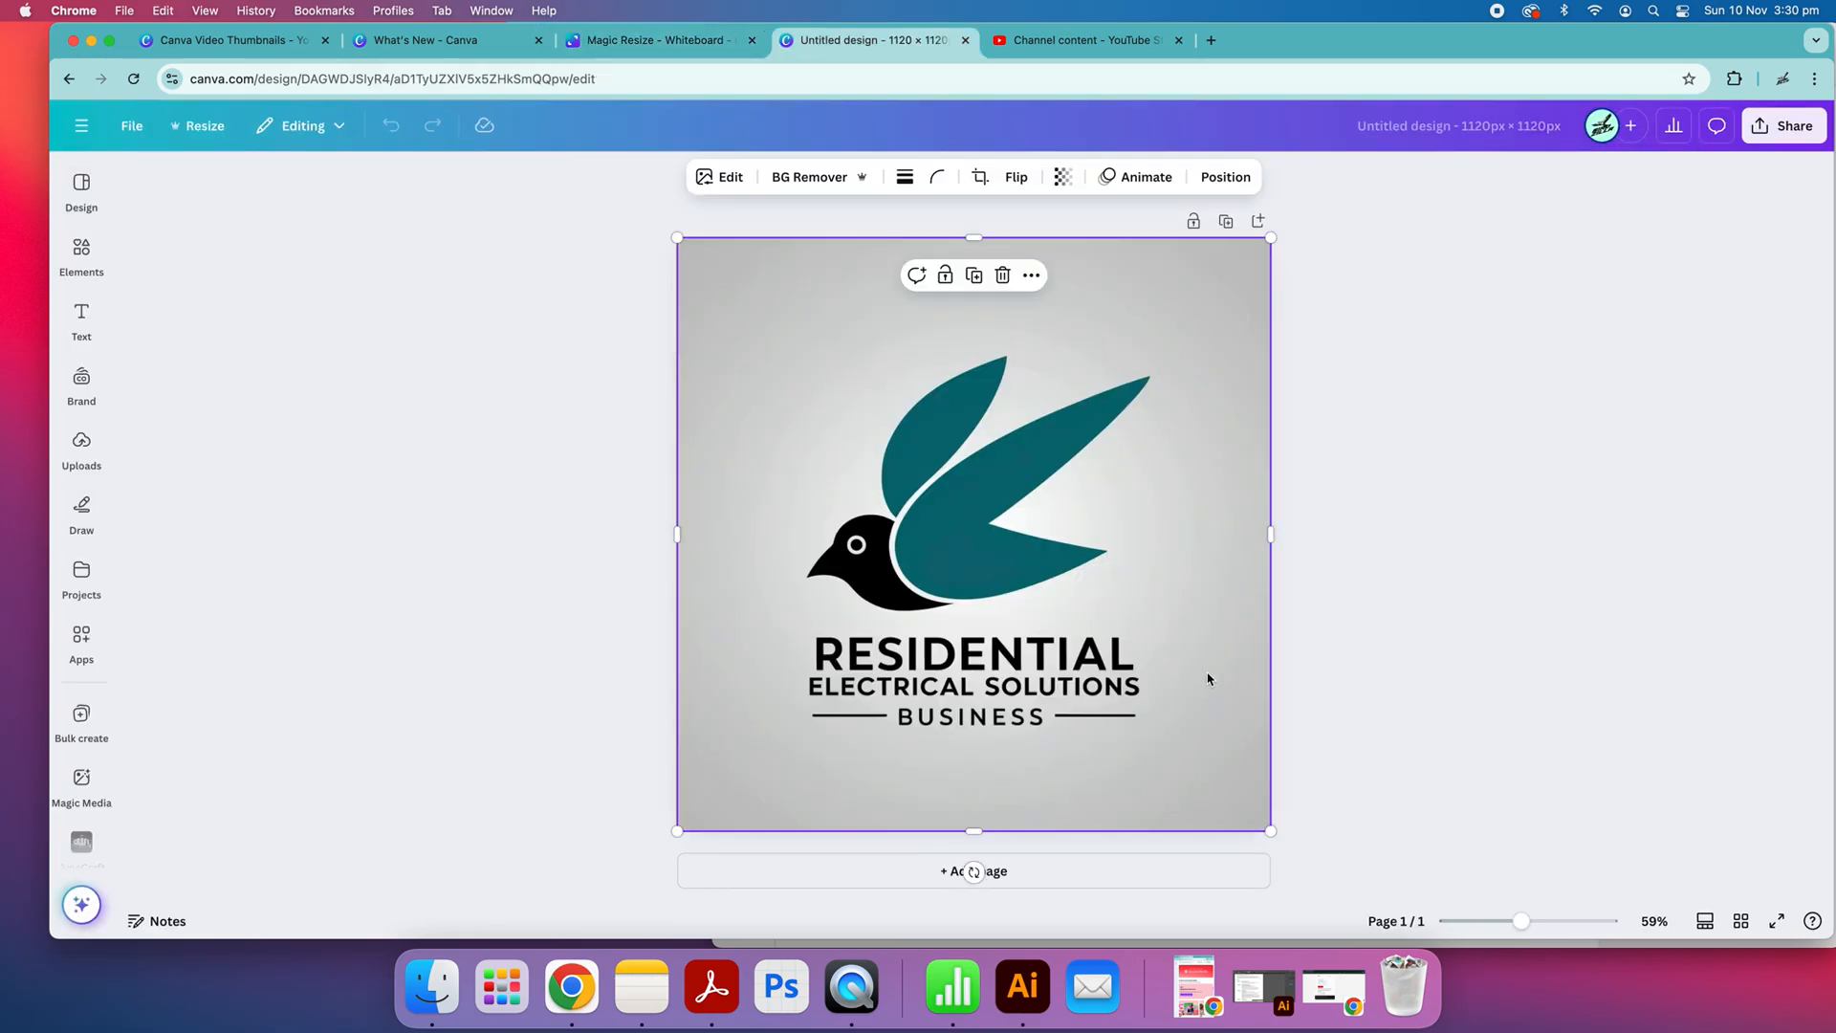
pyautogui.click(1386, 499)
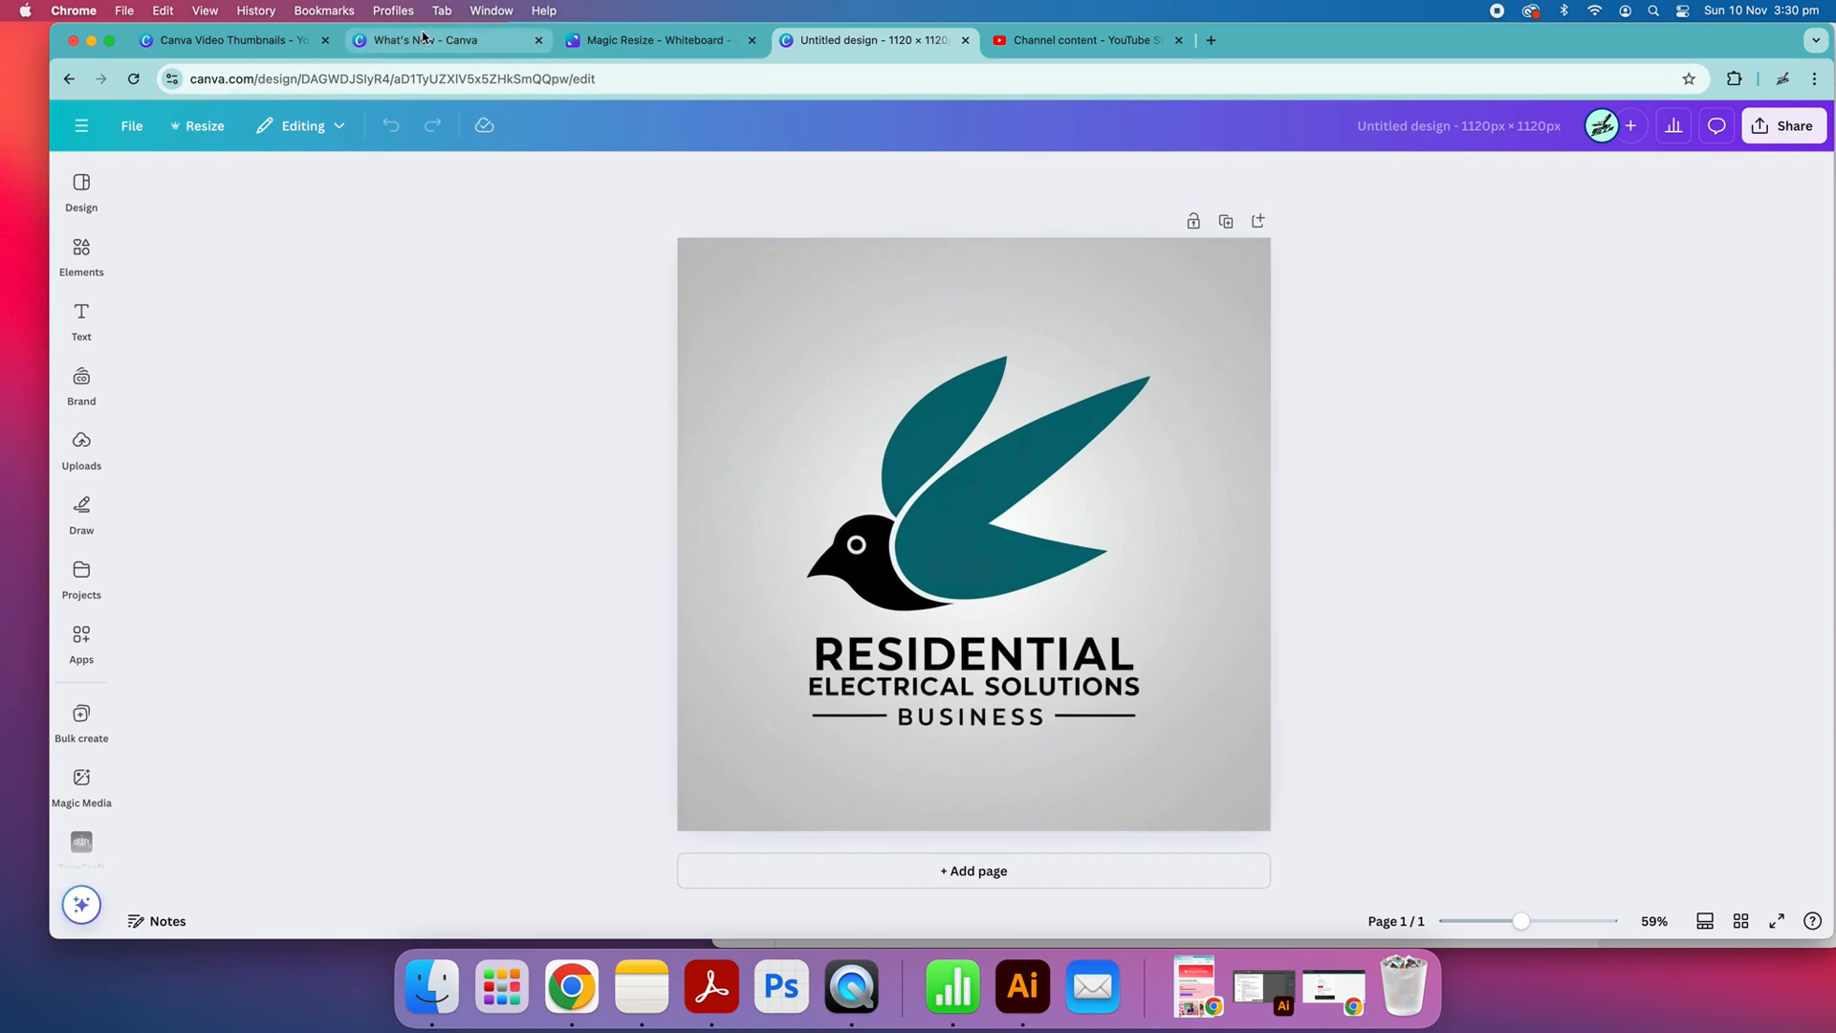
# Leave the Magic Resize whiteboard and open the Birdzilla Electrical Summary doc from the recent designs
pyautogui.click(655, 40)
pyautogui.click(88, 138)
pyautogui.click(89, 141)
pyautogui.click(92, 144)
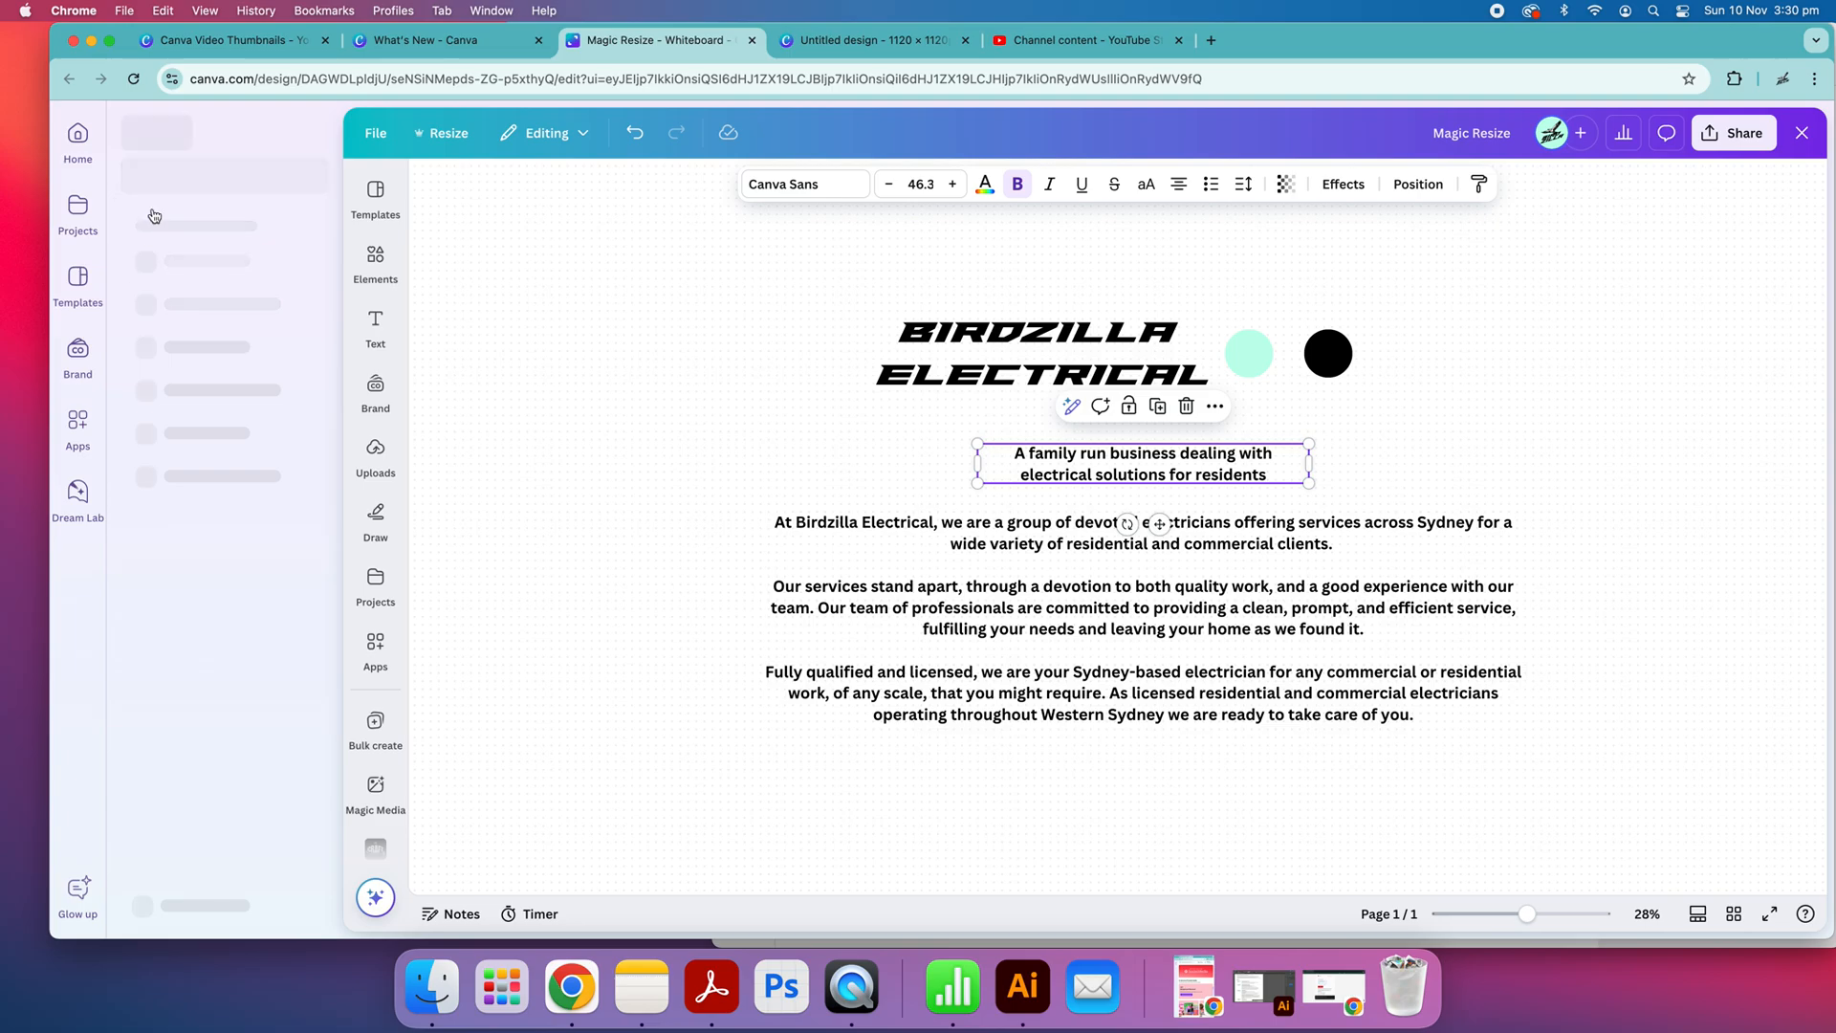
pyautogui.click(75, 142)
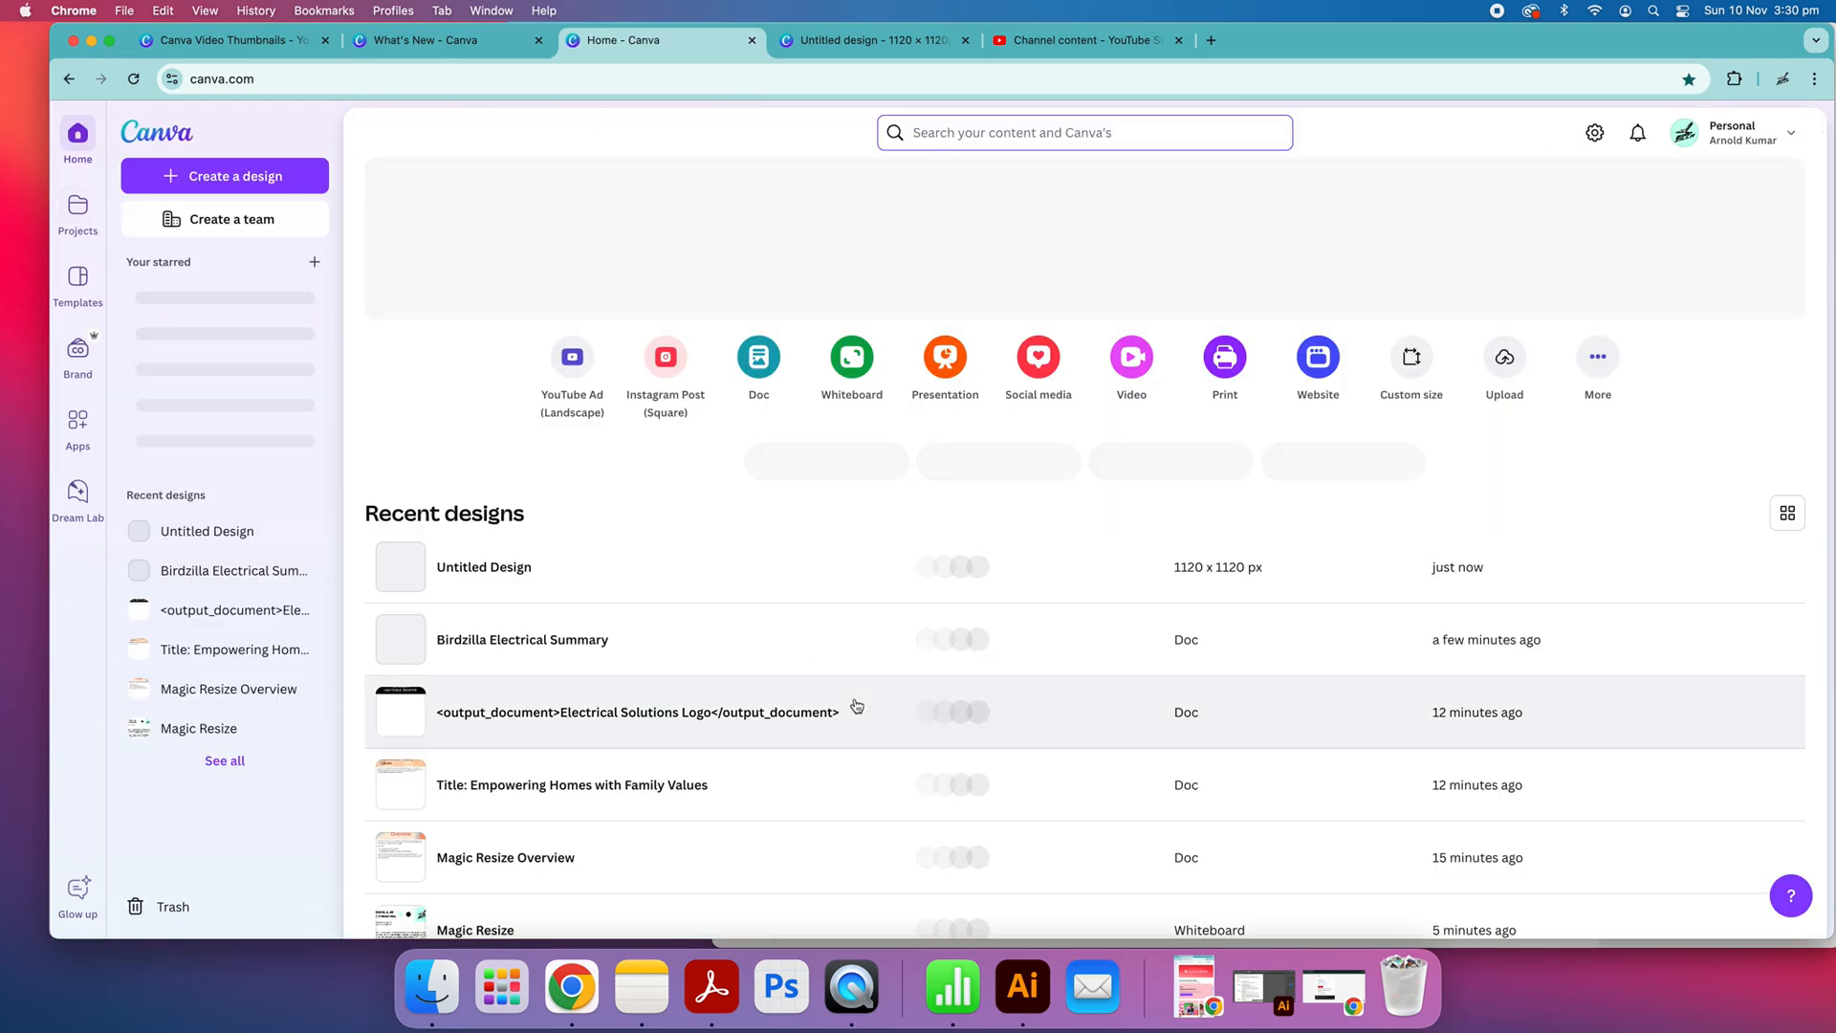
pyautogui.click(540, 643)
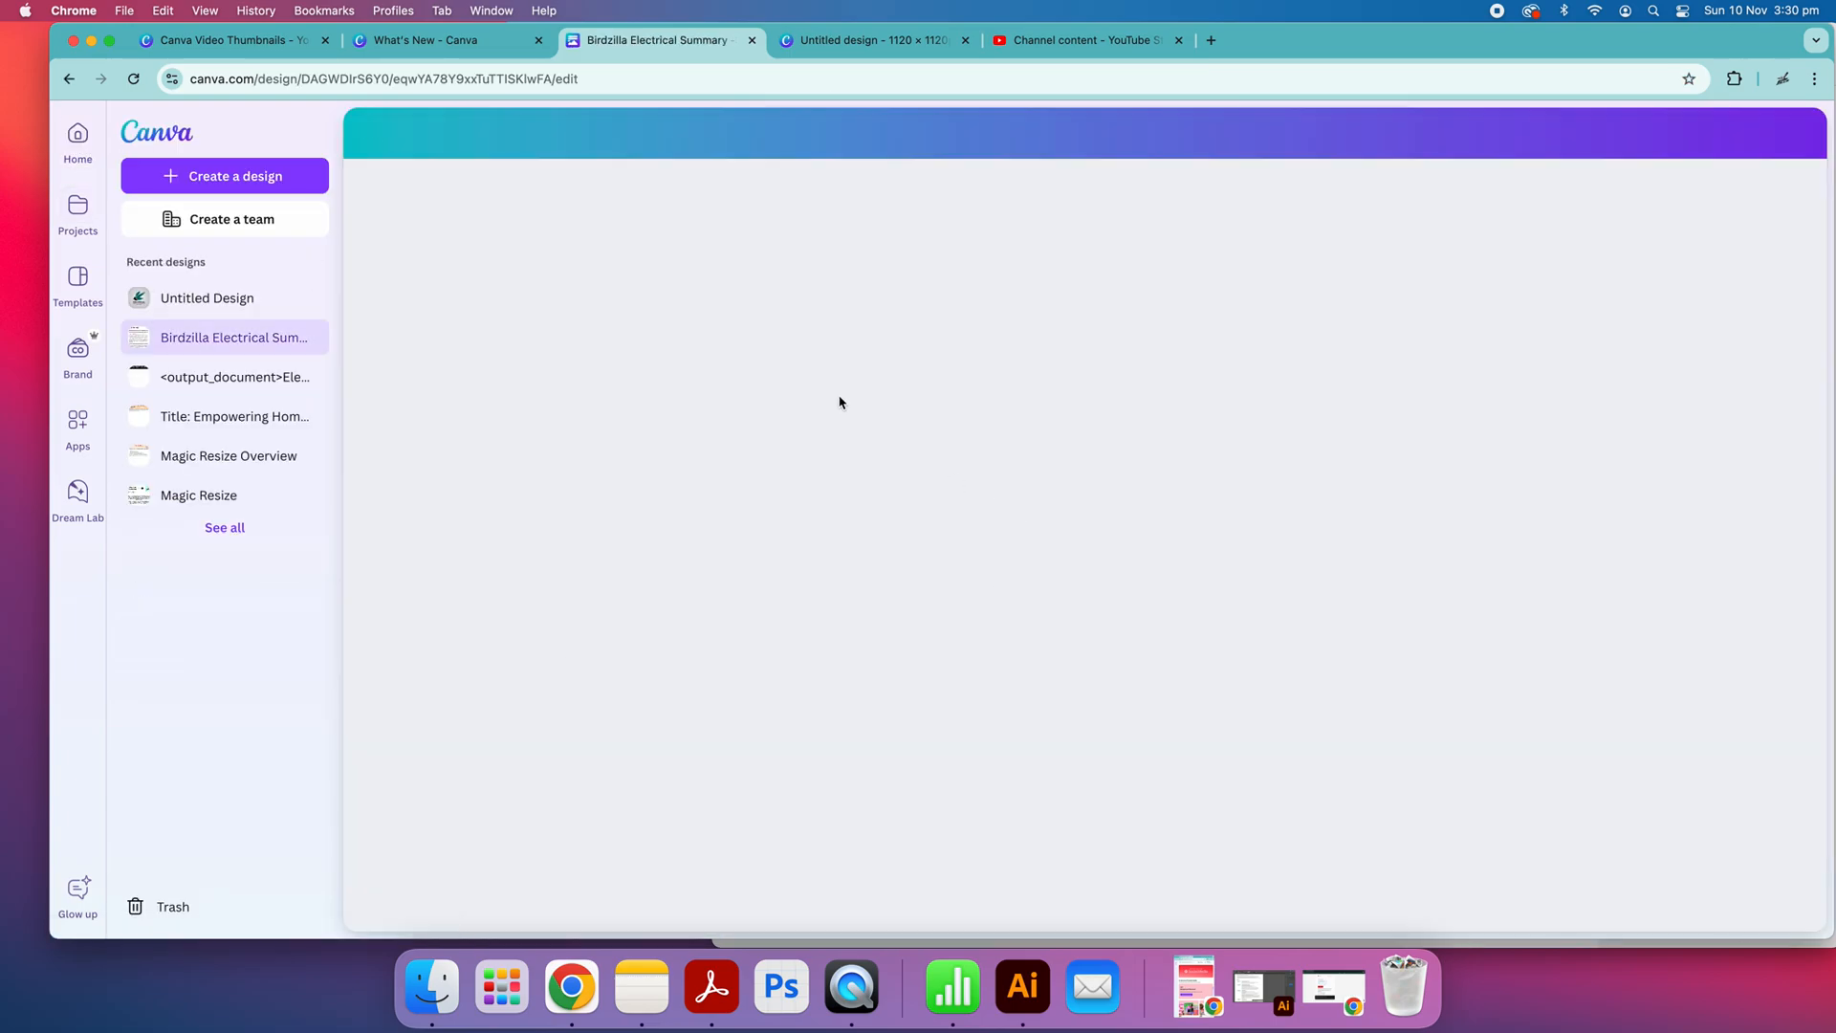
pyautogui.scroll(-5, 1447, 537)
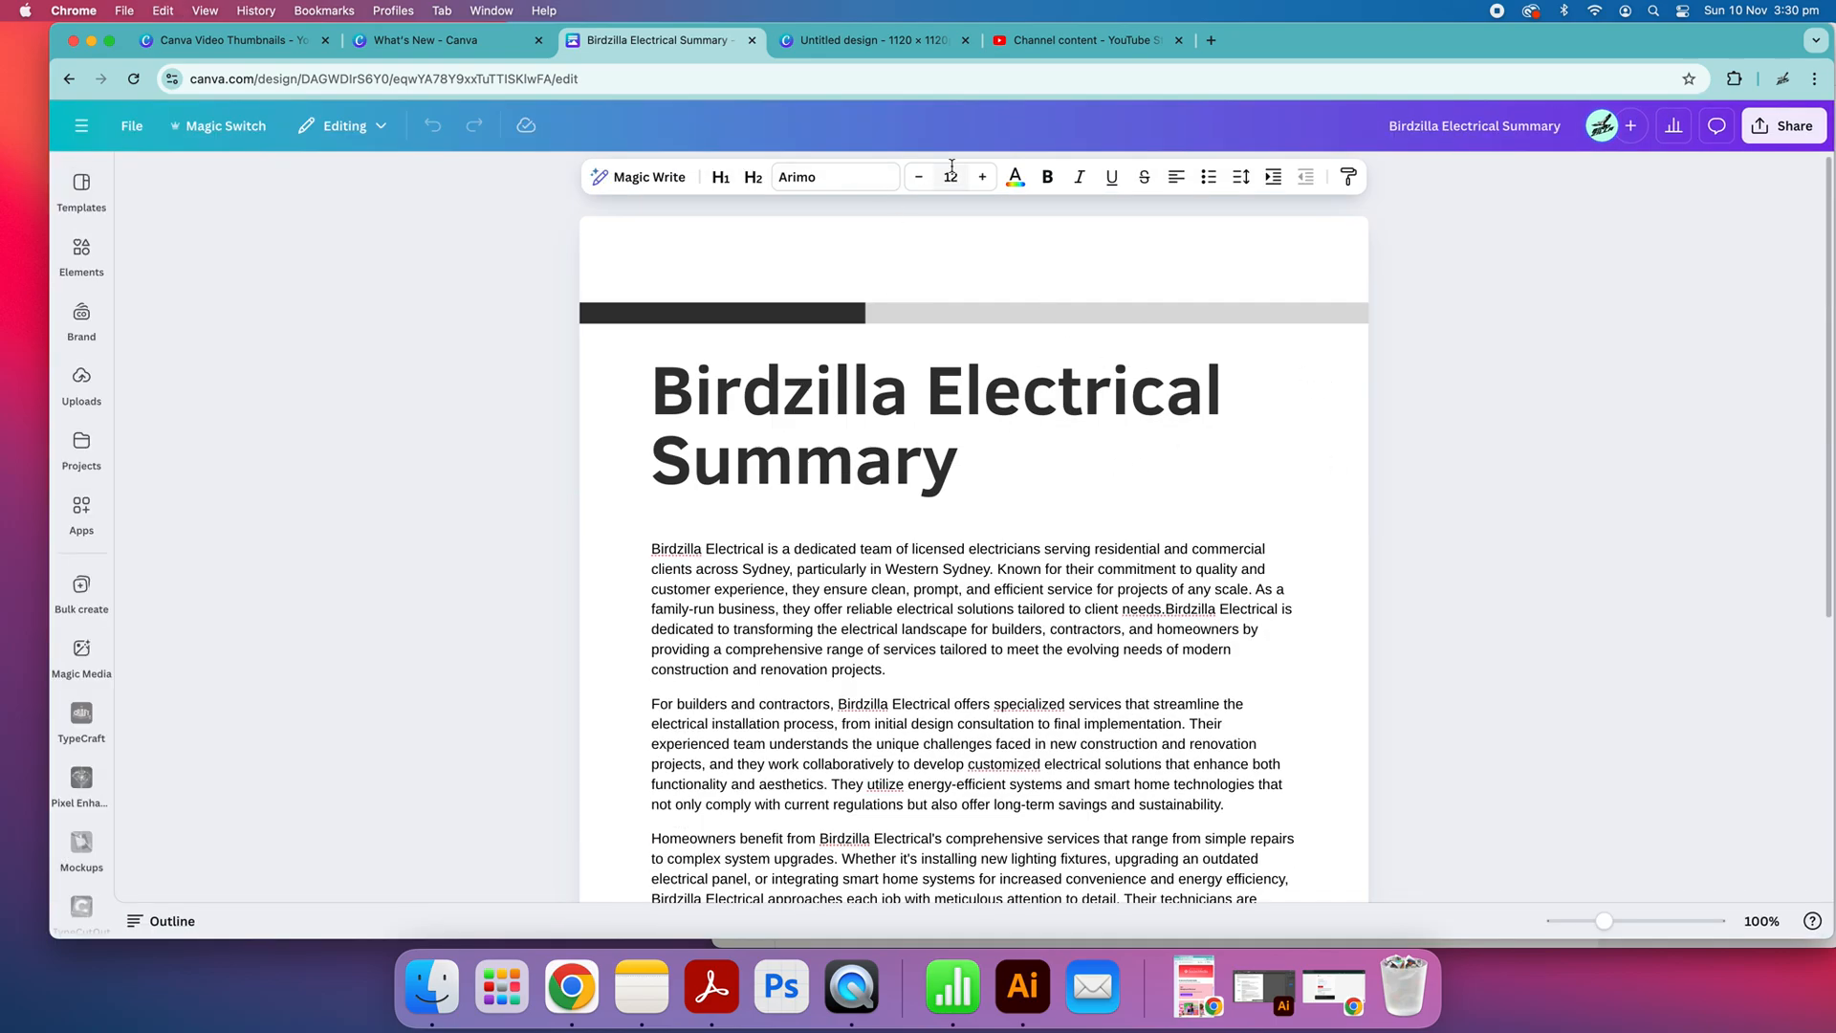
# Delete the title banner from the summary doc and undo the deletion
pyautogui.click(920, 41)
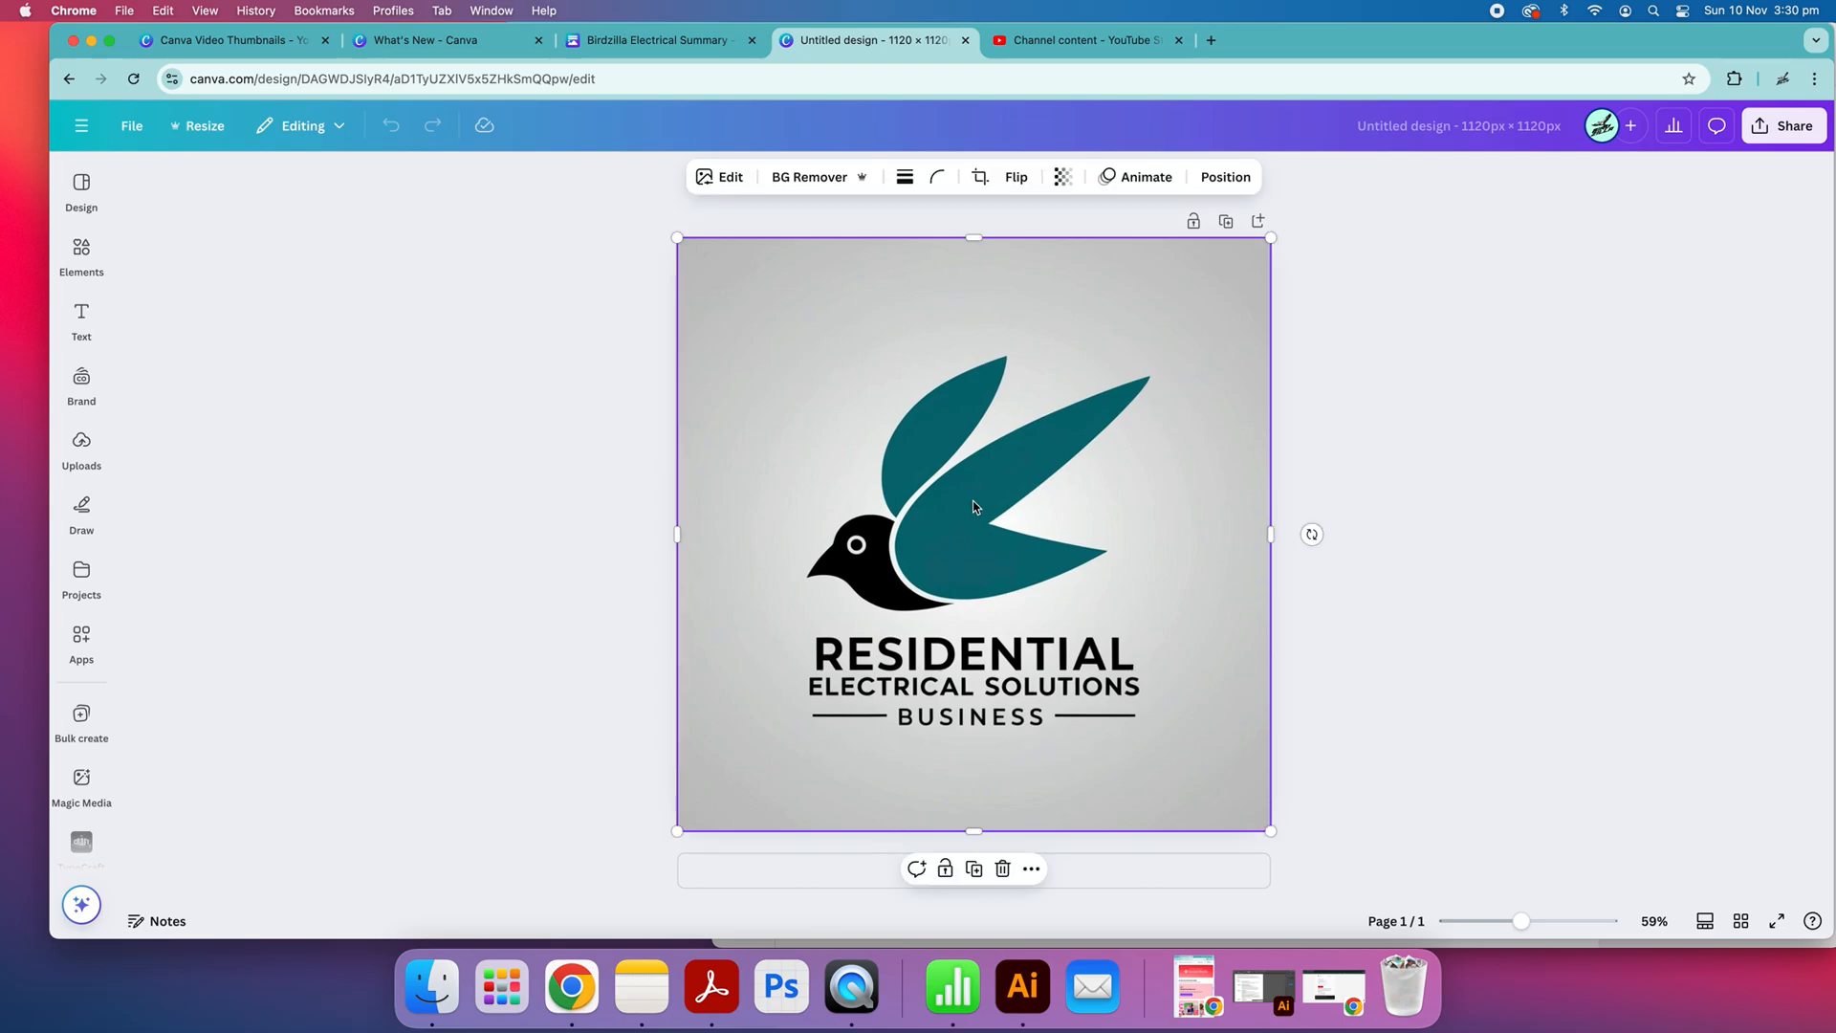
pyautogui.click(726, 40)
pyautogui.click(1047, 255)
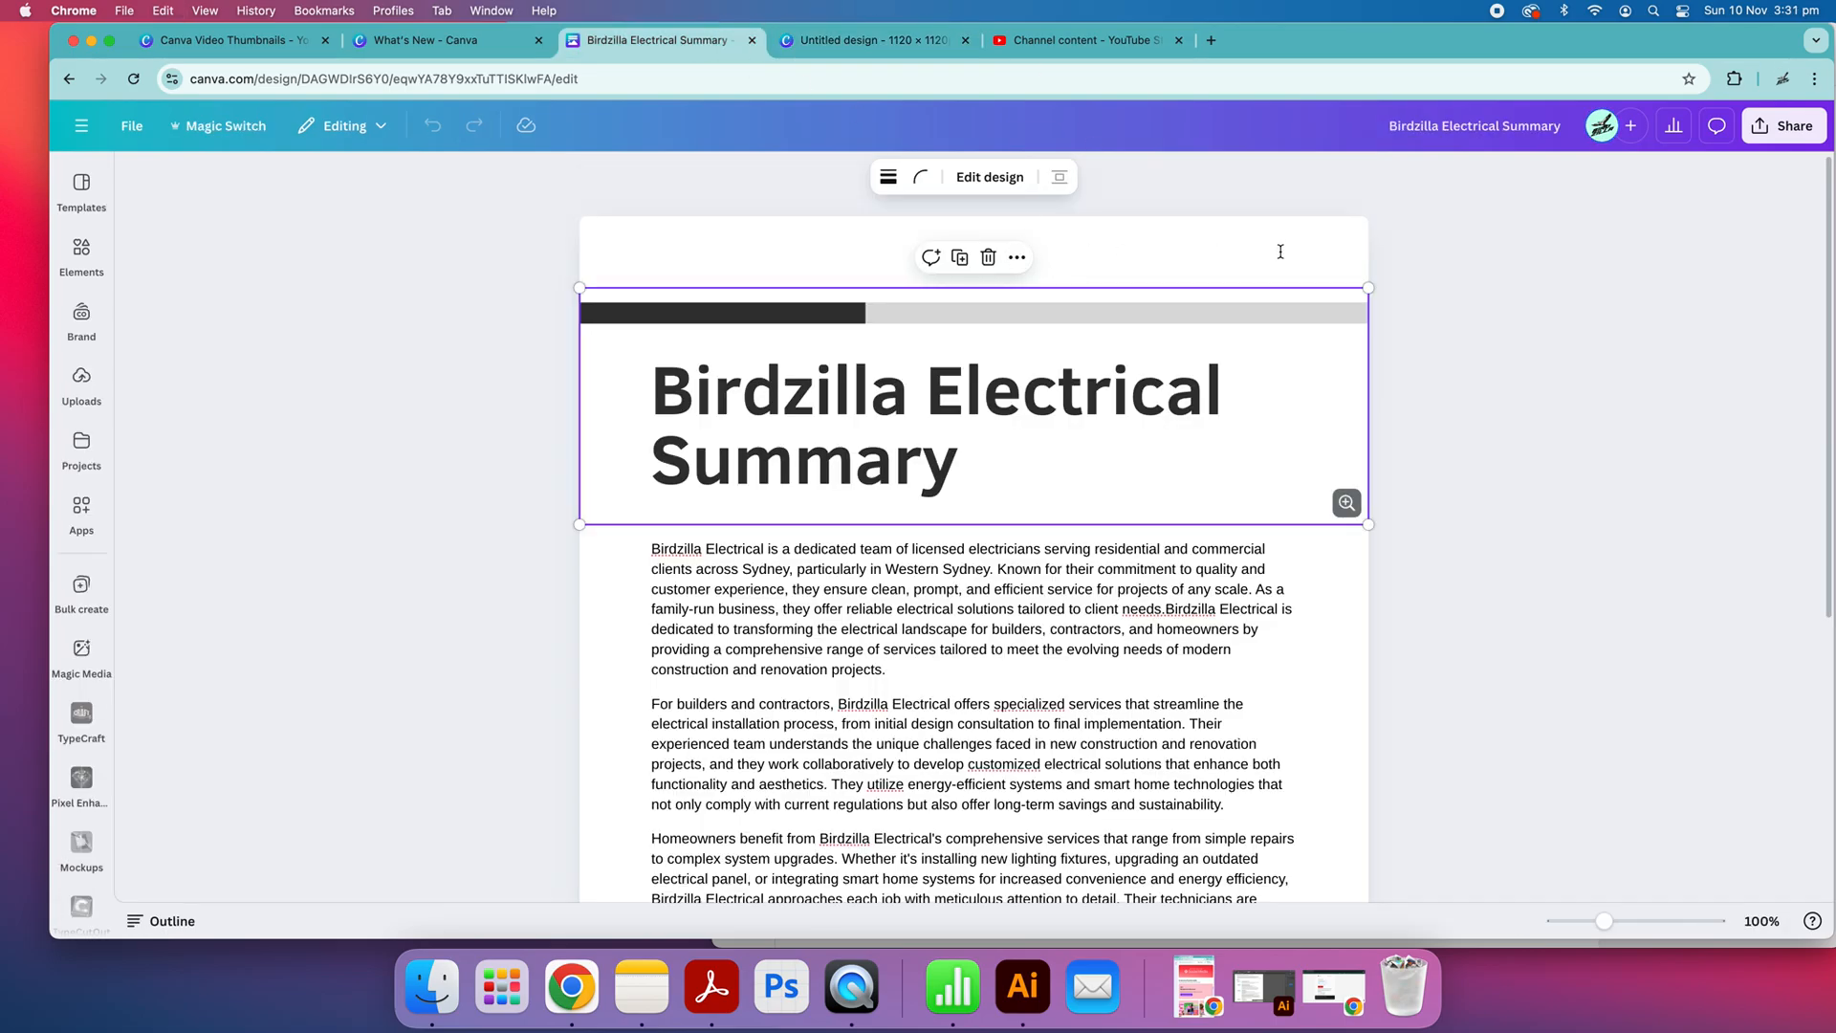
pyautogui.press('BackSpace')
pyautogui.scroll(-5, 1288, 454)
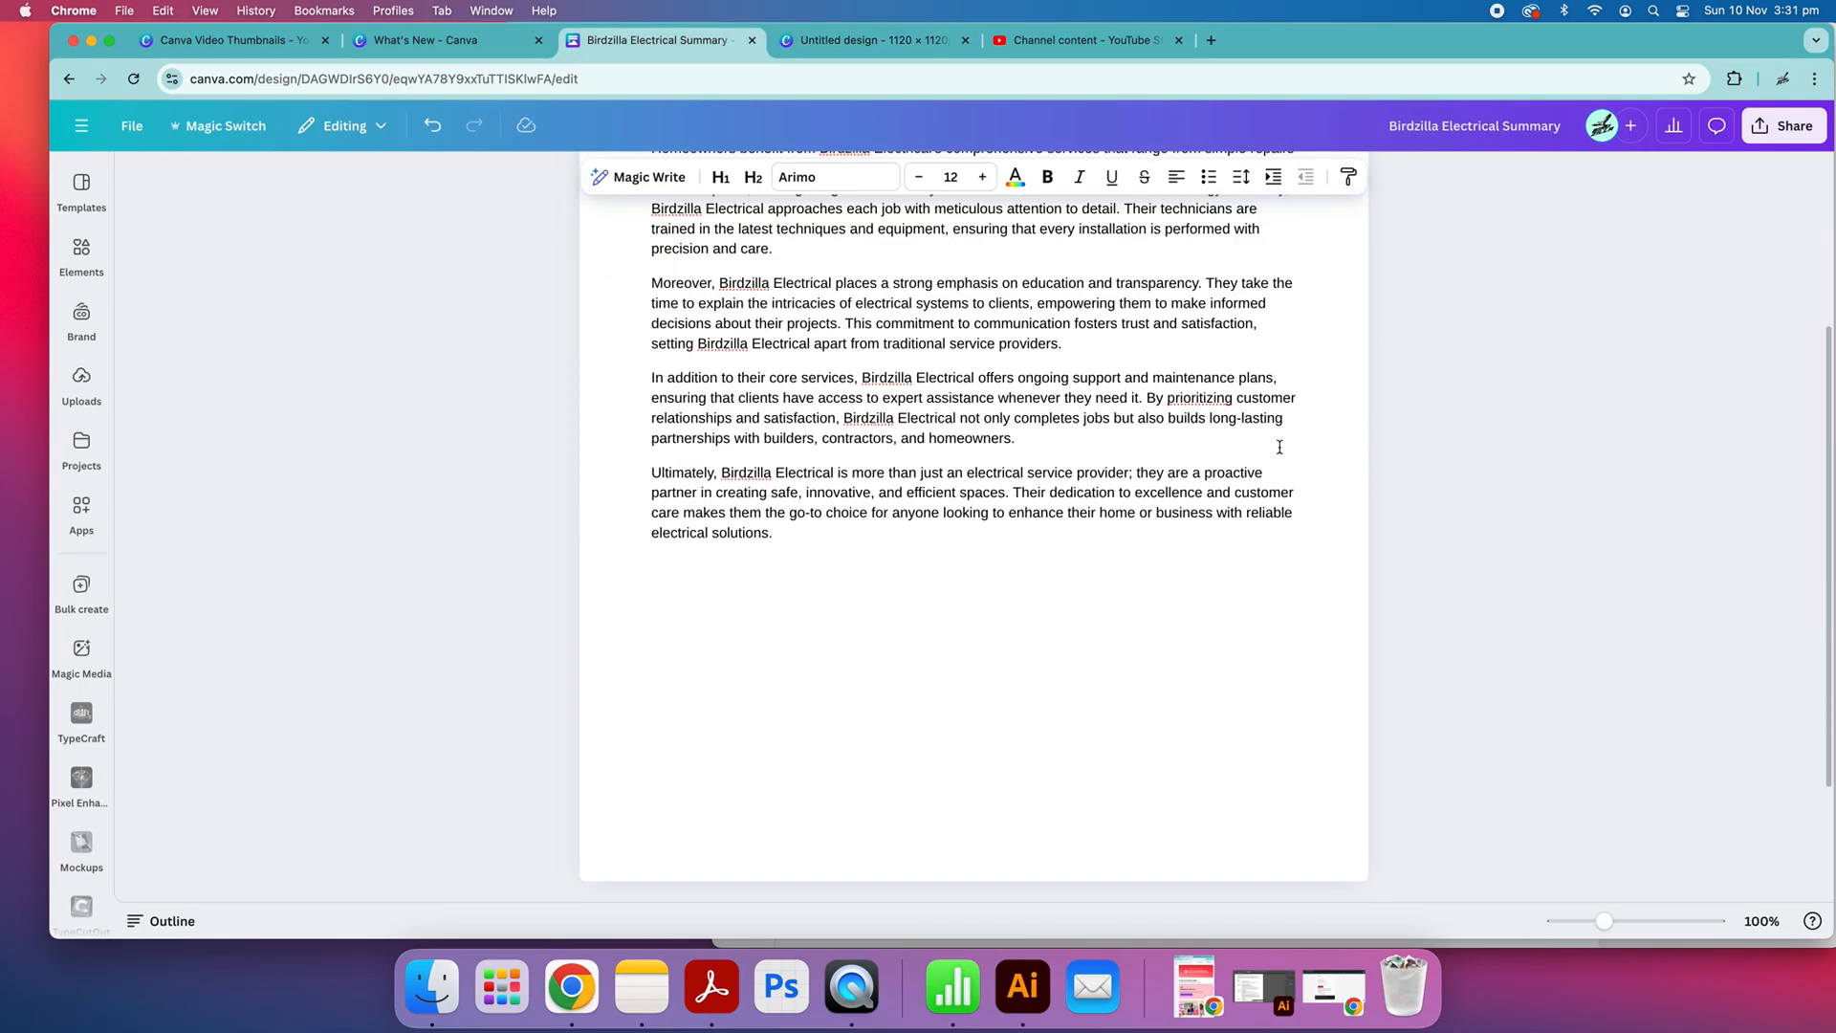
pyautogui.press('super+z')
# Try to copy the bird logo image and paste it below the last paragraph of the summary doc
pyautogui.click(850, 46)
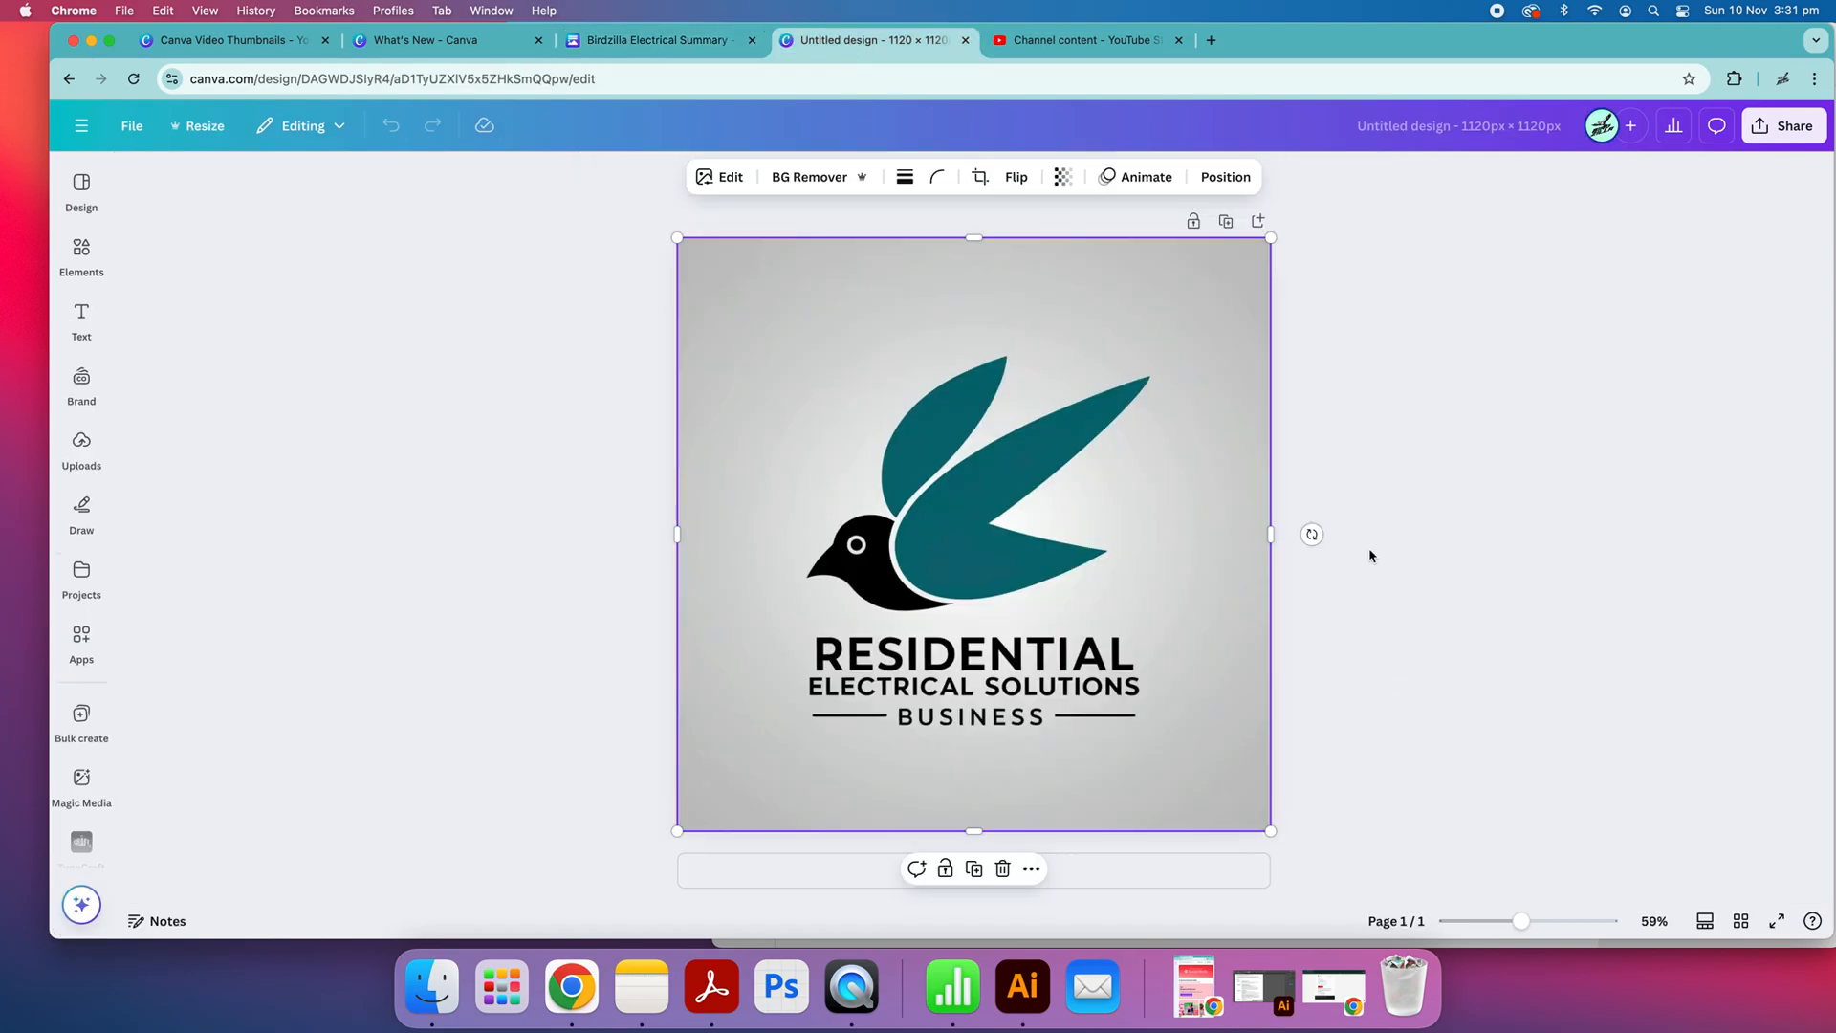
pyautogui.click(1399, 590)
pyautogui.click(1000, 529)
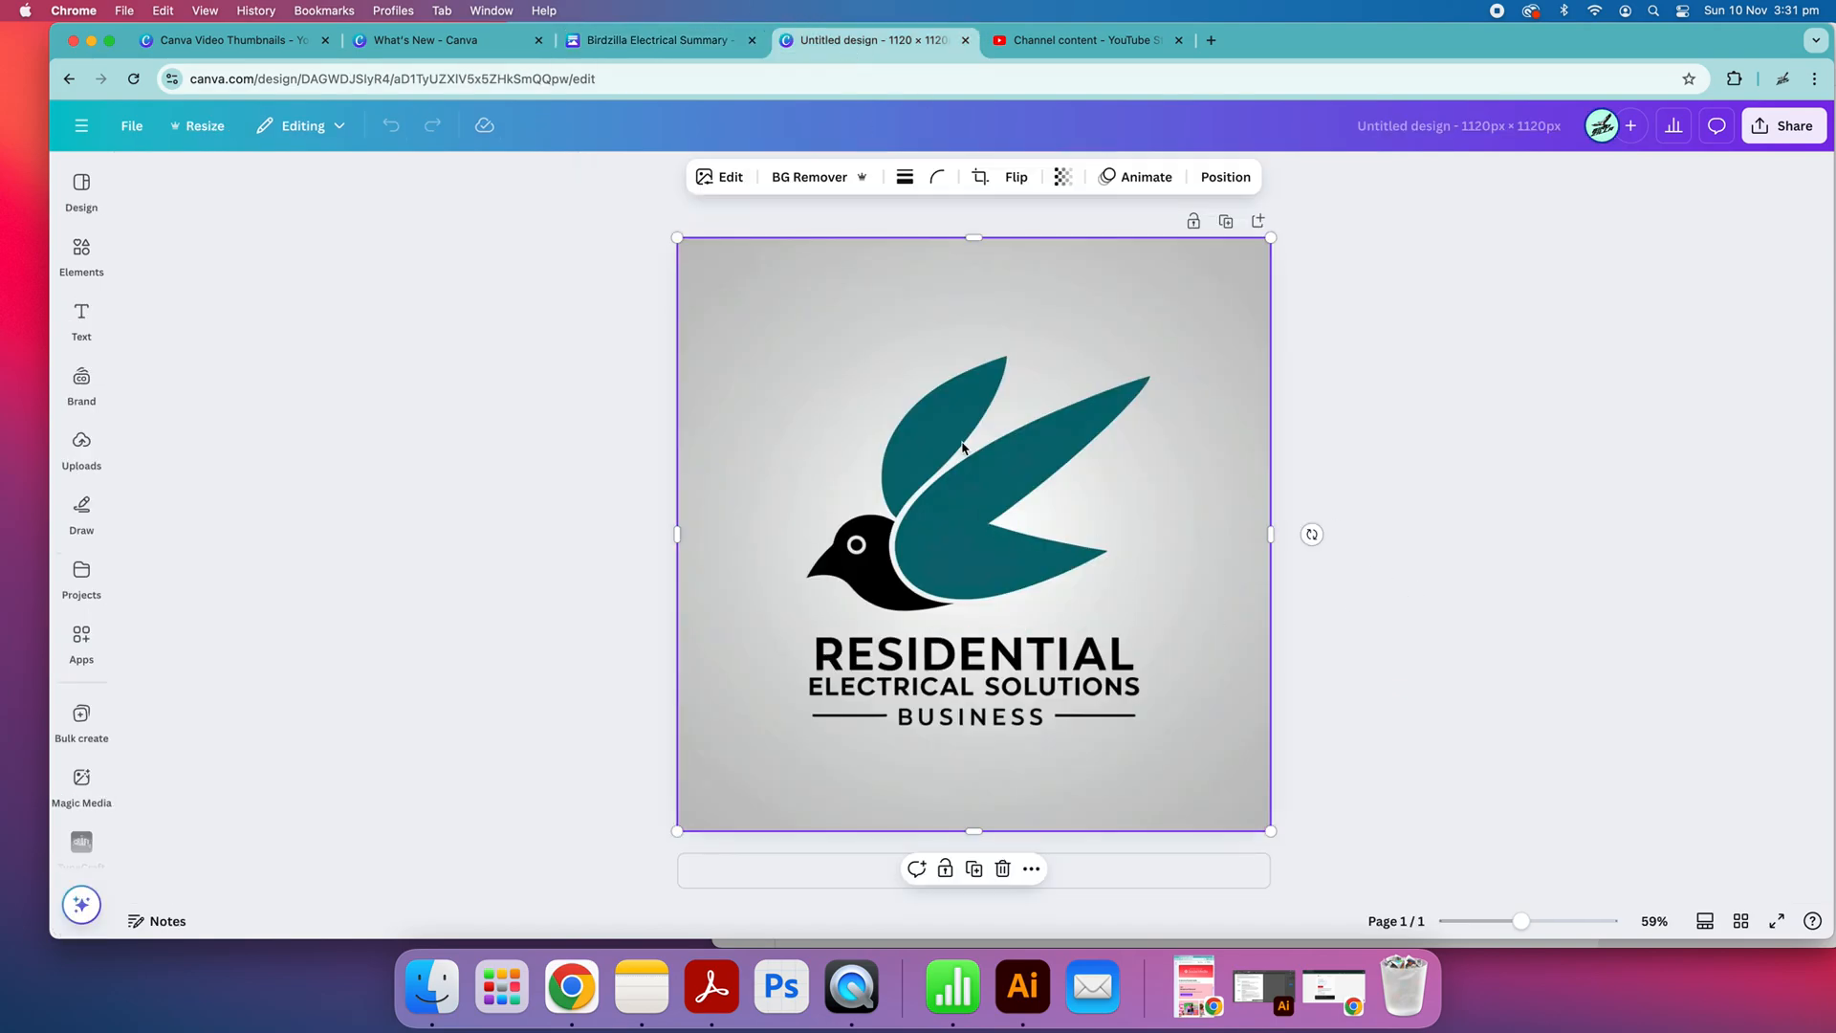
pyautogui.rightClick(972, 328)
pyautogui.click(967, 356)
pyautogui.click(1565, 475)
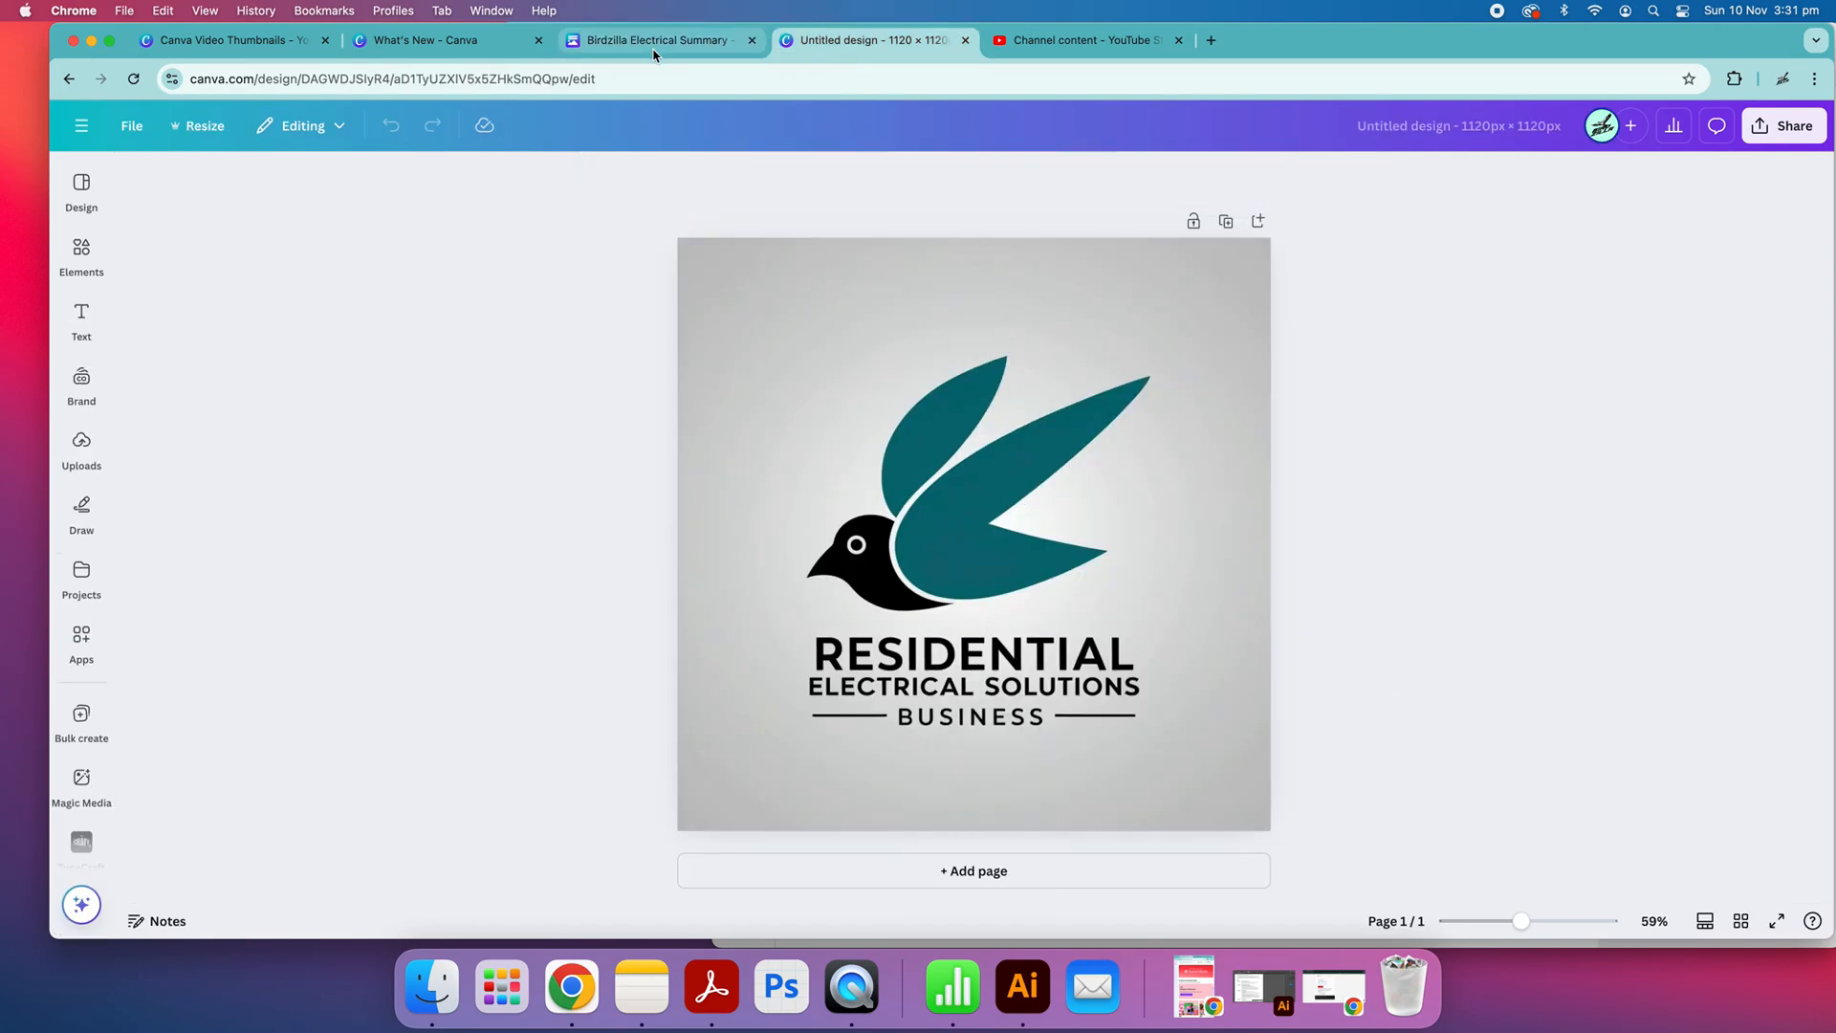
pyautogui.click(654, 46)
pyautogui.scroll(-1, 1312, 540)
pyautogui.click(880, 869)
pyautogui.rightClick(878, 865)
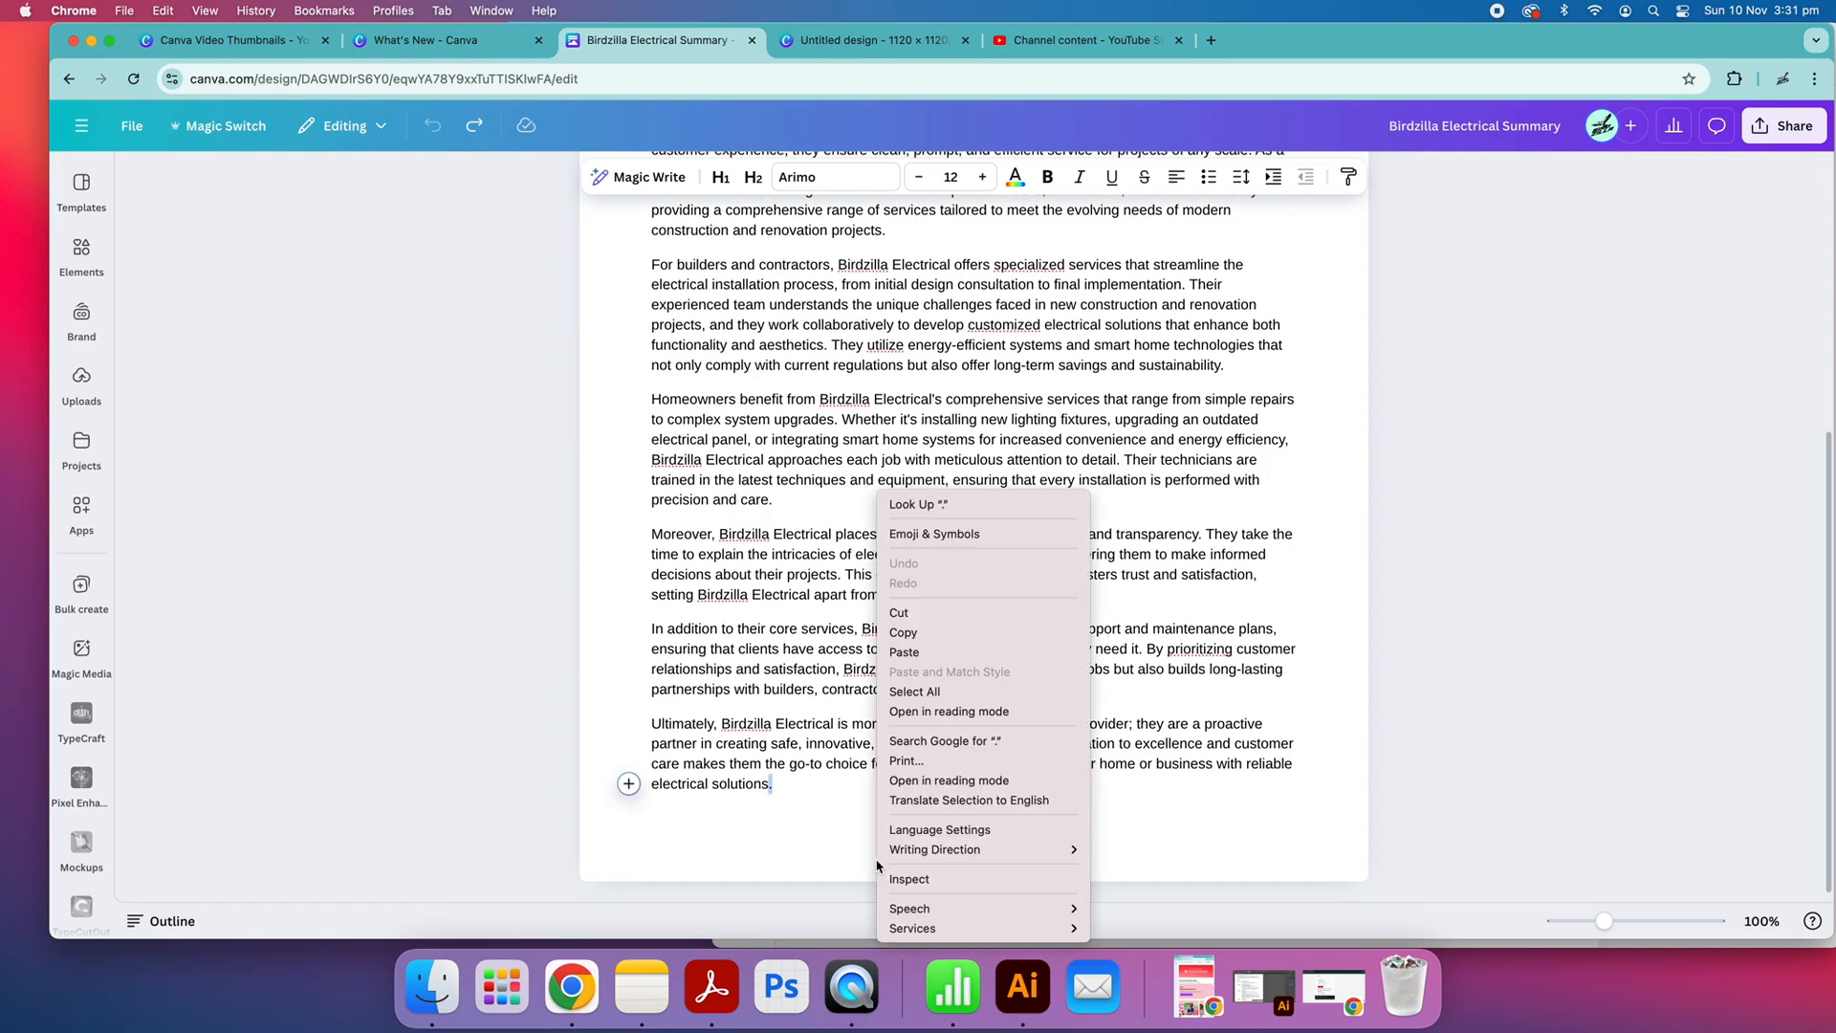
pyautogui.click(1463, 628)
# Remove the Birdzilla Electrical Summary heading block once more and restore it
pyautogui.click(590, 255)
pyautogui.scroll(5, 1243, 364)
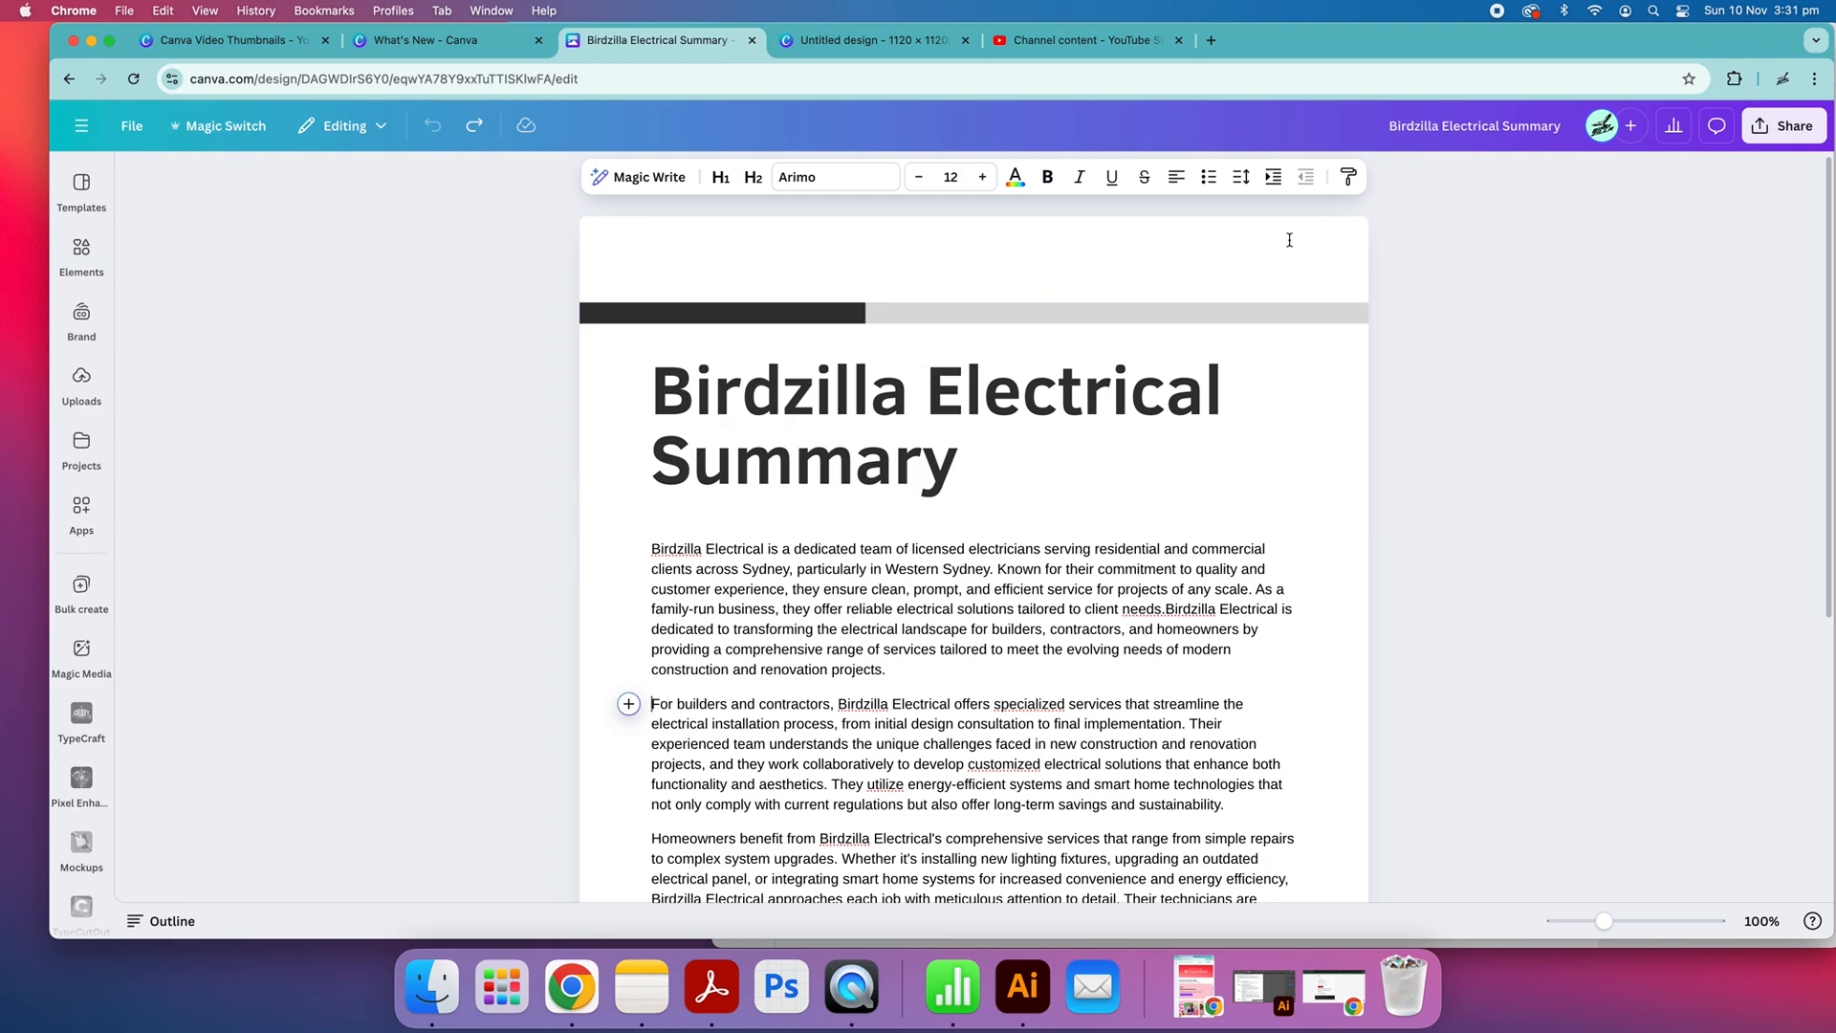
pyautogui.click(1289, 240)
pyautogui.press('Delete')
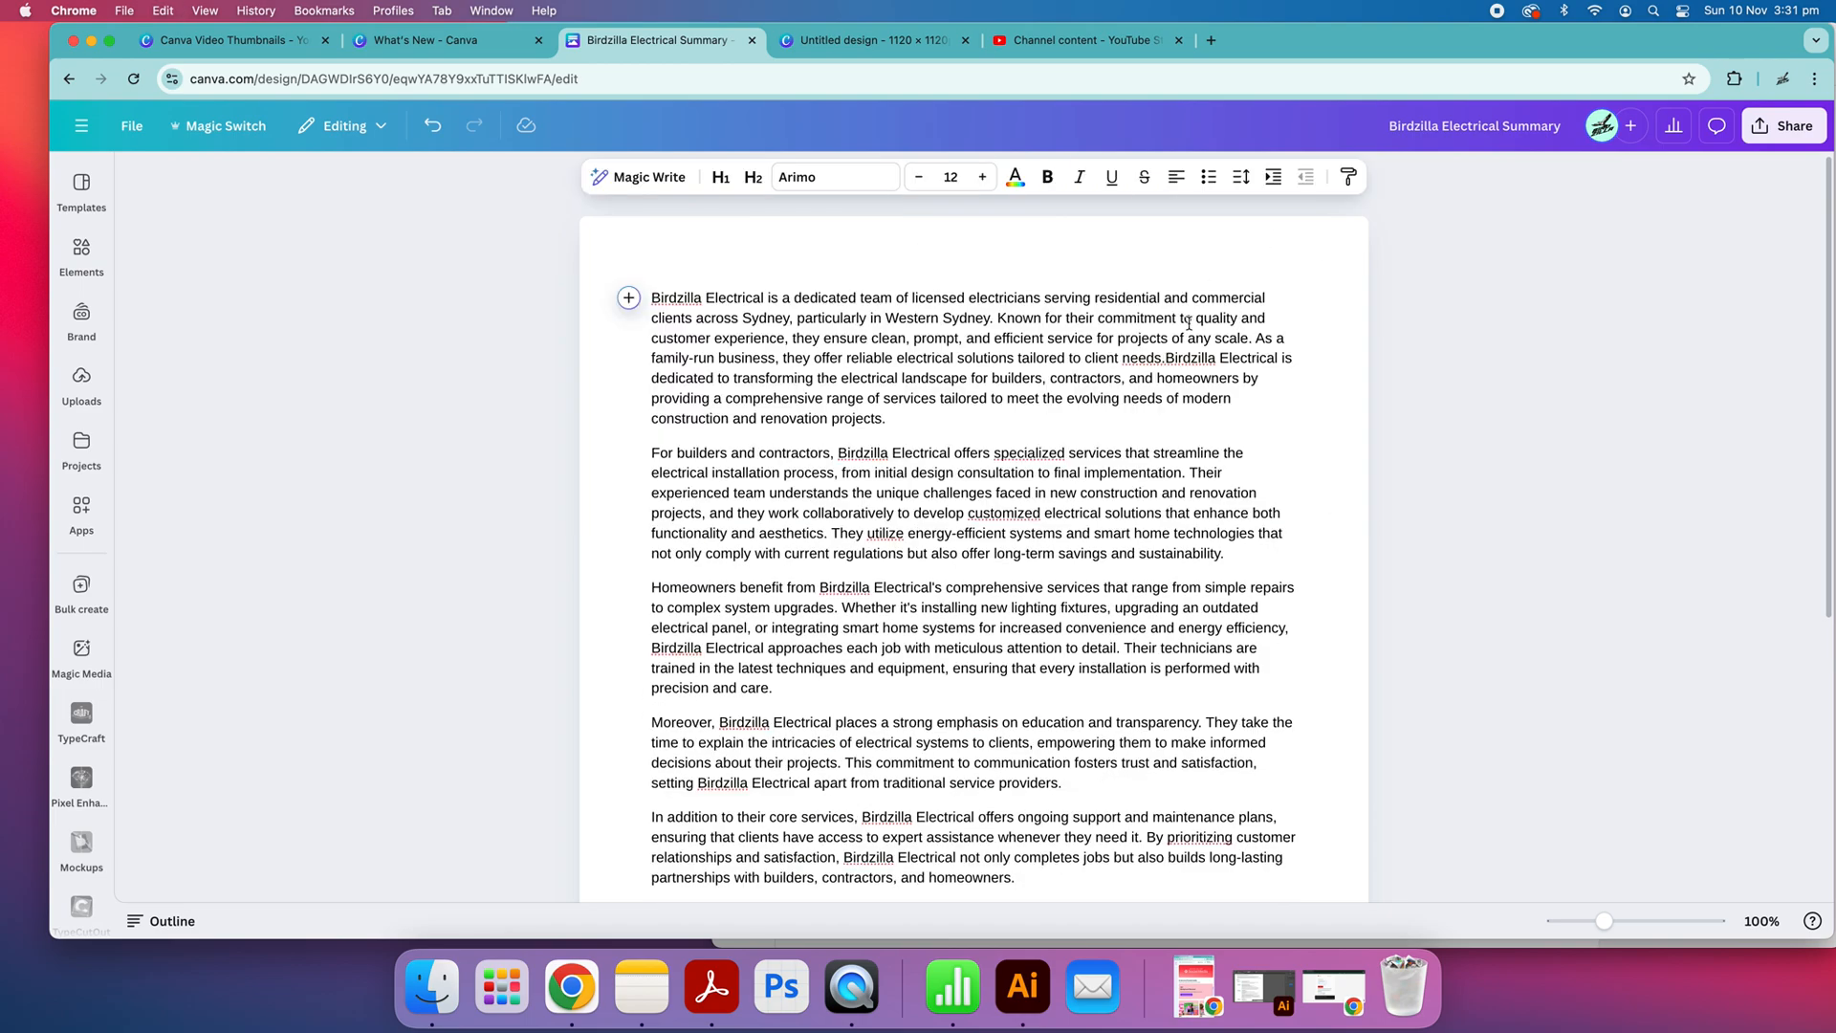
pyautogui.press('super+z')
# Shrink the logo image to a little under half the page width, anchored in the page's upper-left corner
pyautogui.click(836, 28)
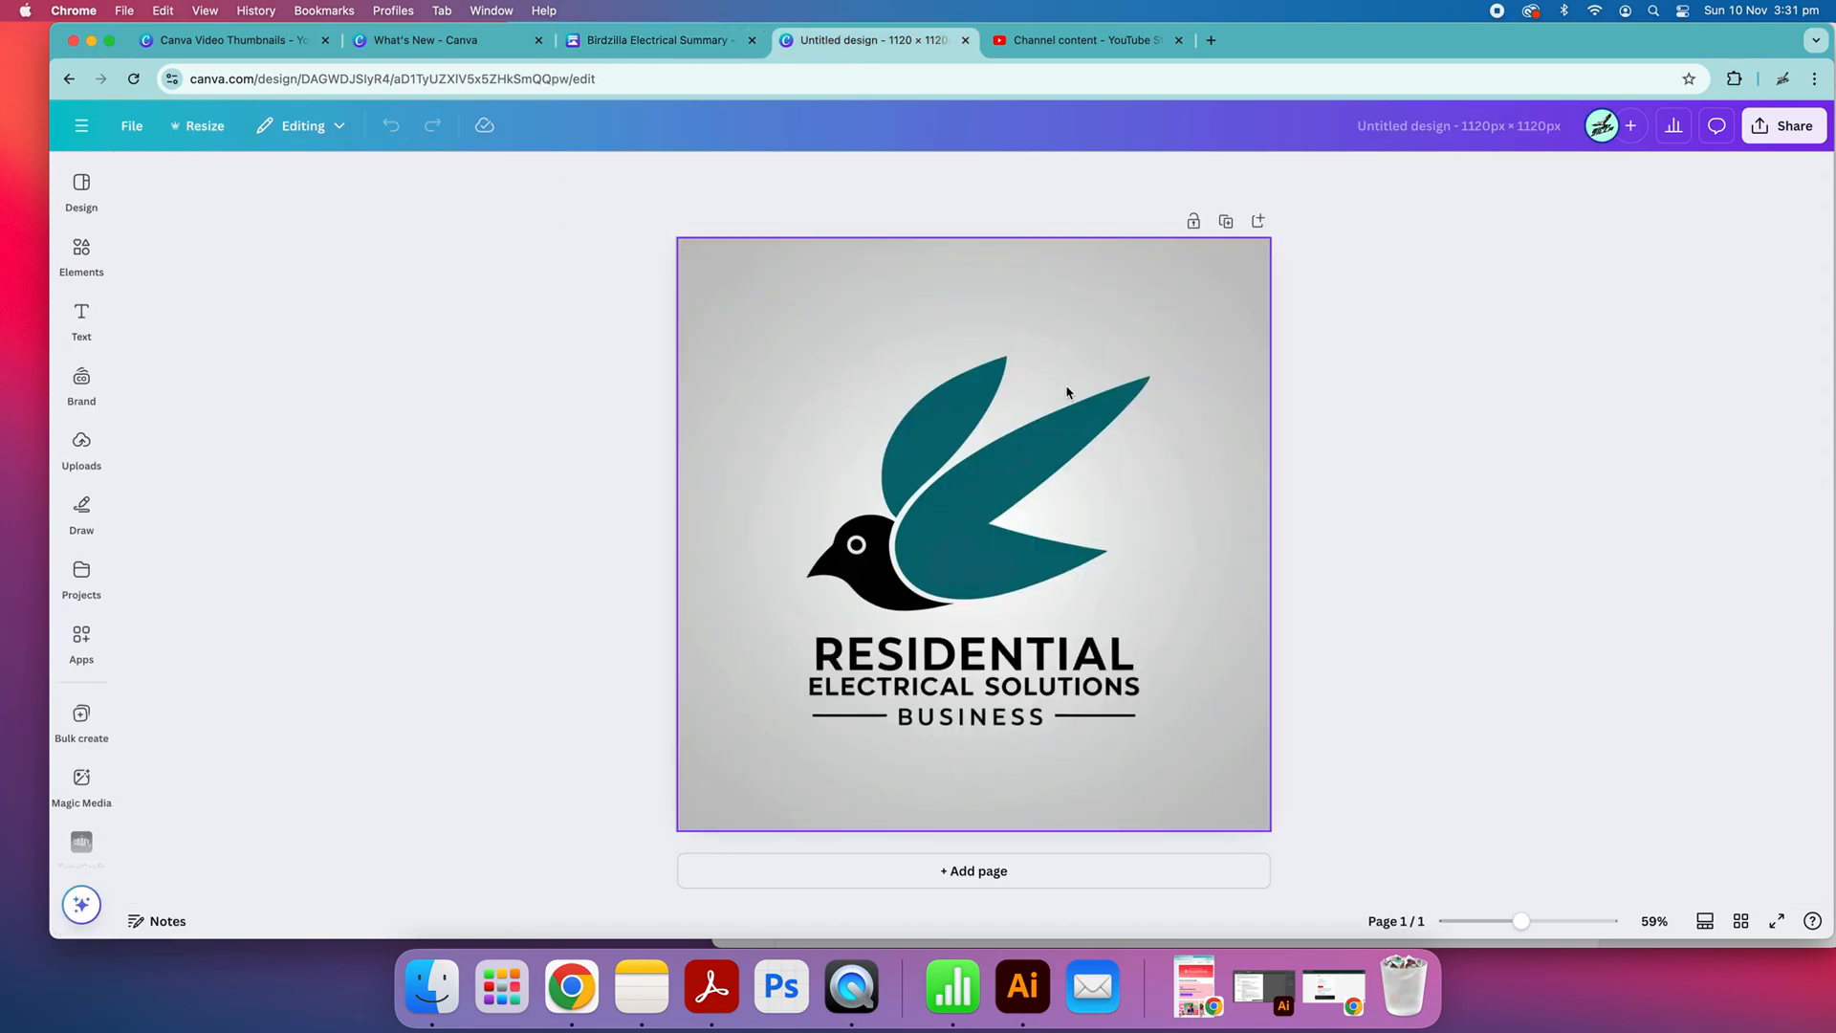
pyautogui.click(982, 448)
pyautogui.moveTo(1273, 831); pyautogui.dragTo(908, 531)
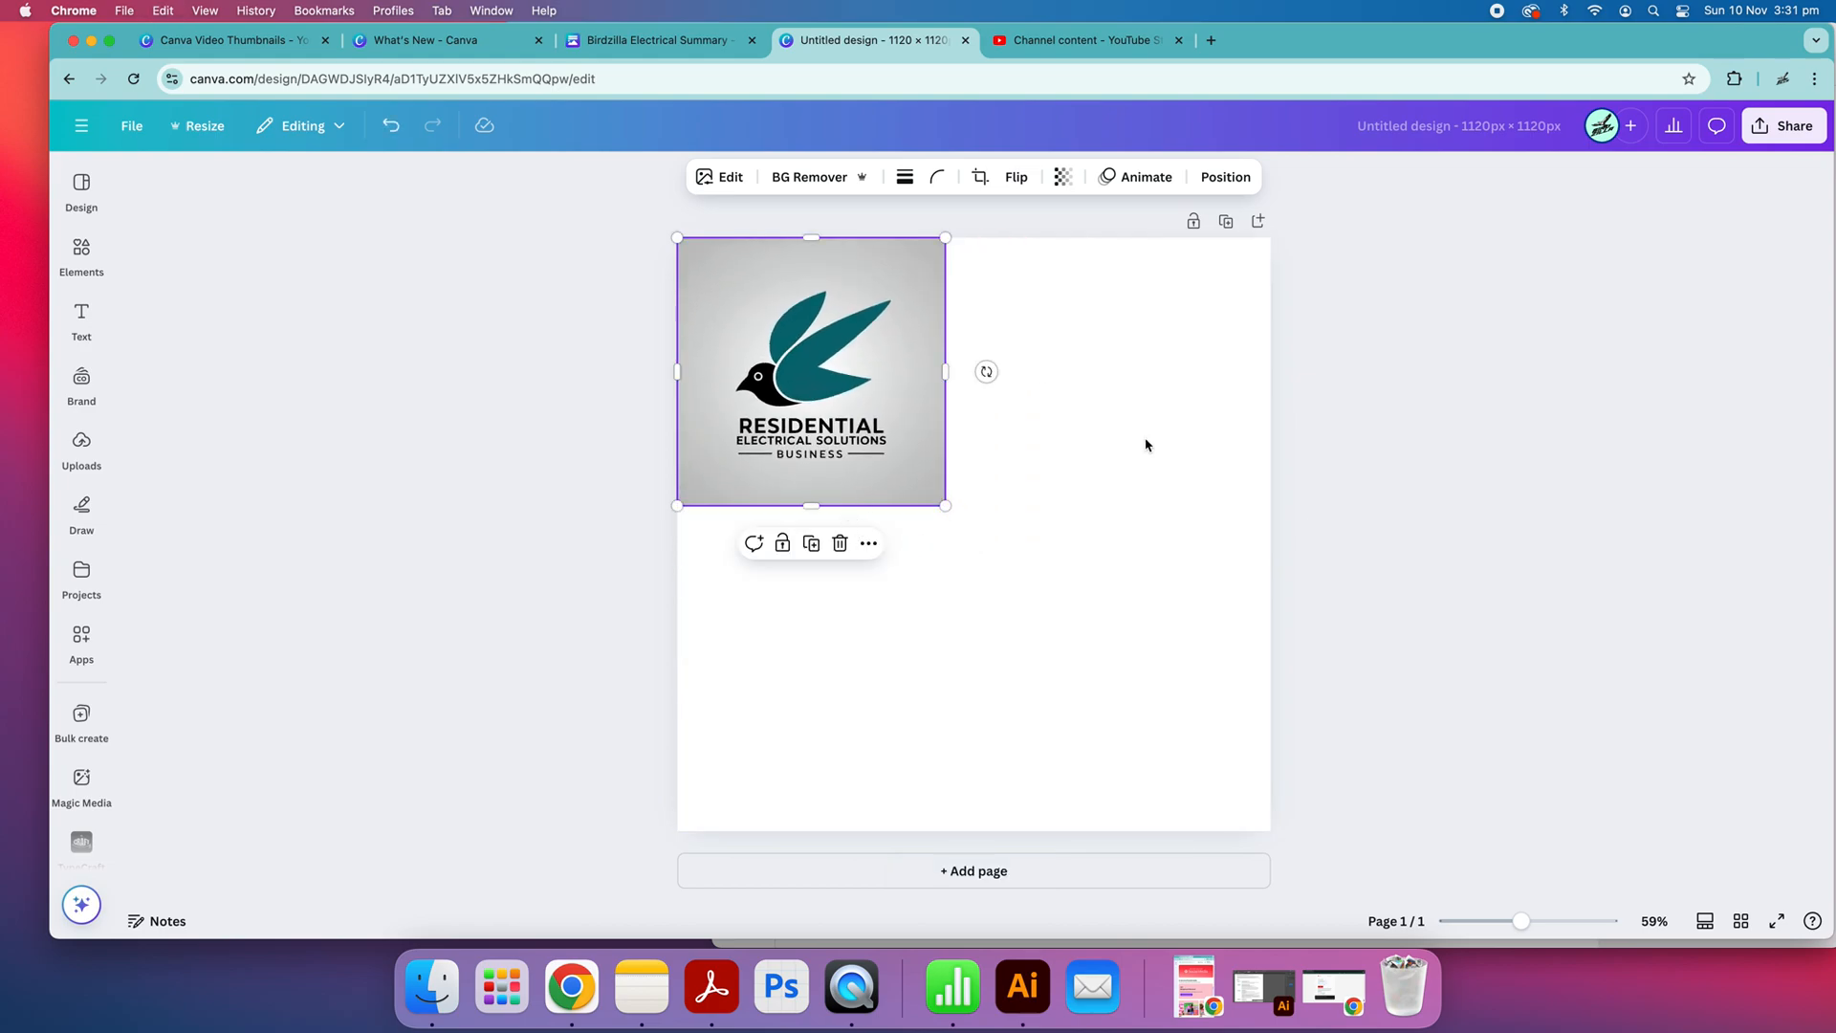
pyautogui.click(1179, 442)
# Copy the summary doc's first paragraph into the logo design and place it below the logo
pyautogui.click(660, 39)
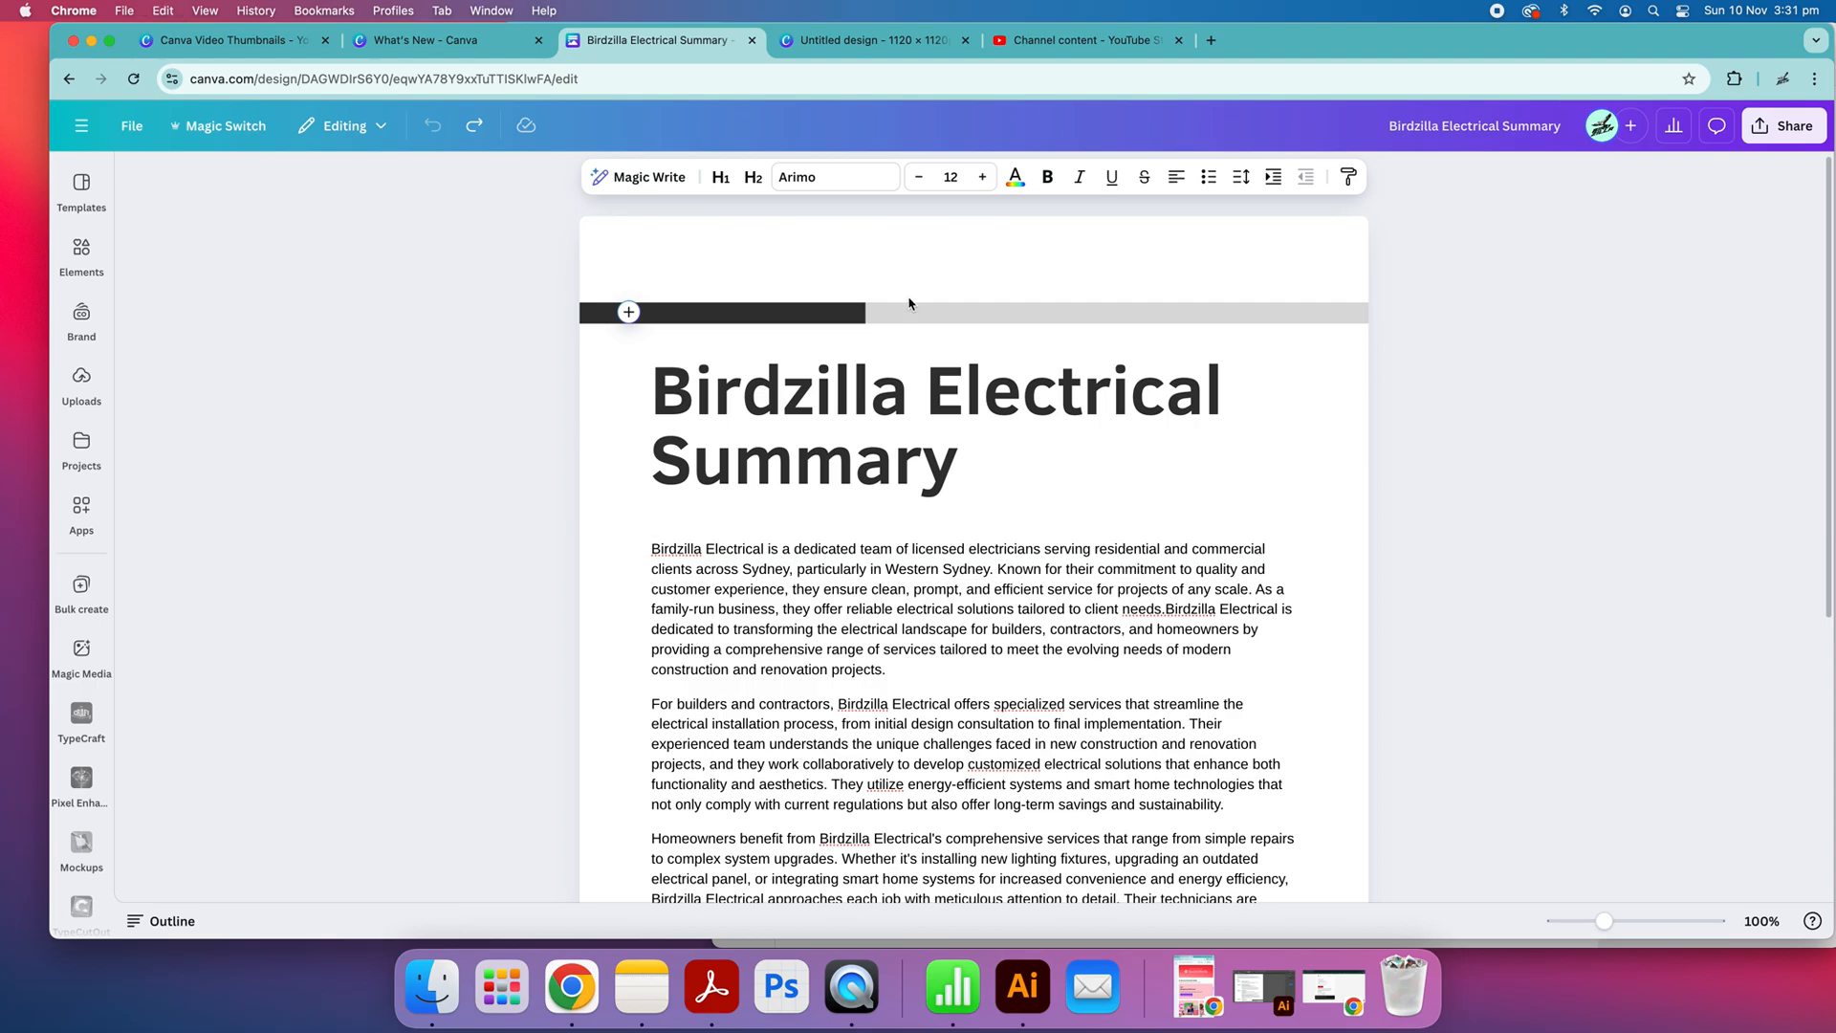
pyautogui.scroll(-5, 908, 543)
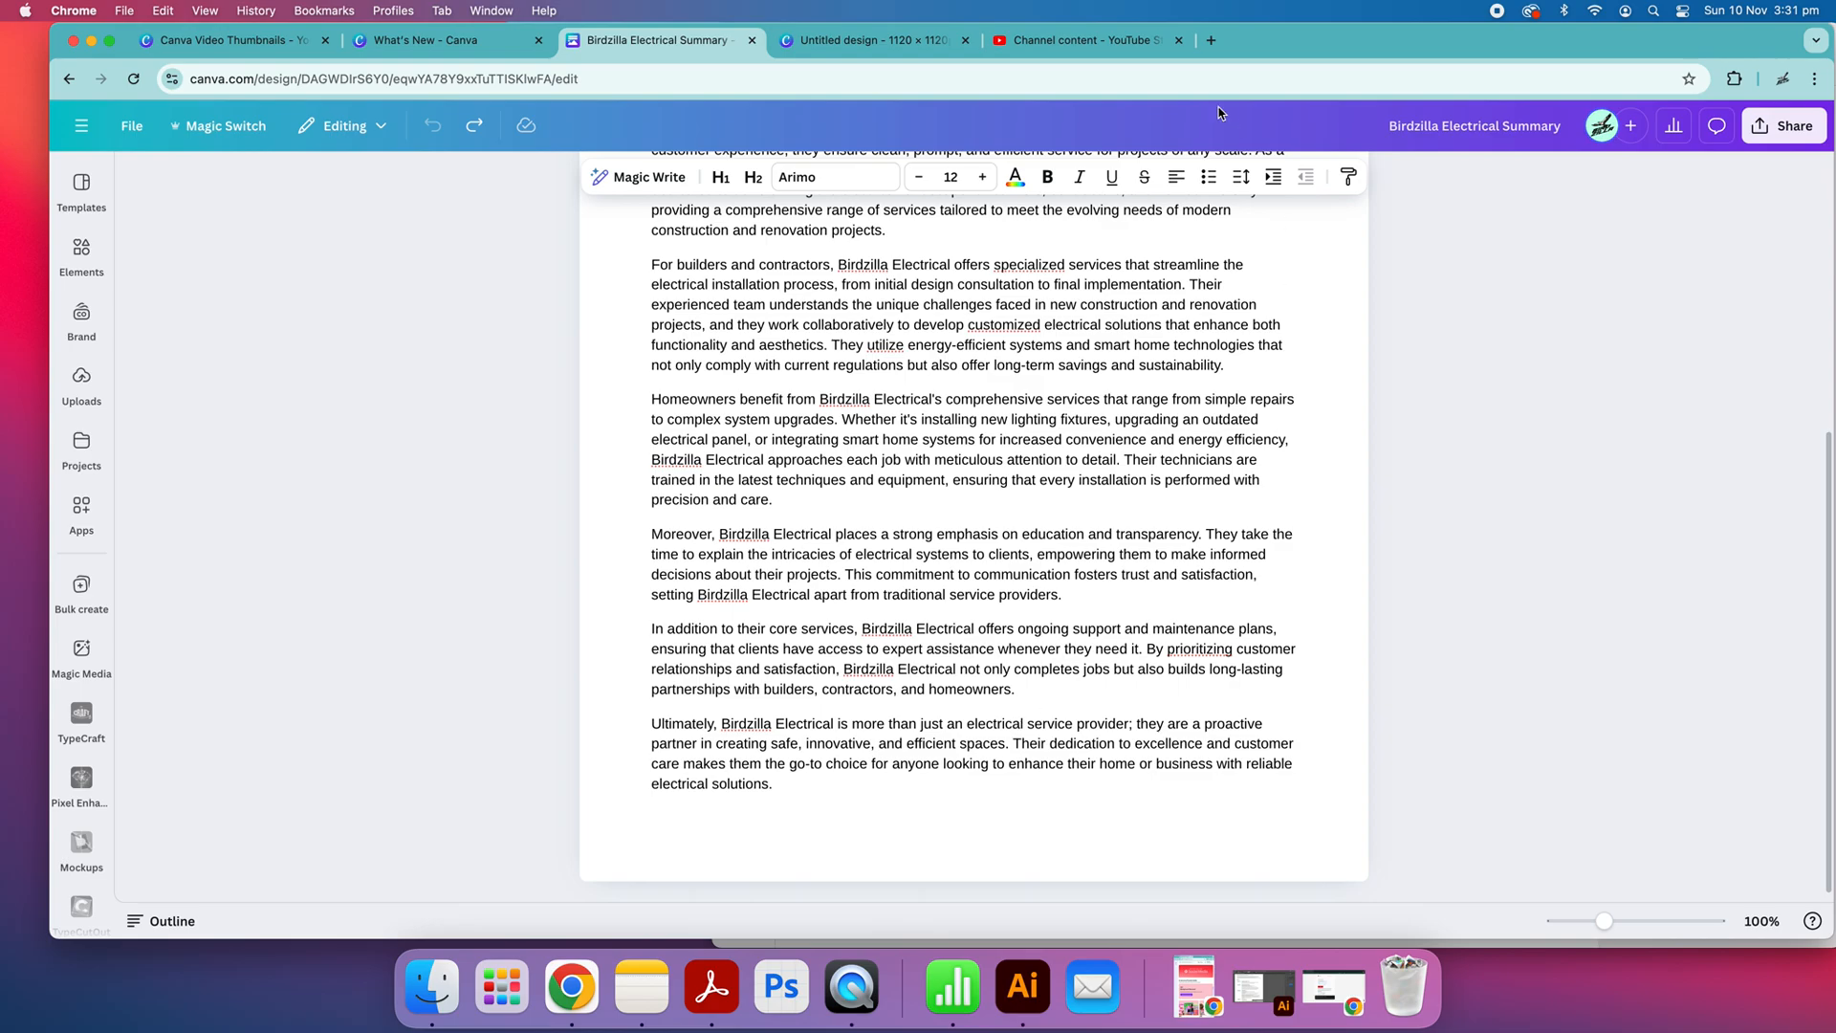
pyautogui.scroll(10, 628, 235)
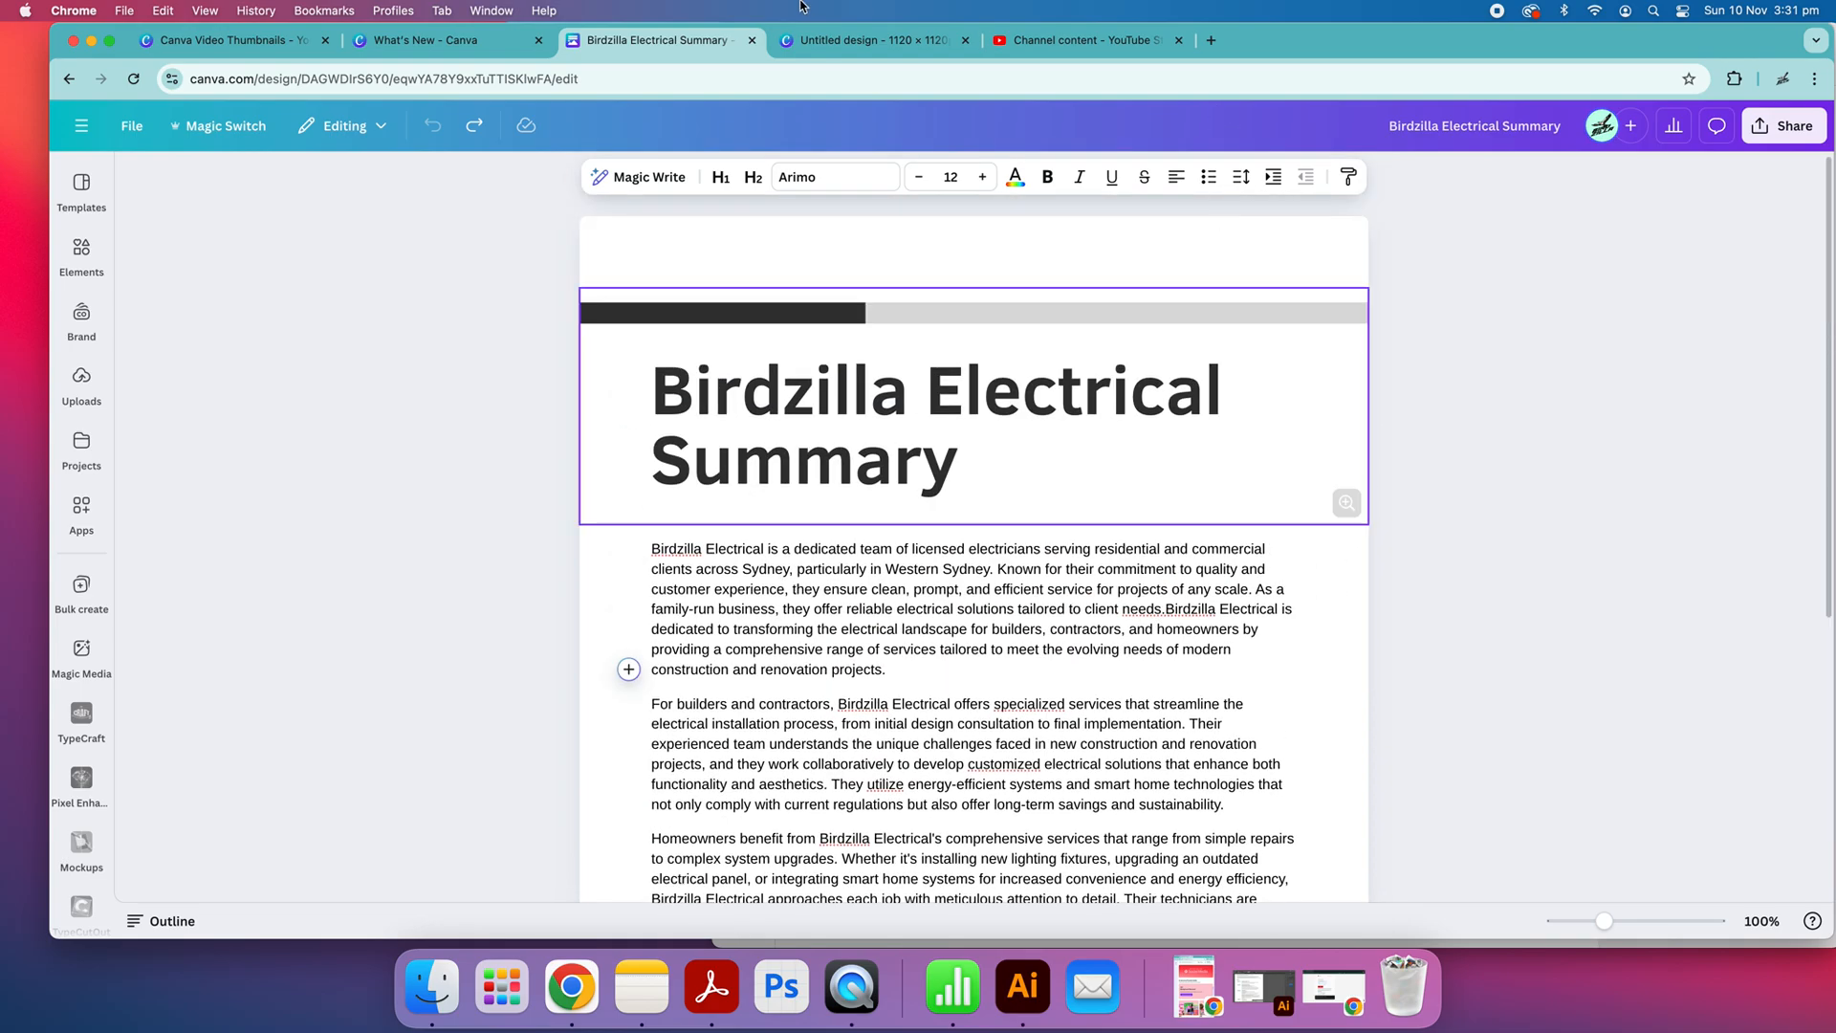
pyautogui.click(861, 41)
pyautogui.click(911, 479)
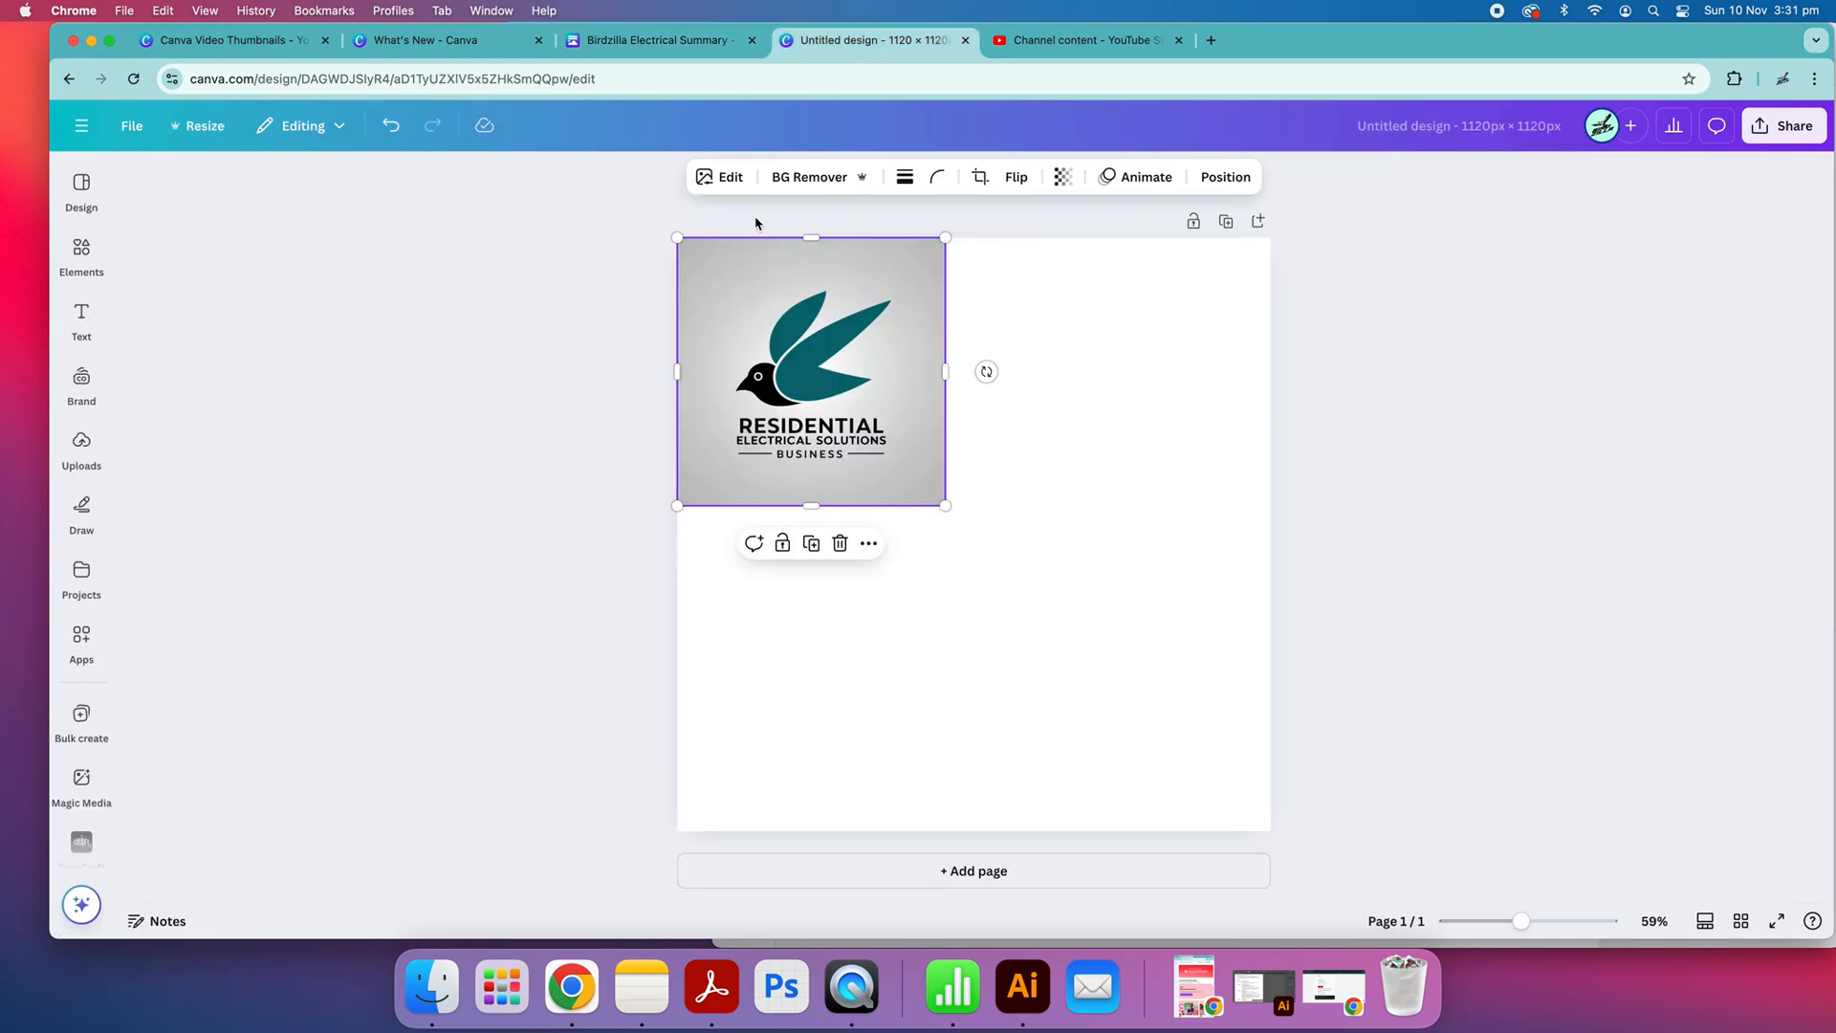
pyautogui.click(658, 41)
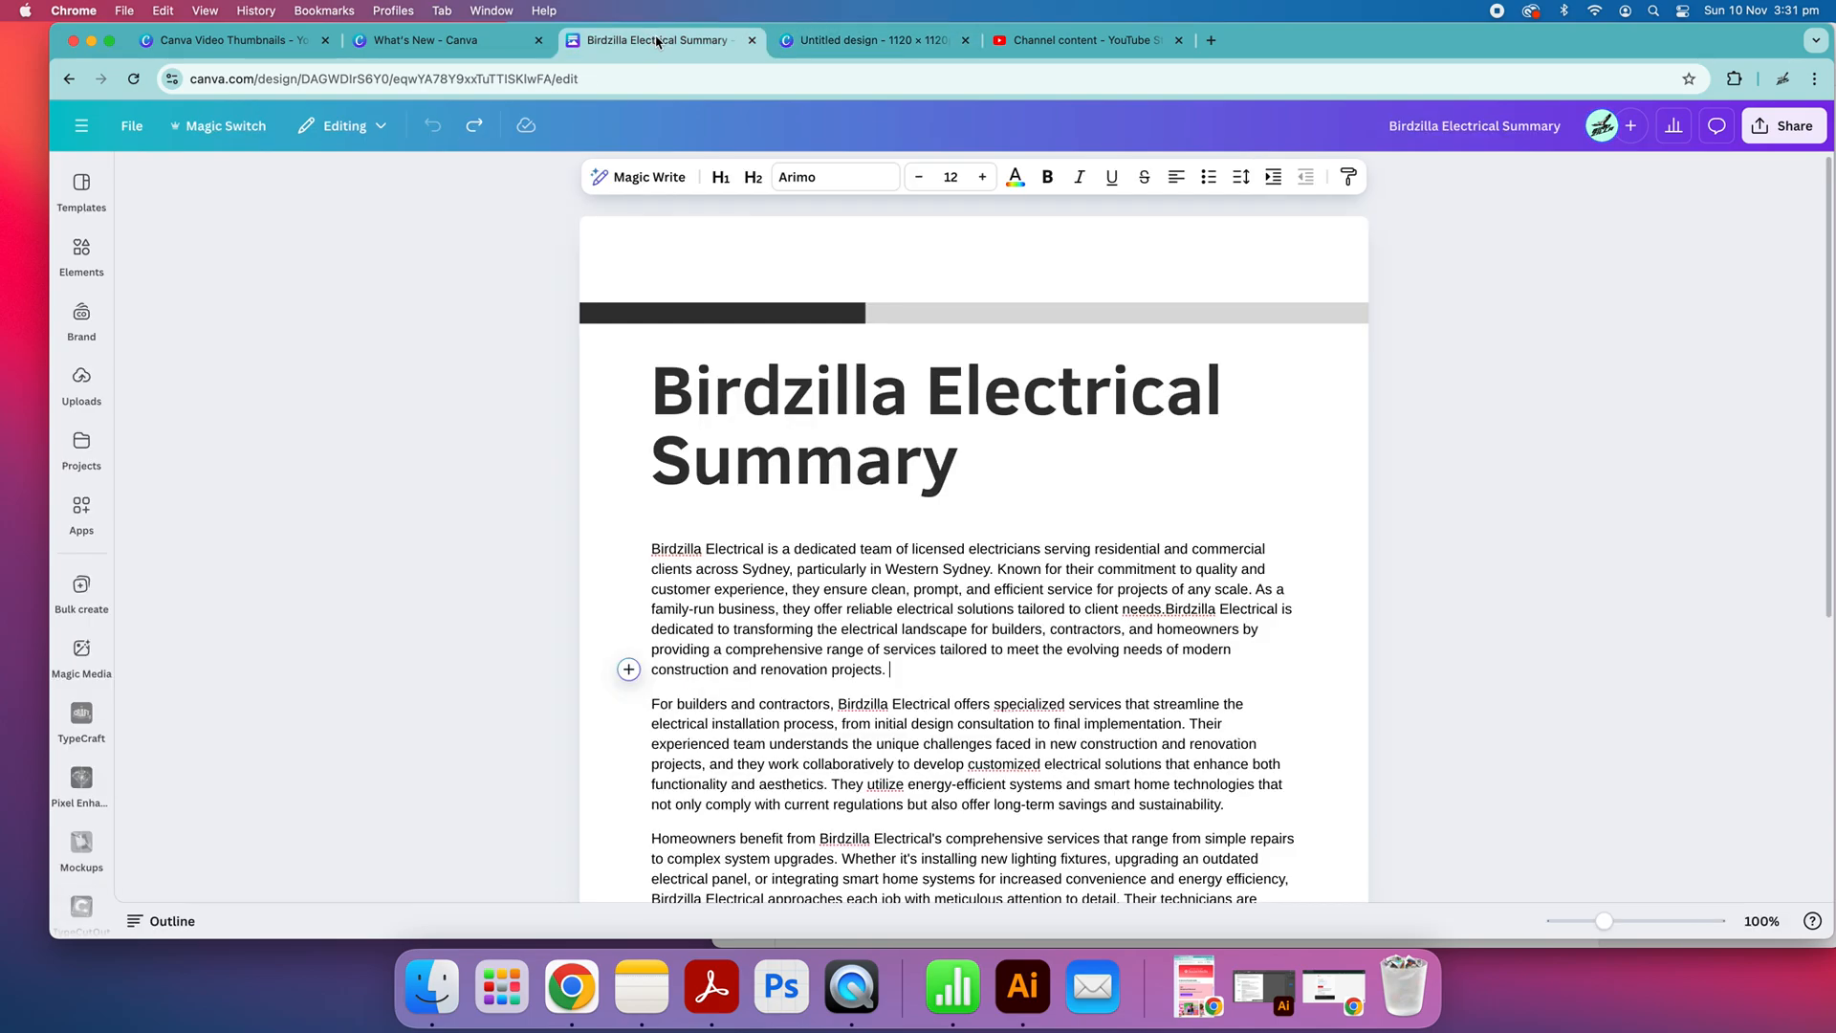
pyautogui.tripleClick(887, 598)
pyautogui.press('super+c')
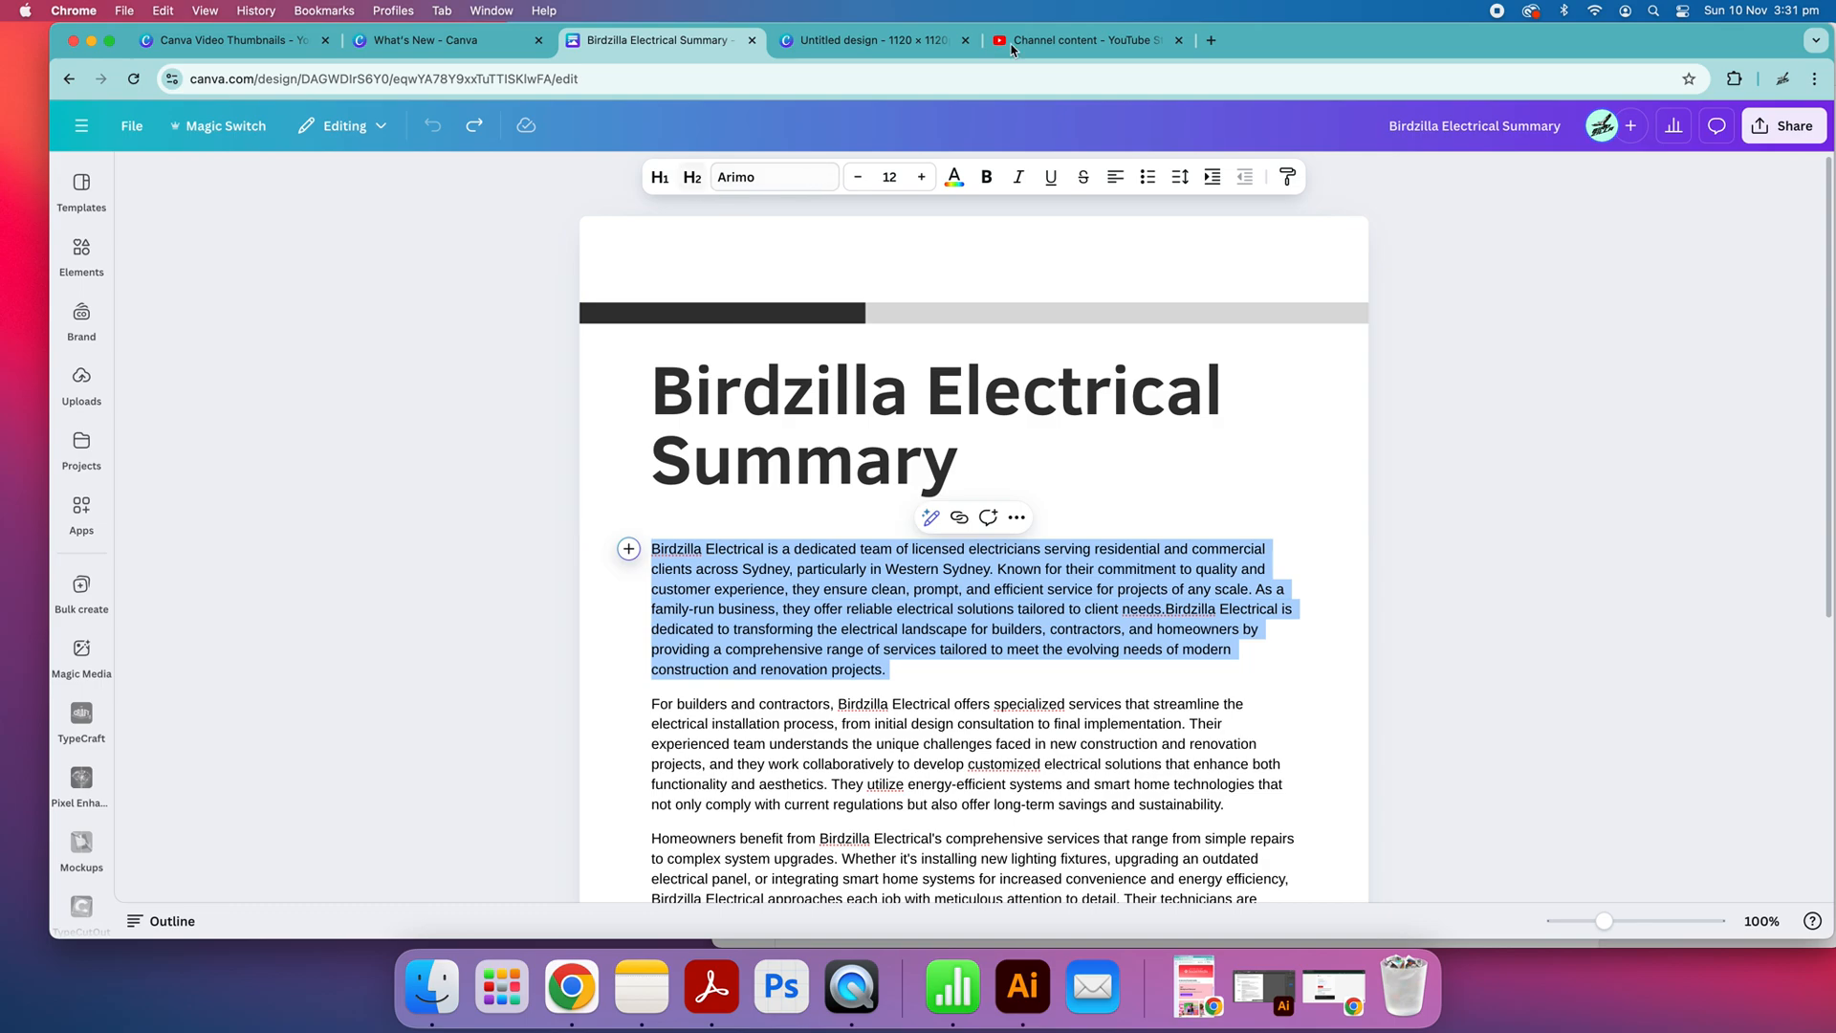
pyautogui.click(875, 40)
pyautogui.click(808, 681)
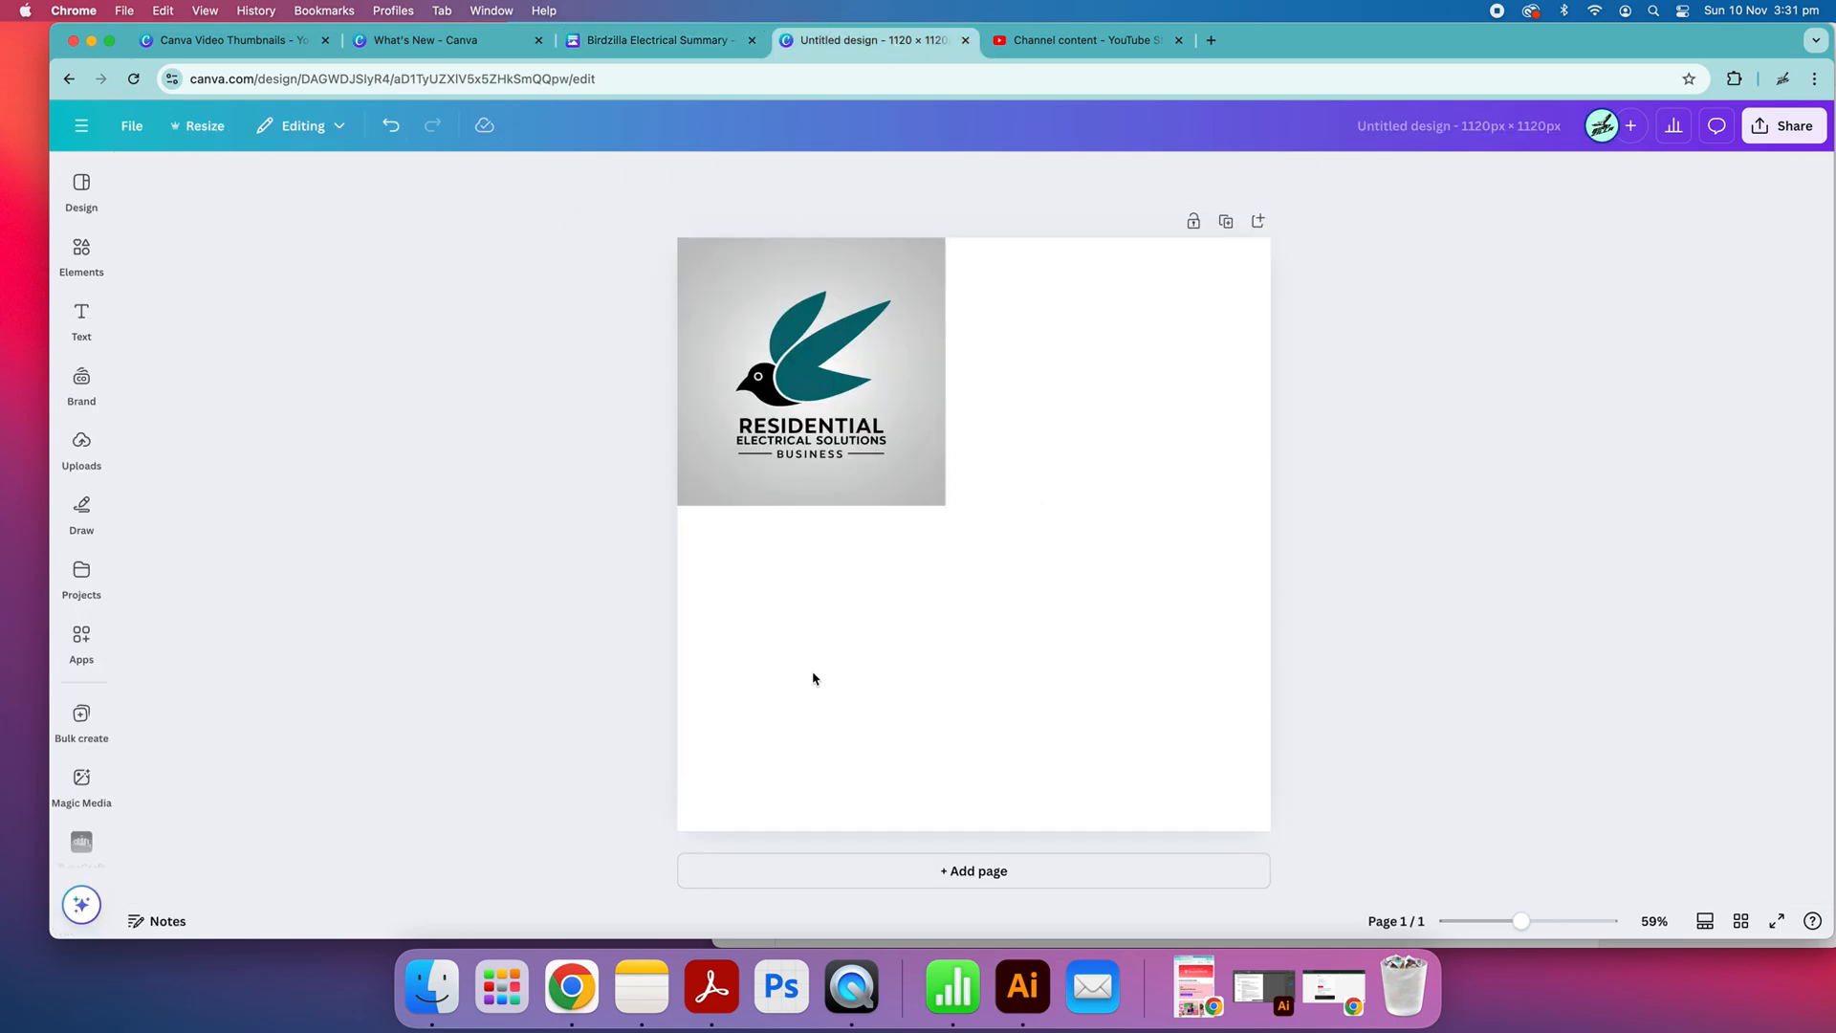
pyautogui.press('super+v')
pyautogui.moveTo(1024, 312); pyautogui.dragTo(1033, 592)
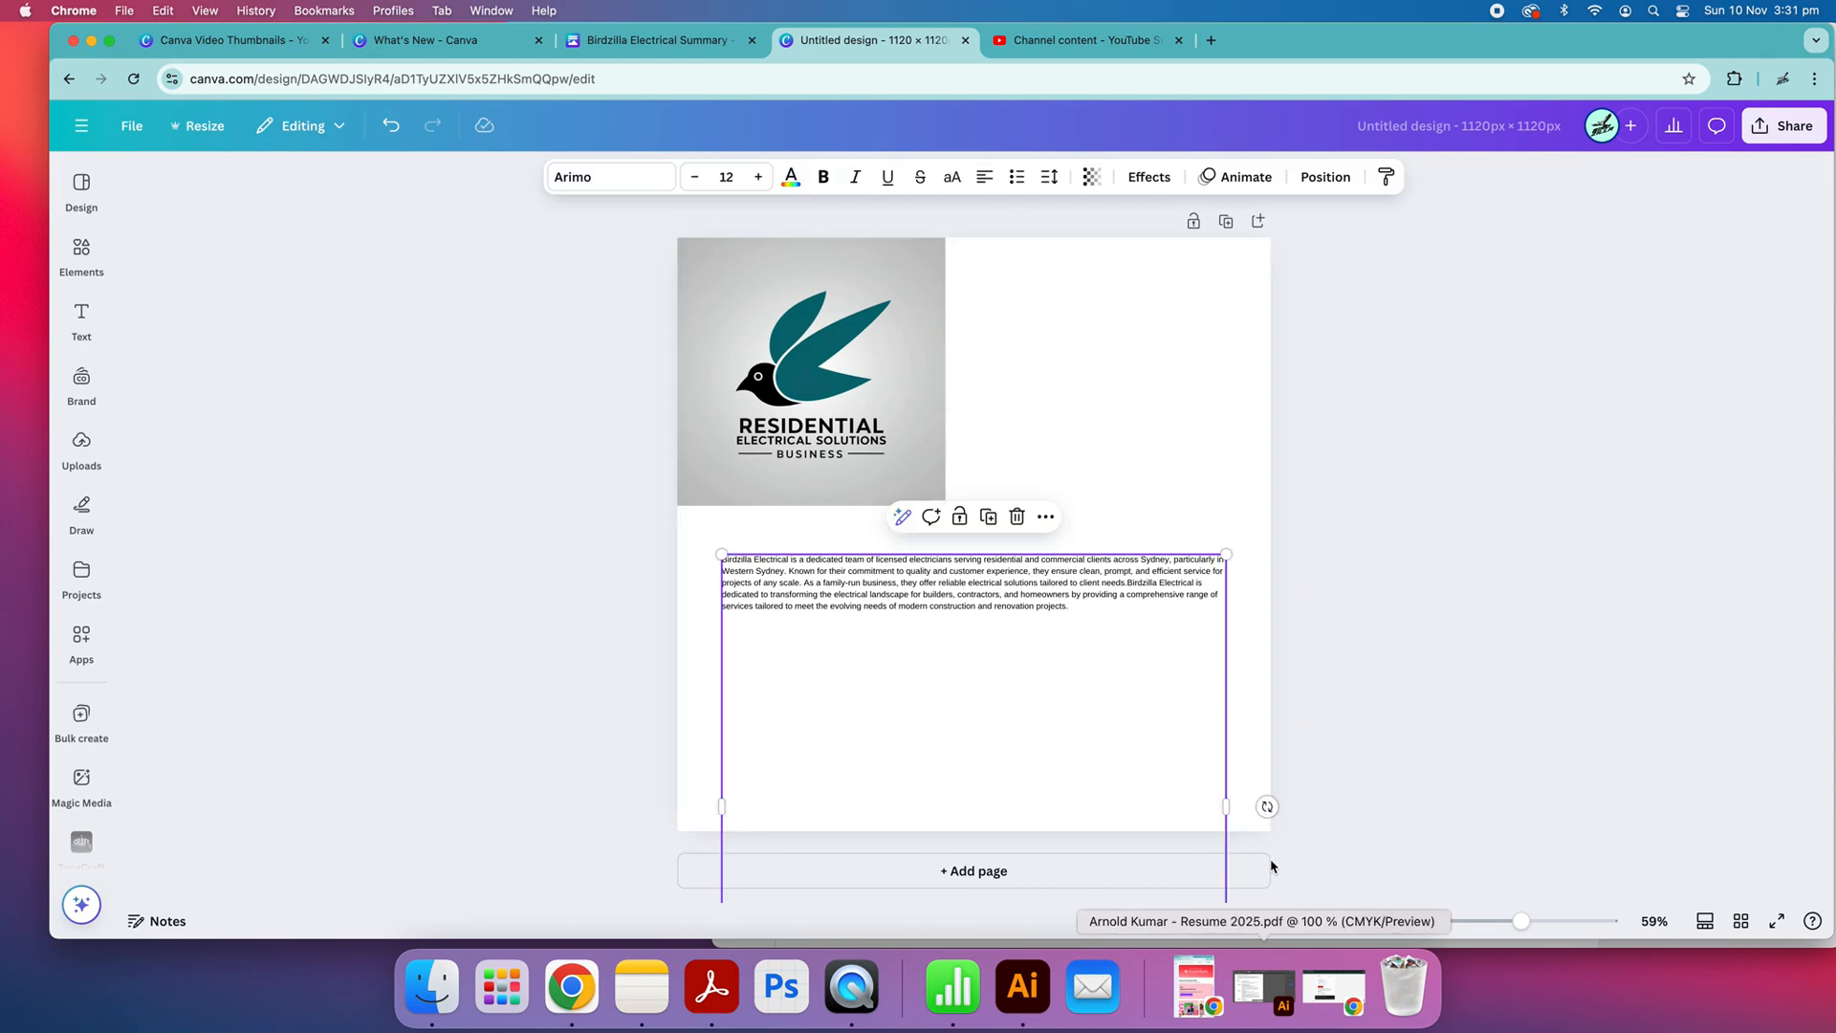
# Scale the pasted paragraph's text box down to a font size of 5.4
pyautogui.scroll(-3, 1242, 870)
pyautogui.scroll(3, 1024, 430)
pyautogui.moveTo(1226, 887); pyautogui.dragTo(1147, 585)
# Delete the title banner from the summary doc and add an empty line after its last paragraph
pyautogui.click(669, 40)
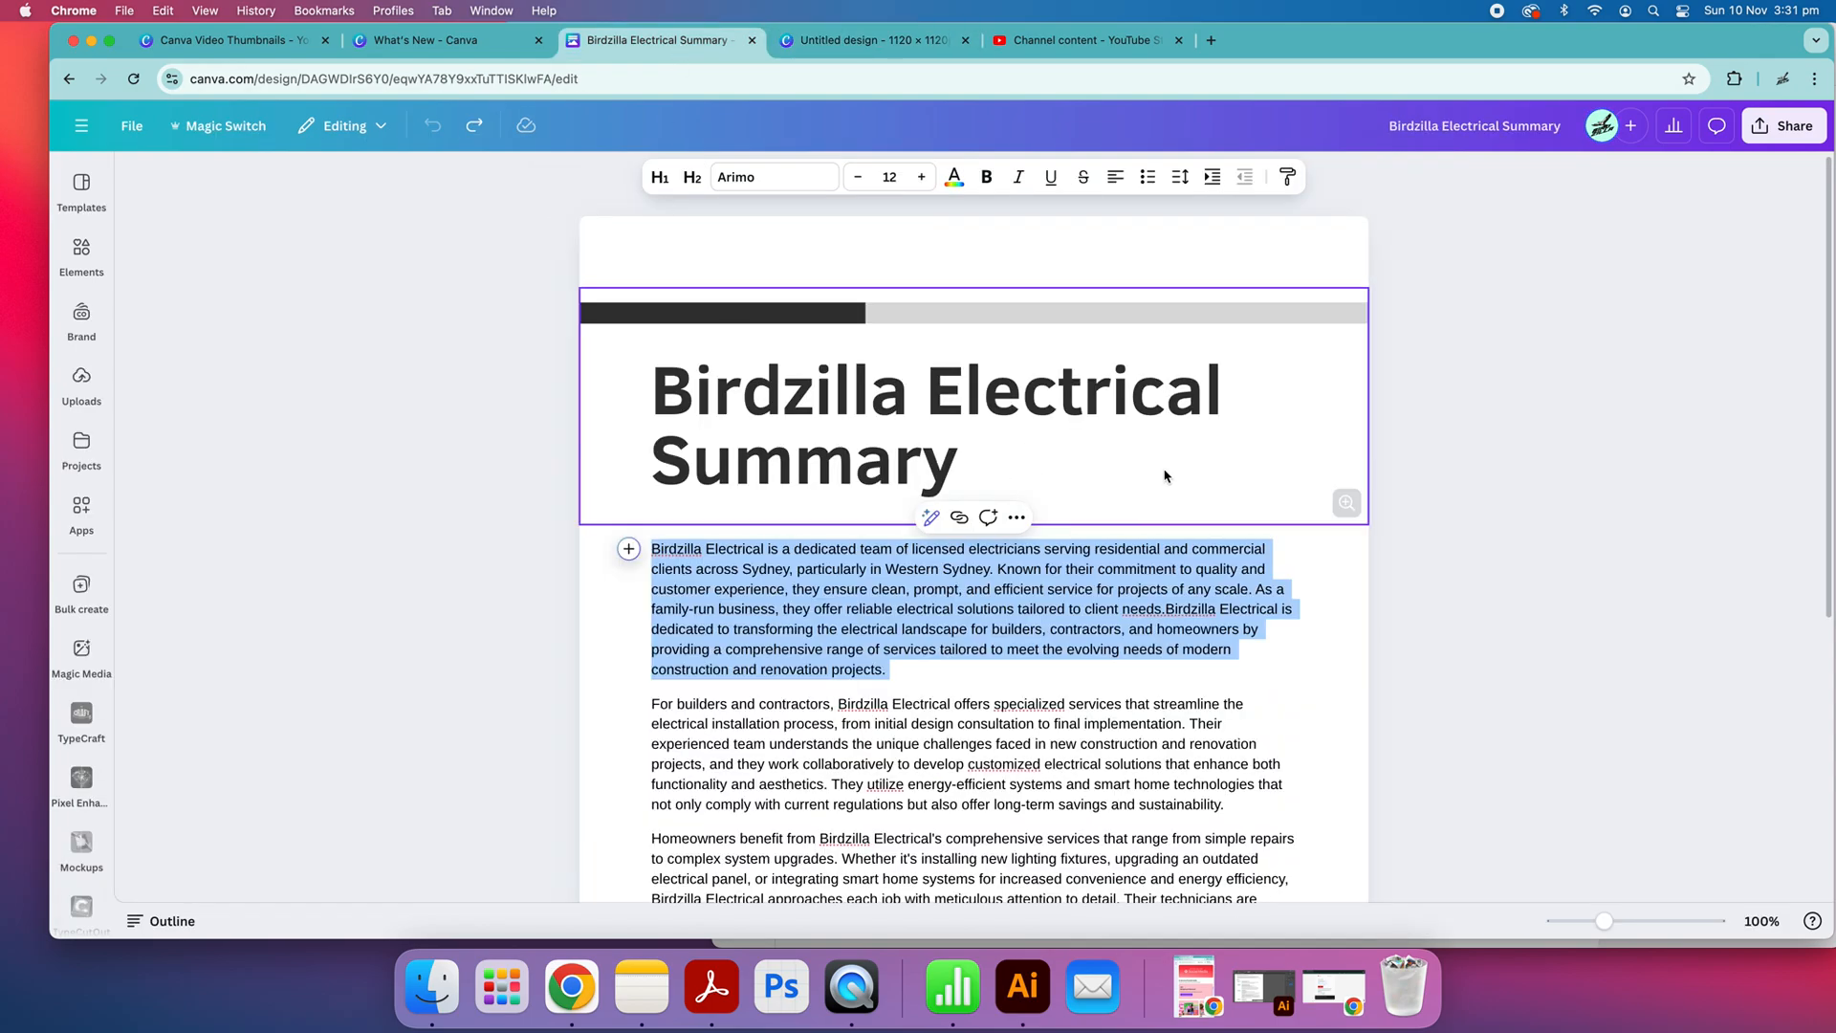
pyautogui.click(1033, 457)
pyautogui.press('BackSpace')
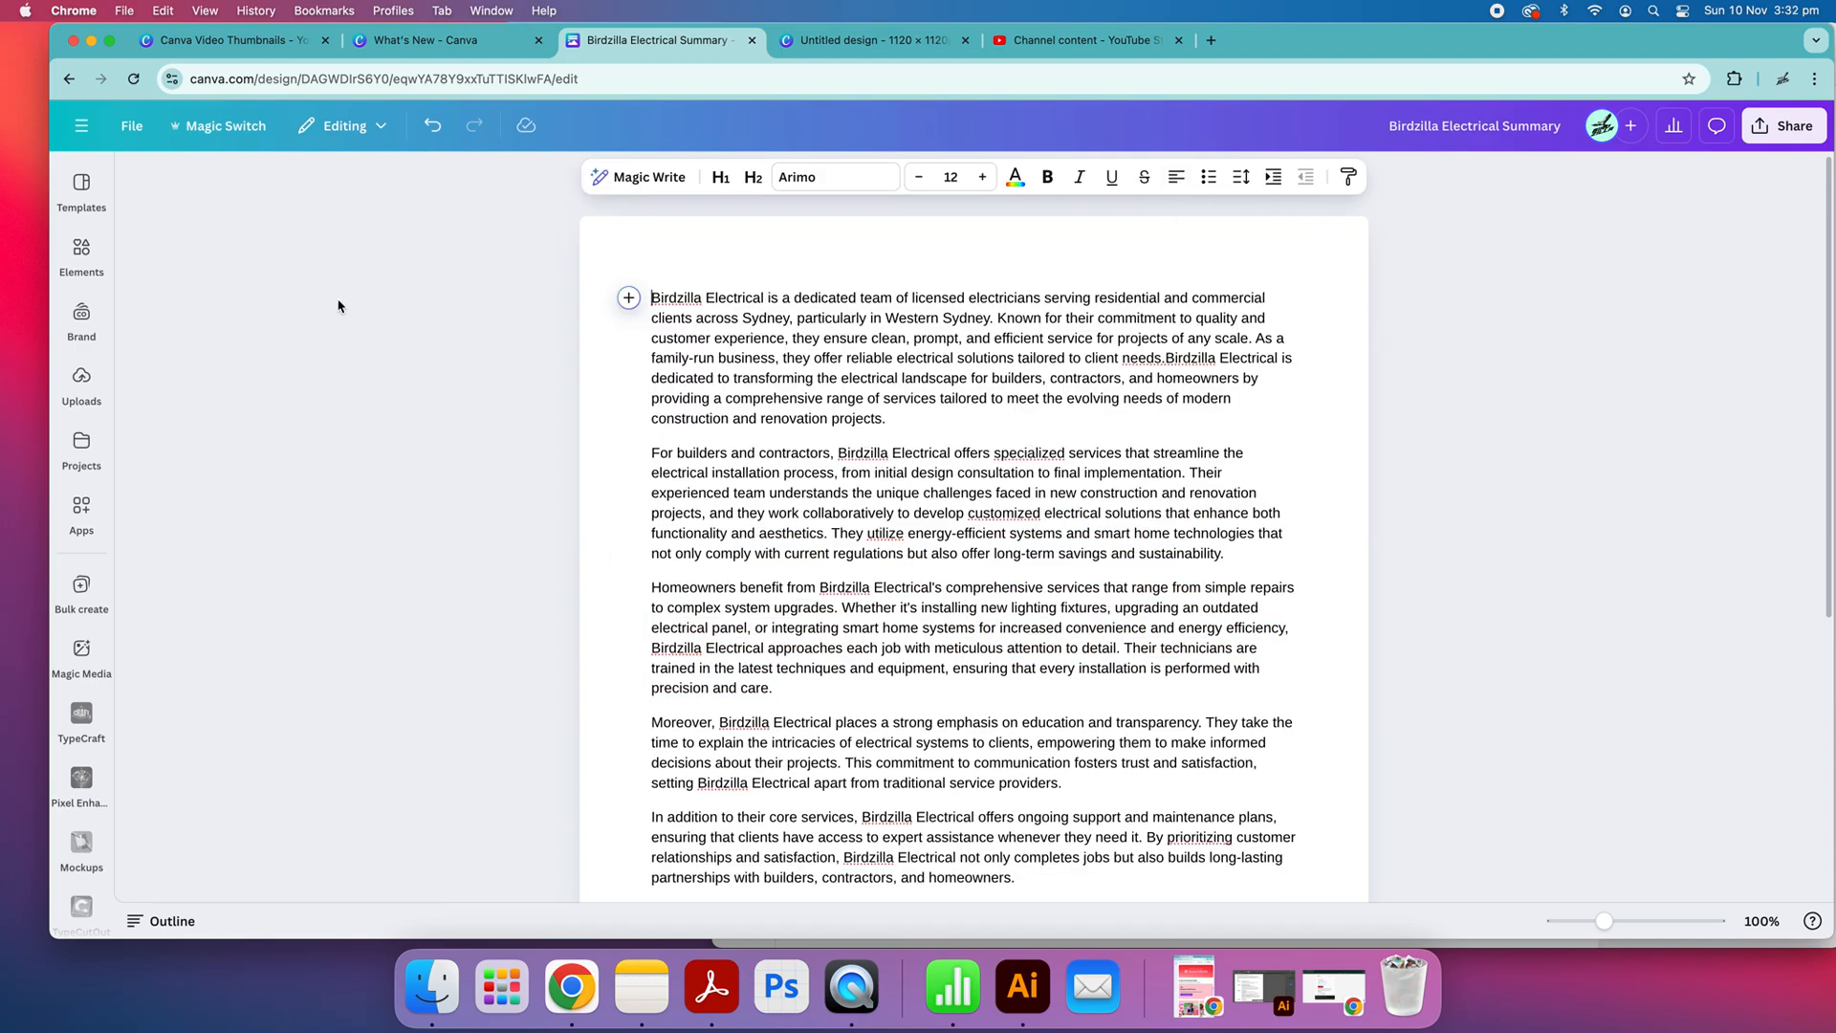
pyautogui.scroll(-5, 357, 321)
pyautogui.click(1069, 825)
pyautogui.press('Return')
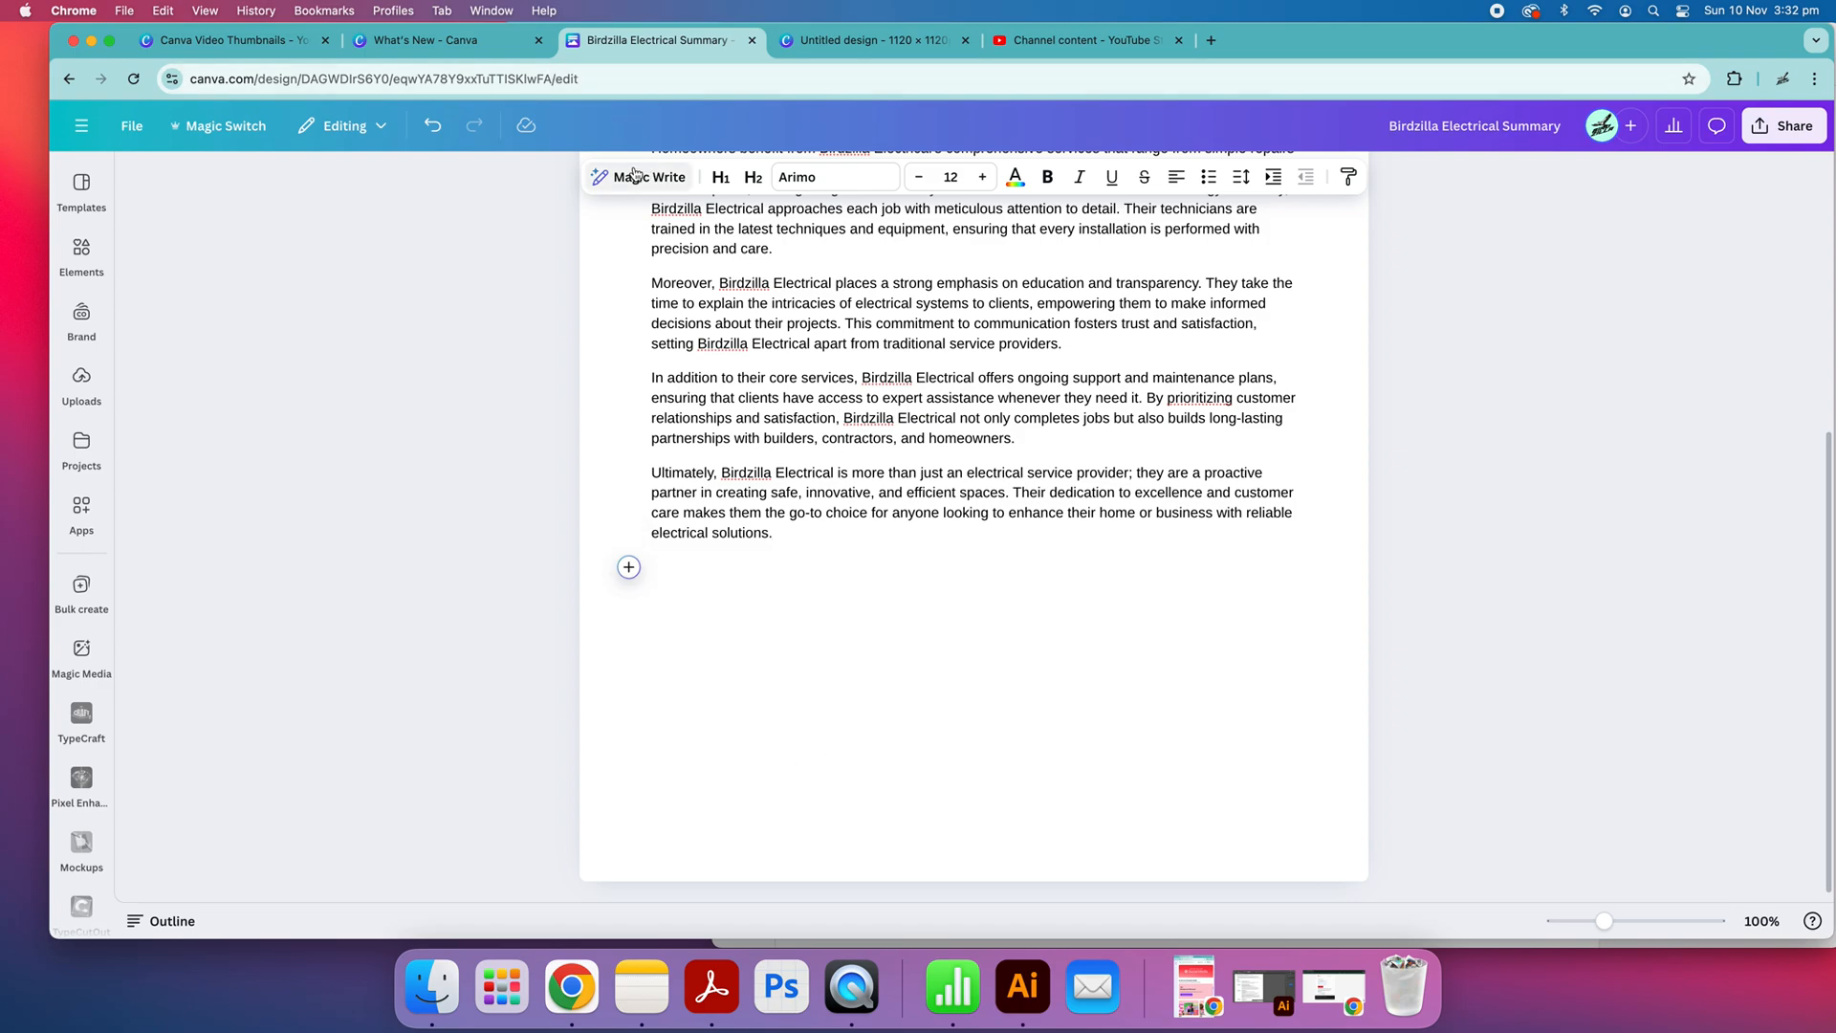
pyautogui.click(843, 53)
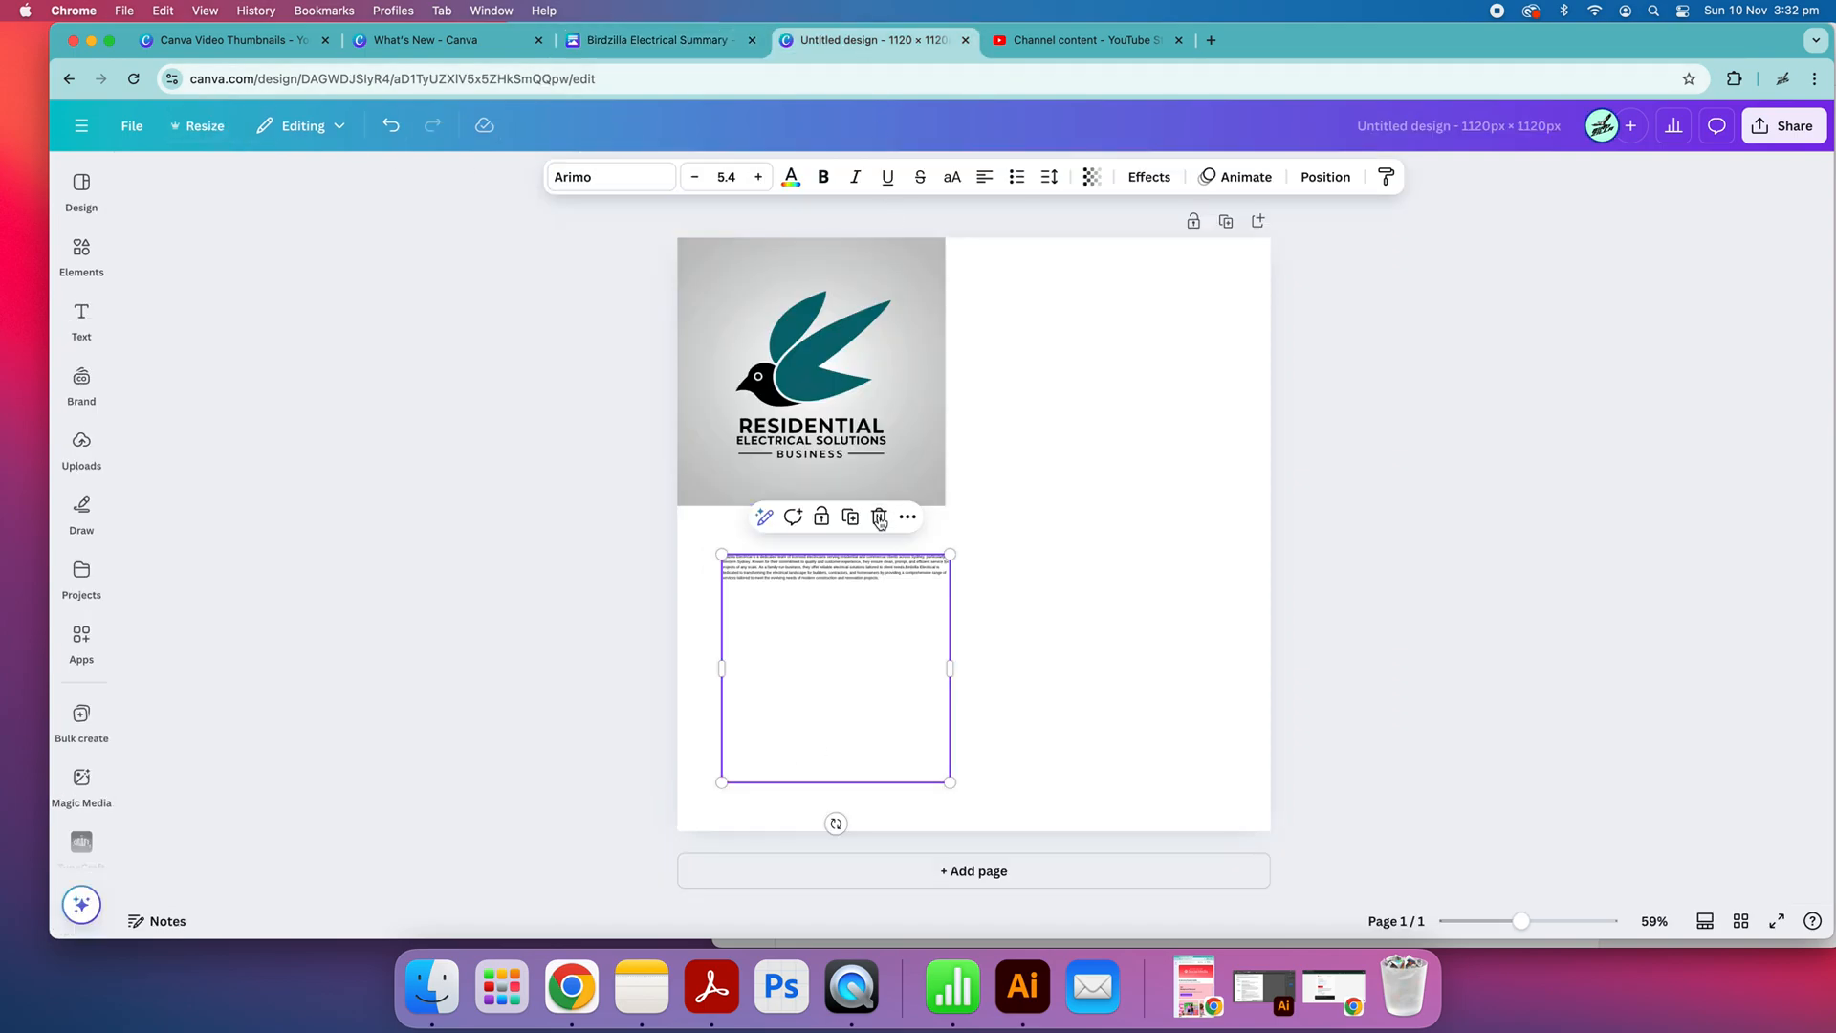
pyautogui.click(880, 405)
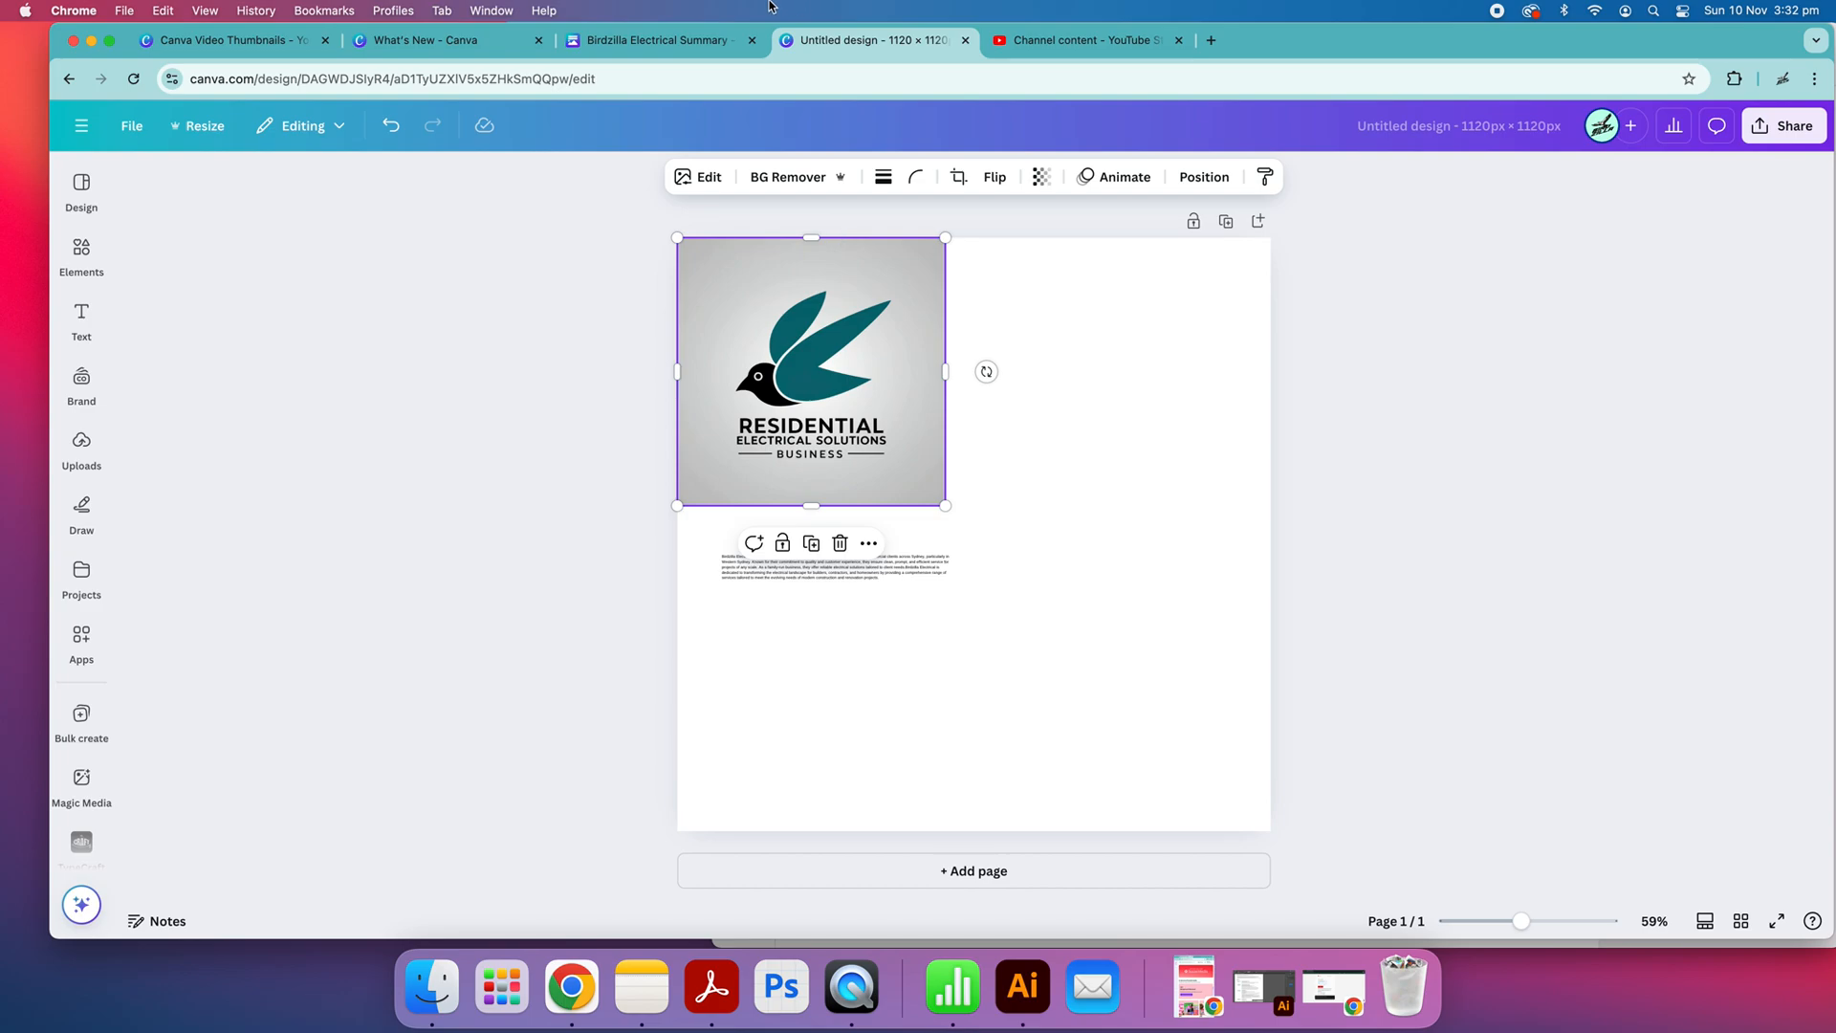
pyautogui.click(724, 48)
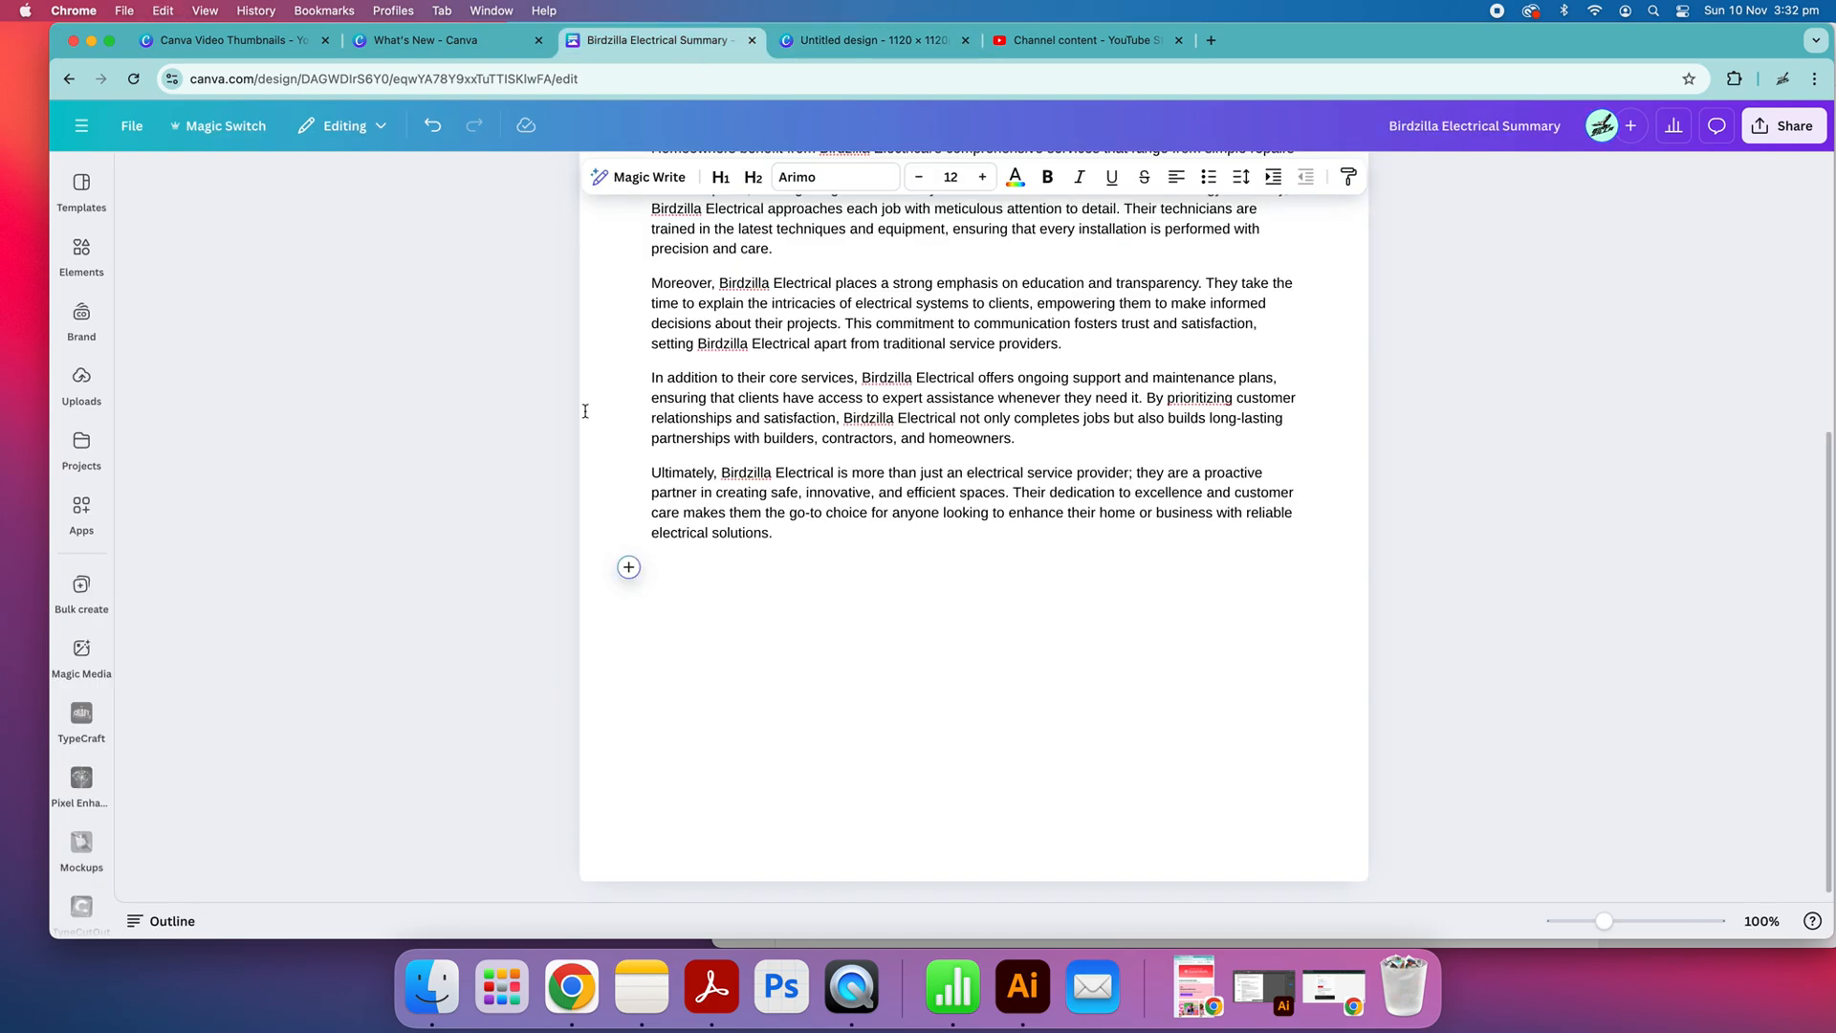
pyautogui.click(399, 131)
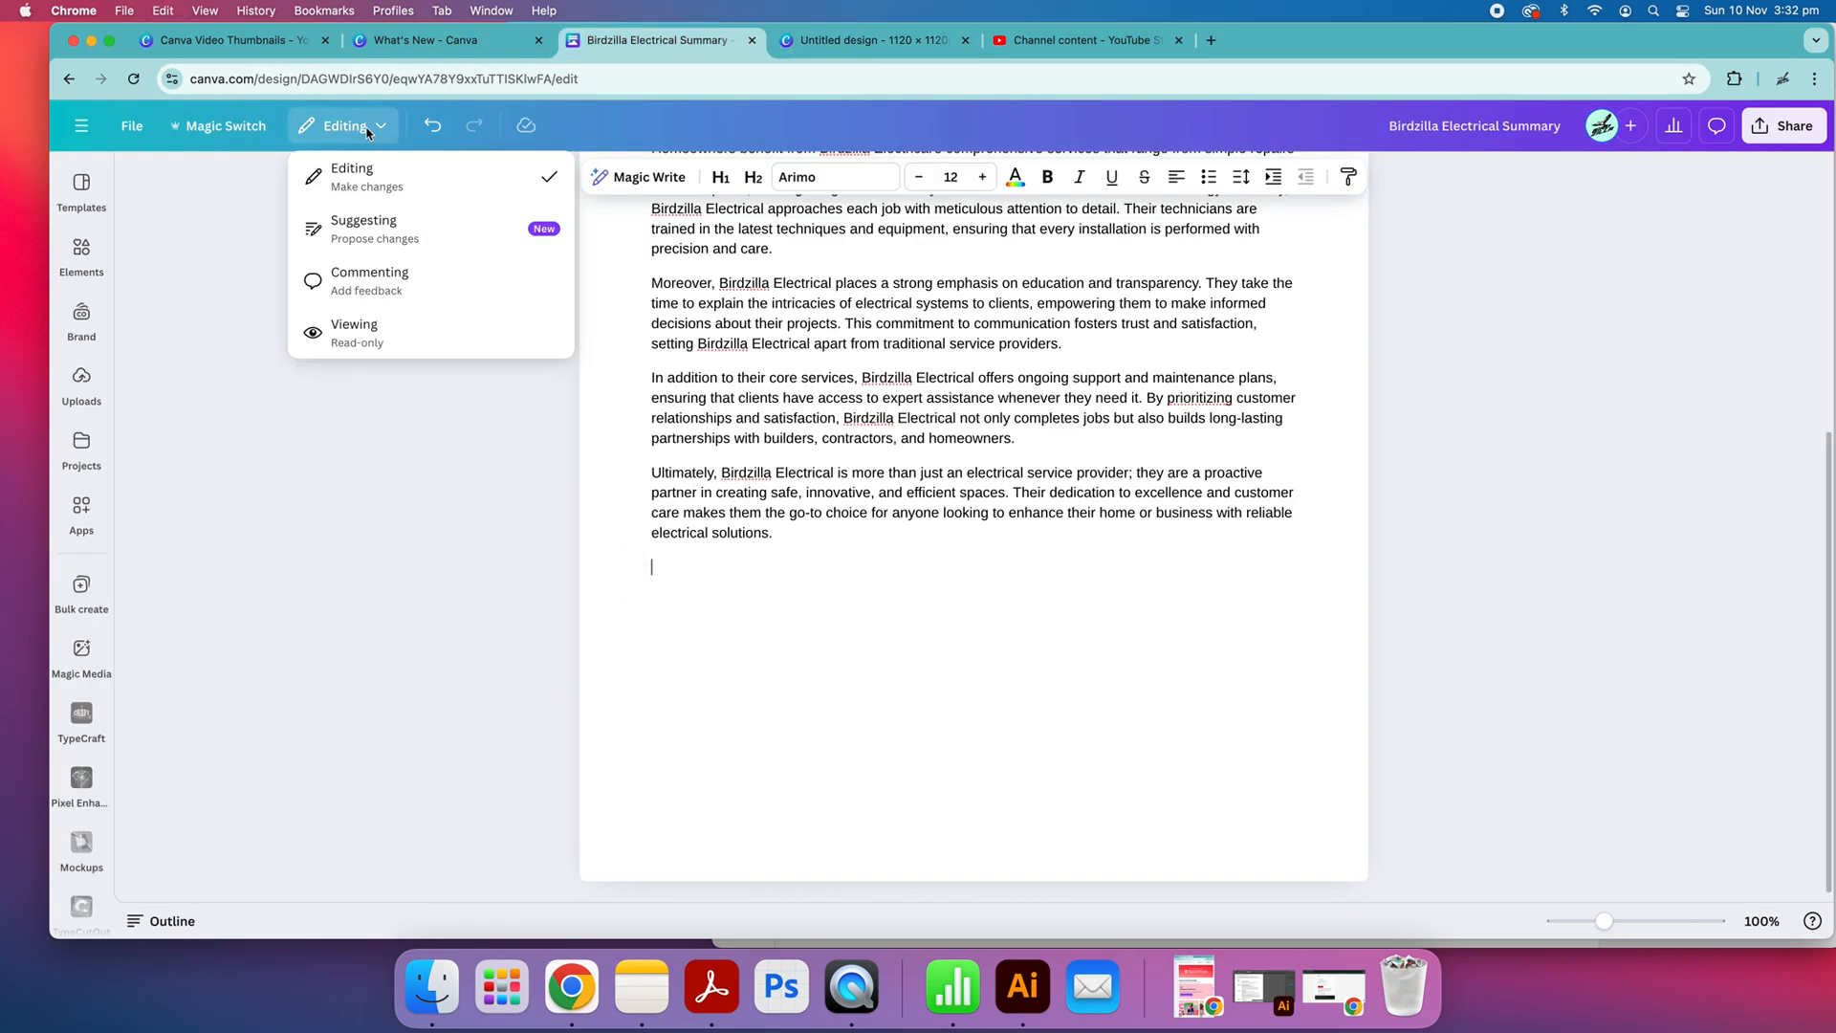
pyautogui.click(316, 163)
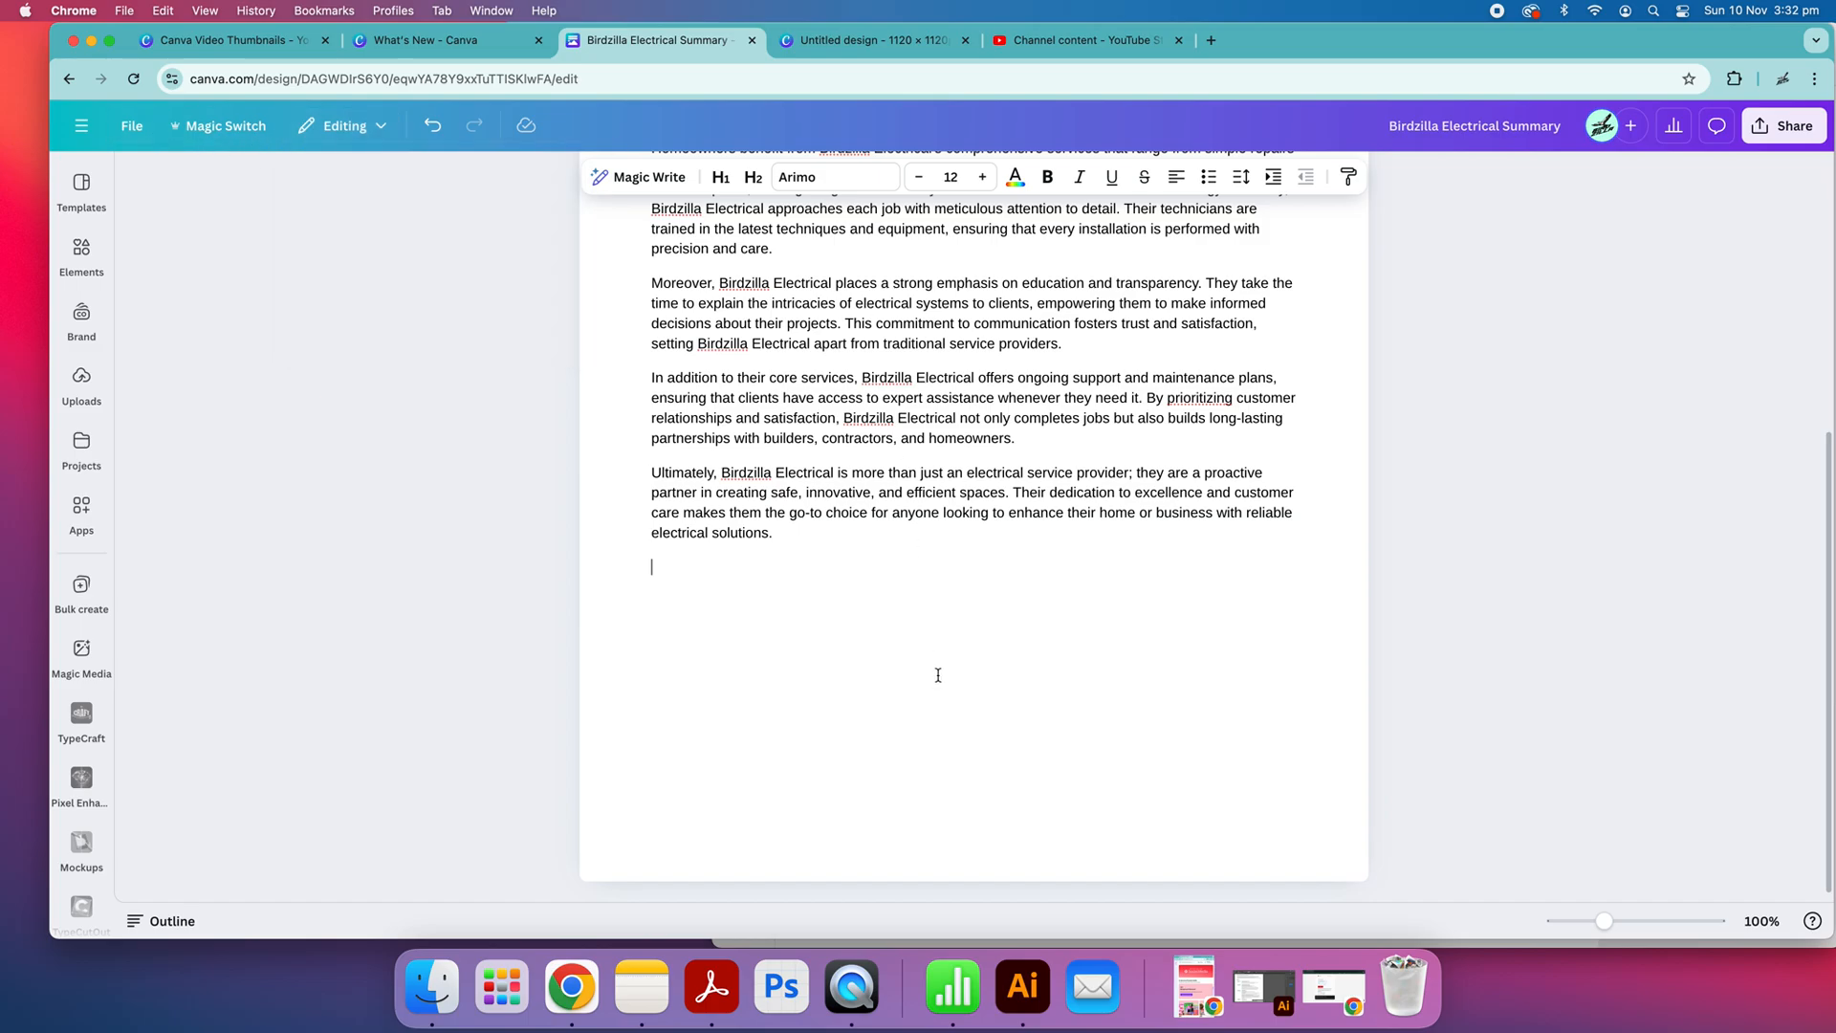
pyautogui.scroll(10, 938, 675)
# Delete the pasted paragraph from the logo design
pyautogui.hotkey('ctrl', 'Tab')
pyautogui.click(1007, 581)
pyautogui.click(954, 572)
pyautogui.press('Delete')
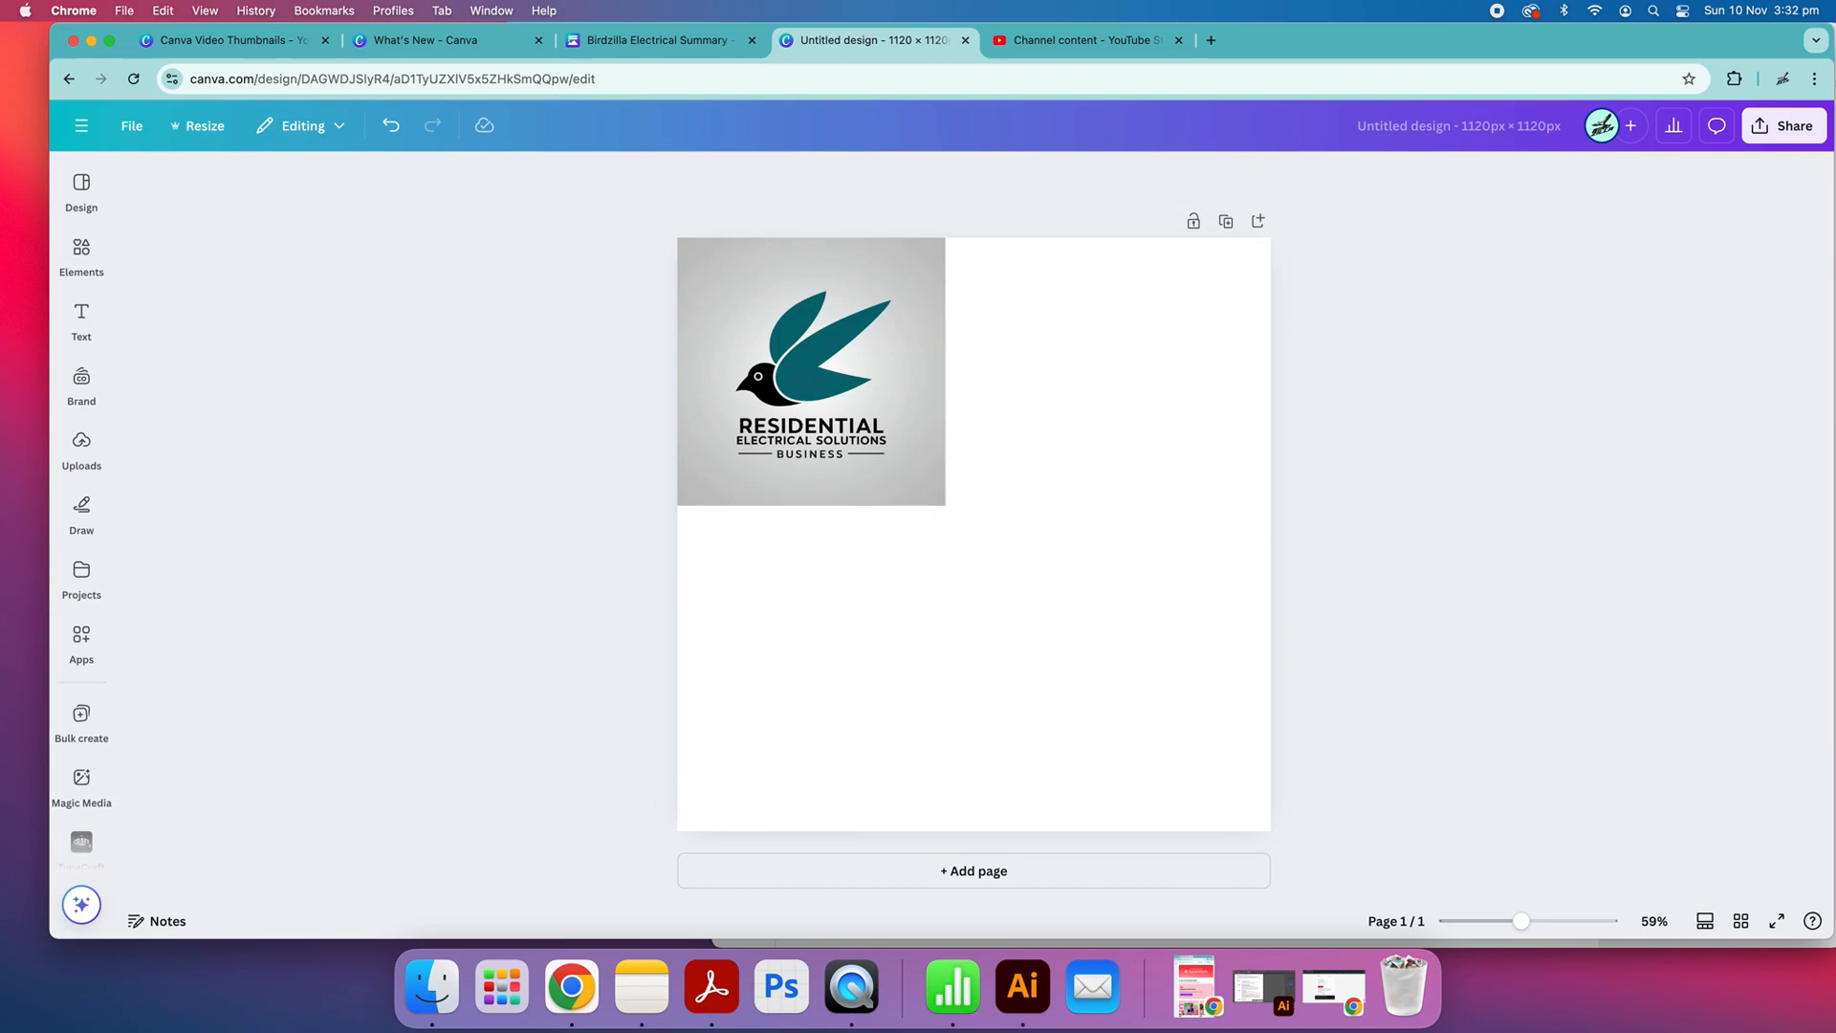
# Enlarge the logo image until it fills the whole page
pyautogui.click(943, 407)
pyautogui.moveTo(947, 506); pyautogui.dragTo(1281, 820)
pyautogui.click(671, 465)
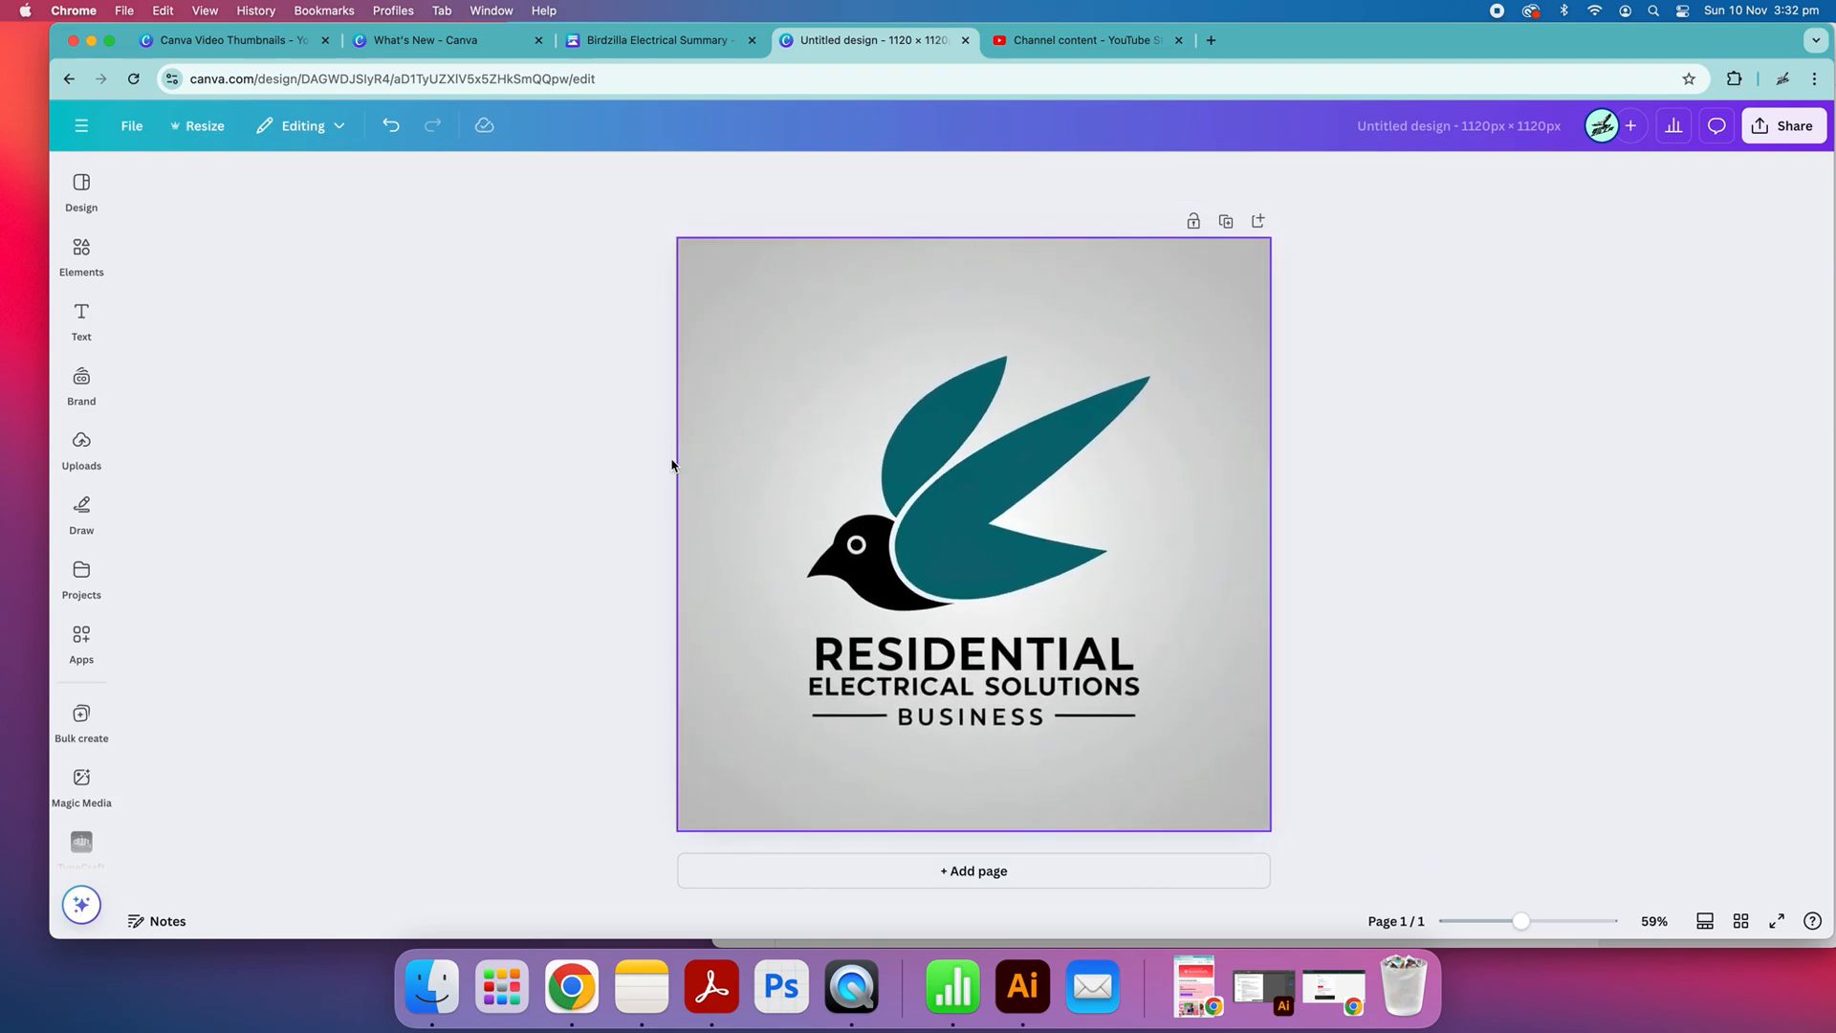